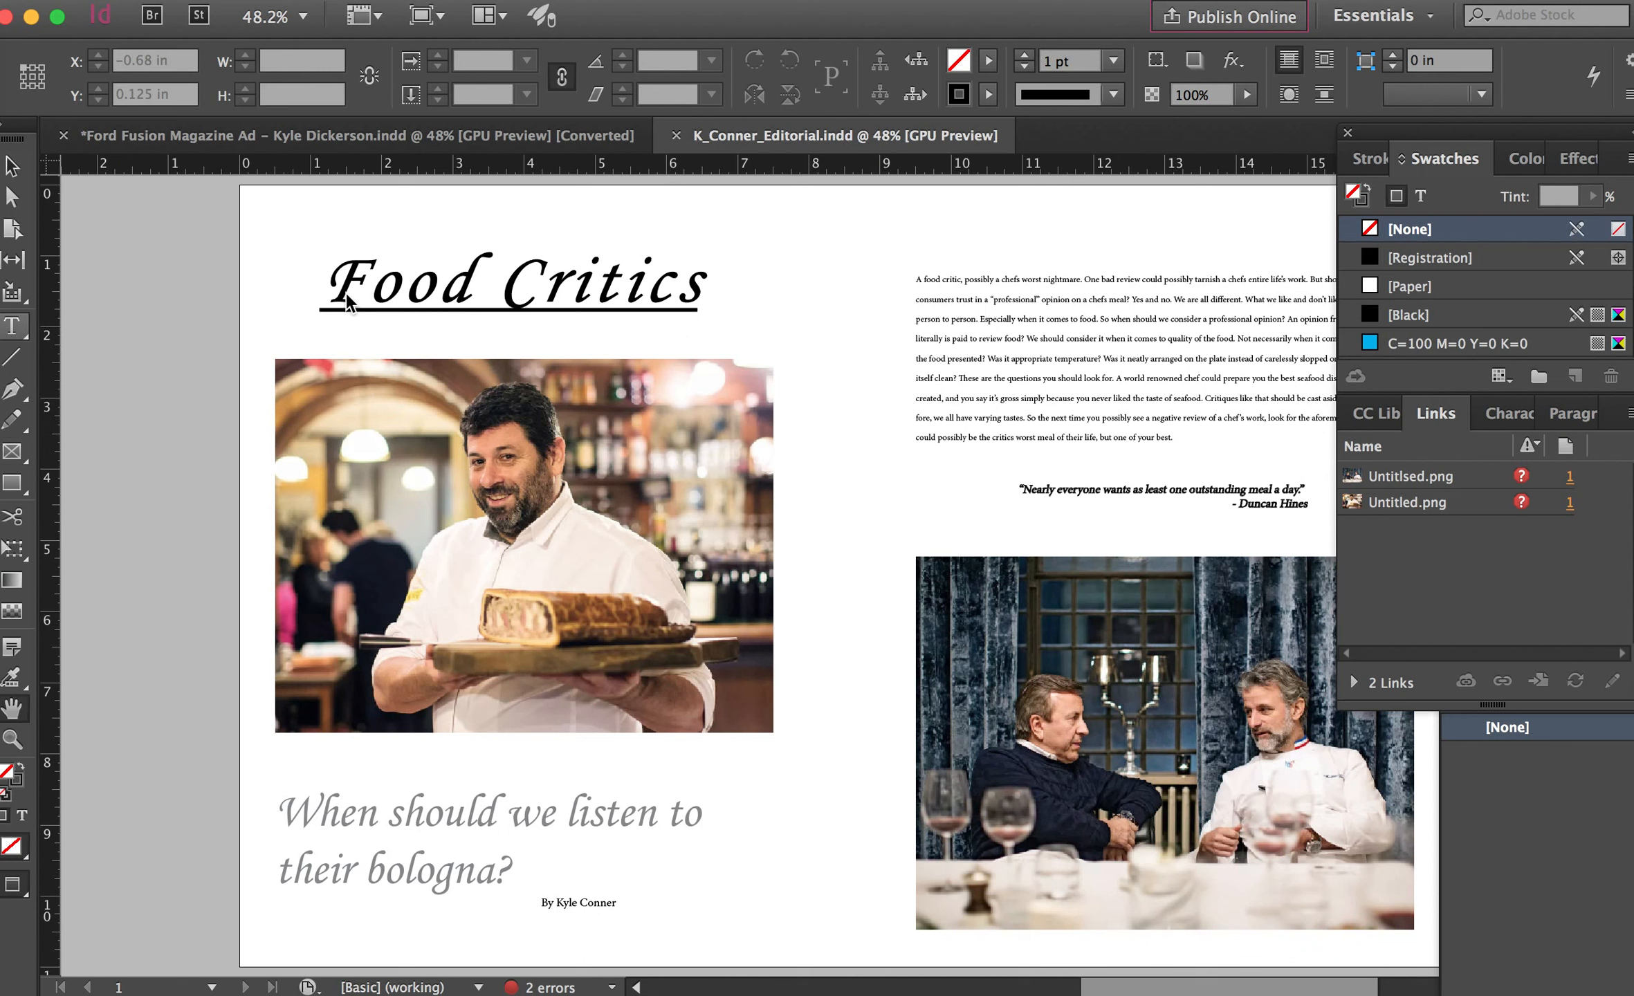
Remove the underline from the "Food Critics" title text.
{"action": "key", "text": "t"}
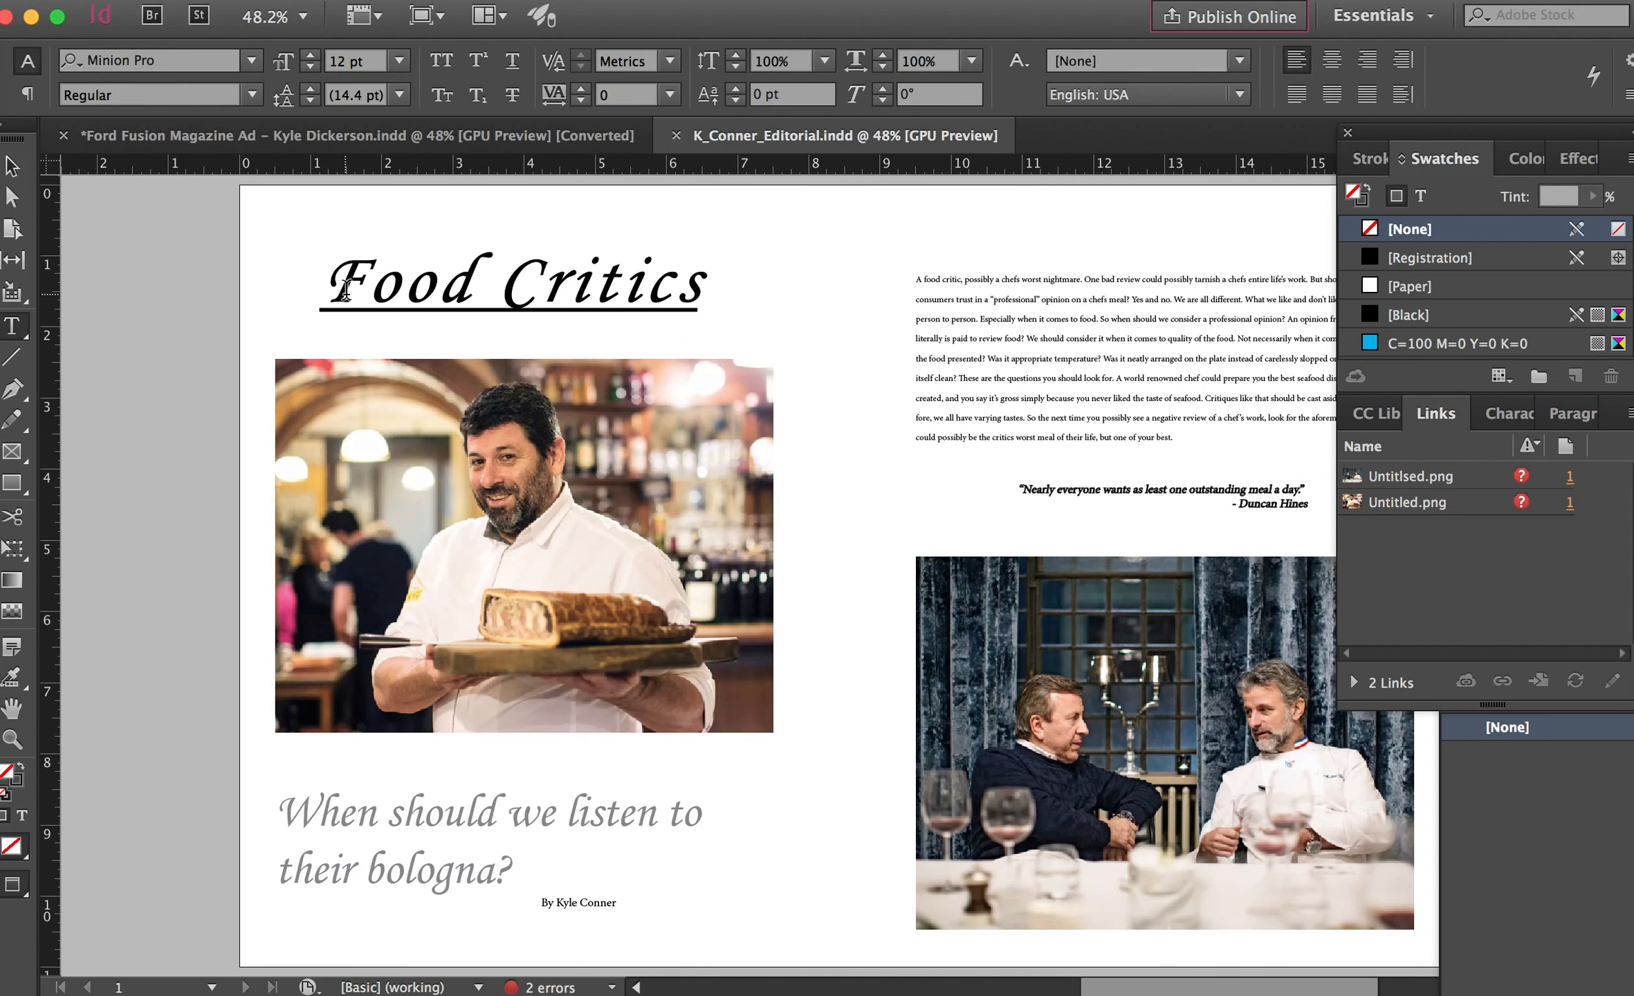
{"action": "left_click_drag", "start_coordinate": [335, 282], "coordinate": [693, 313]}
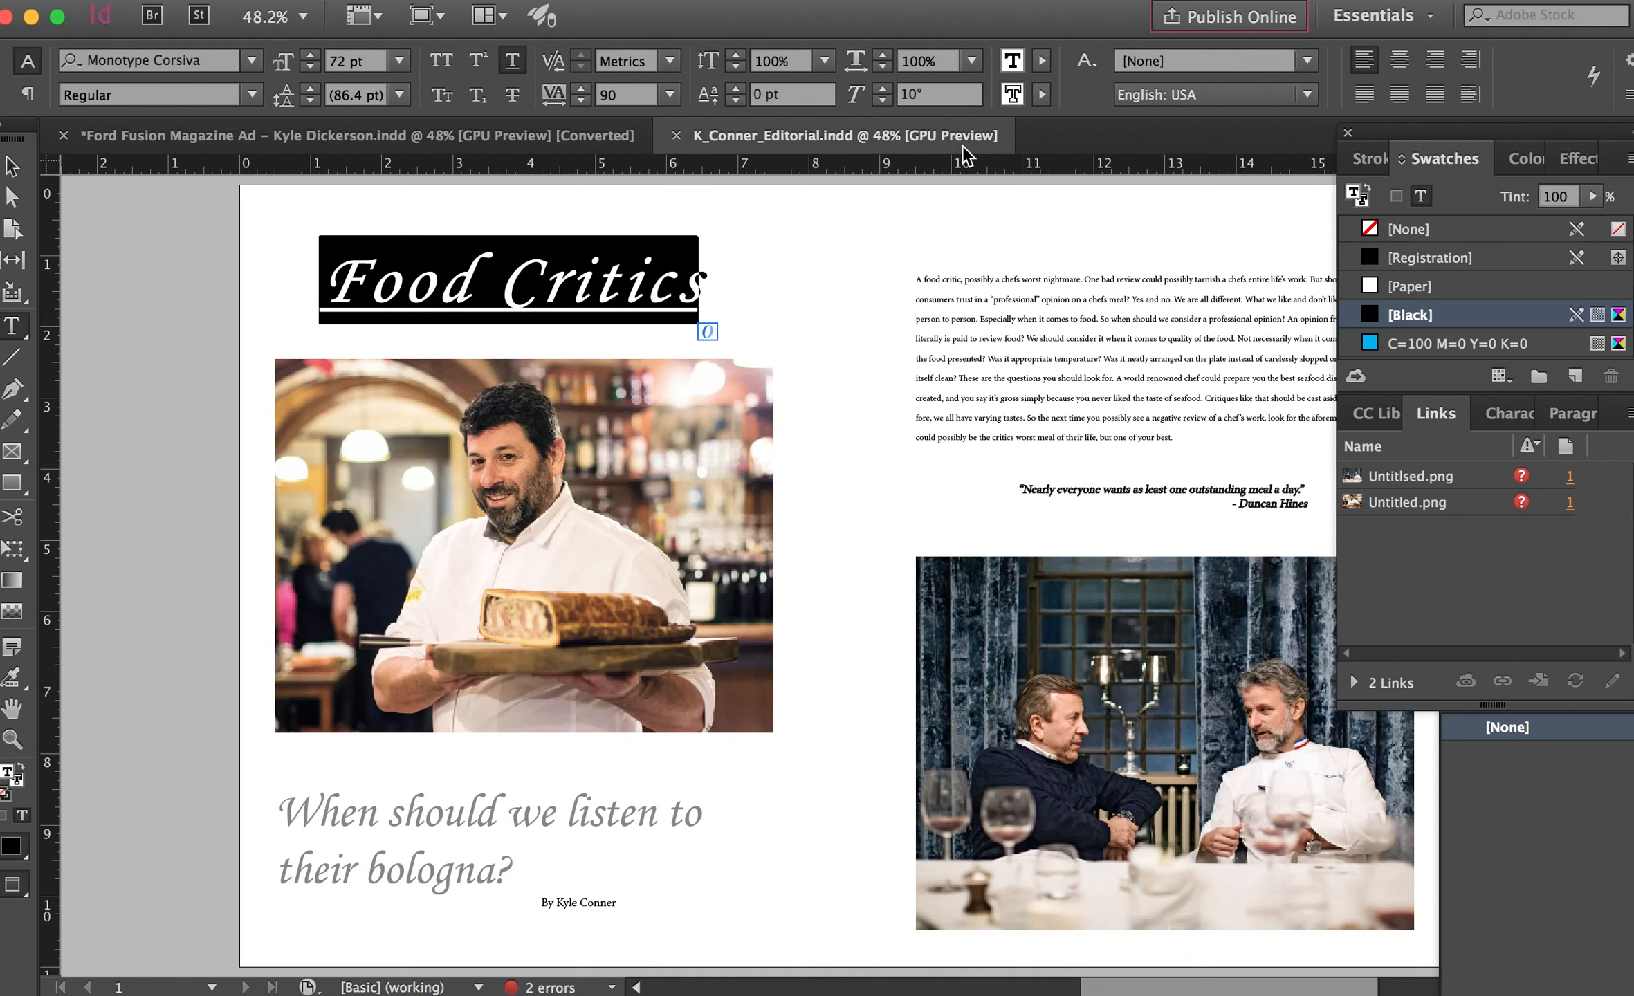
{"action": "left_click", "coordinate": [512, 61]}
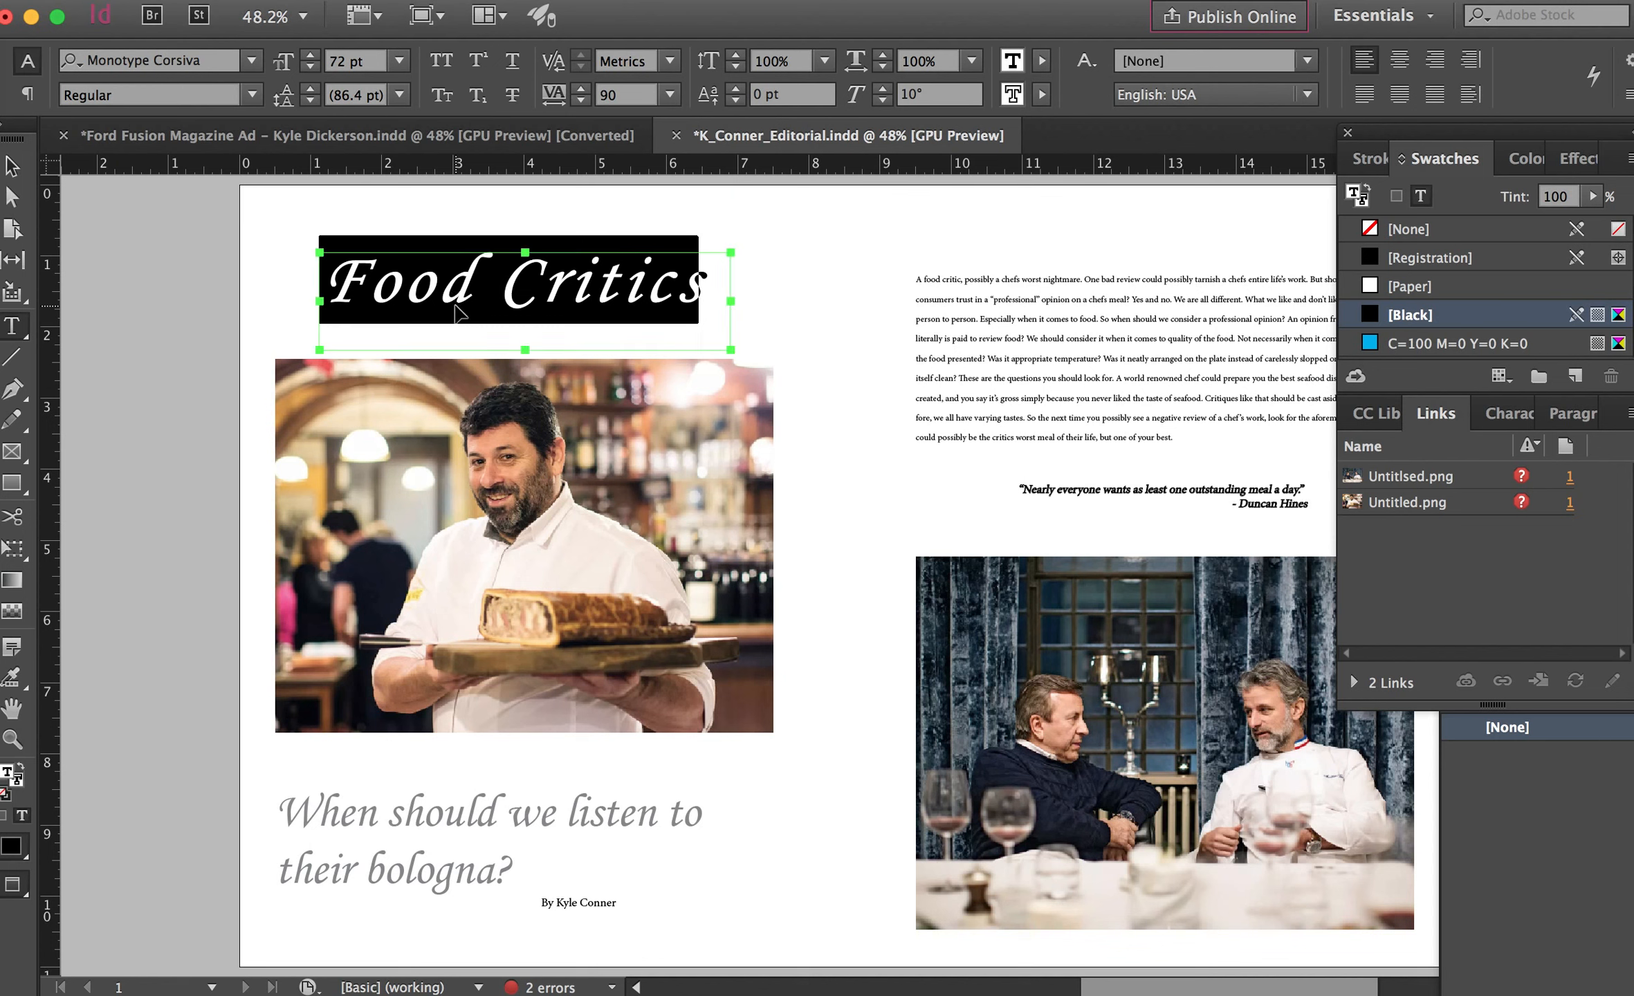
Try the Bauhaus 93 font on the "Food Critics" title.
{"action": "key", "text": "super+t"}
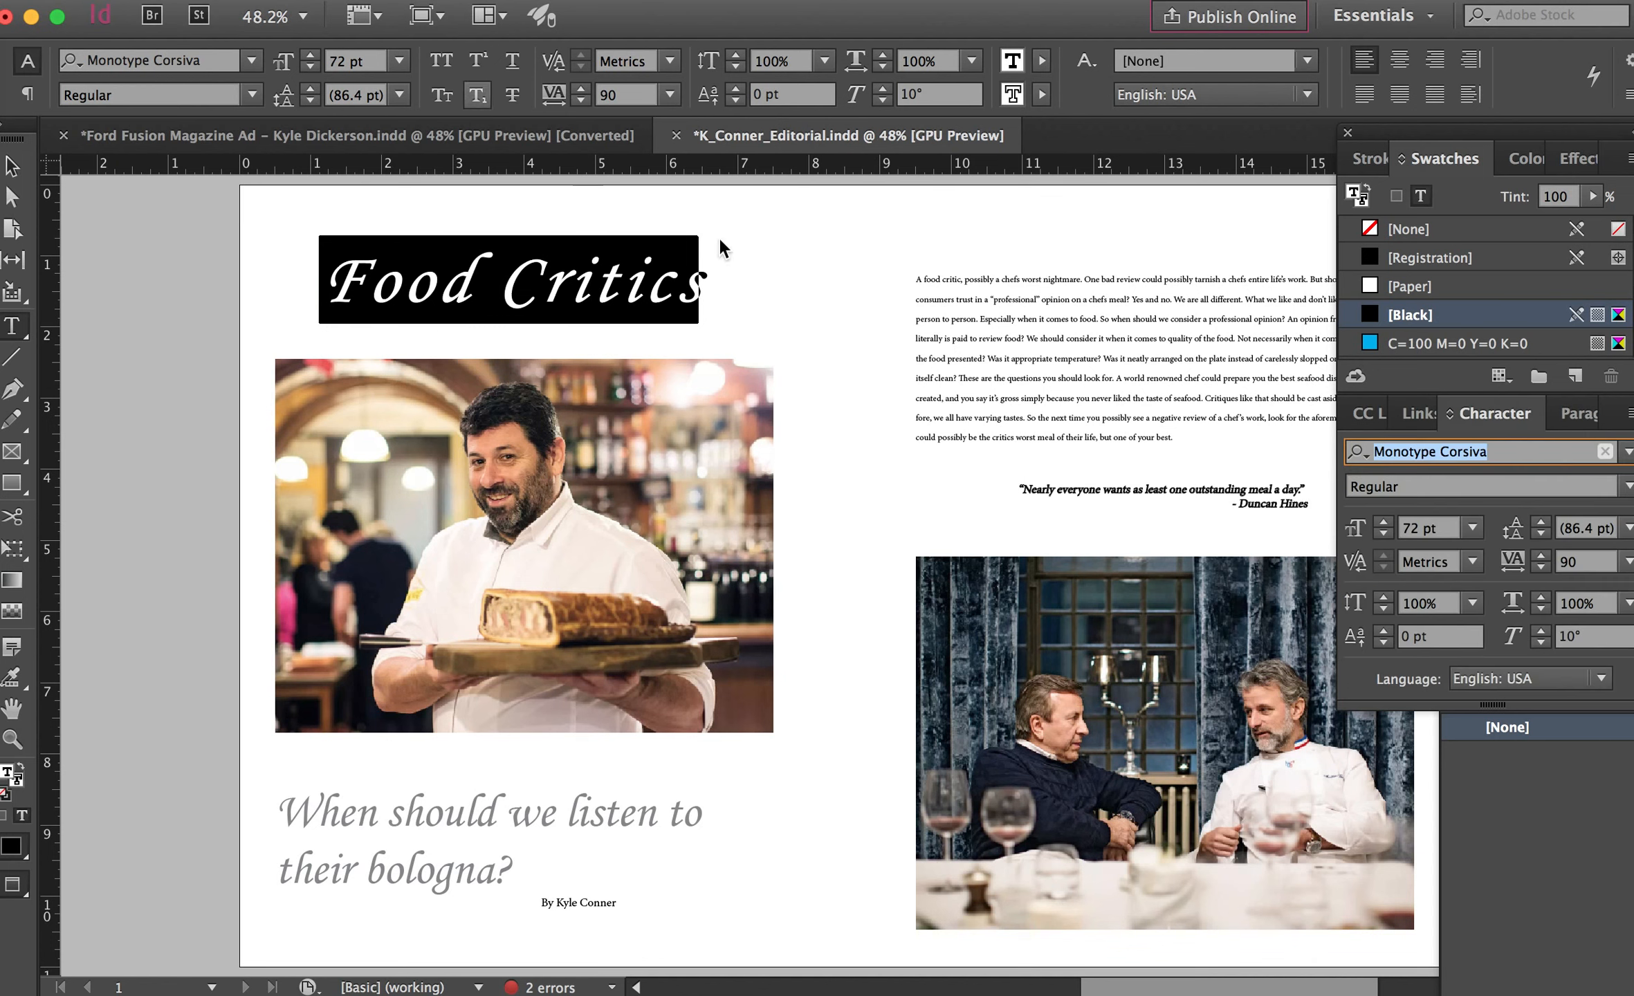
{"action": "left_click", "coordinate": [1627, 454]}
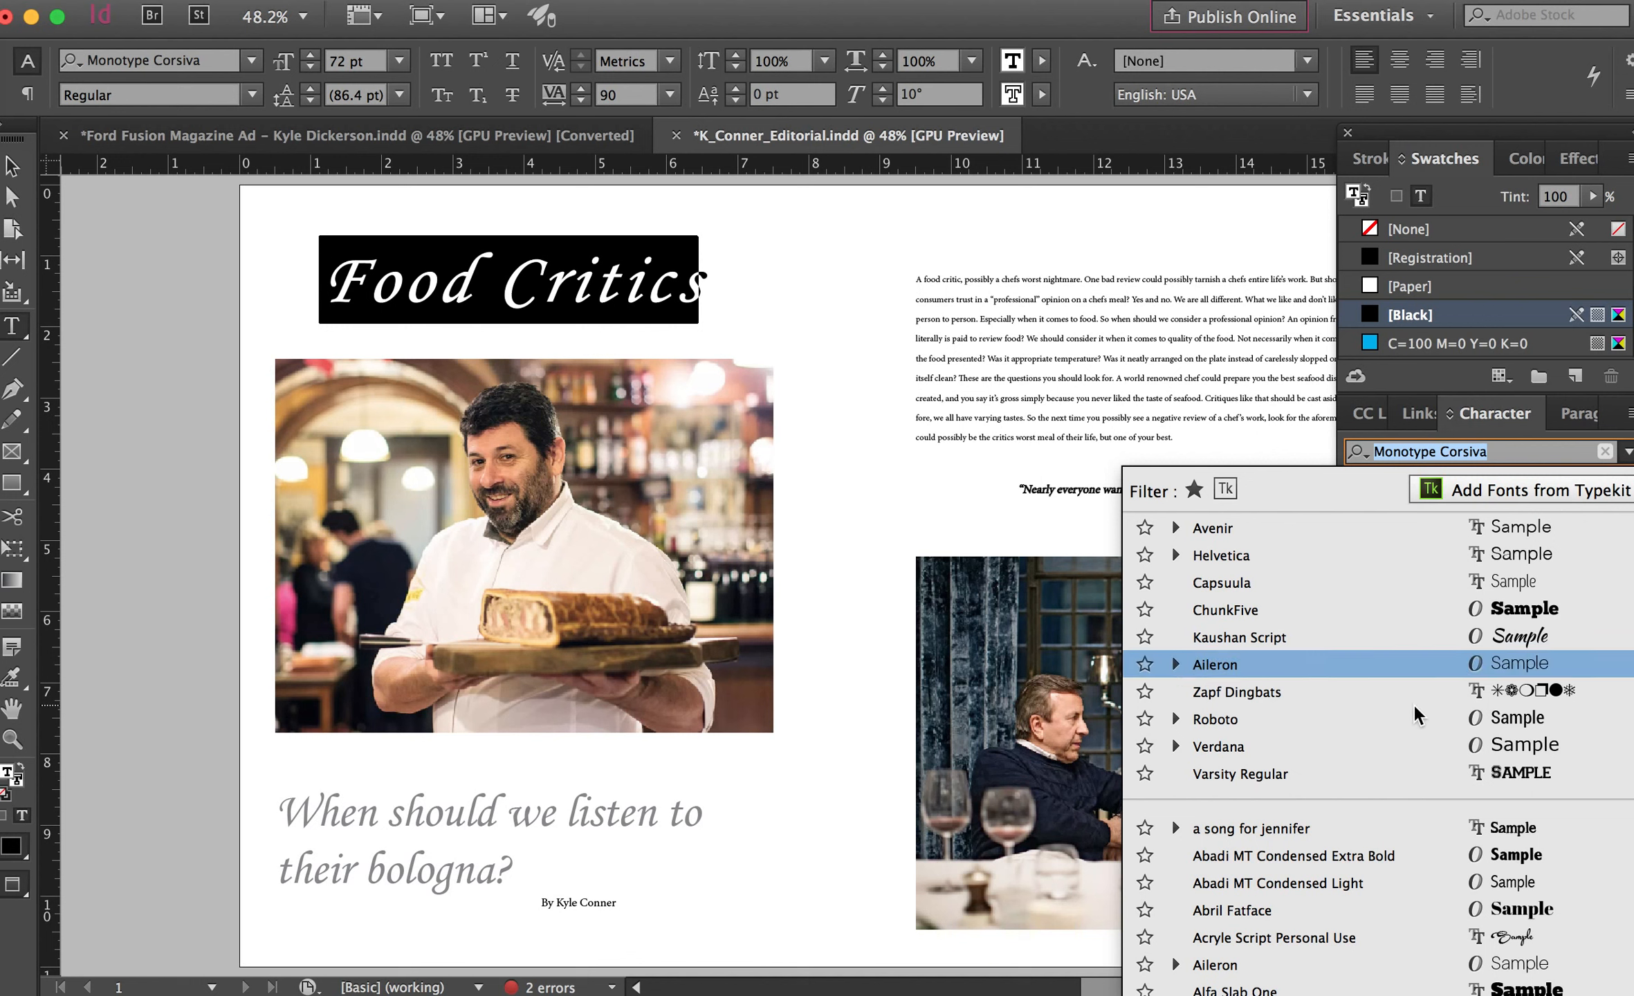
{"action": "scroll", "coordinate": [1373, 733], "scroll_direction": "down", "scroll_amount": 8}
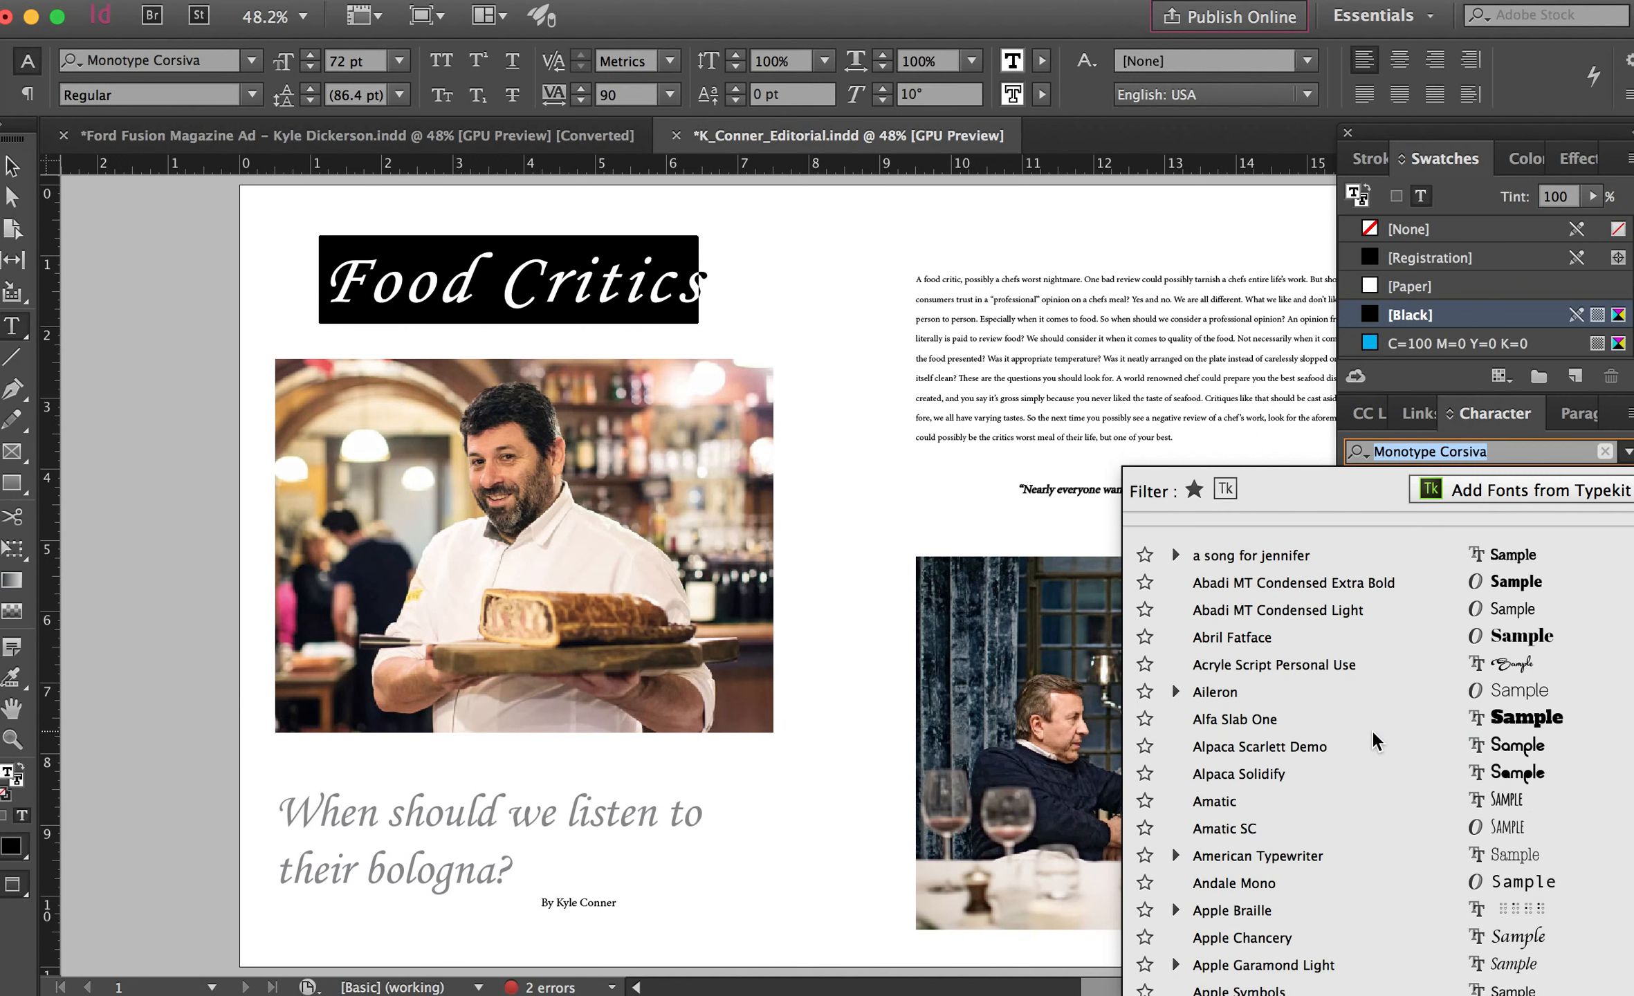
{"action": "scroll", "coordinate": [1372, 733], "scroll_direction": "down", "scroll_amount": 8}
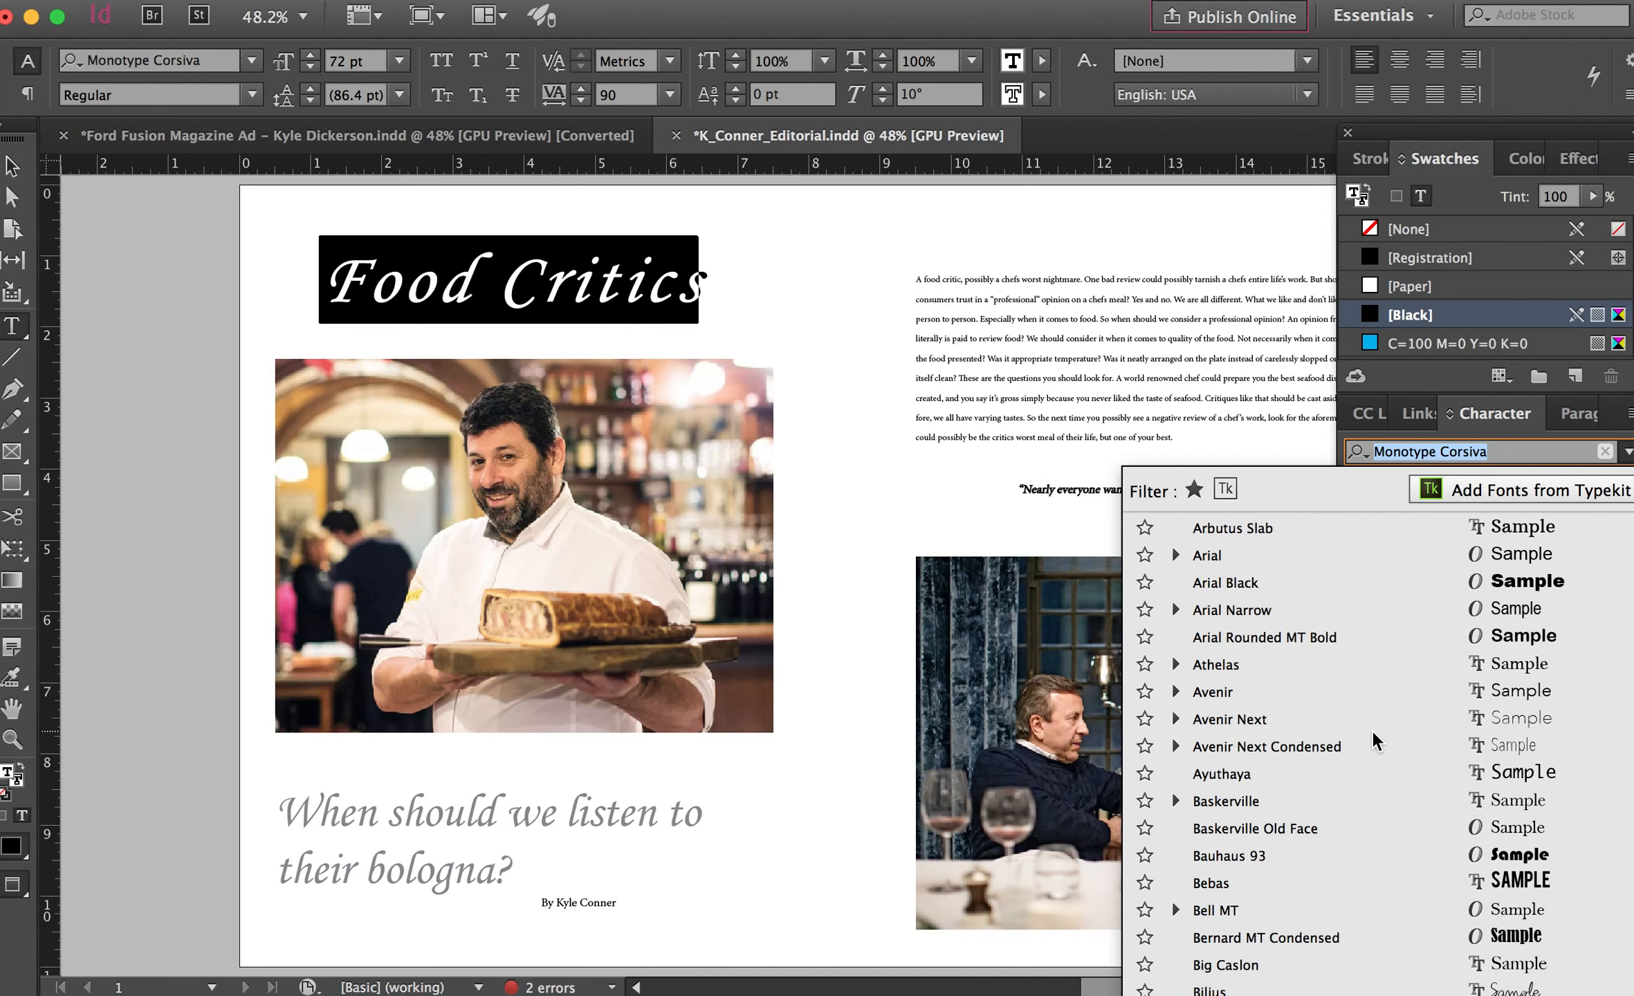
{"action": "scroll", "coordinate": [1373, 733], "scroll_direction": "down", "scroll_amount": 2}
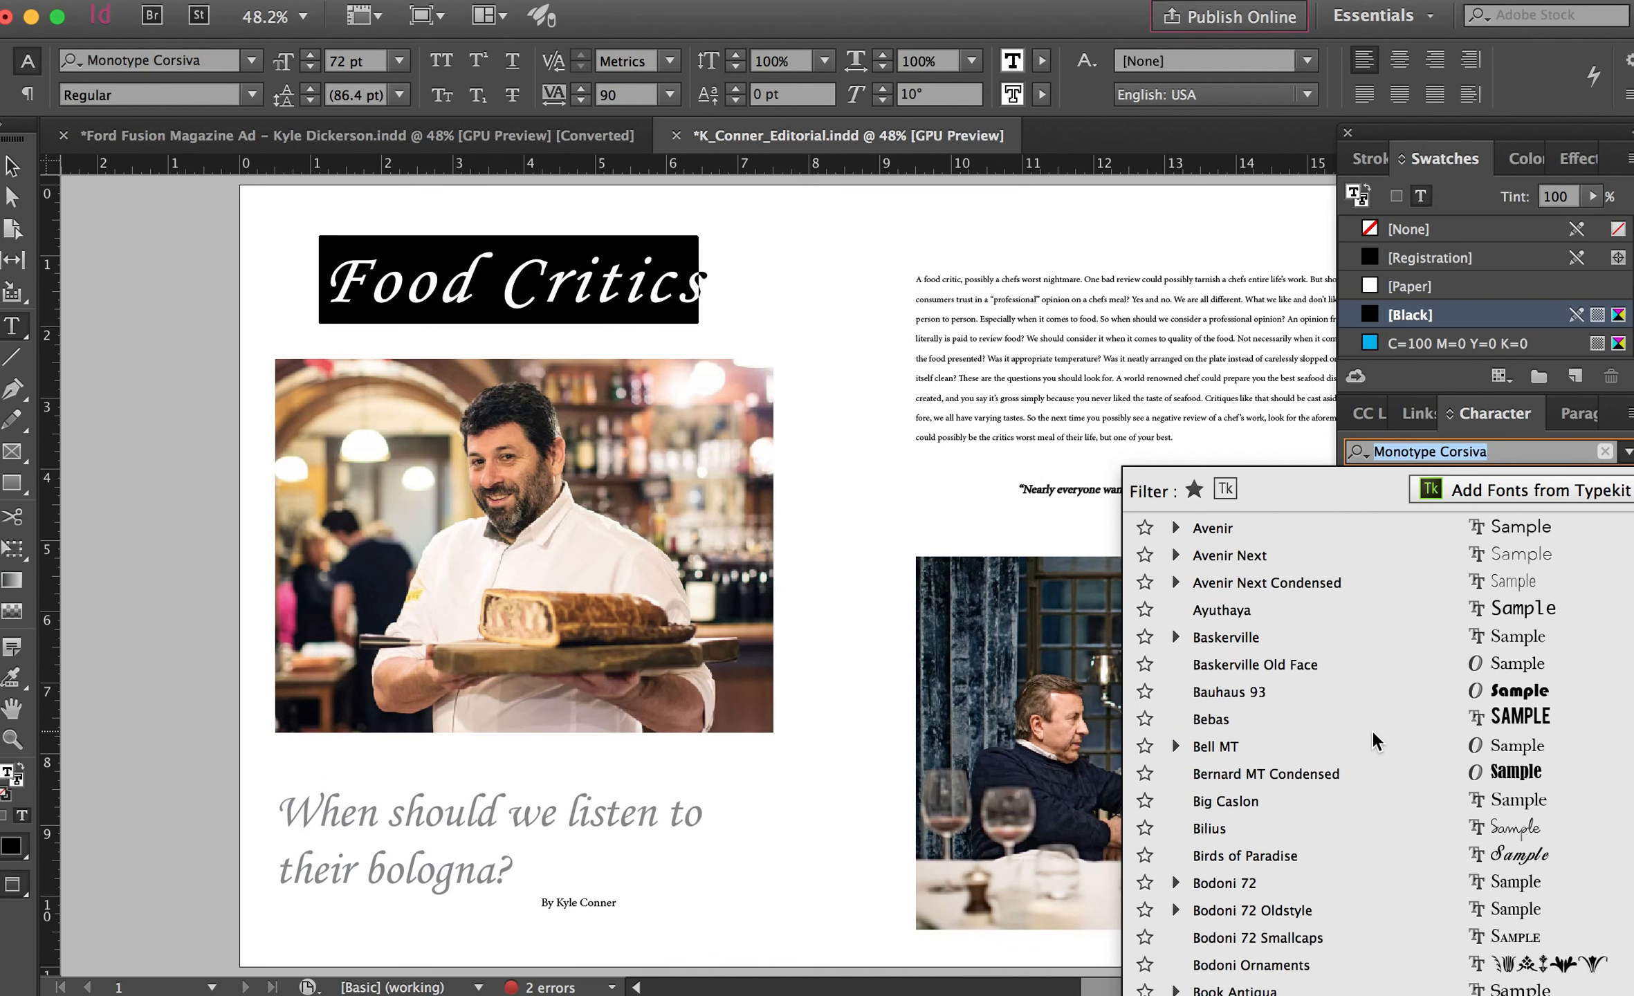
{"action": "left_click", "coordinate": [1359, 693]}
{"action": "scroll", "coordinate": [631, 437], "scroll_direction": "down", "scroll_amount": 2}
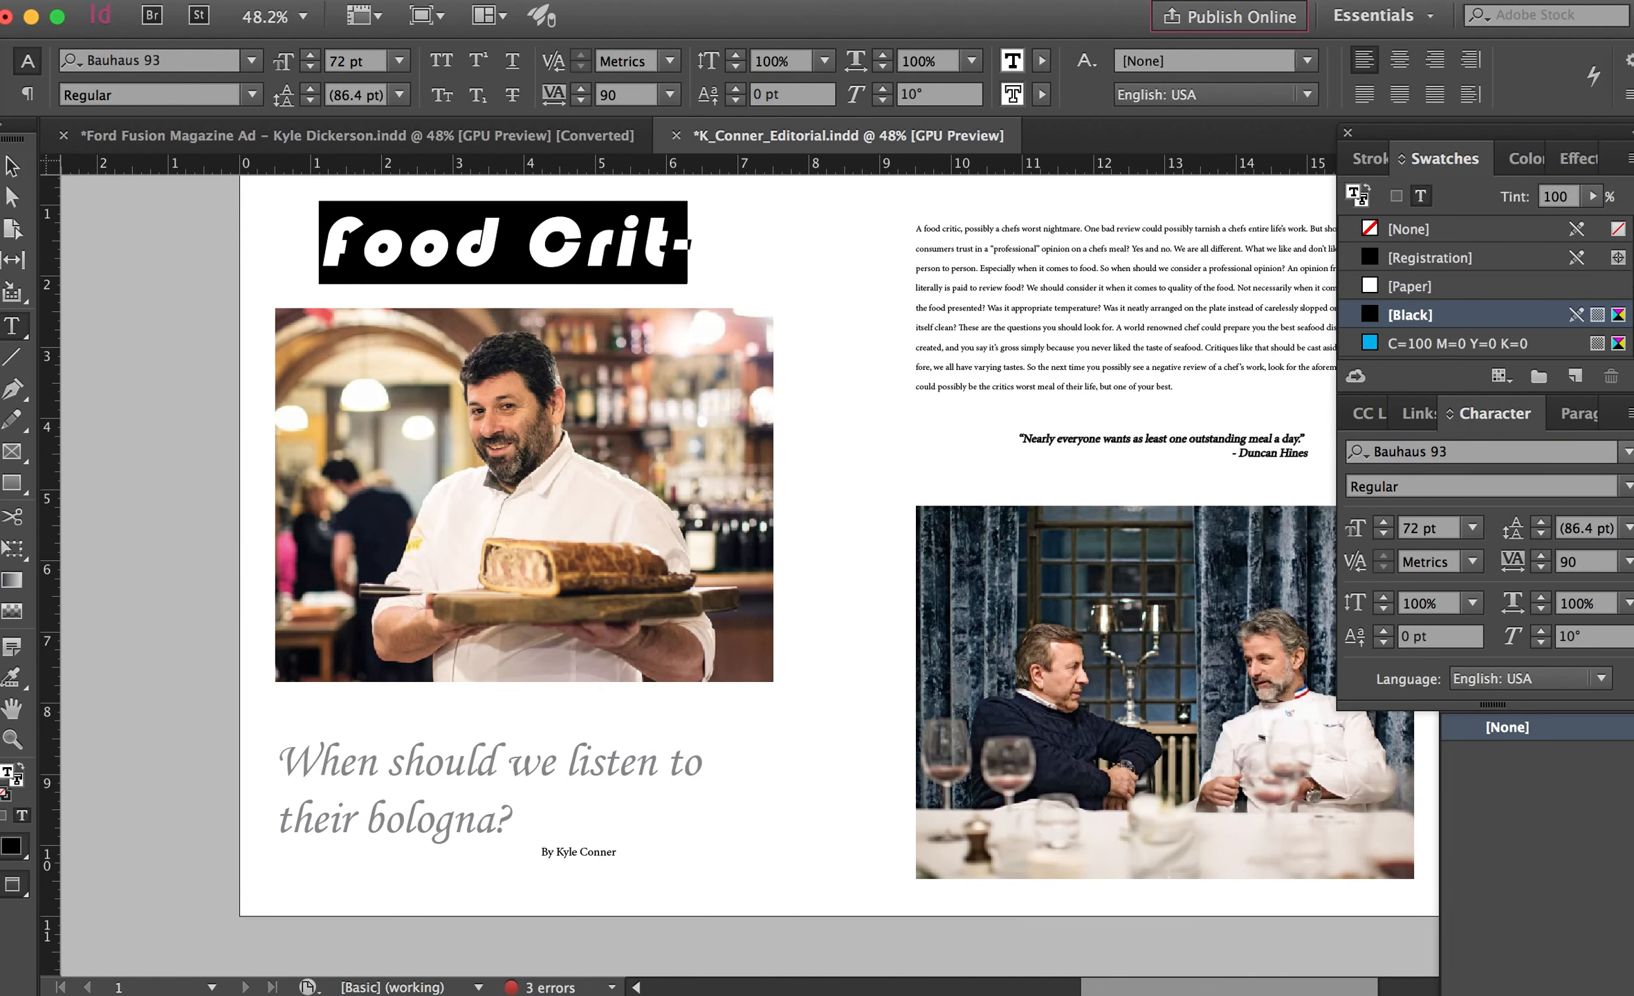
Set the title's font to Bebas.
{"action": "left_click", "coordinate": [1628, 457]}
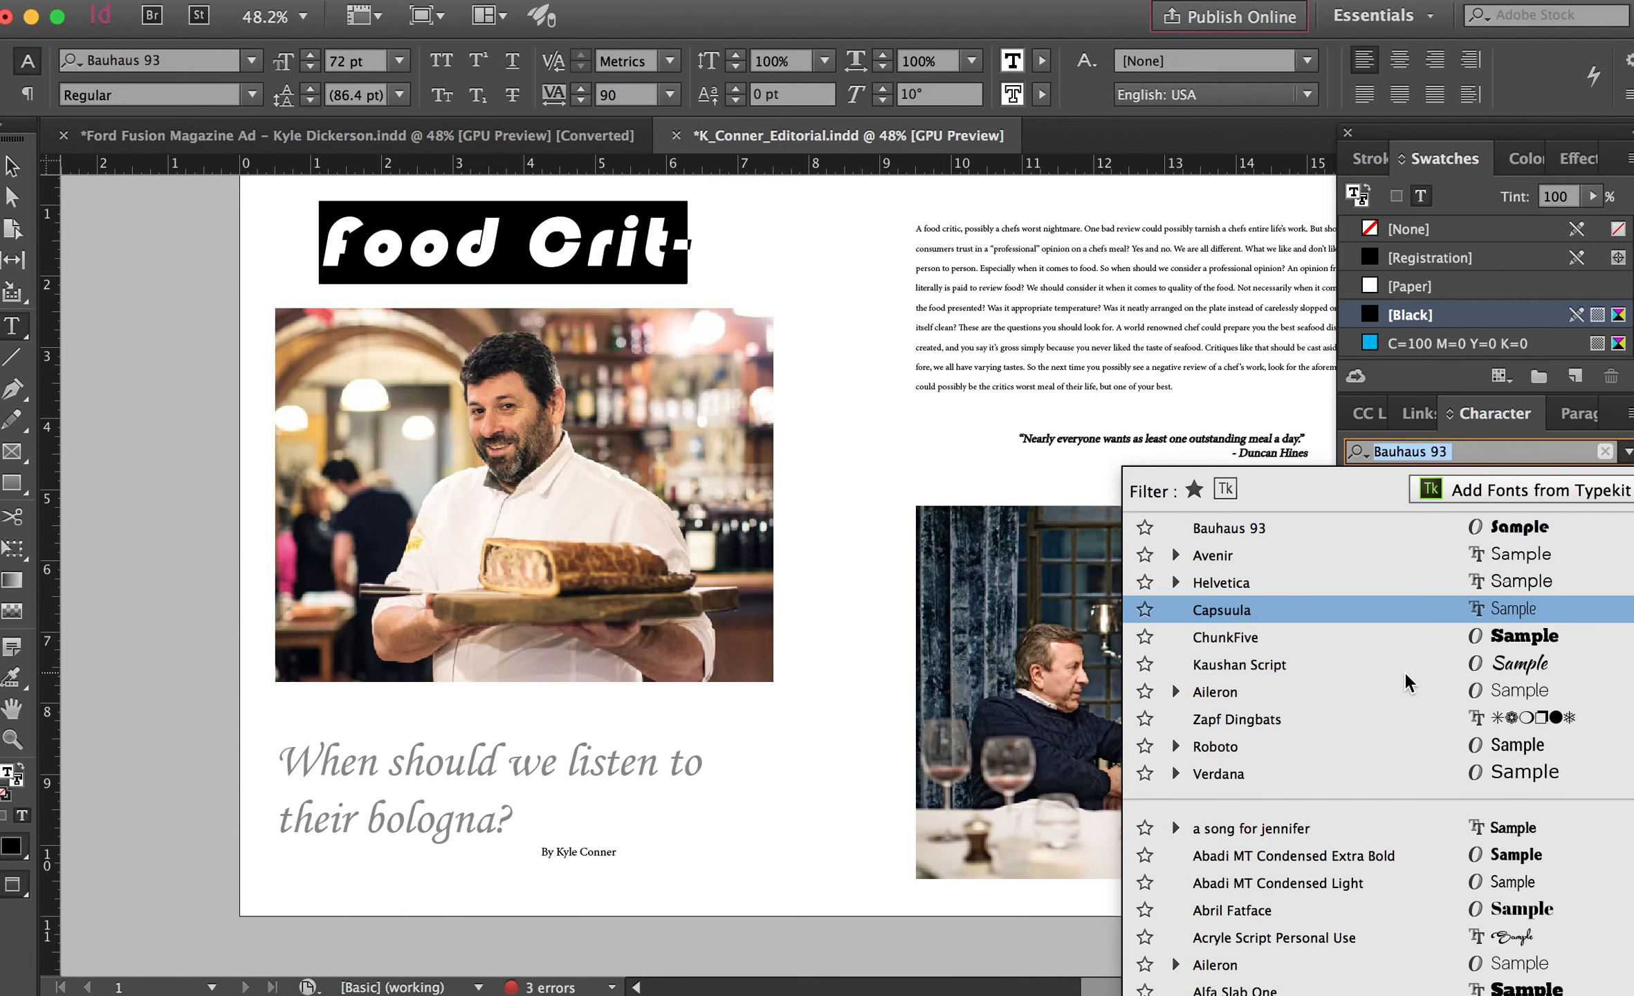
{"action": "scroll", "coordinate": [1408, 683], "scroll_direction": "down", "scroll_amount": 10}
{"action": "scroll", "coordinate": [1408, 683], "scroll_direction": "down", "scroll_amount": 6}
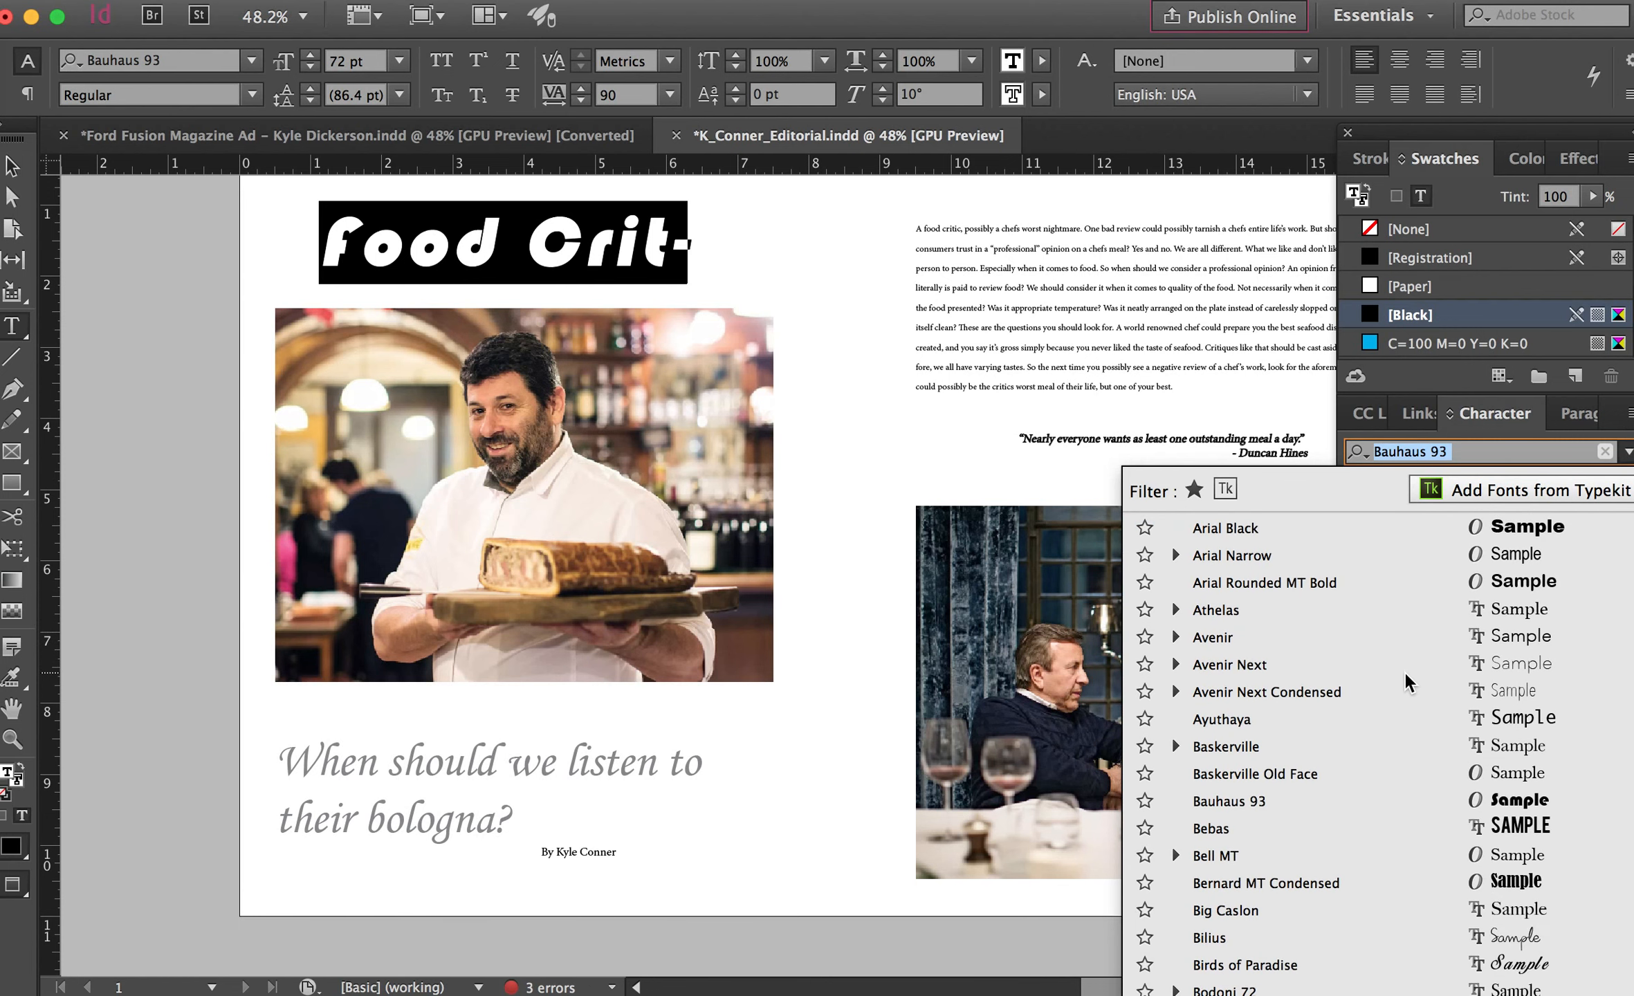
{"action": "left_click", "coordinate": [1211, 831]}
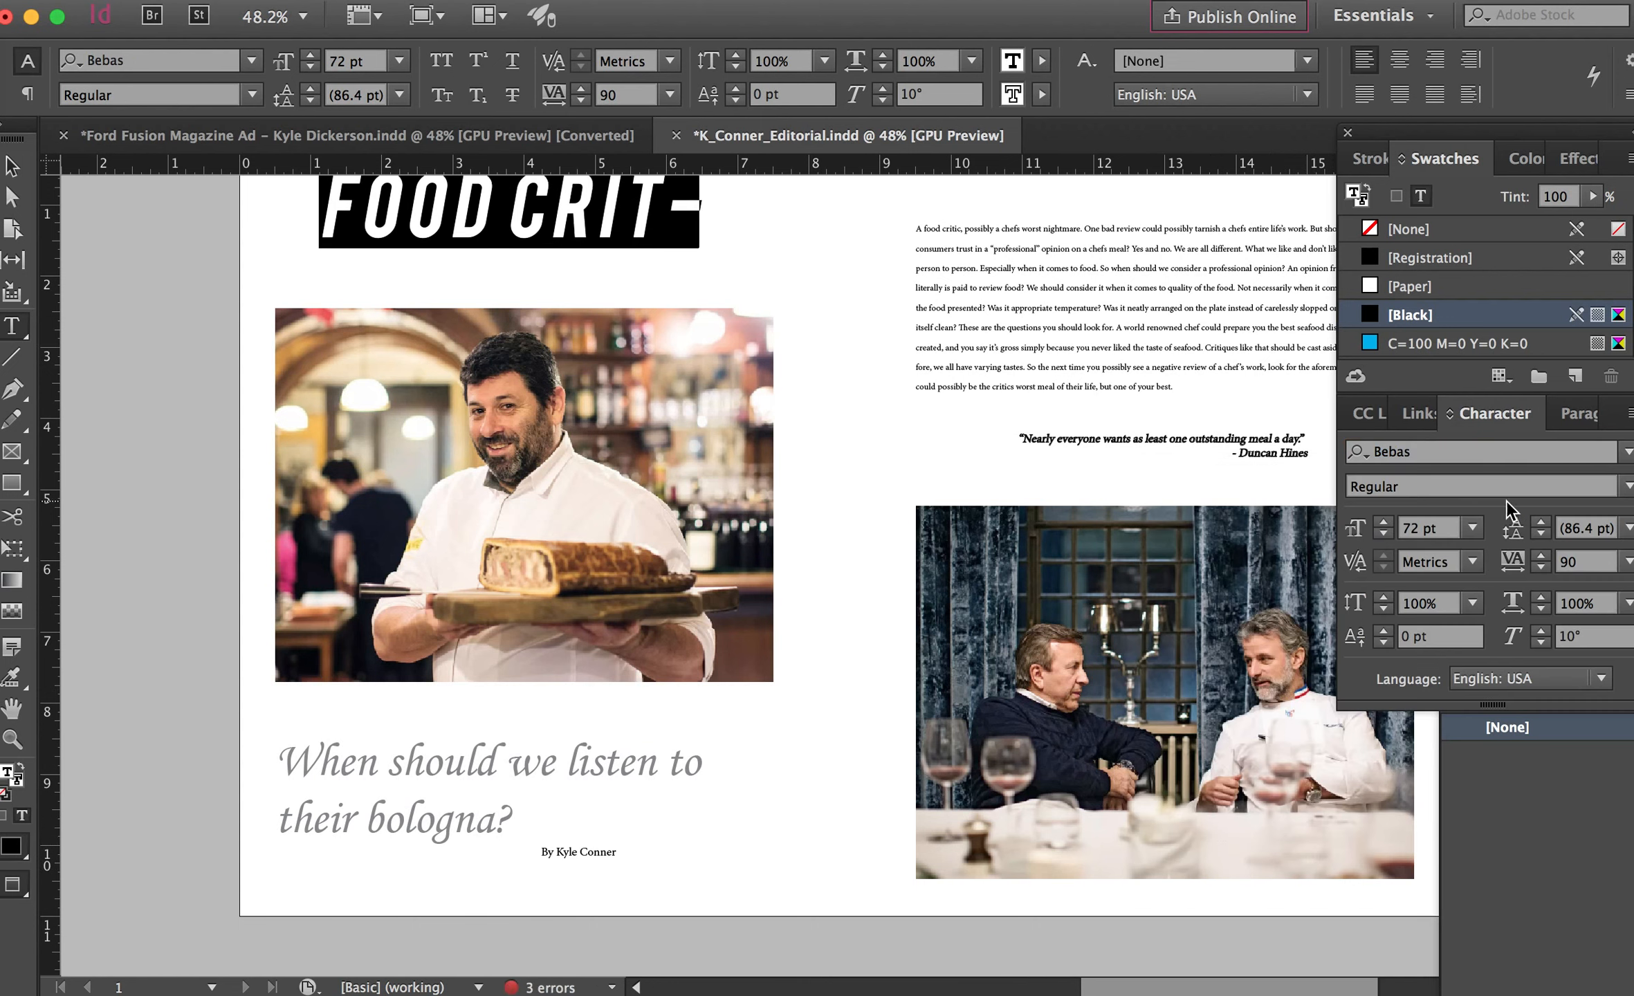
Straighten the slanted title by setting its skew angle to 0°.
{"action": "scroll", "coordinate": [922, 367], "scroll_direction": "up", "scroll_amount": 5}
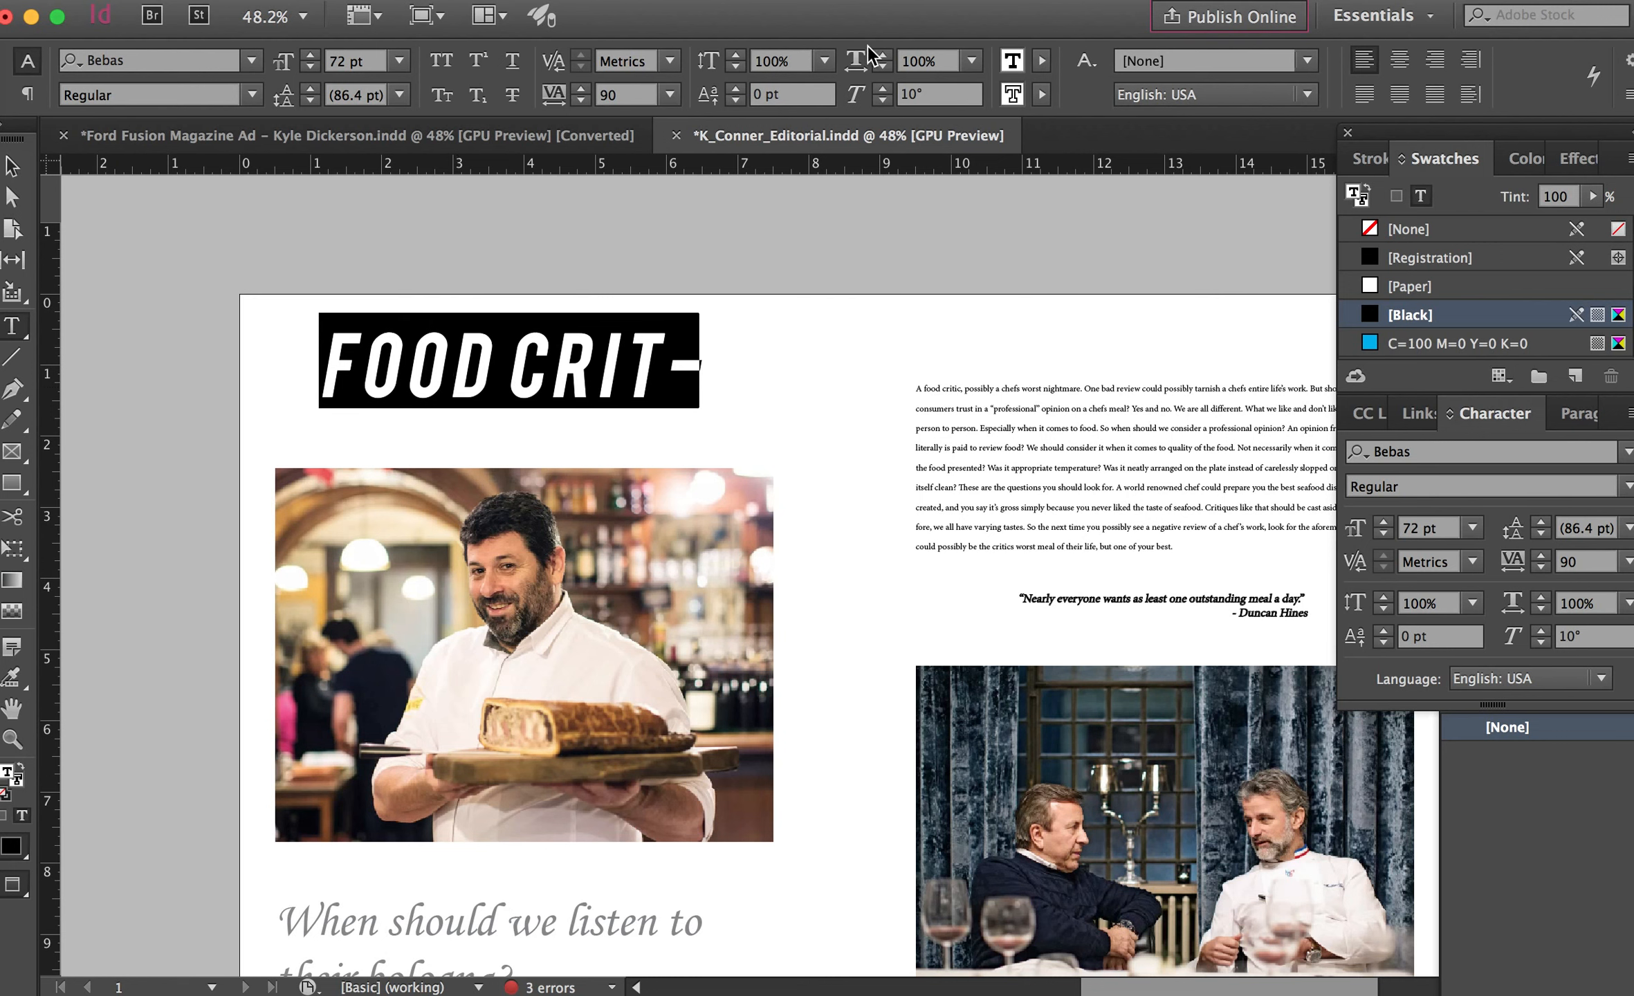
{"action": "left_click", "coordinate": [898, 96]}
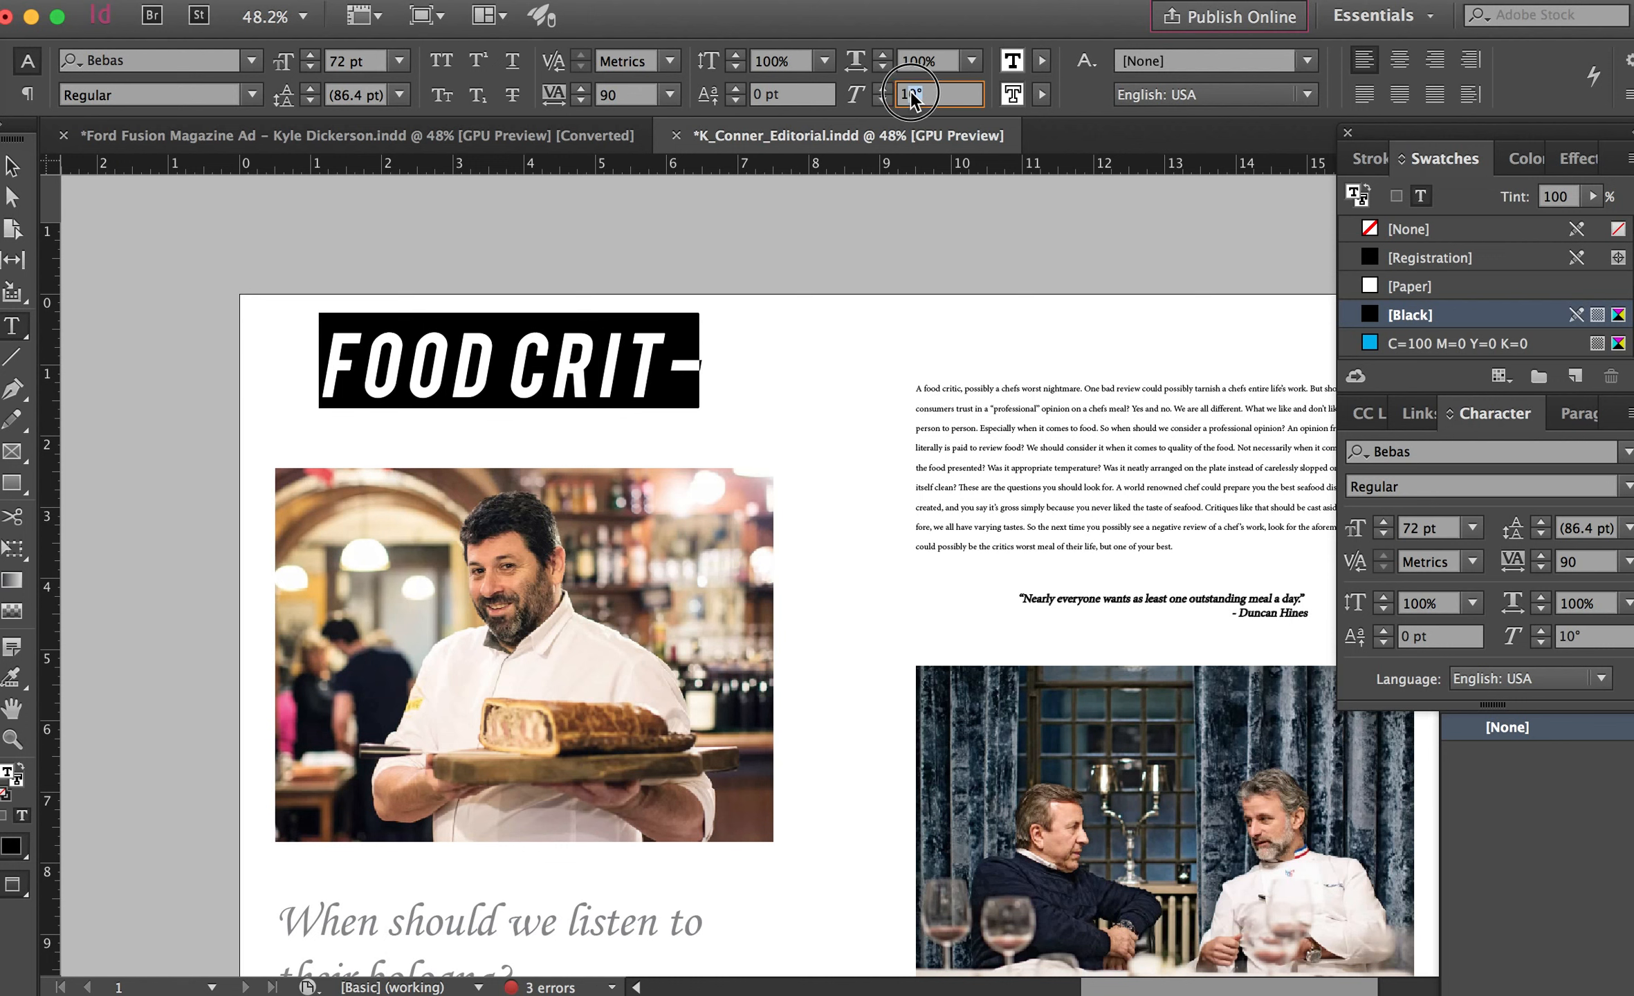
{"action": "type", "text": "0"}
{"action": "key", "text": "Return"}
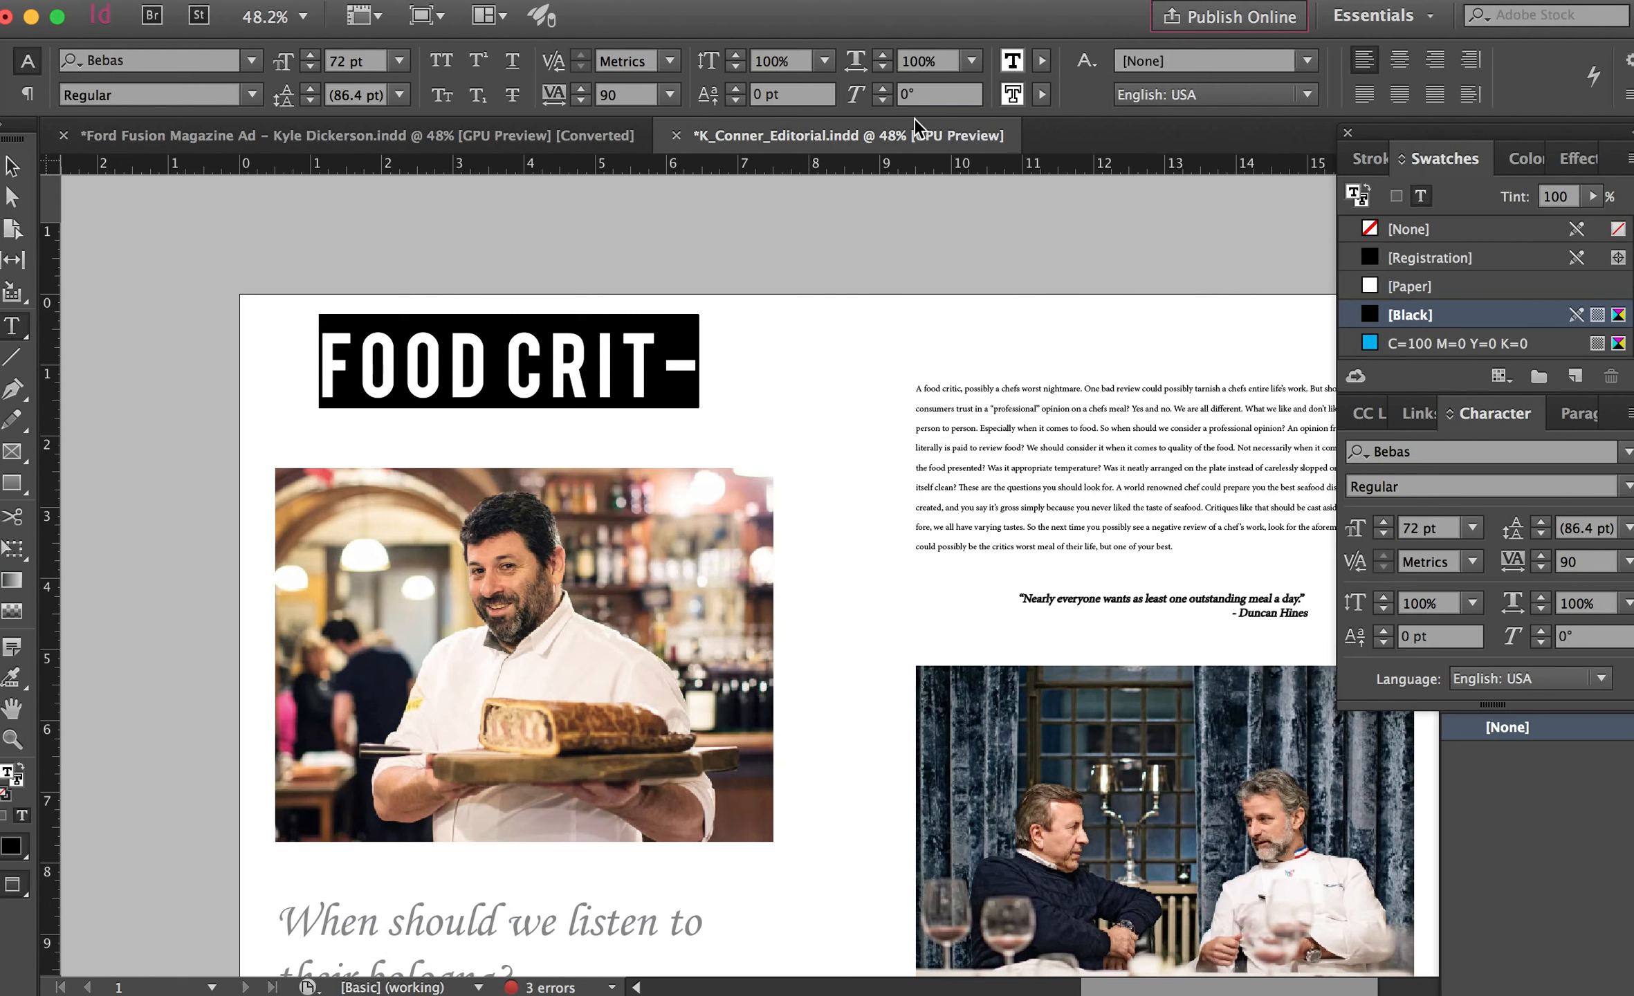
{"action": "left_click", "coordinate": [1629, 487]}
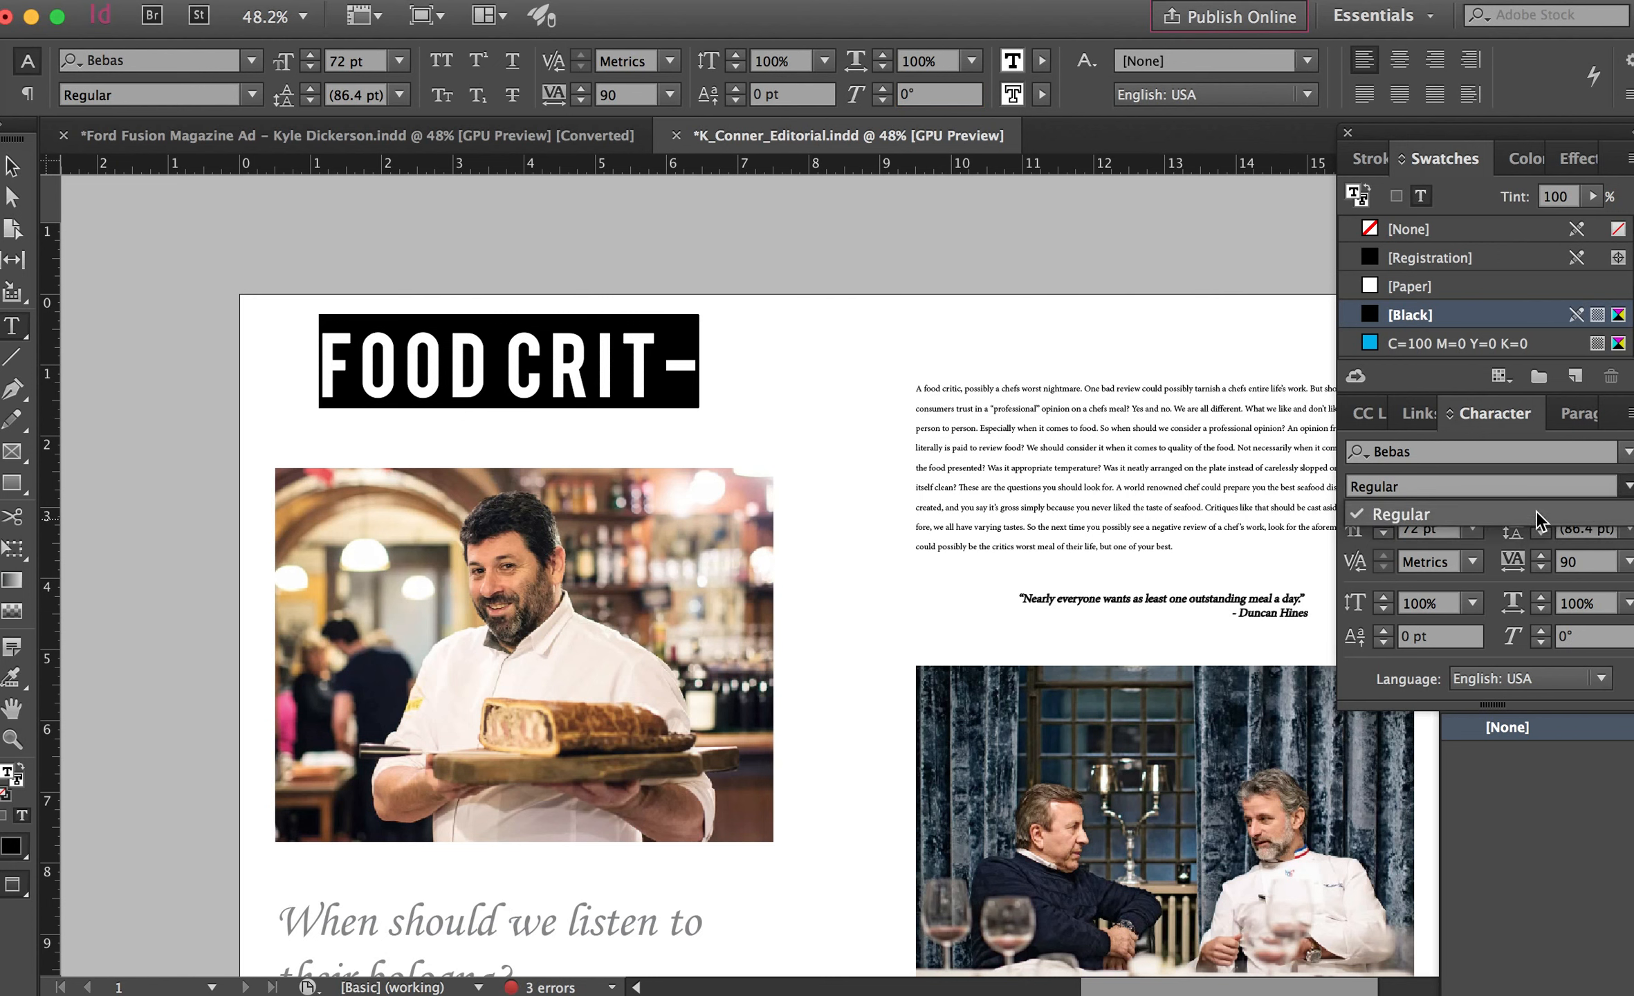
{"action": "left_click", "coordinate": [1521, 413]}
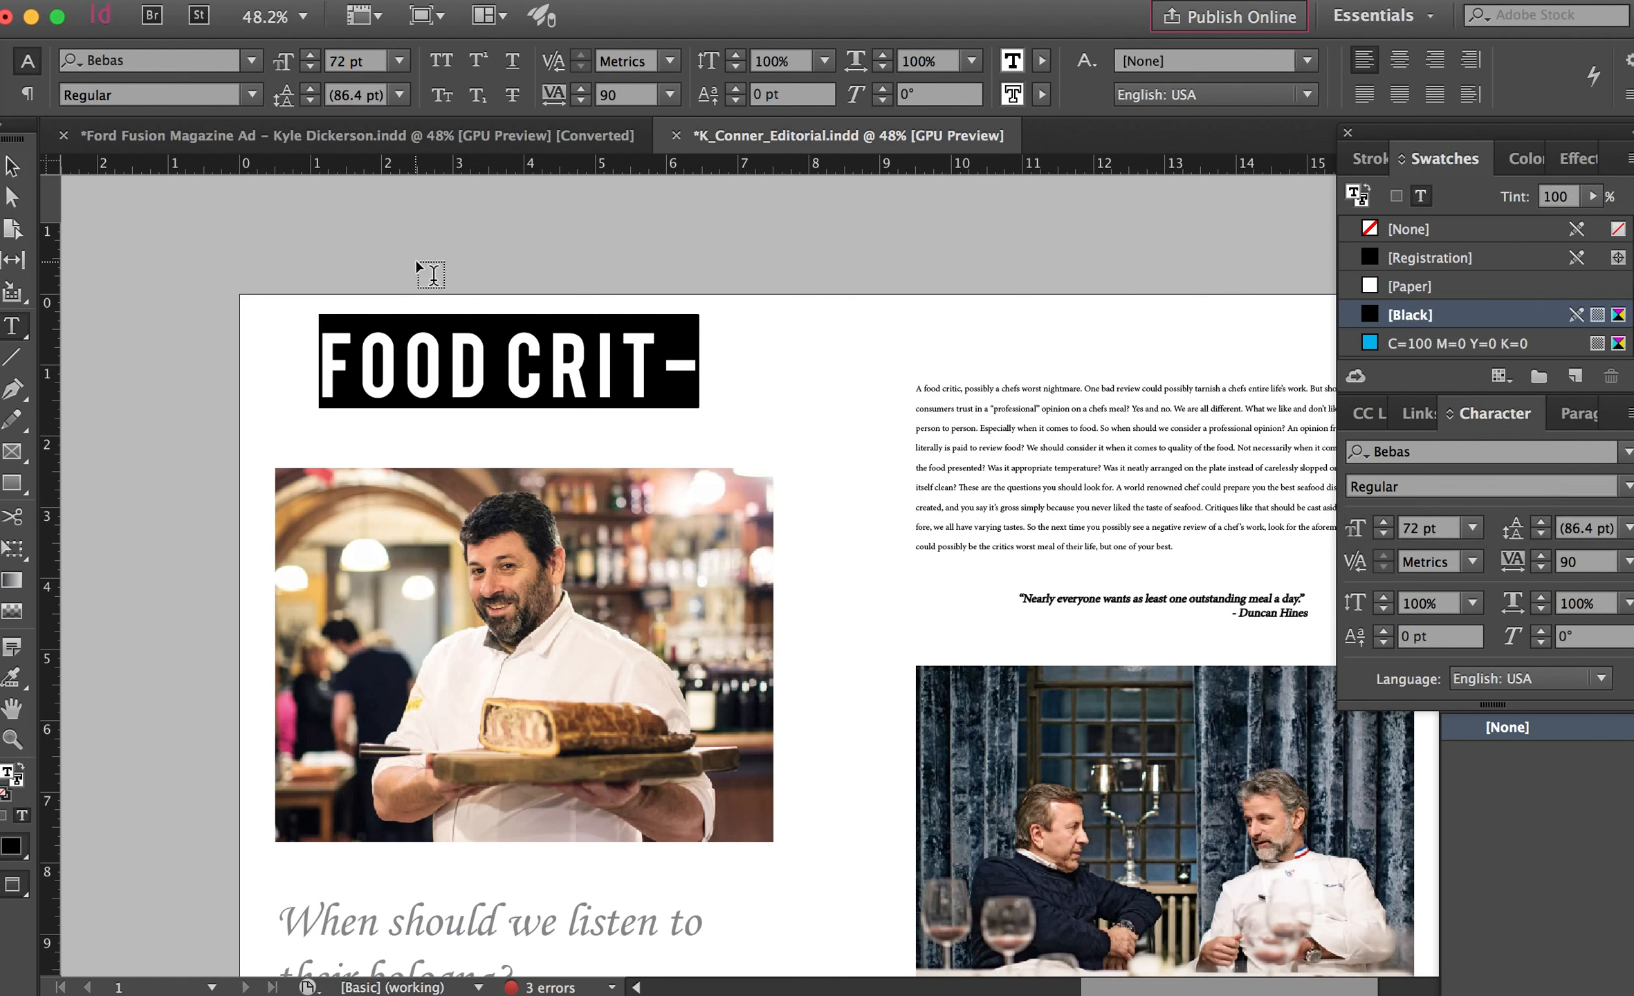
Widen the title frame to about 7.5 in from the page's left edge and add a vertical guide at the spread's centre.
{"action": "left_click", "coordinate": [12, 166]}
{"action": "key", "text": "j"}
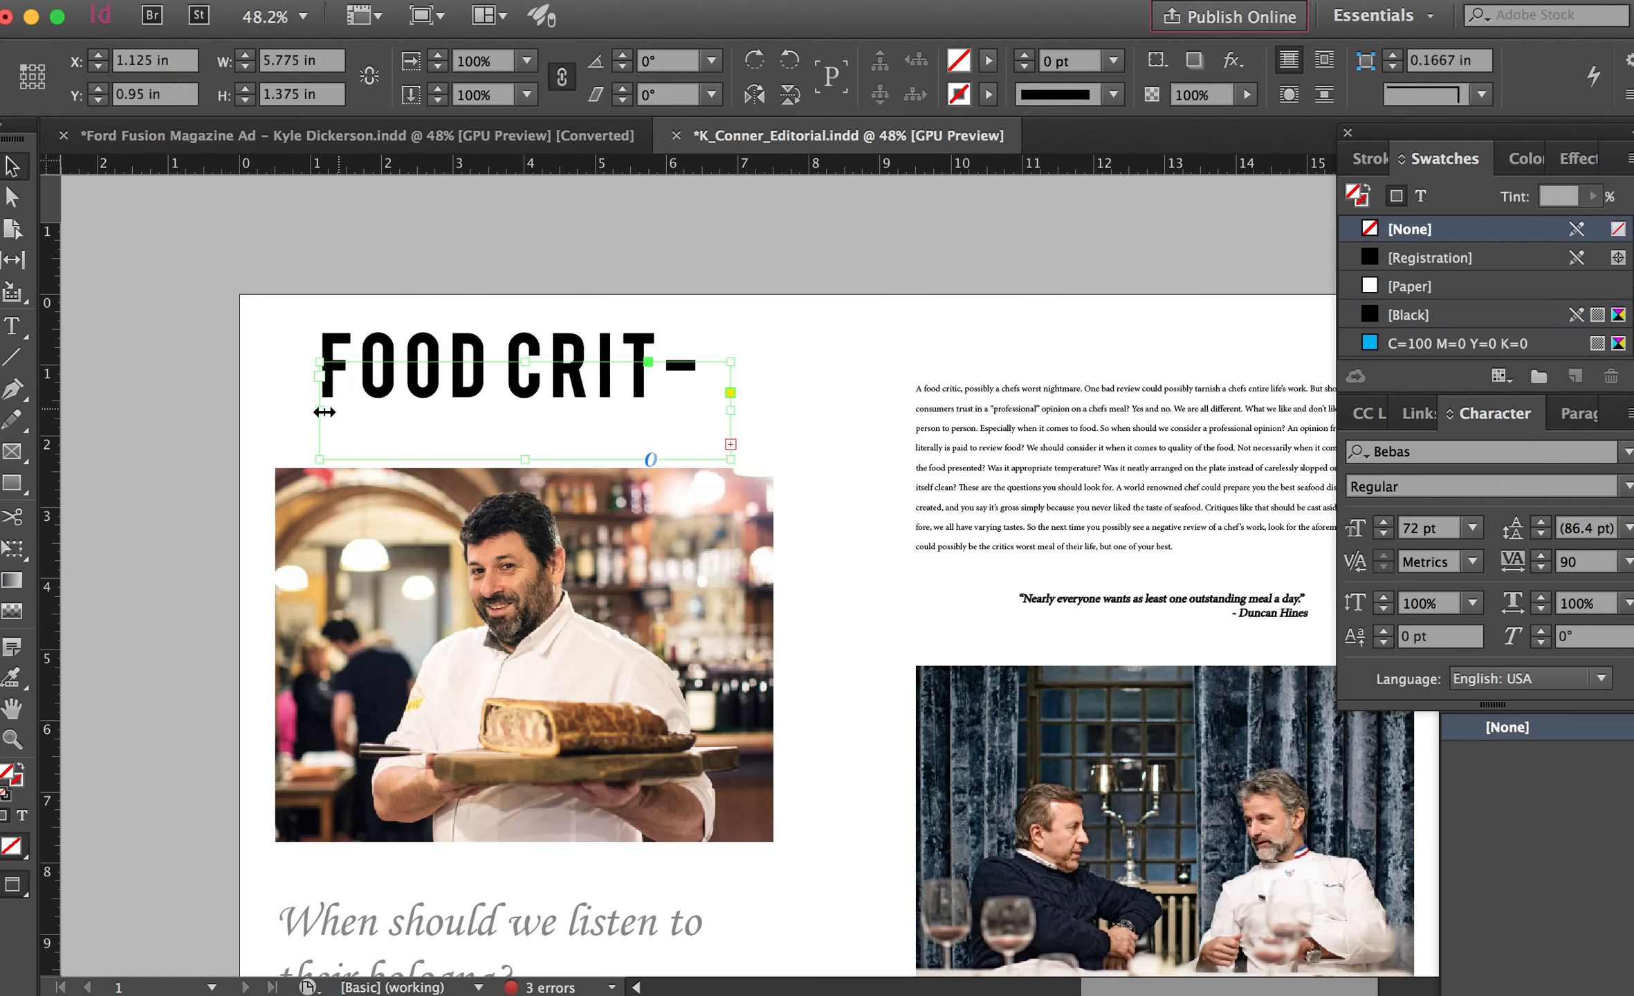
{"action": "left_click_drag", "start_coordinate": [317, 417], "coordinate": [237, 412]}
{"action": "left_click_drag", "start_coordinate": [651, 406], "coordinate": [772, 406]}
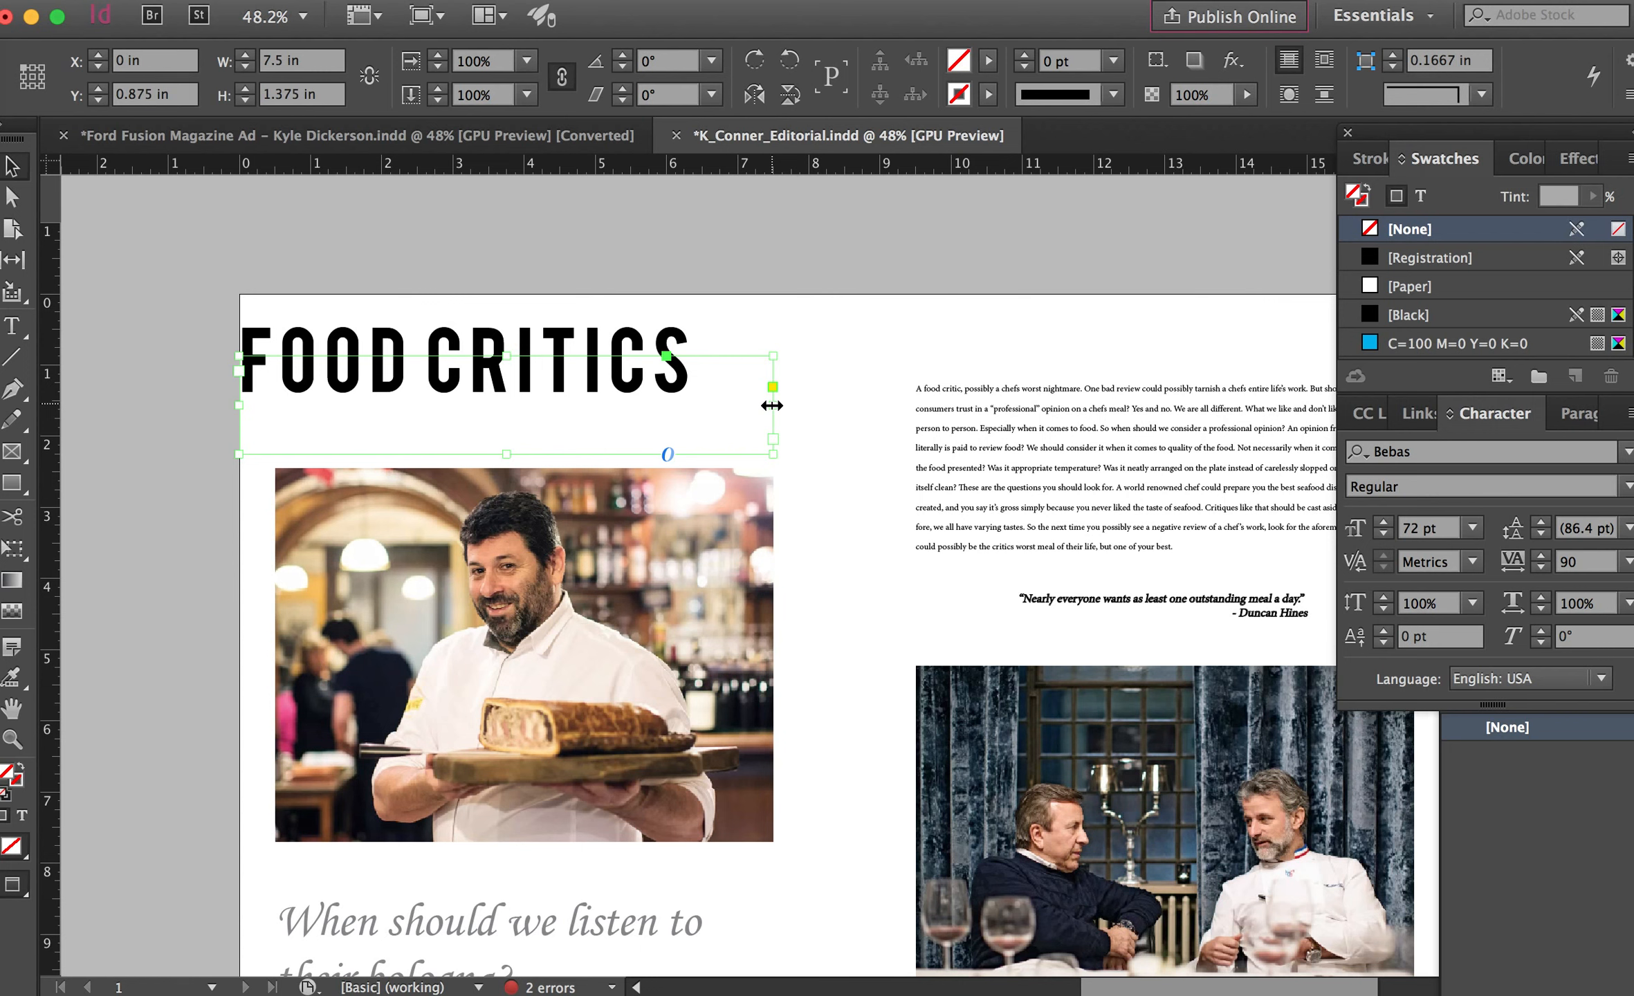
{"action": "left_click_drag", "start_coordinate": [51, 262], "coordinate": [845, 284]}
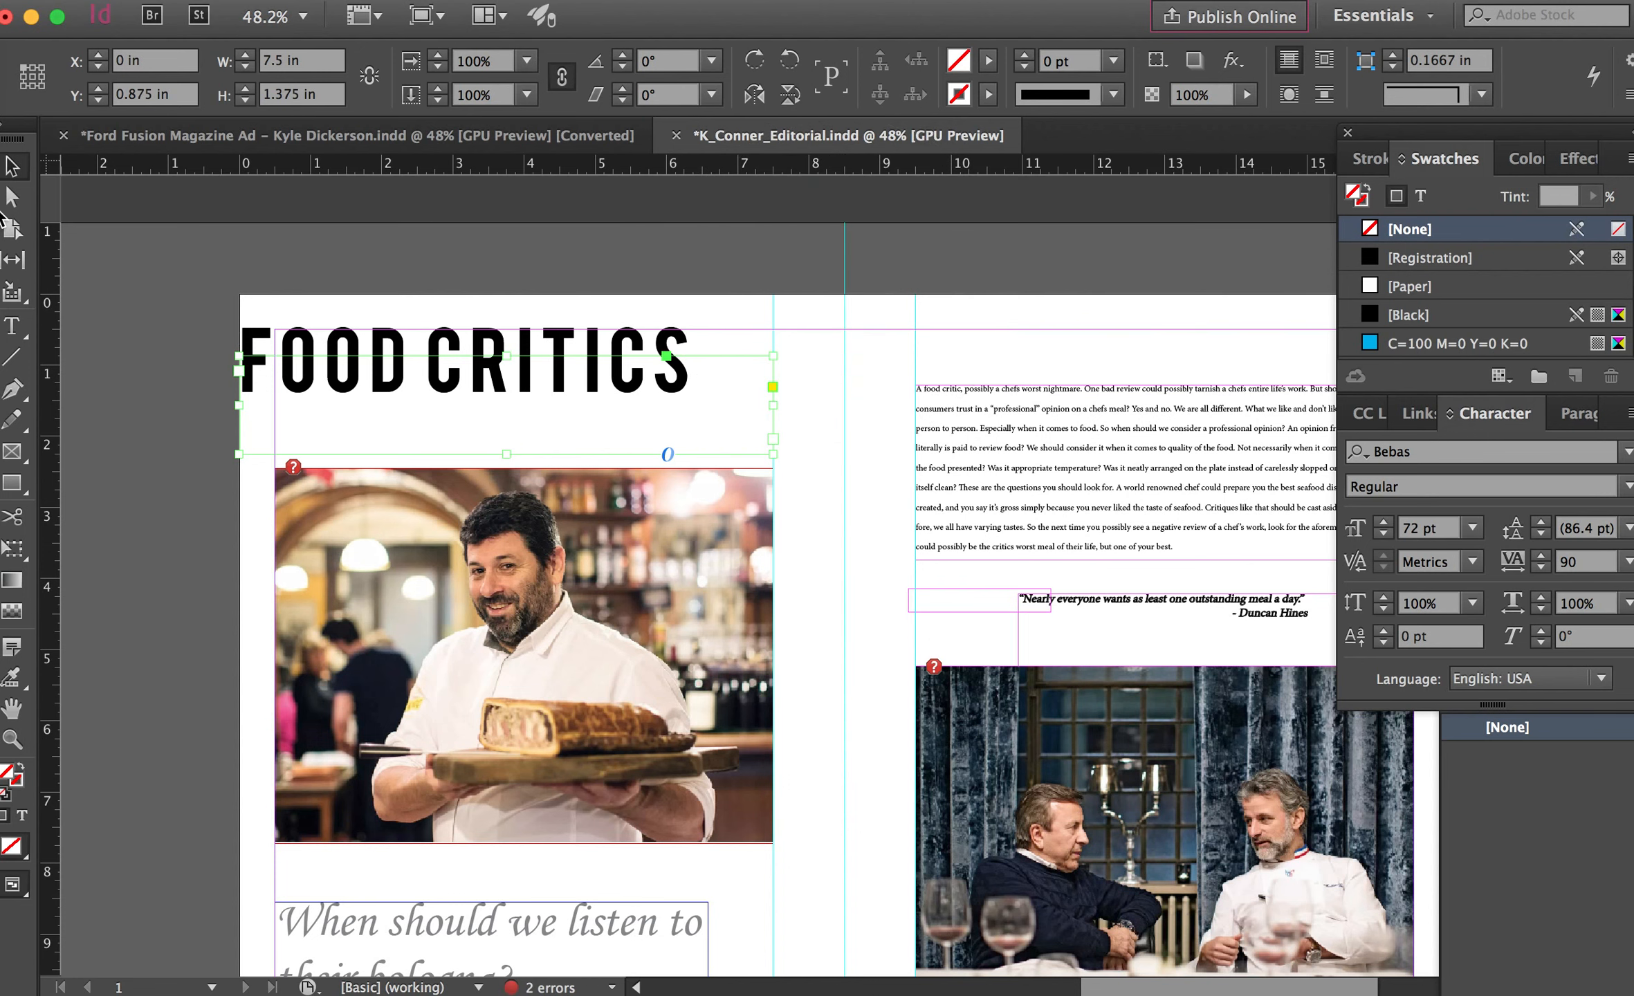
Centre-align the title text within its frame.
{"action": "left_click", "coordinate": [12, 326]}
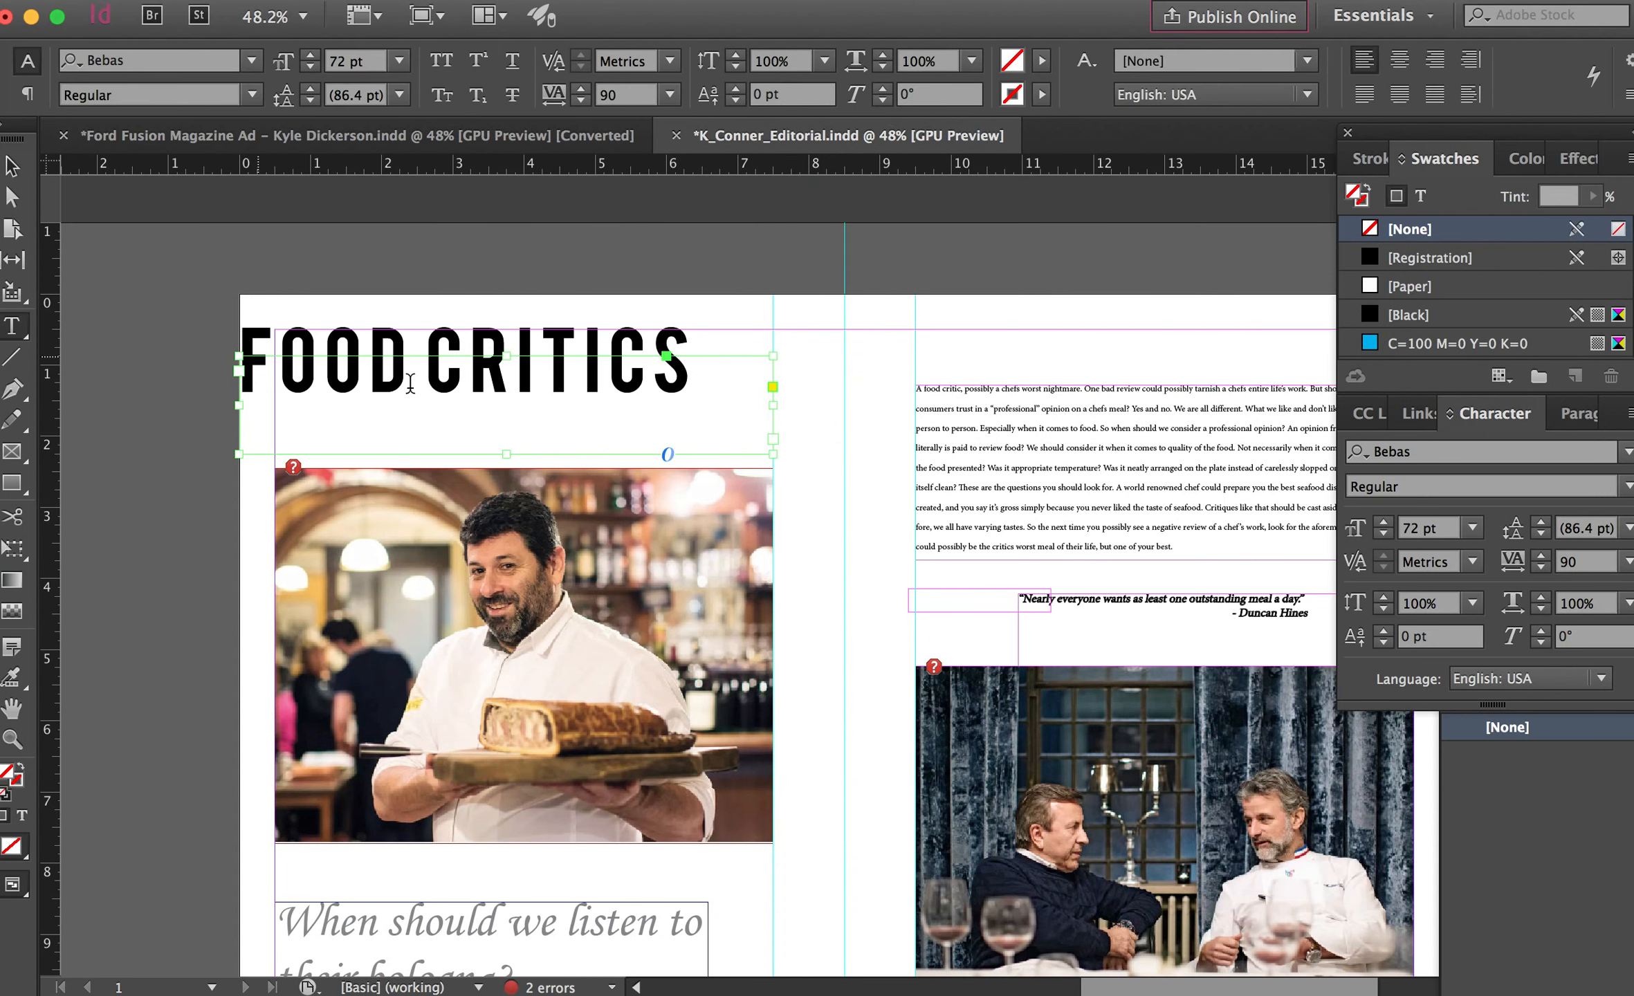
{"action": "triple_click", "coordinate": [463, 382]}
{"action": "scroll", "coordinate": [463, 382], "scroll_direction": "down", "scroll_amount": 1}
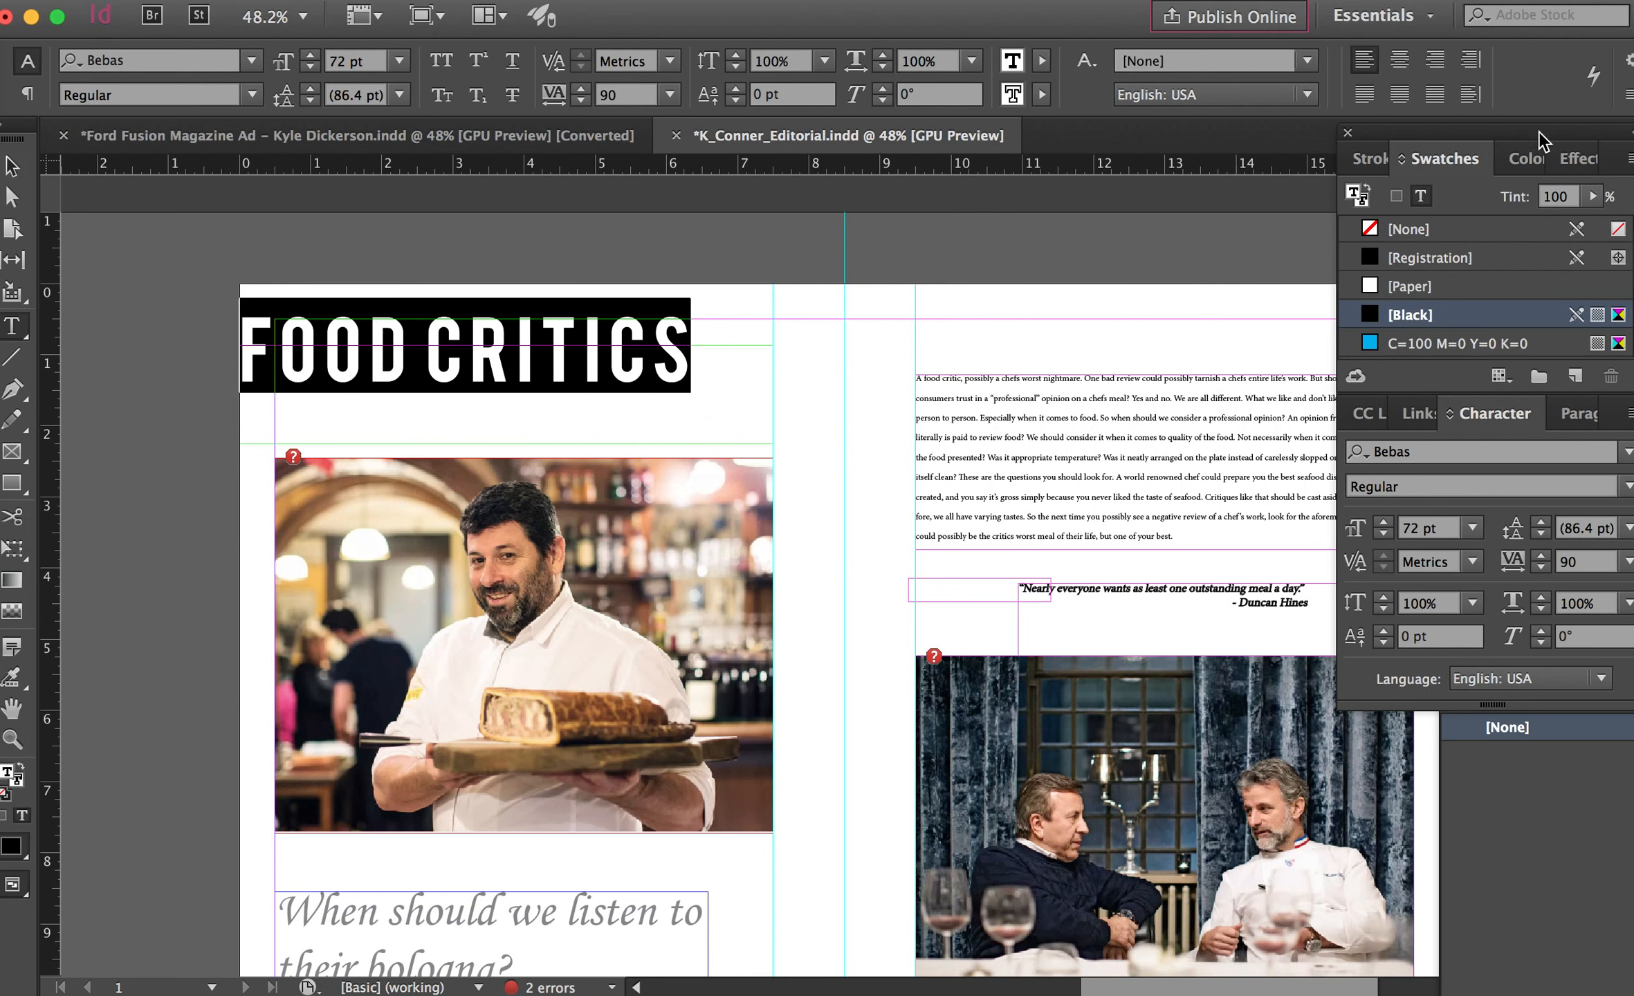
{"action": "left_click", "coordinate": [1578, 414]}
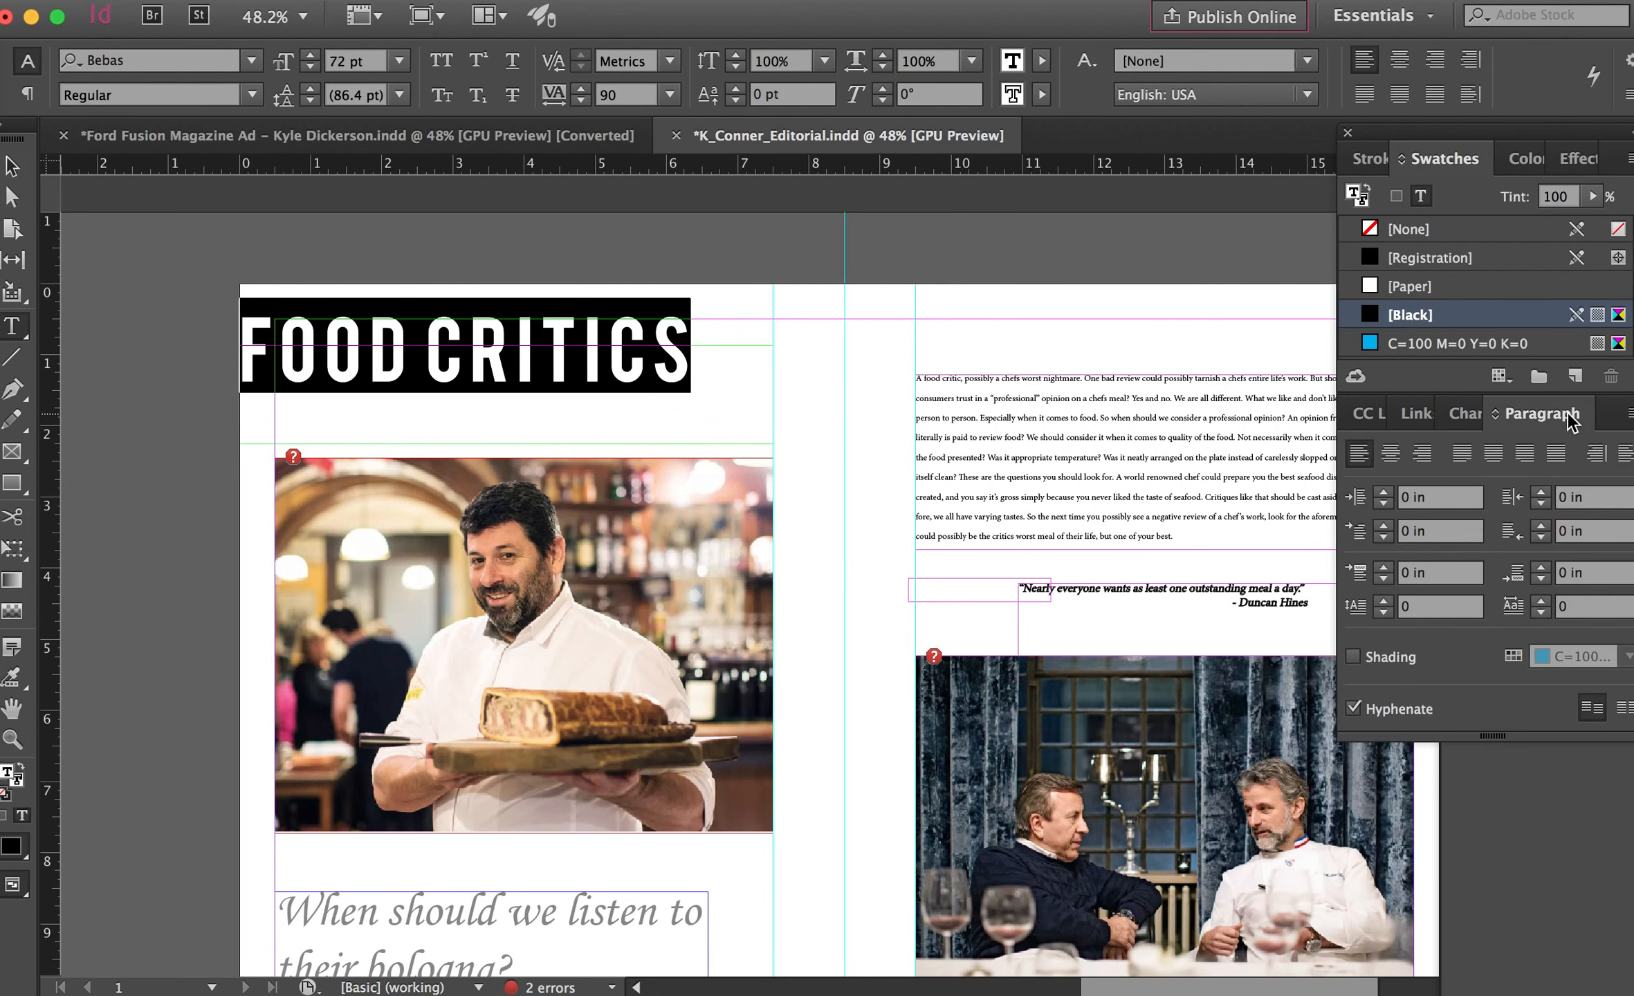
{"action": "left_click", "coordinate": [1391, 453]}
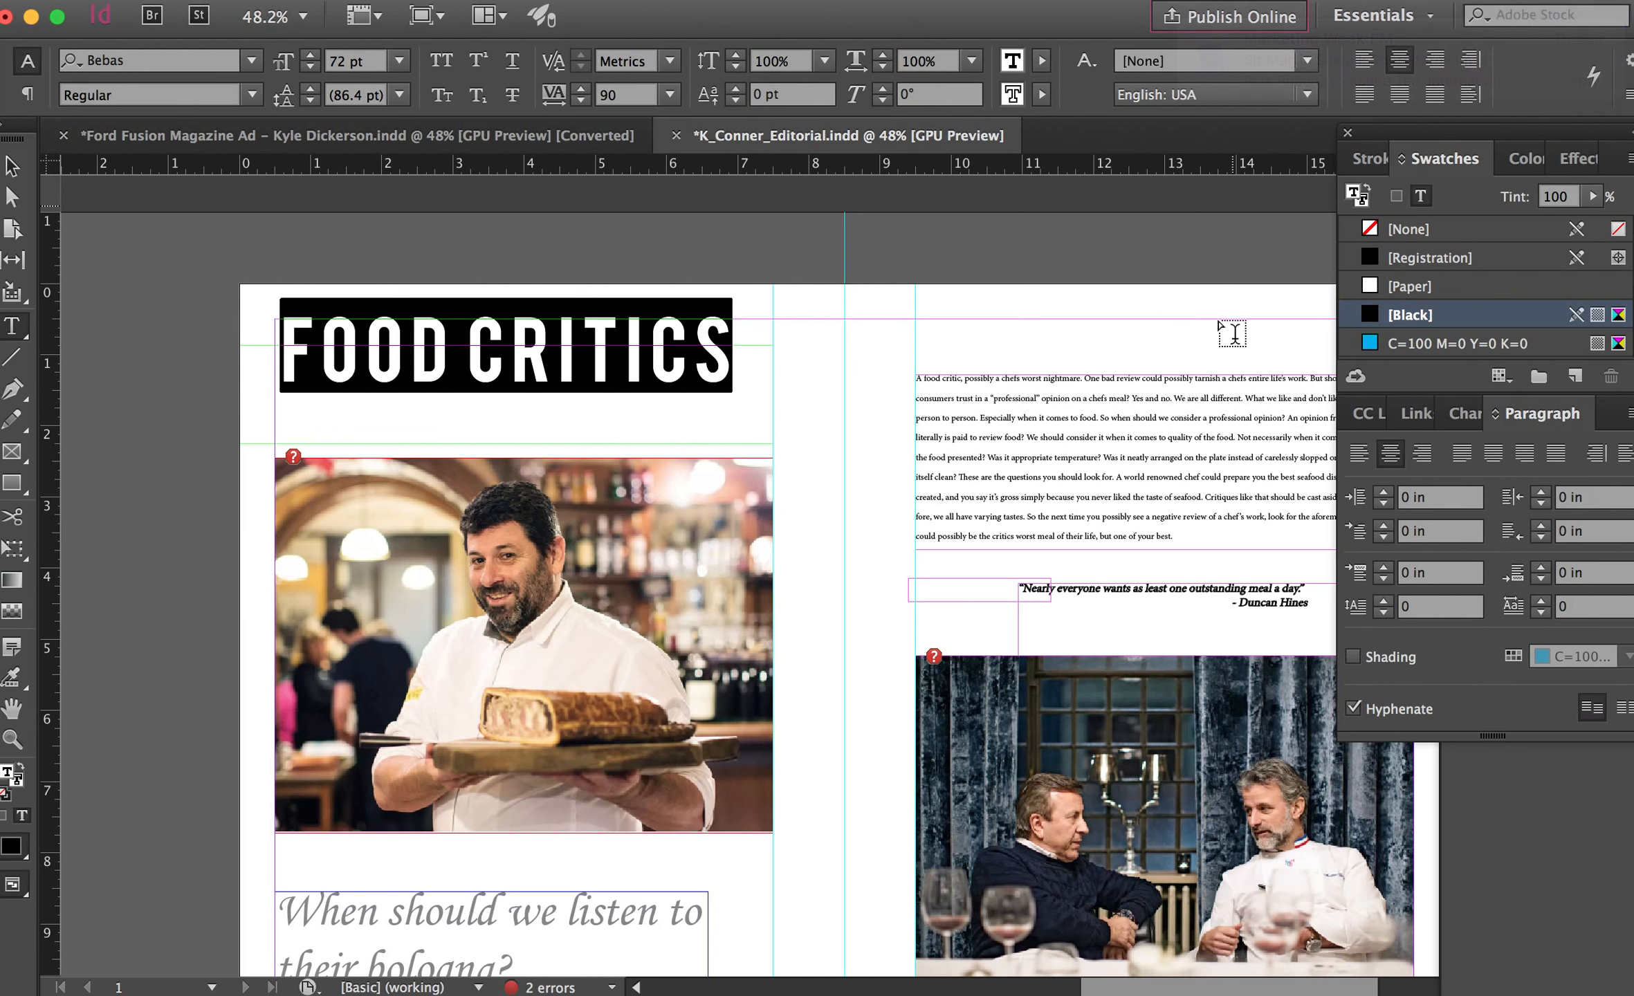
Reset the title's tracking to 0.
{"action": "left_click", "coordinate": [1465, 418]}
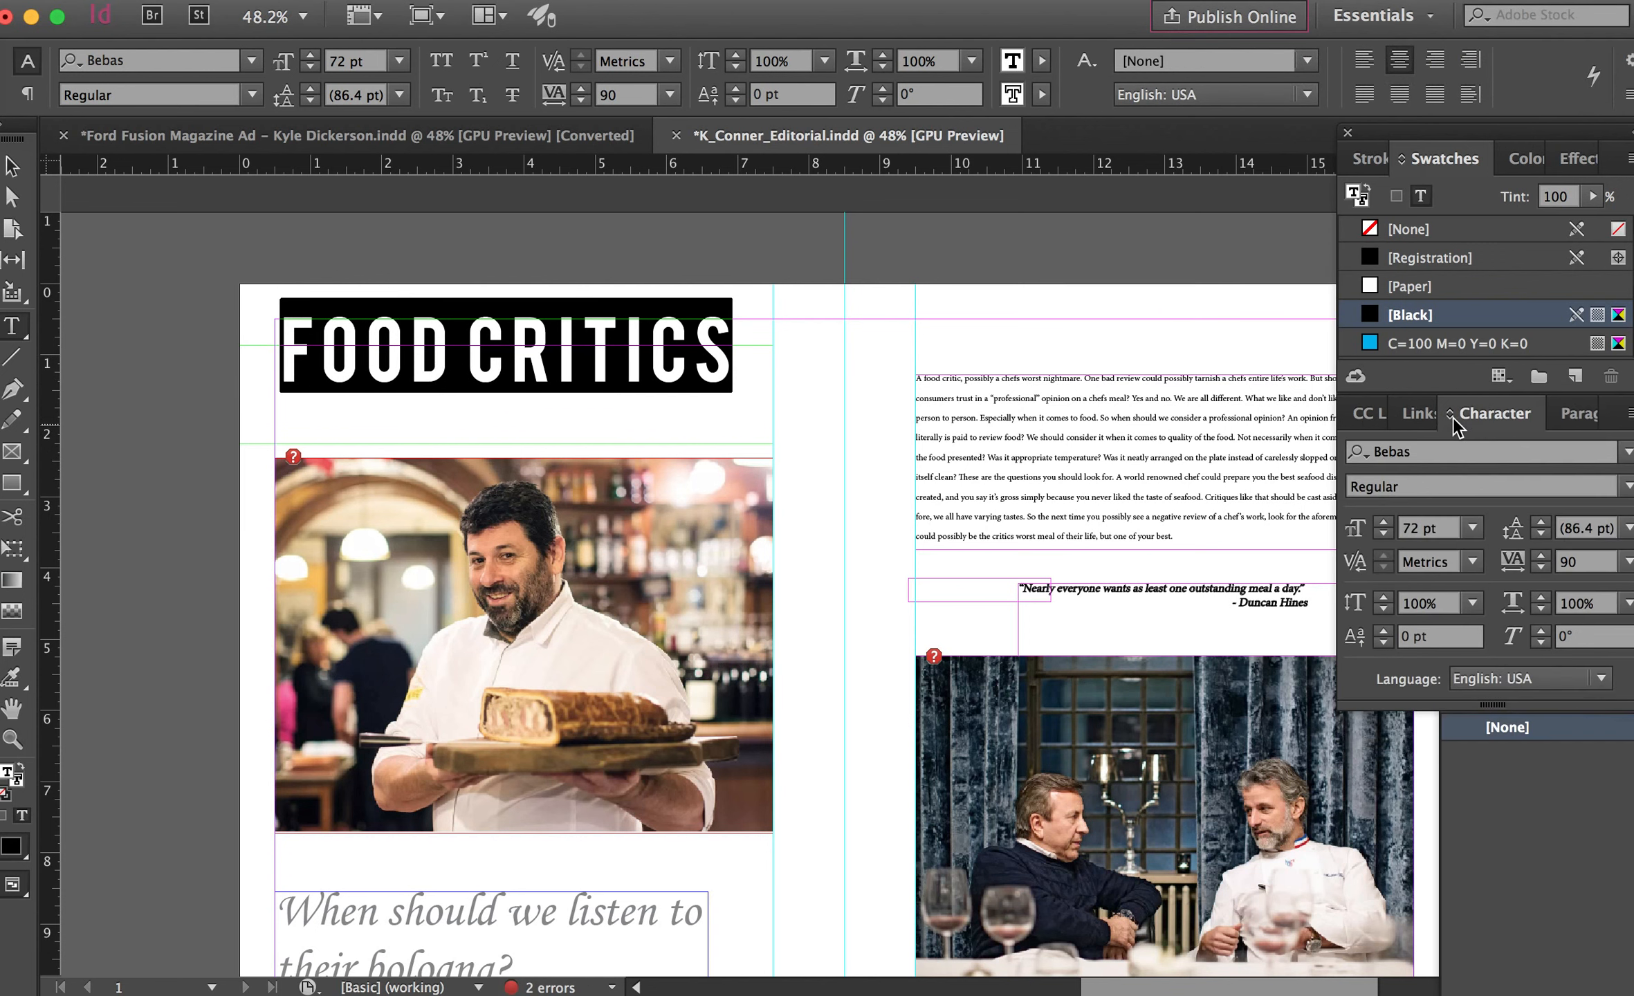
{"action": "left_click", "coordinate": [1539, 558]}
{"action": "type", "text": "0"}
{"action": "key", "text": "Return"}
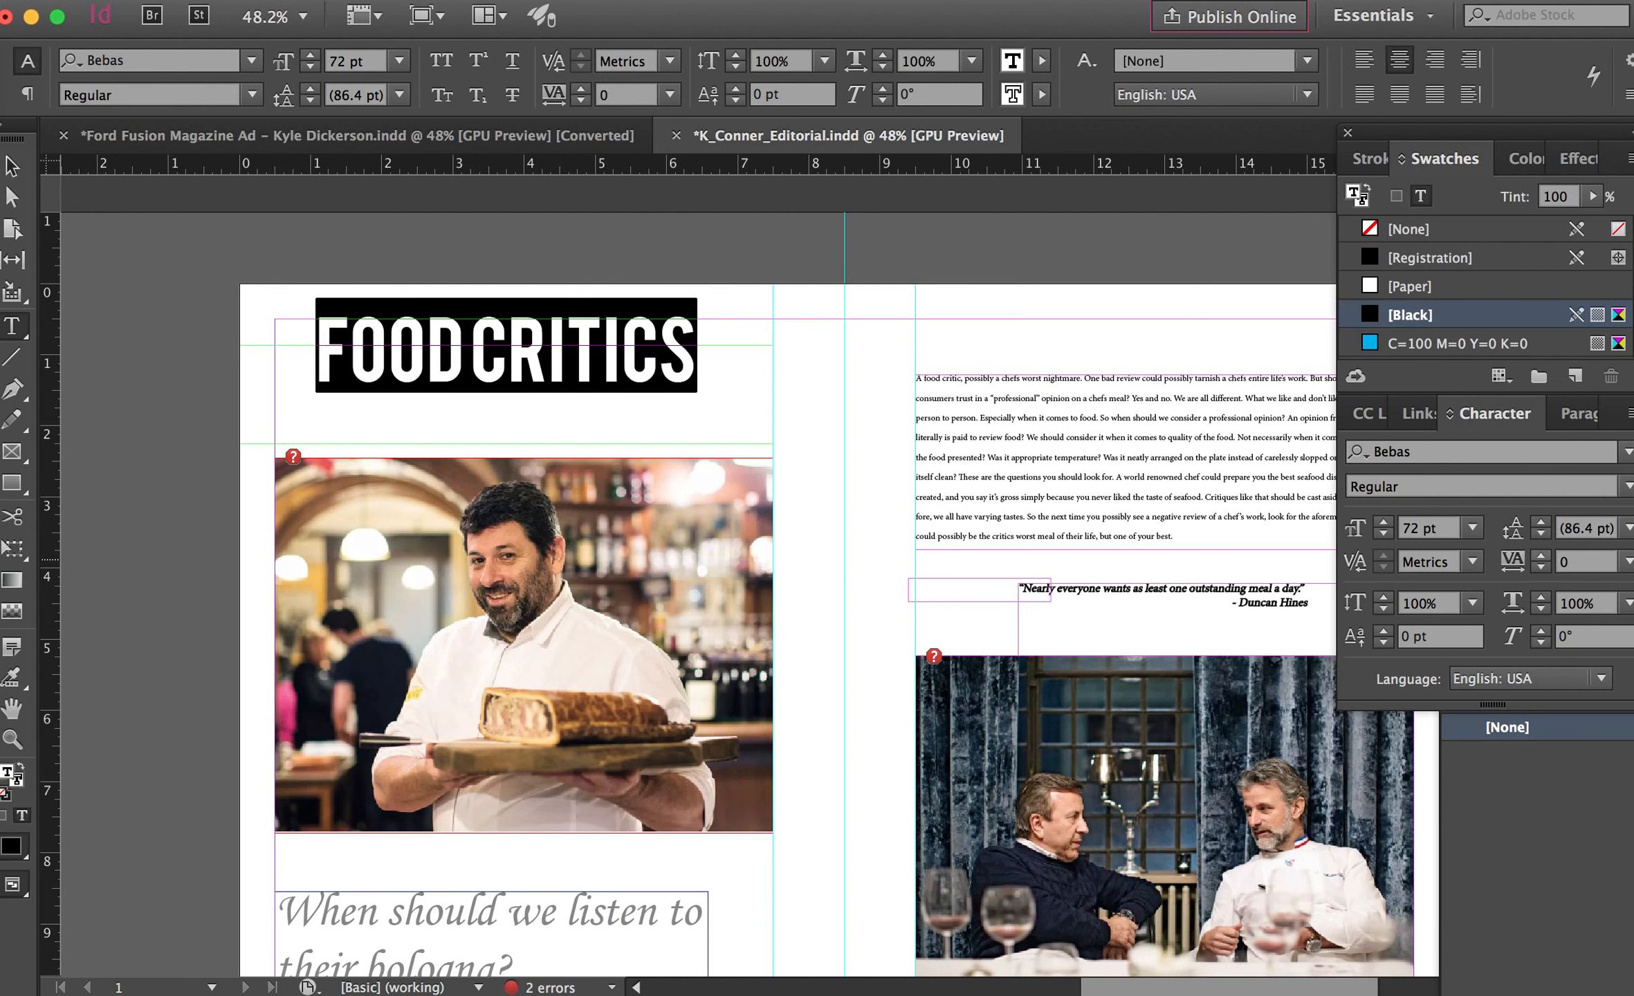
Try the title at 120 pt and settle on a font size of 100 pt.
{"action": "left_click", "coordinate": [1373, 528]}
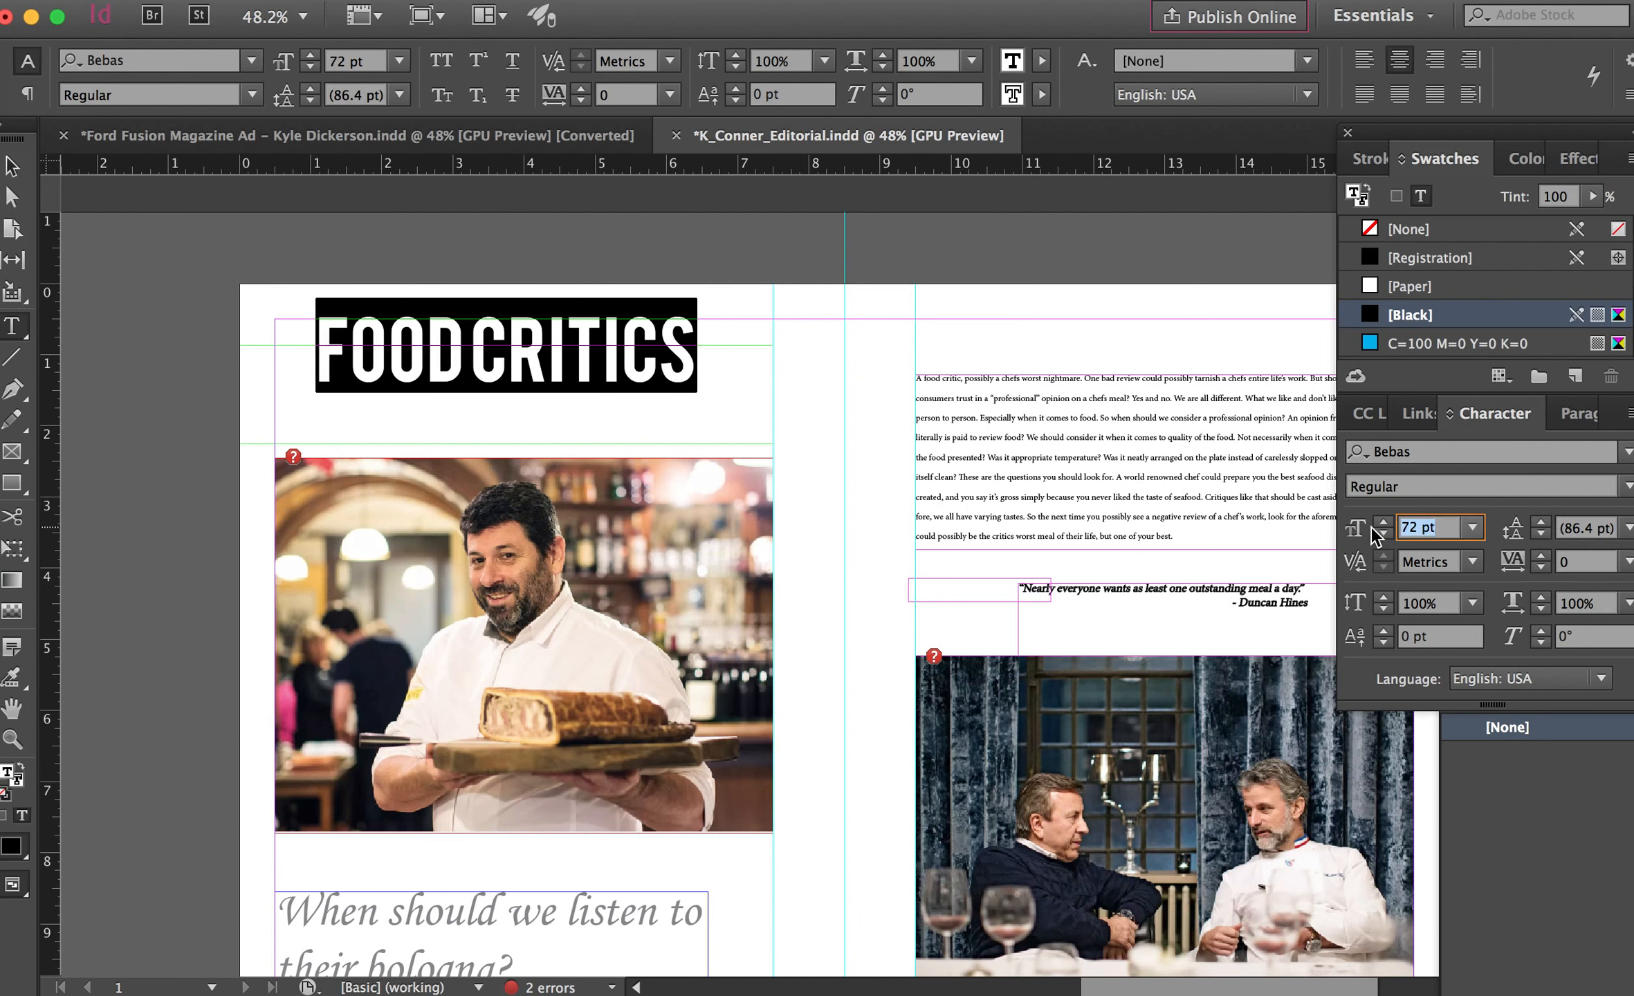
{"action": "type", "text": "120"}
{"action": "key", "text": "Return"}
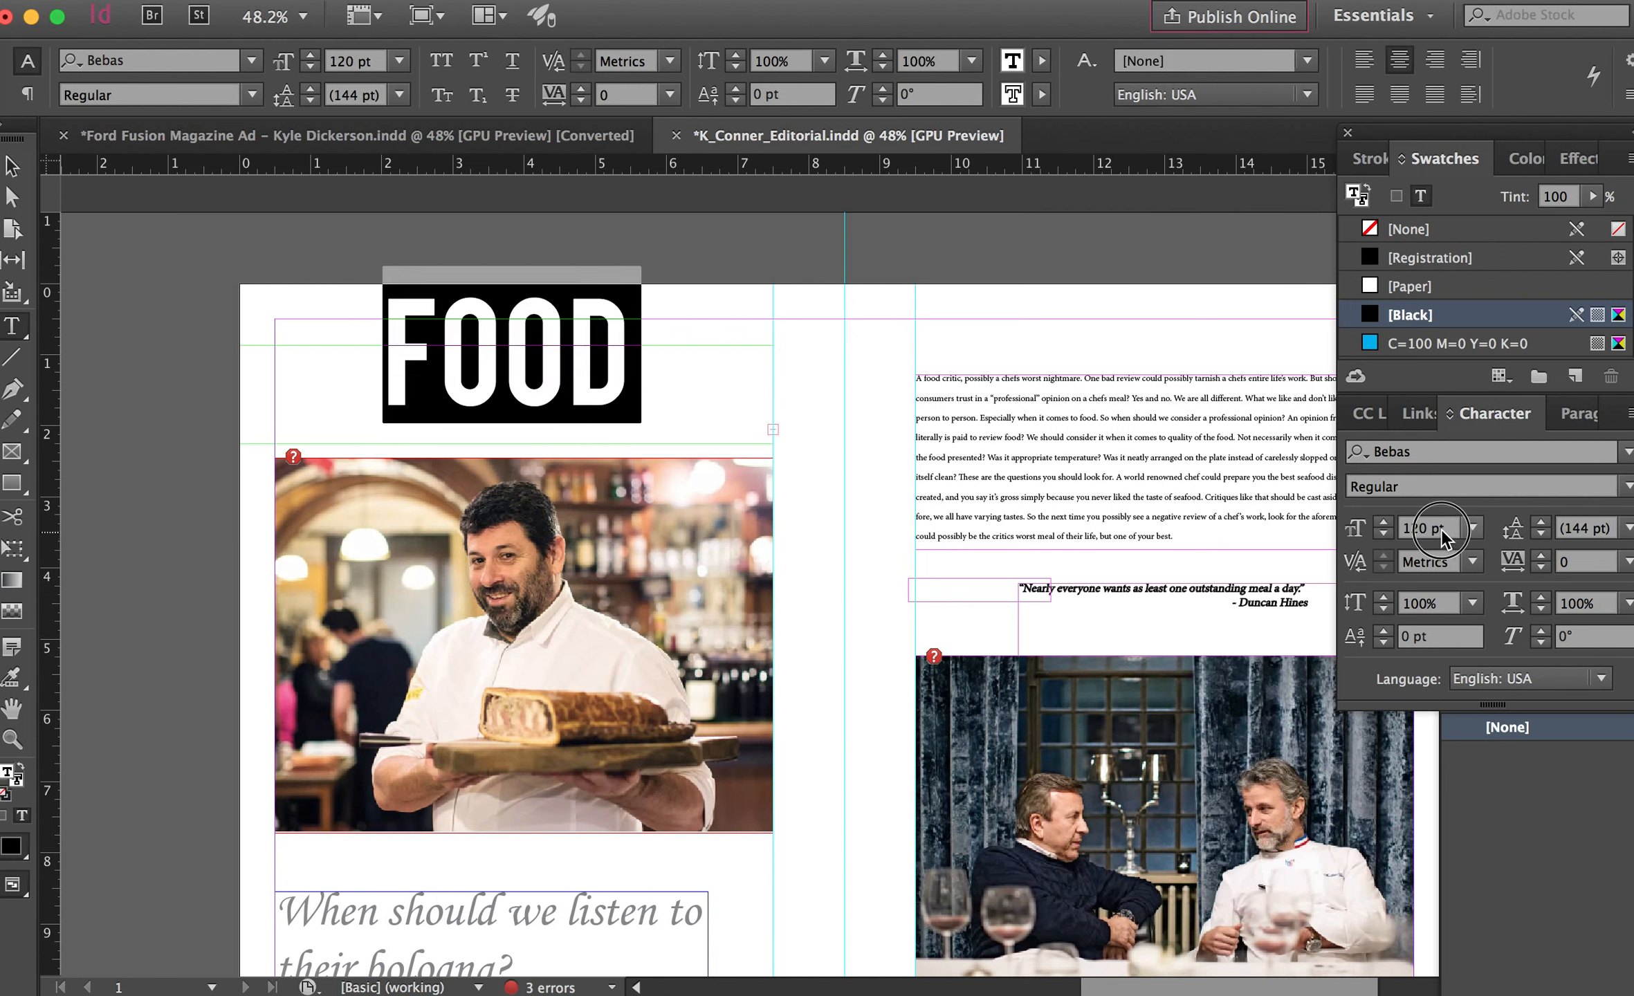
{"action": "type", "text": "100"}
{"action": "key", "text": "Return"}
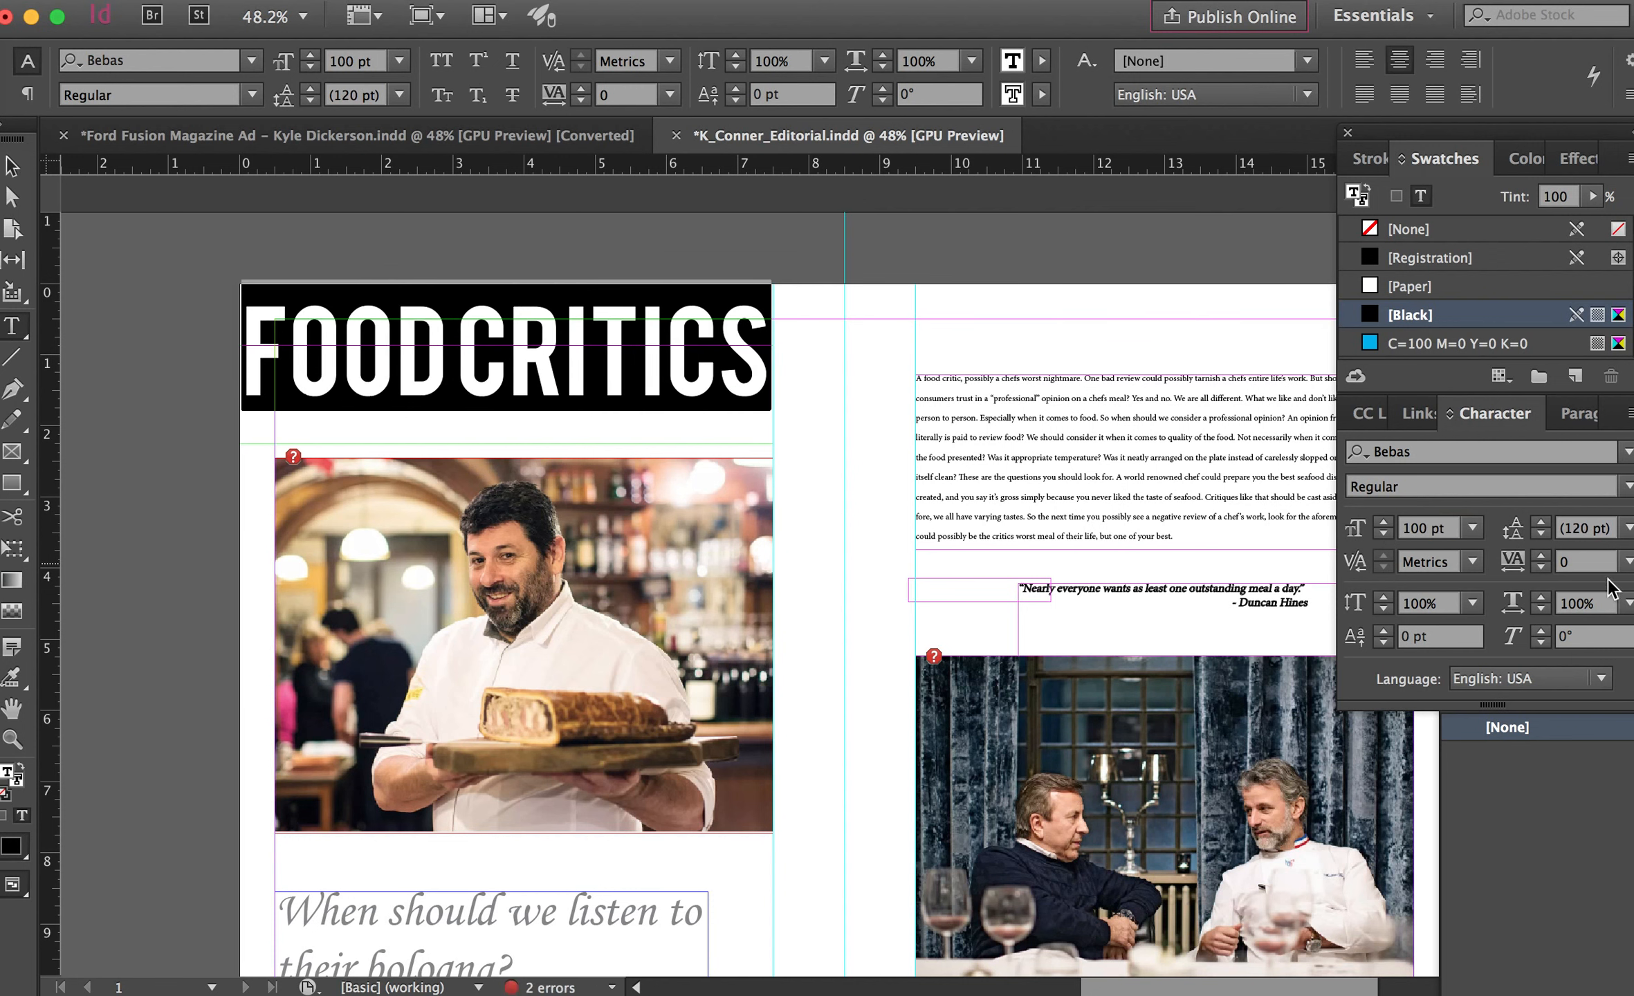
Tighten the title's tracking to -10.
{"action": "left_click", "coordinate": [1533, 560]}
{"action": "type", "text": "-10"}
{"action": "key", "text": "Return"}
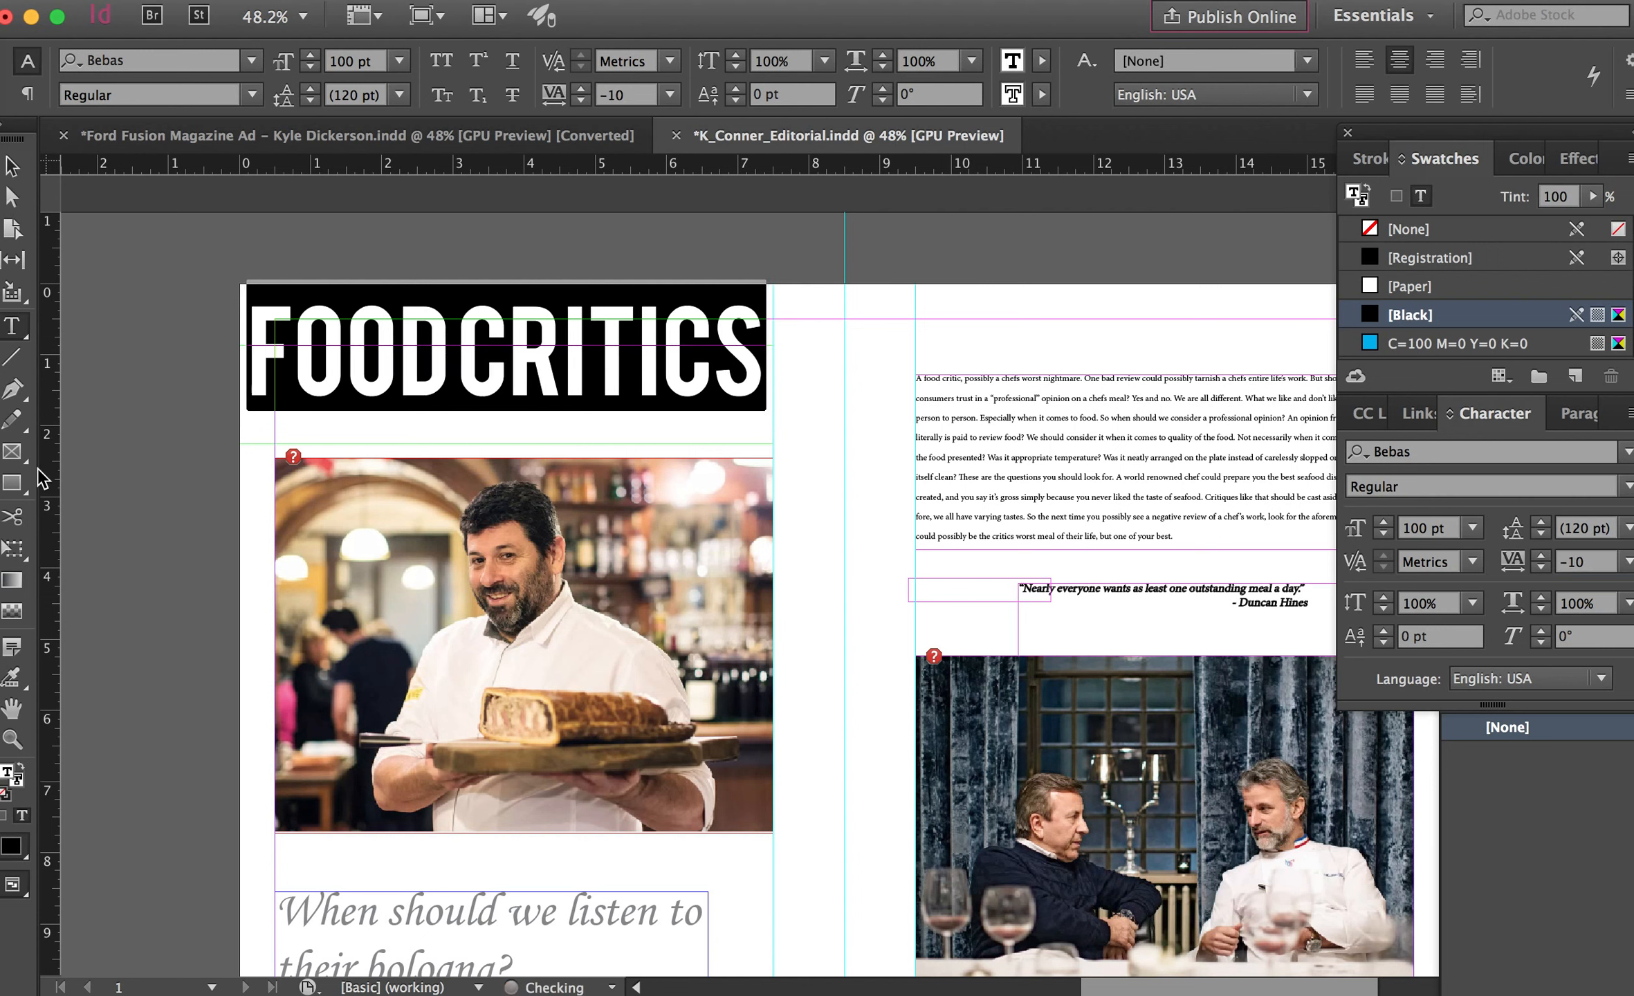
Nudge the title frame down and right to X 0.1389 in, Y 1.0139 in.
{"action": "left_click", "coordinate": [13, 166]}
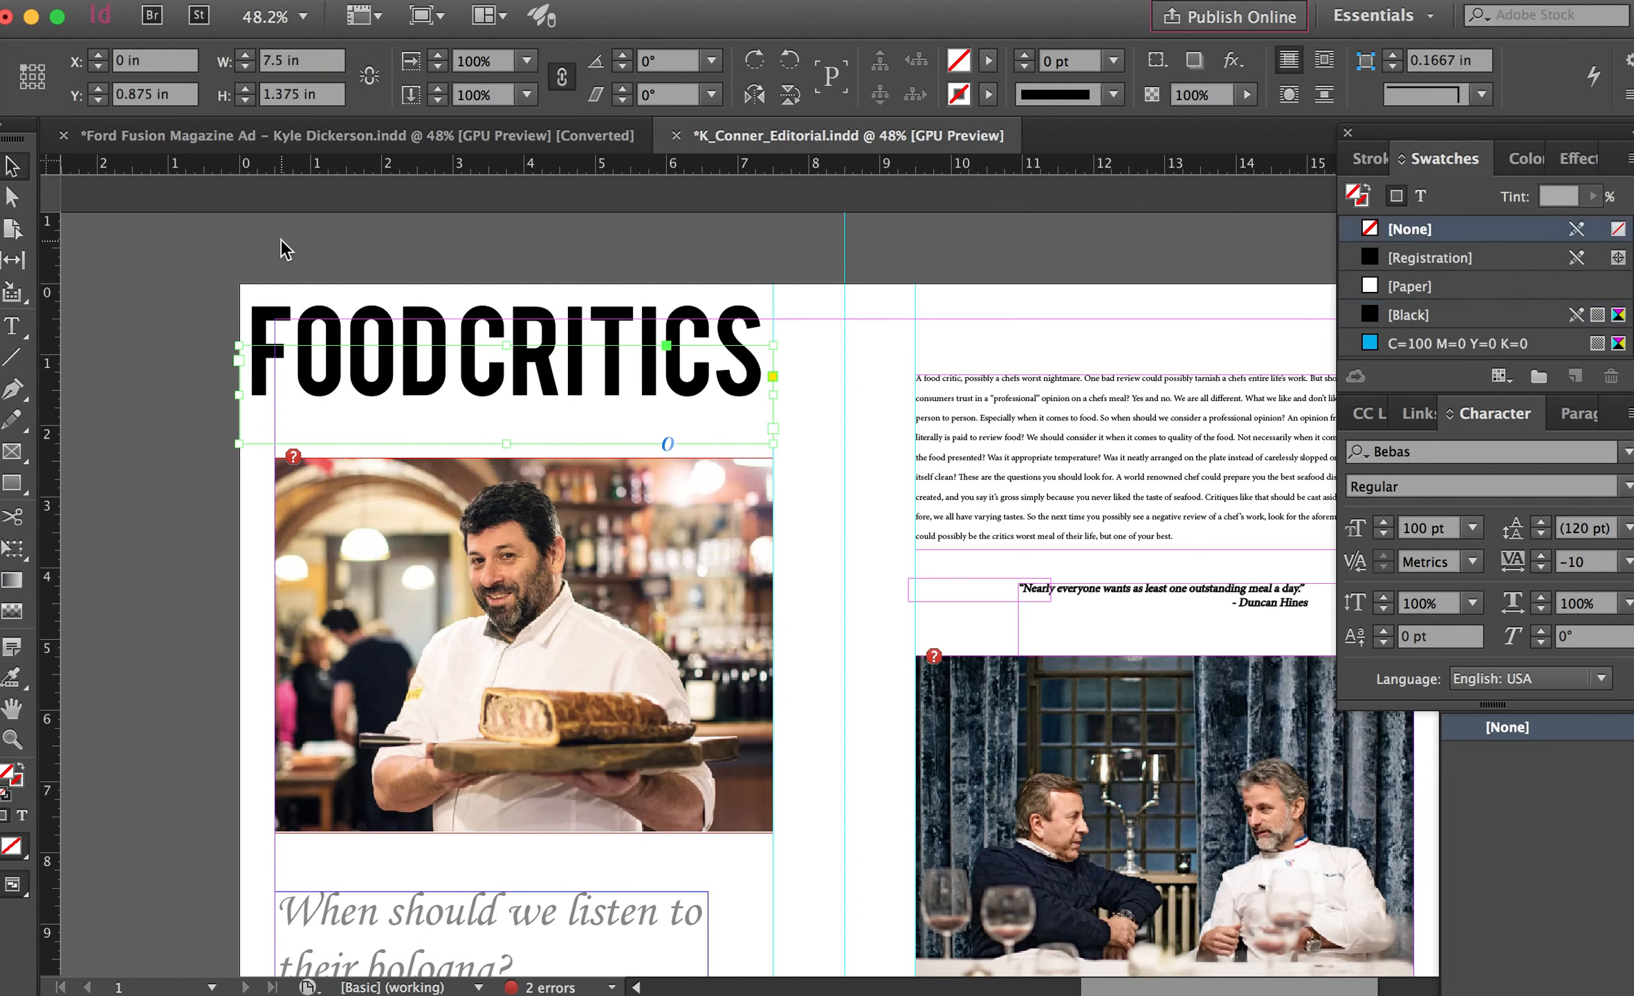
{"action": "key", "text": "shift+Down"}
{"action": "key", "text": "shift+Right"}
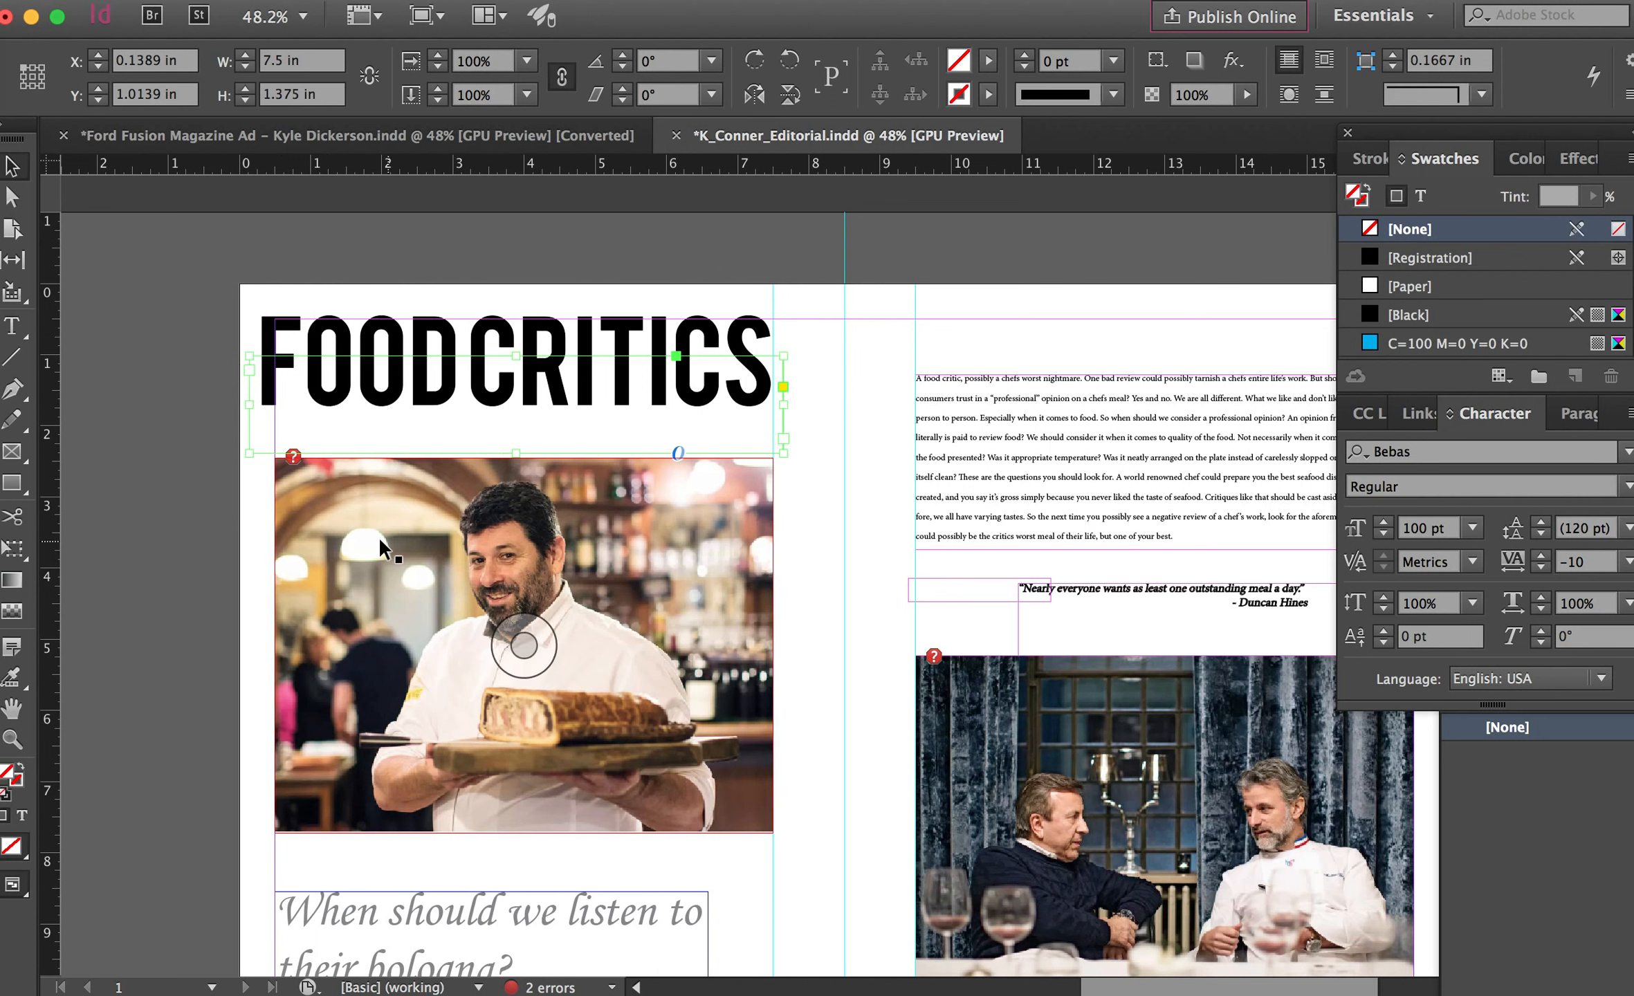
Extend the chef photo's frame to the page's left edge and scale the image inside to about 74% to fill it.
{"action": "left_click", "coordinate": [355, 600]}
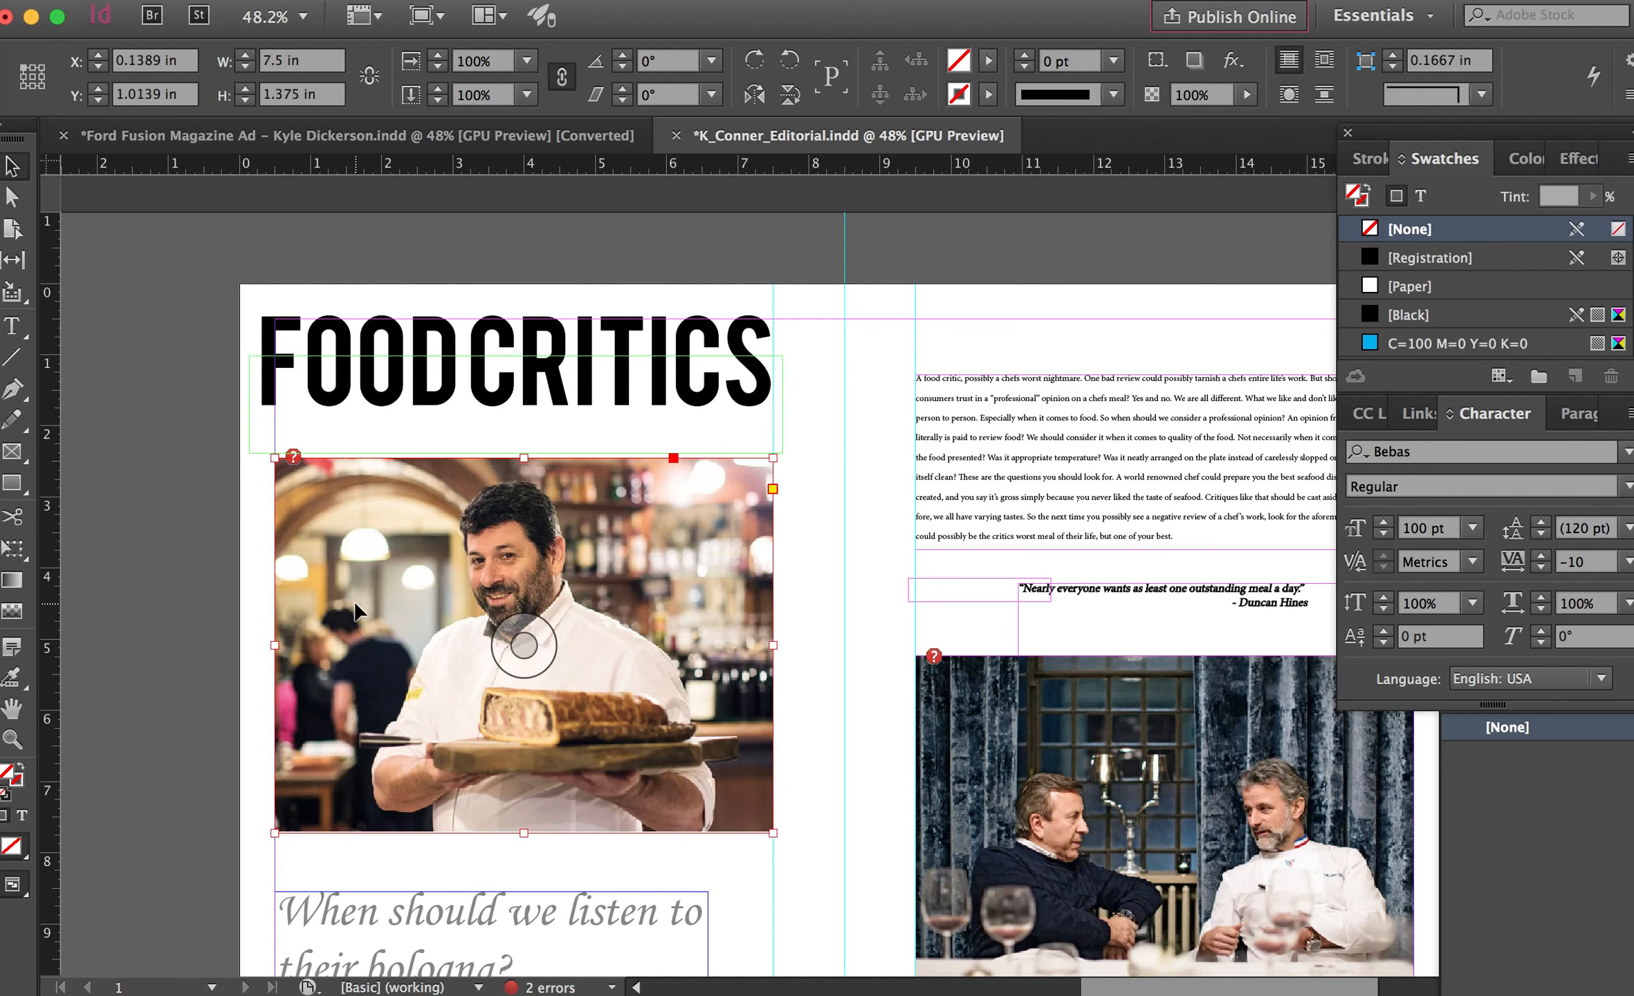
{"action": "left_click_drag", "start_coordinate": [272, 641], "coordinate": [239, 645]}
{"action": "left_click", "coordinate": [12, 198]}
{"action": "left_click", "coordinate": [455, 523]}
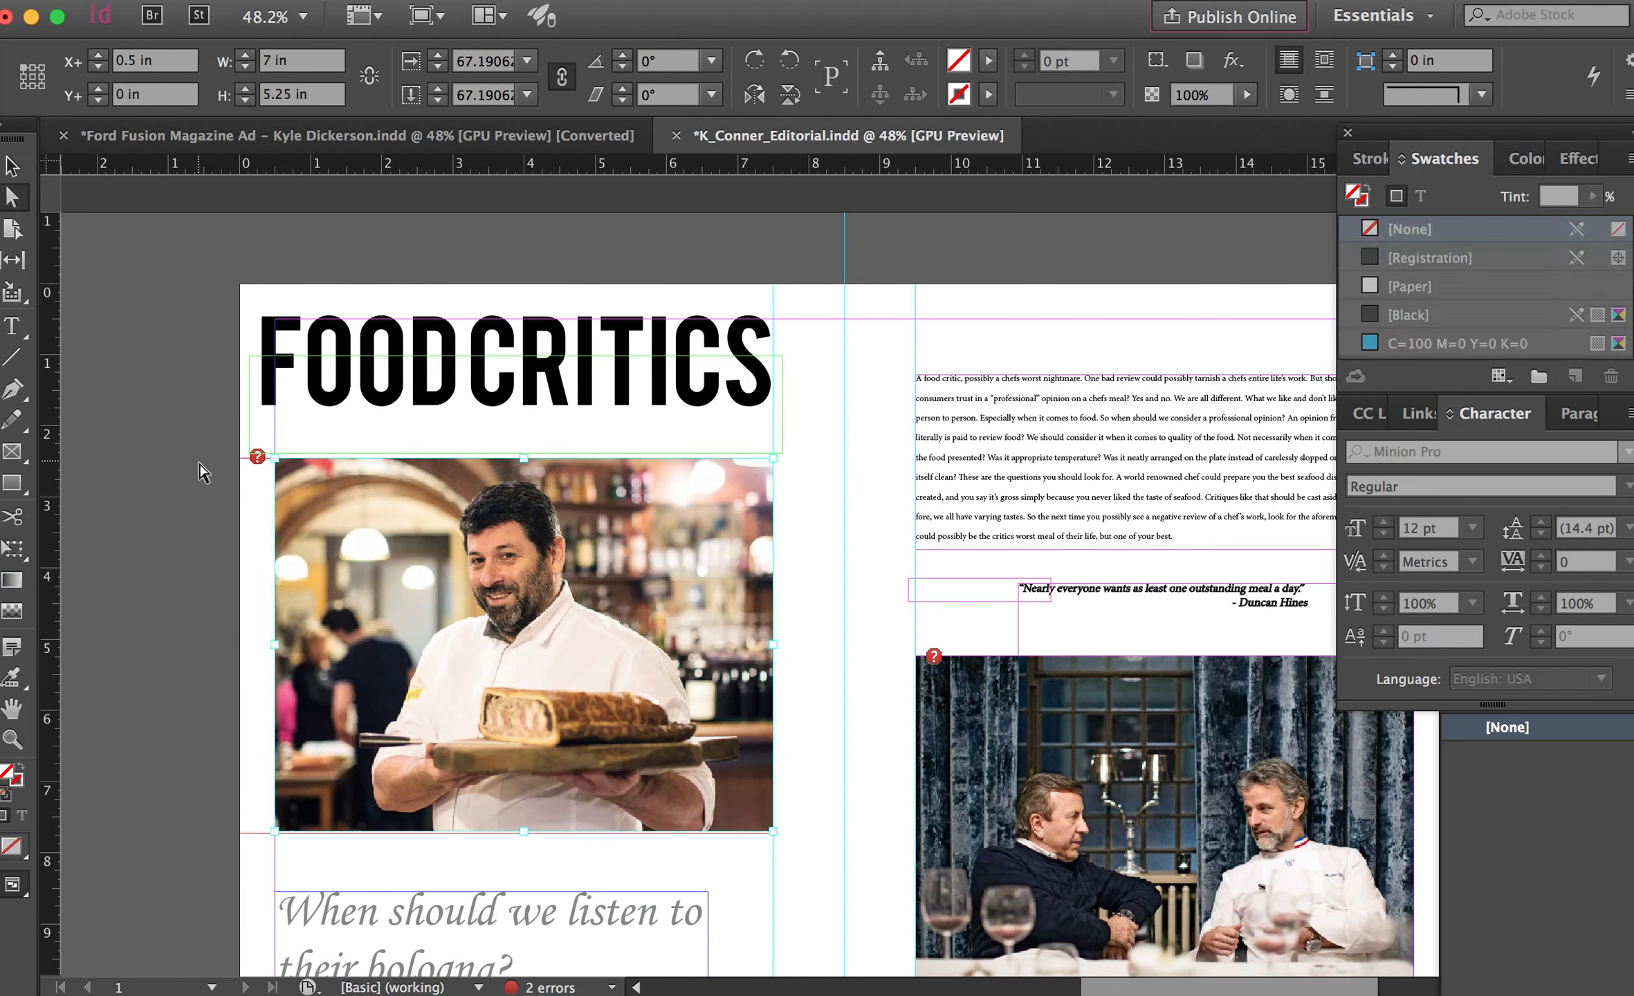
{"action": "left_click_drag", "start_coordinate": [273, 457], "coordinate": [223, 419]}
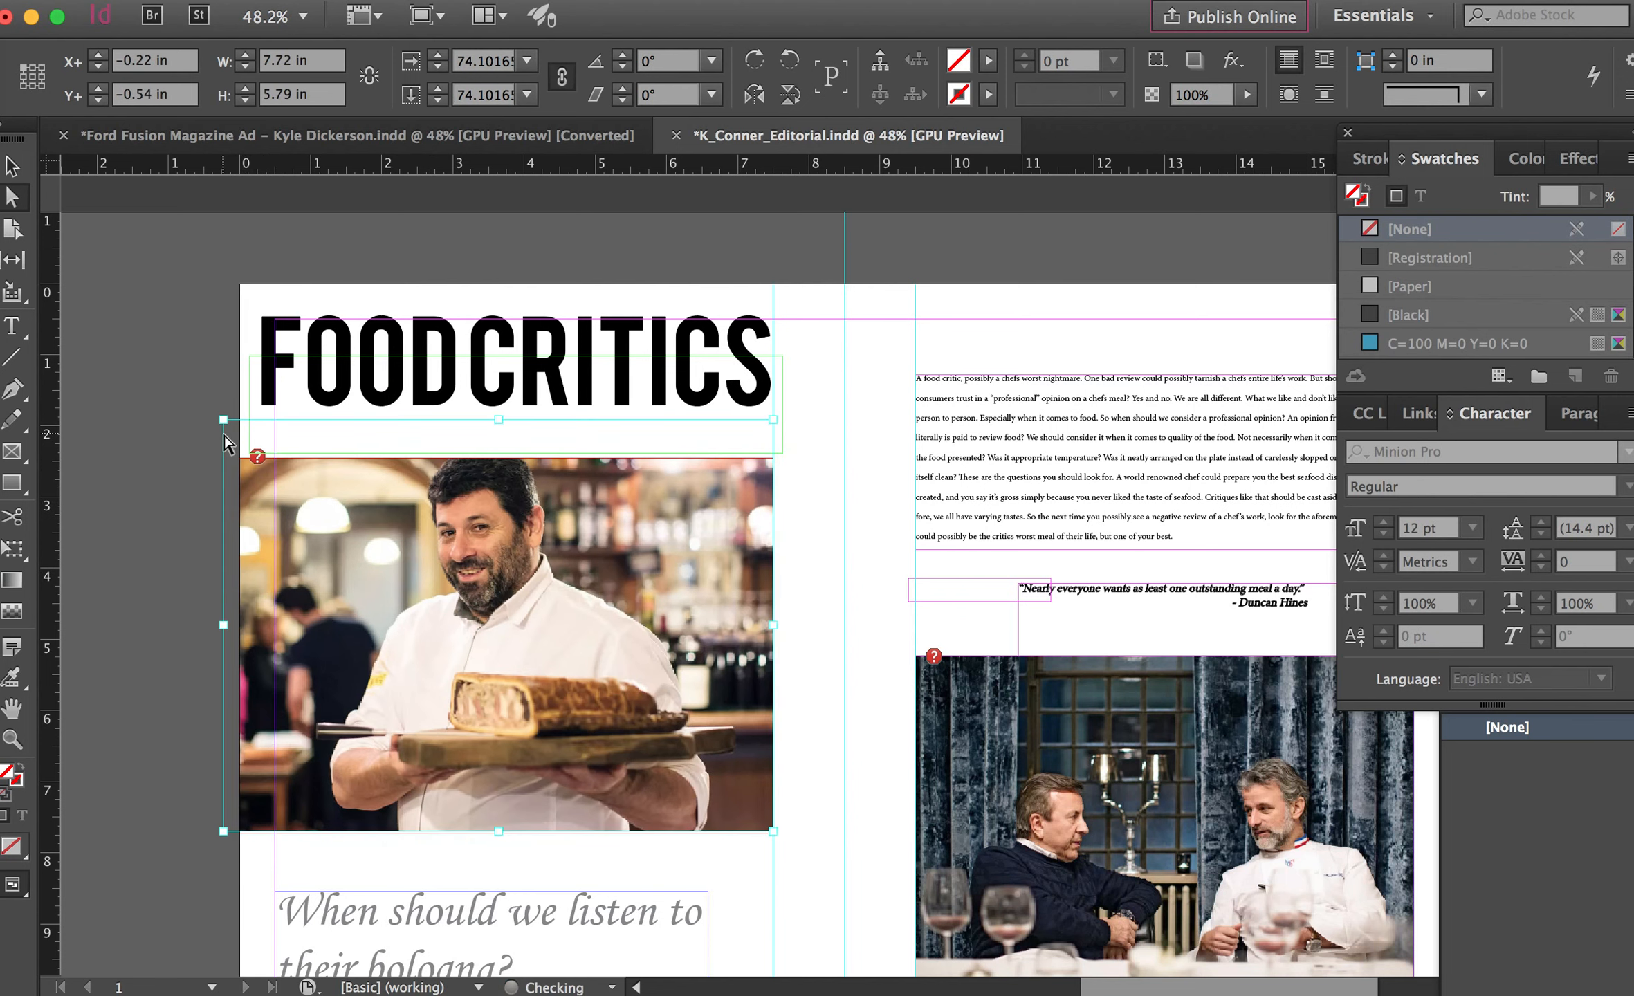
Widen the chef photo's frame to 8.5 in so it reaches the page's inner edge at the spine.
{"action": "left_click", "coordinate": [12, 166]}
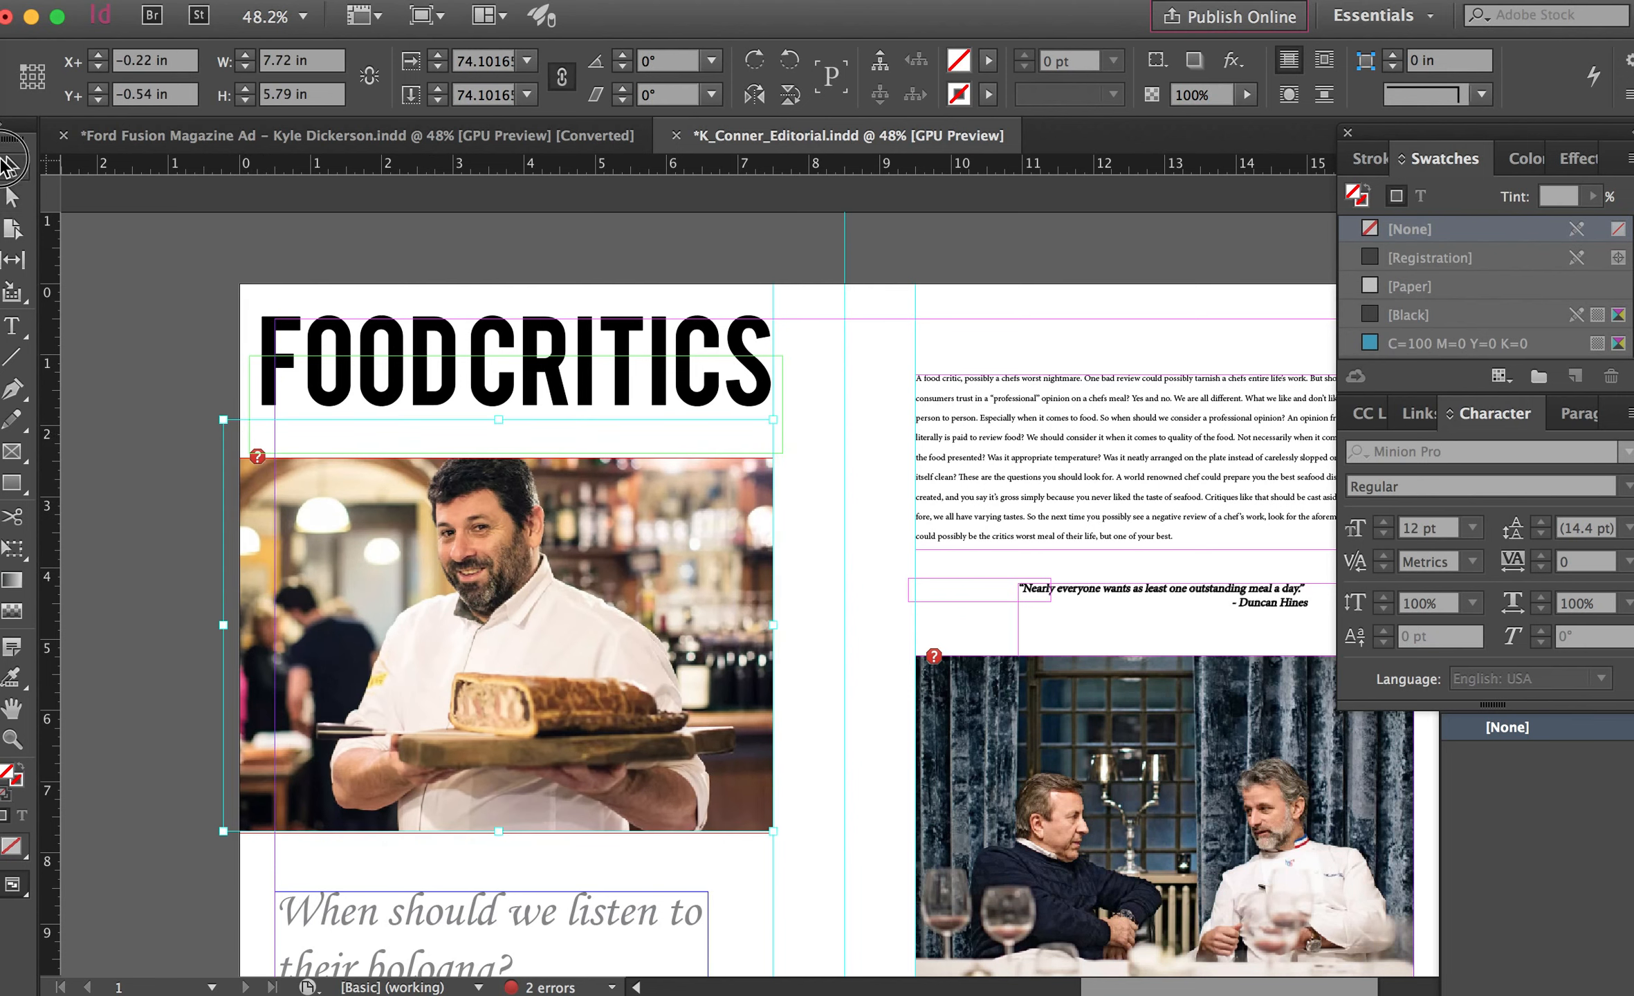
{"action": "left_click", "coordinate": [128, 467]}
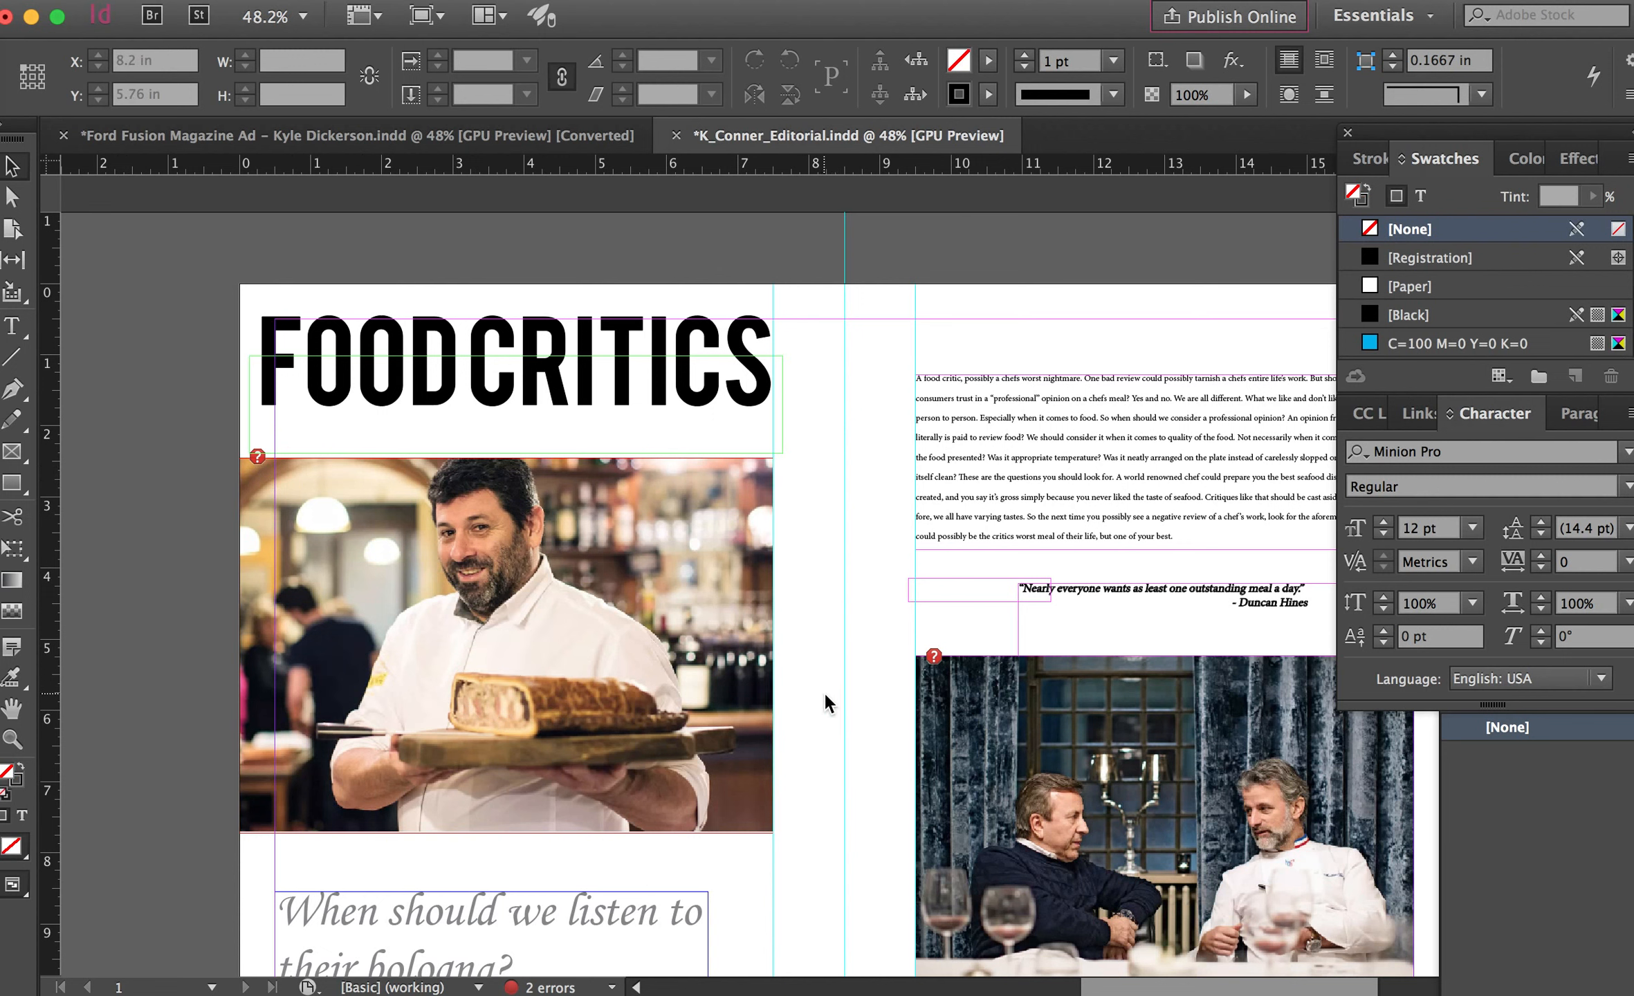
{"action": "left_click", "coordinate": [669, 620]}
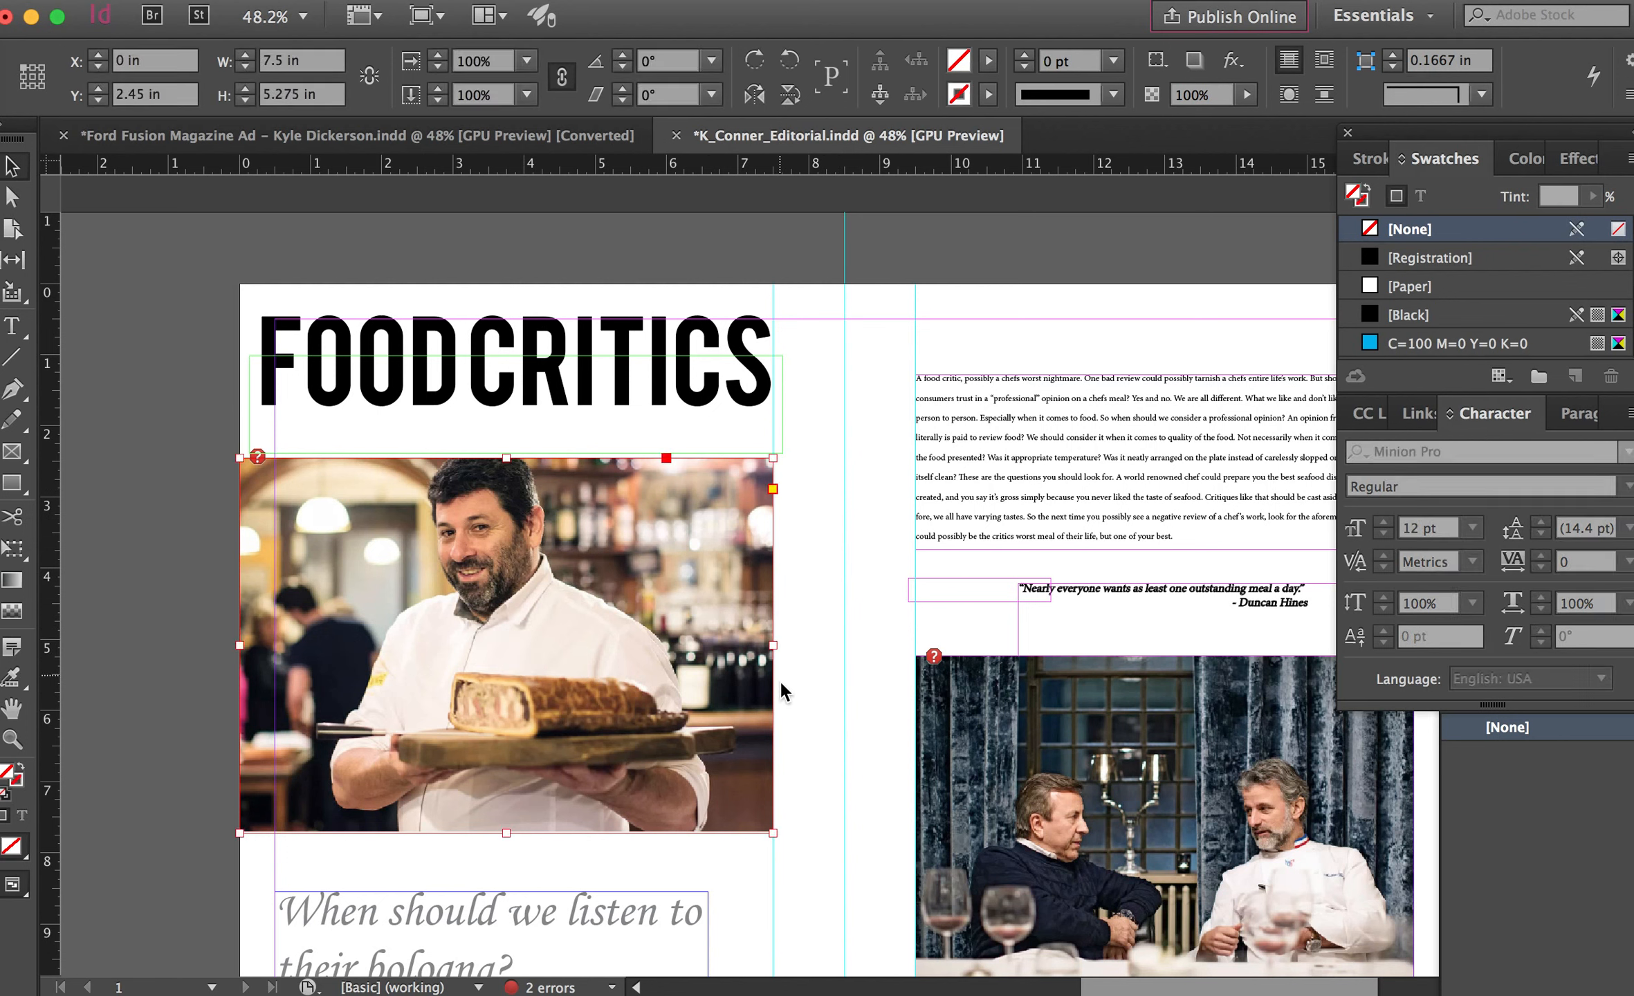
{"action": "left_click_drag", "start_coordinate": [773, 645], "coordinate": [846, 650]}
Scale the chef image inside its frame to about 85% so it fills the frame's full width.
{"action": "key", "text": "a"}
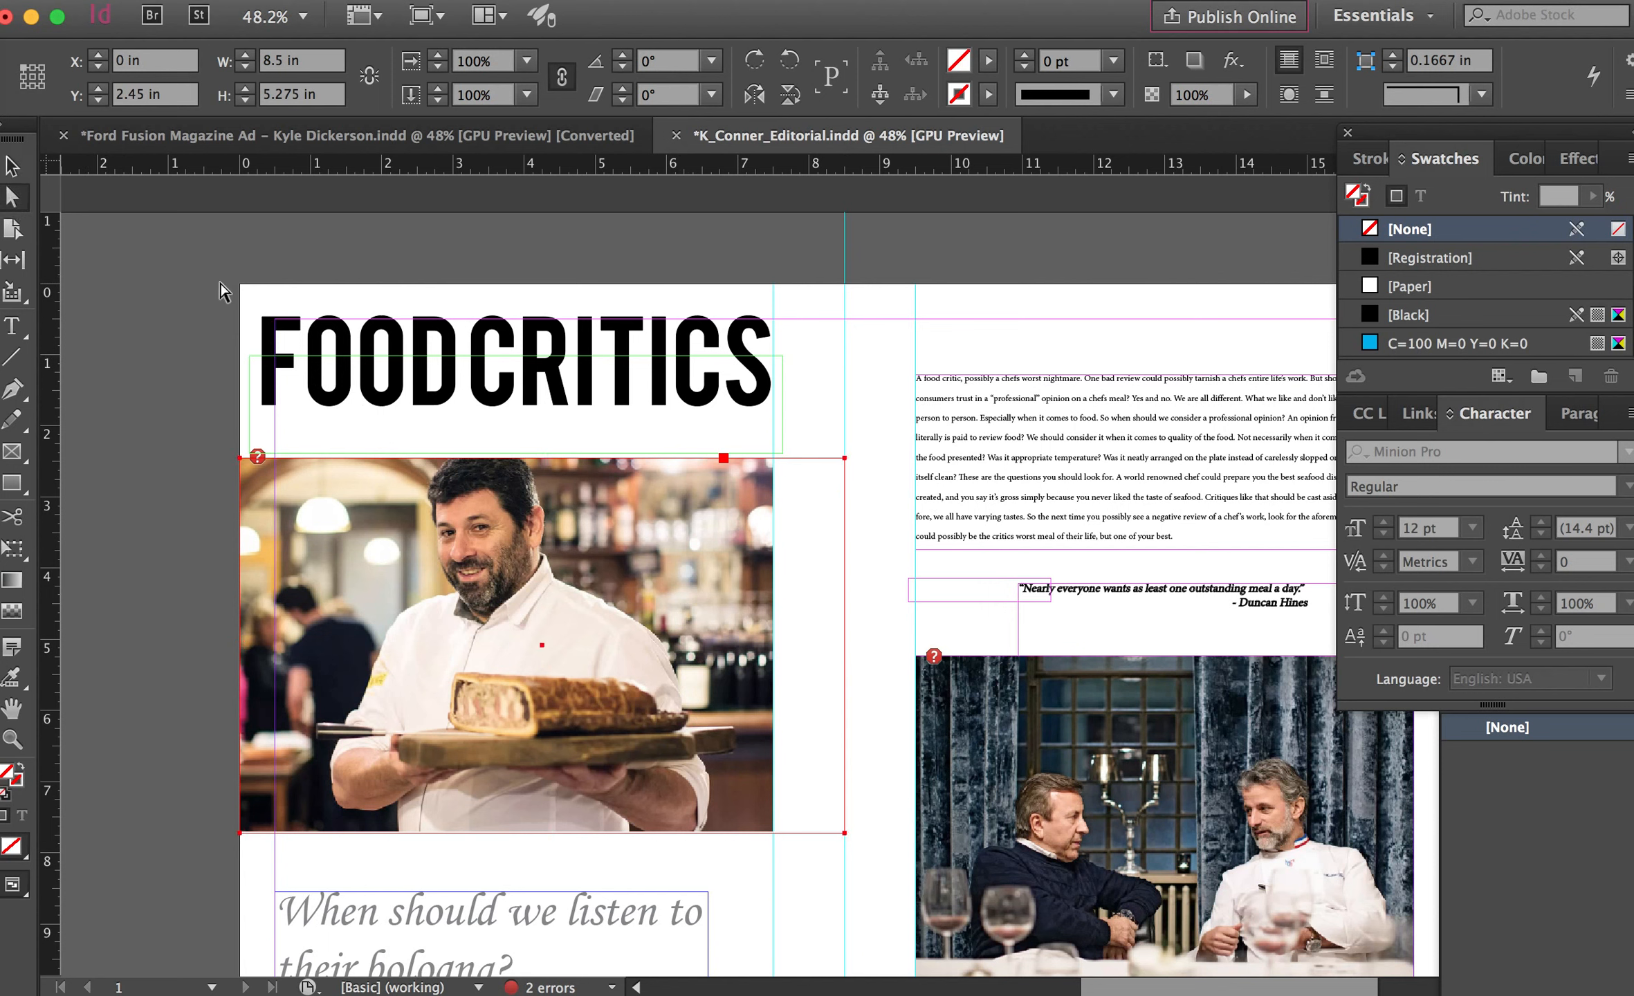
{"action": "left_click", "coordinate": [696, 626]}
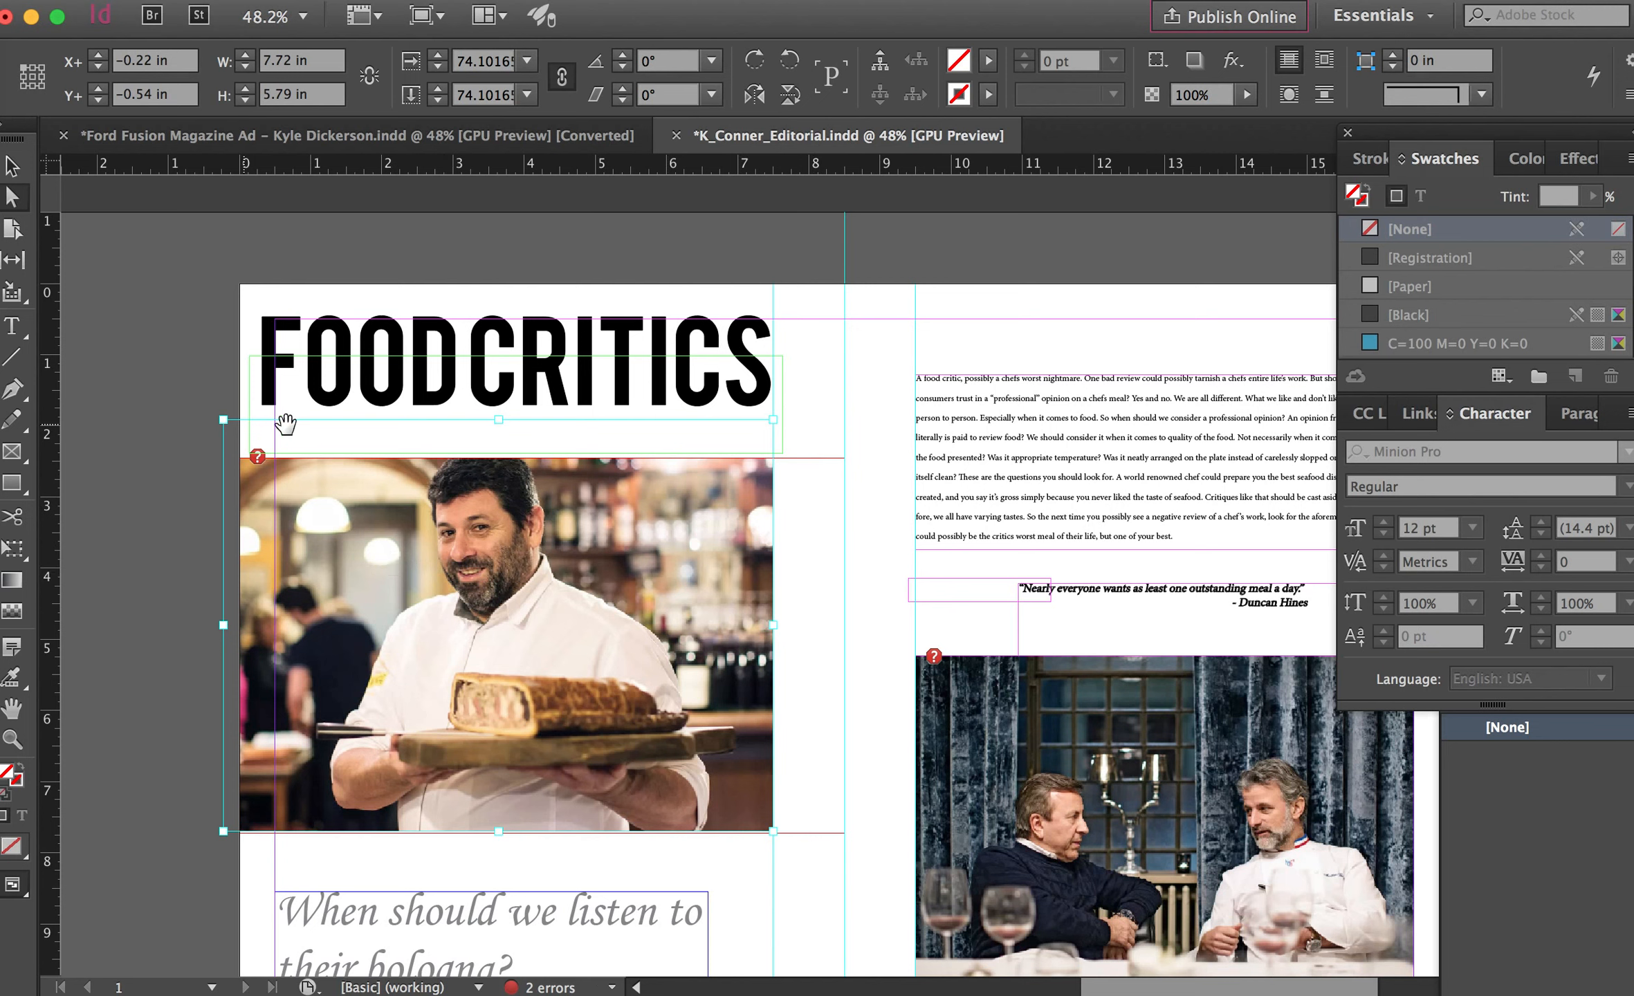
{"action": "left_click_drag", "start_coordinate": [773, 419], "coordinate": [852, 360]}
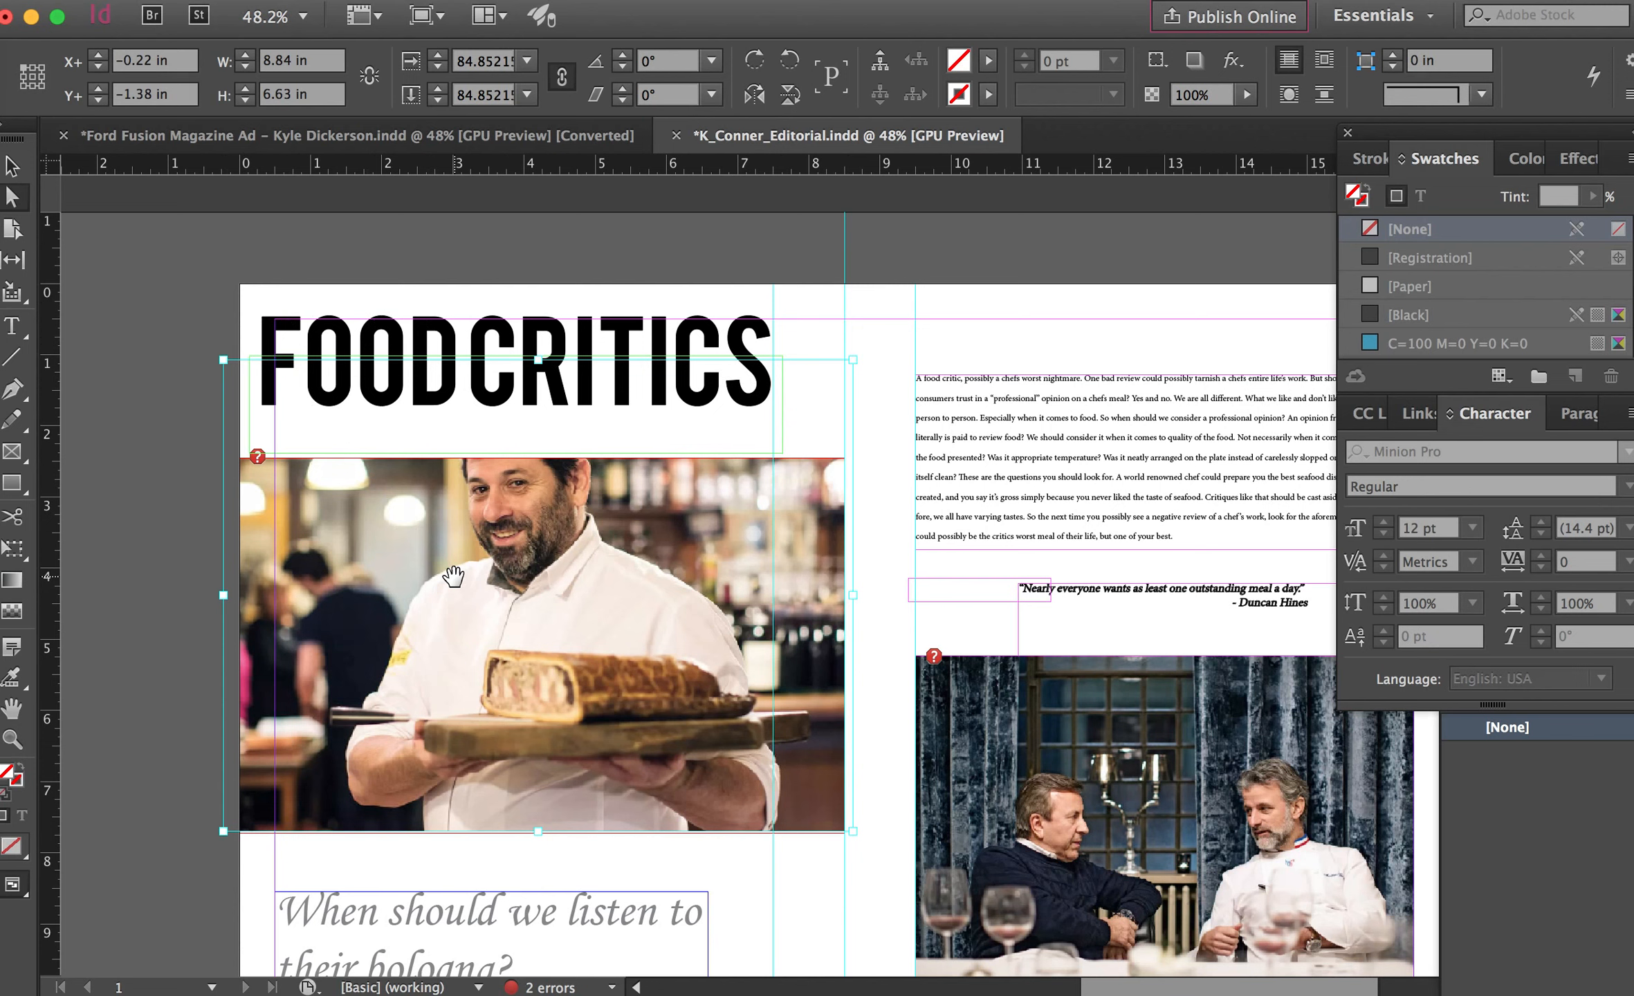
Shift the chef image down inside its frame to a Y offset of -0.4078 in.
{"action": "key", "text": "shift+Down"}
{"action": "key", "text": "shift+Down"}
{"action": "key", "text": "shift+Down"}
{"action": "key", "text": "shift+Down"}
{"action": "key", "text": "shift+Down"}
{"action": "key", "text": "shift+Down"}
{"action": "key", "text": "shift+Down"}
{"action": "key", "text": "shift+Down"}
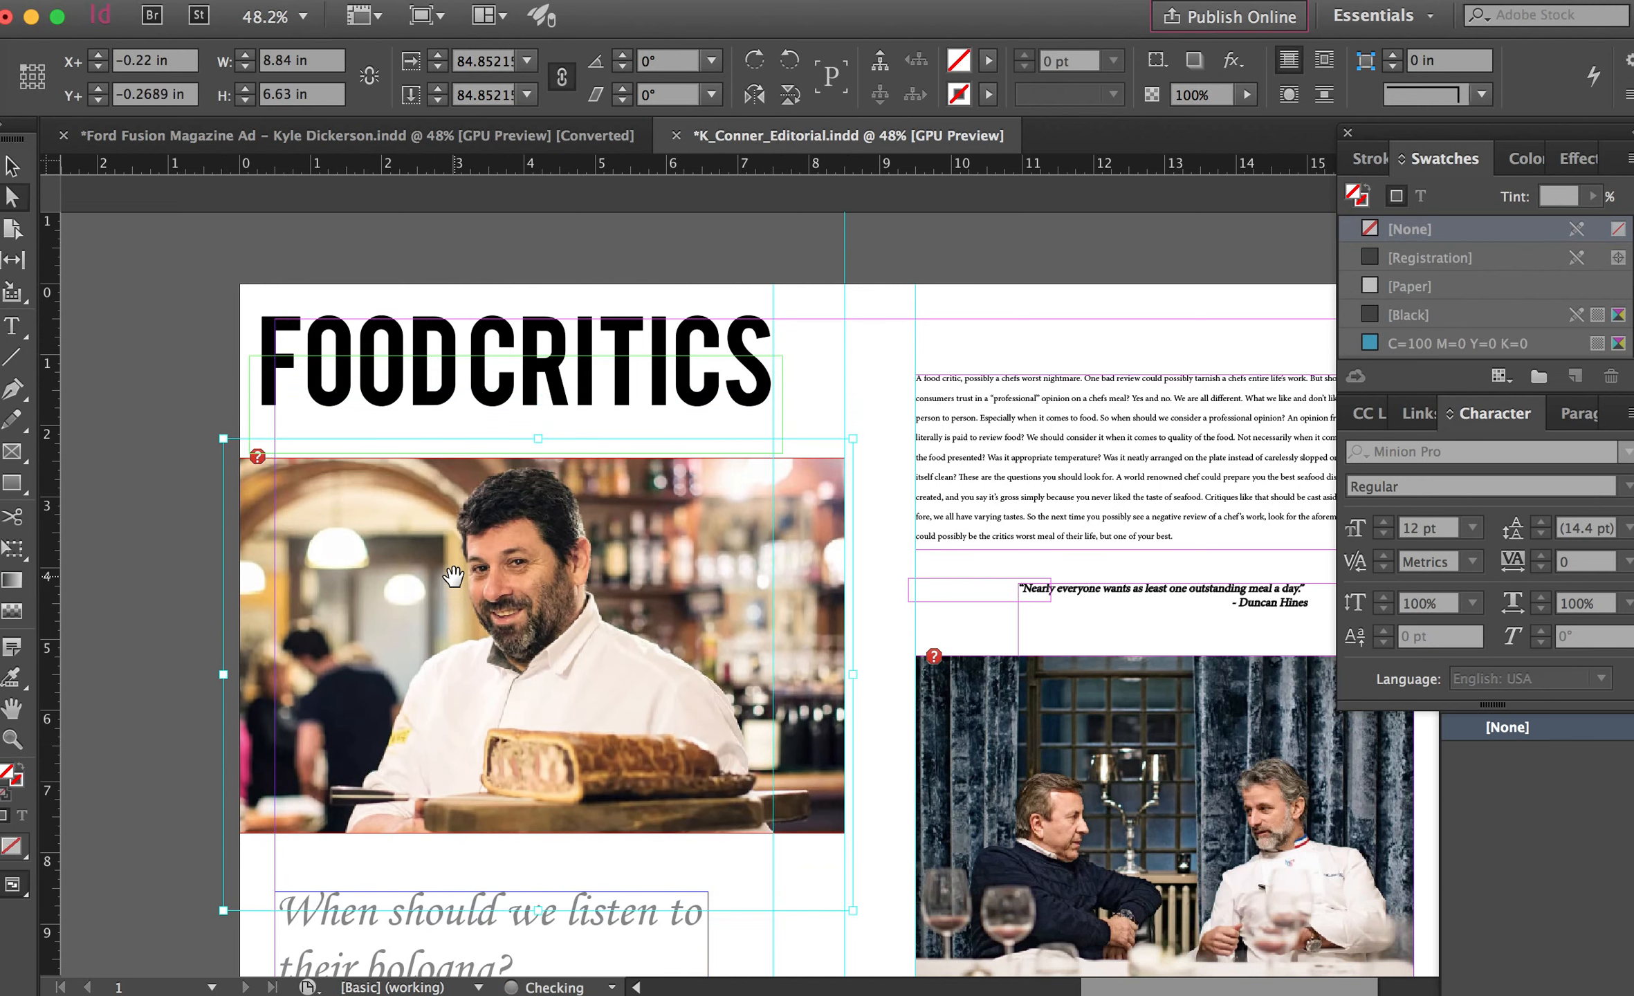
{"action": "key", "text": "shift+Up"}
Move the FOOD CRITICS title frame right and down to X 0.4167 in, Y 1.5694 in.
{"action": "left_click", "coordinate": [10, 166]}
{"action": "left_click", "coordinate": [602, 384]}
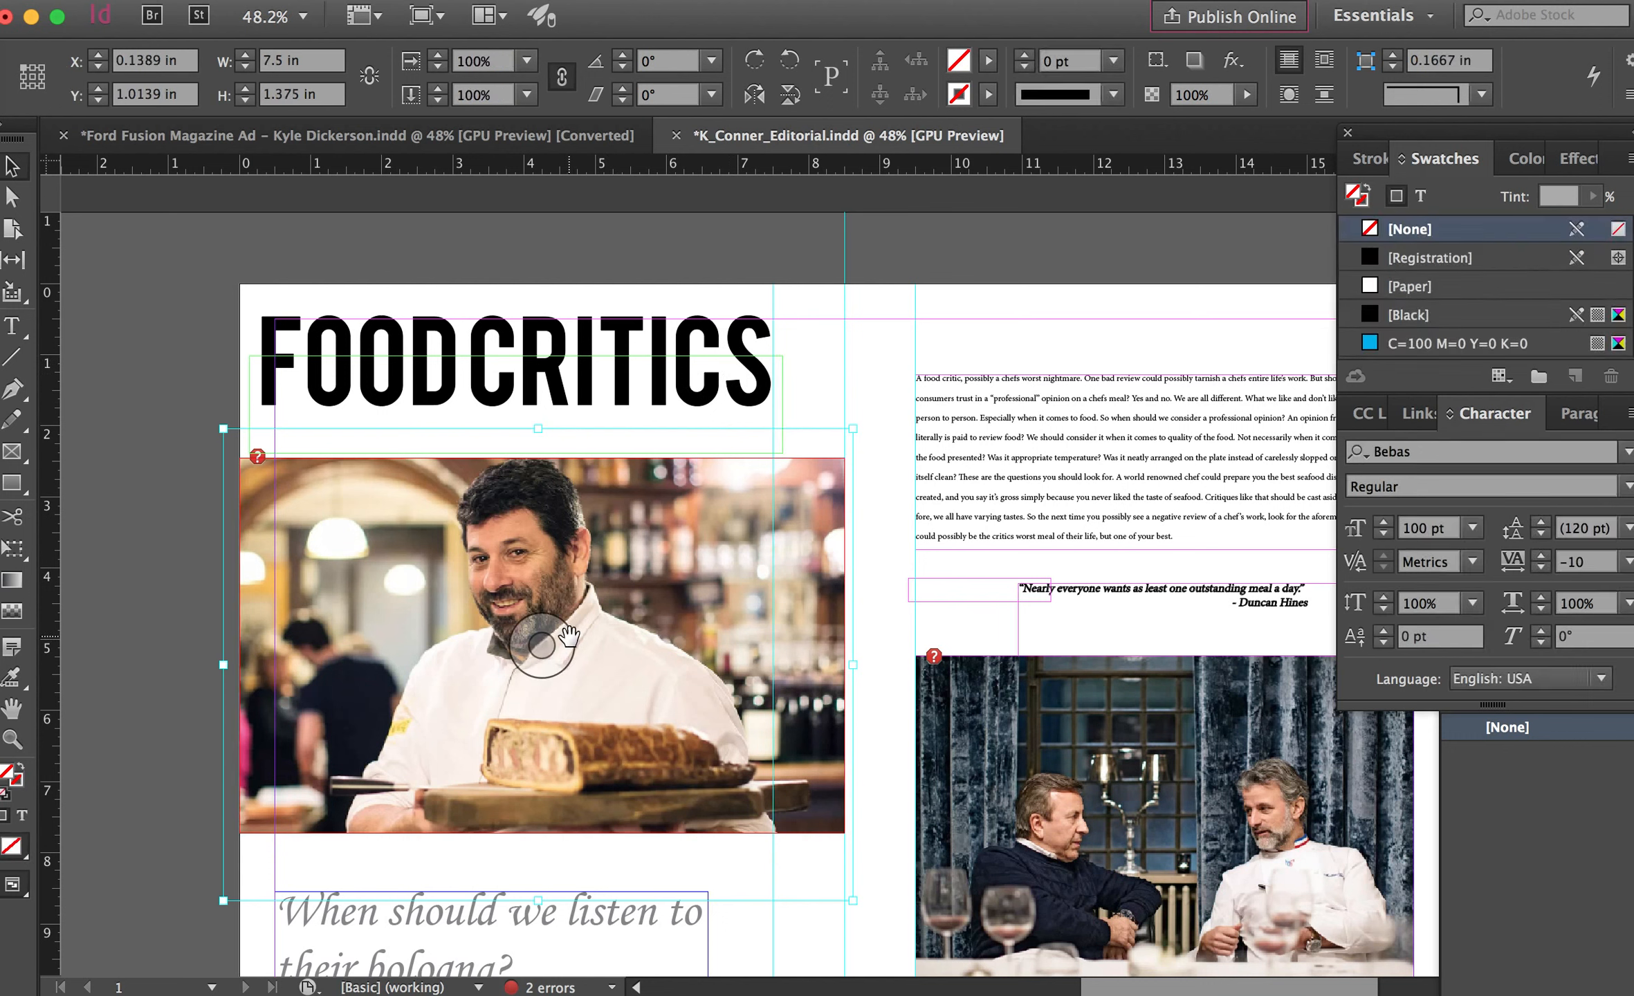
{"action": "left_click", "coordinate": [569, 635]}
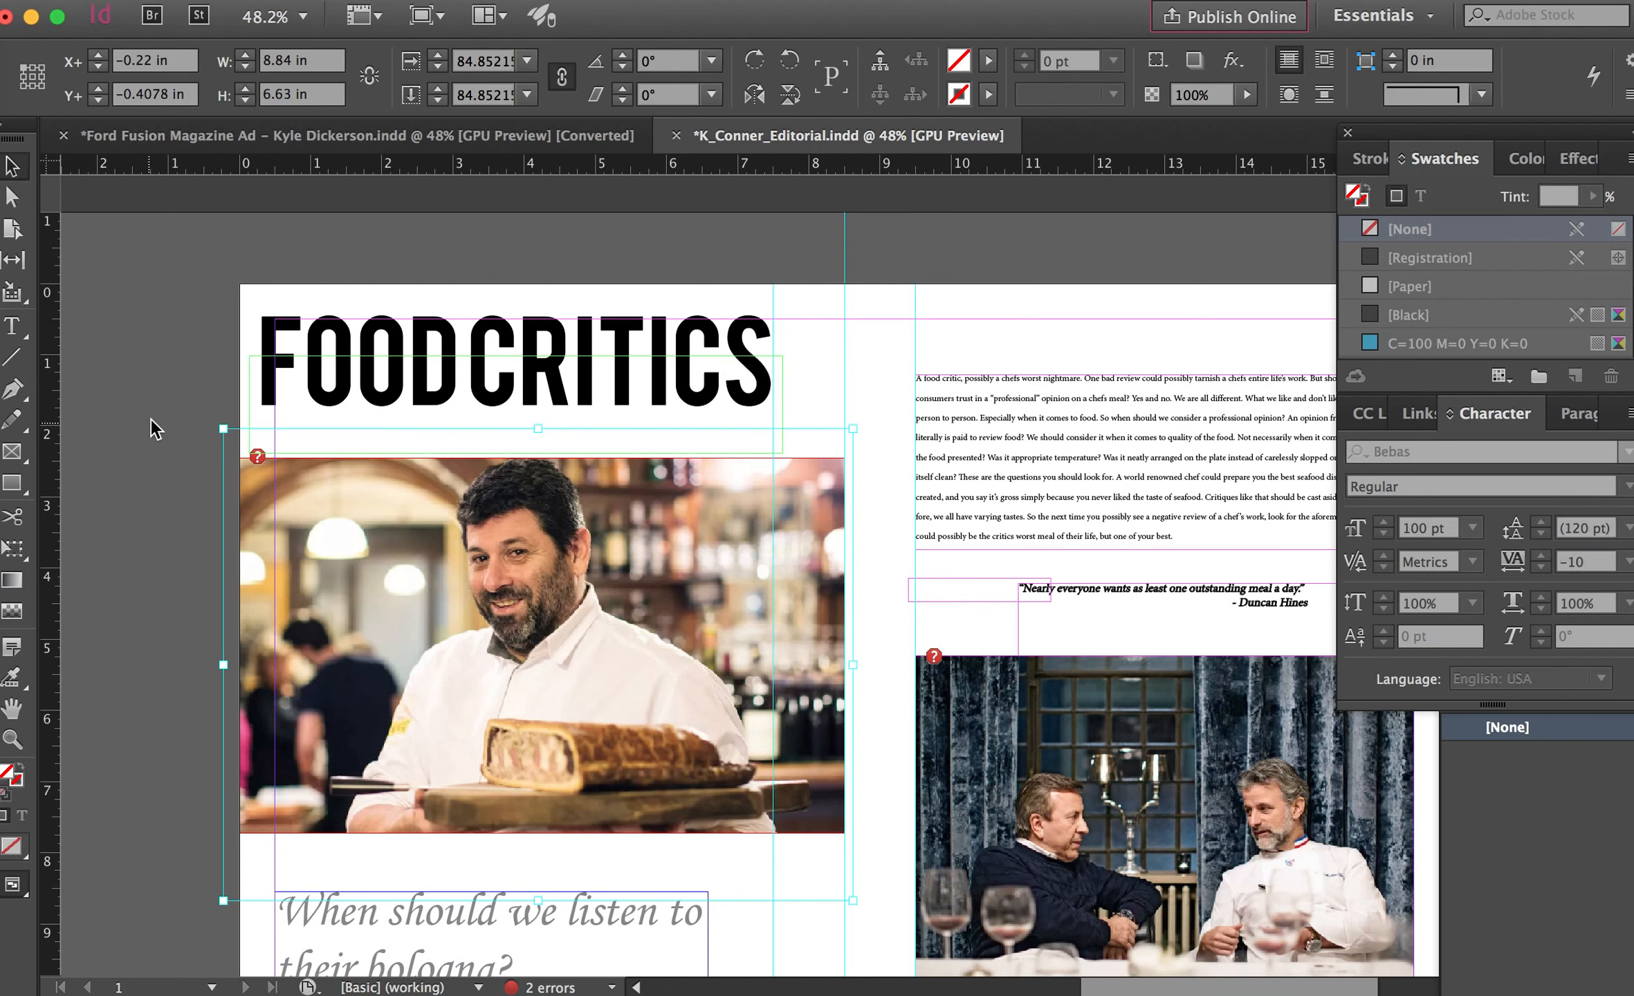
{"action": "left_click", "coordinate": [380, 400]}
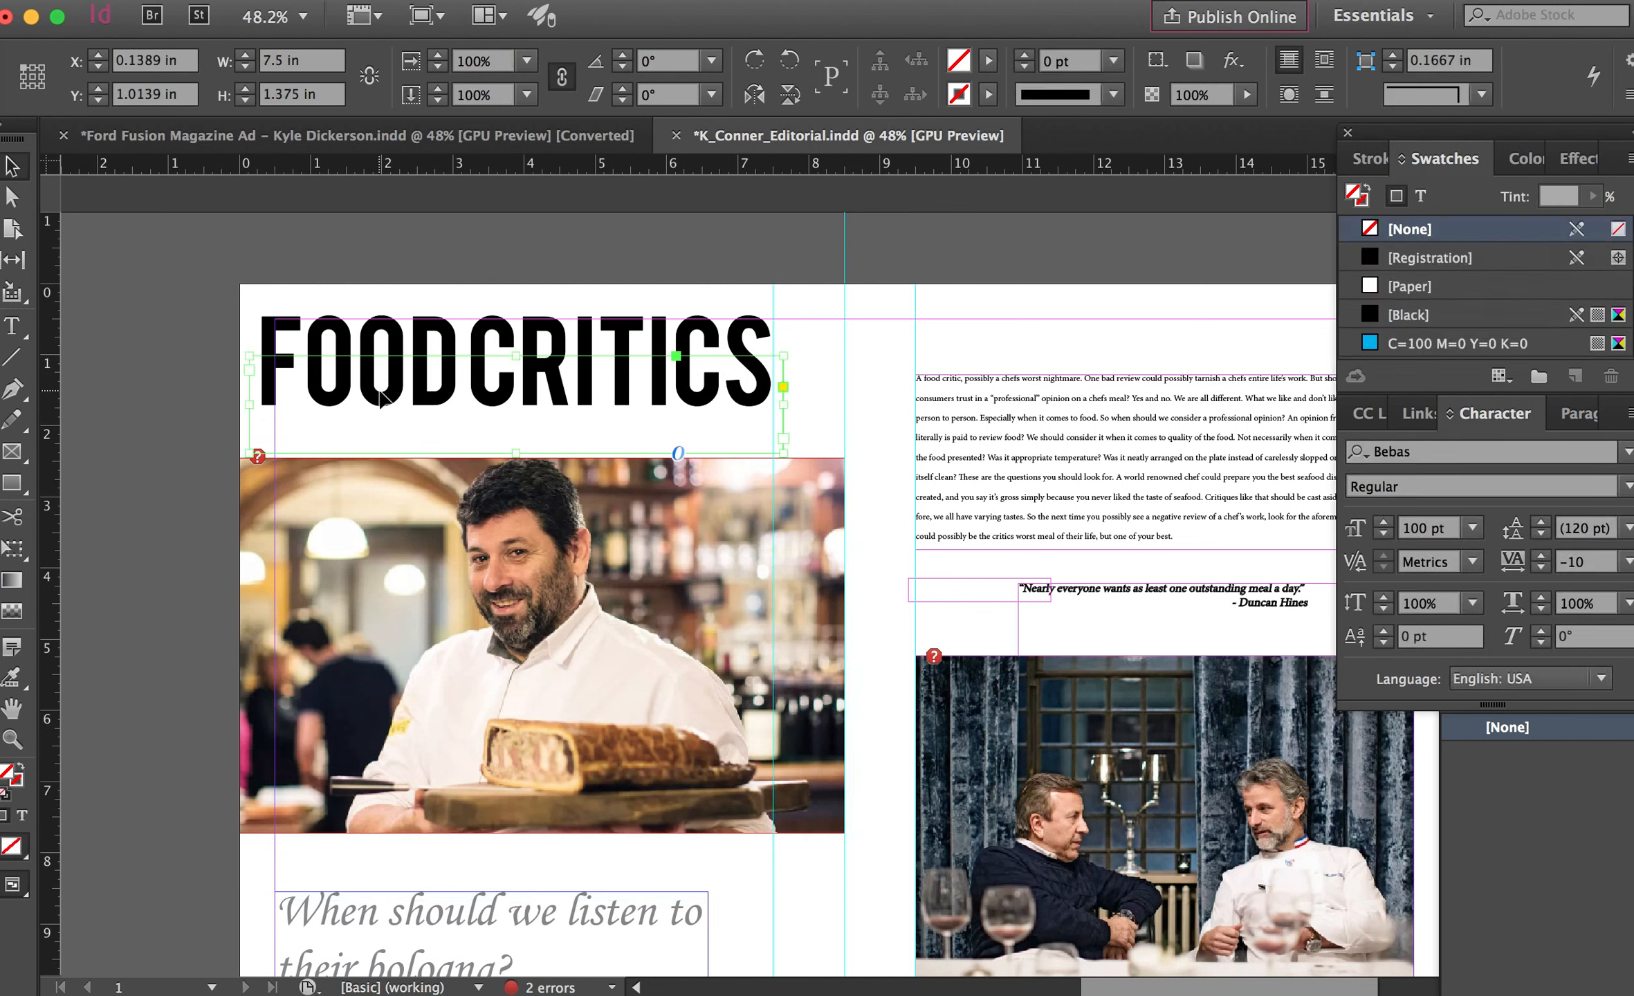
{"action": "key", "text": "shift+Right"}
{"action": "key", "text": "shift+Right"}
{"action": "key", "text": "shift+Down"}
{"action": "key", "text": "shift+Down"}
{"action": "key", "text": "shift+Down"}
{"action": "key", "text": "shift+Down"}
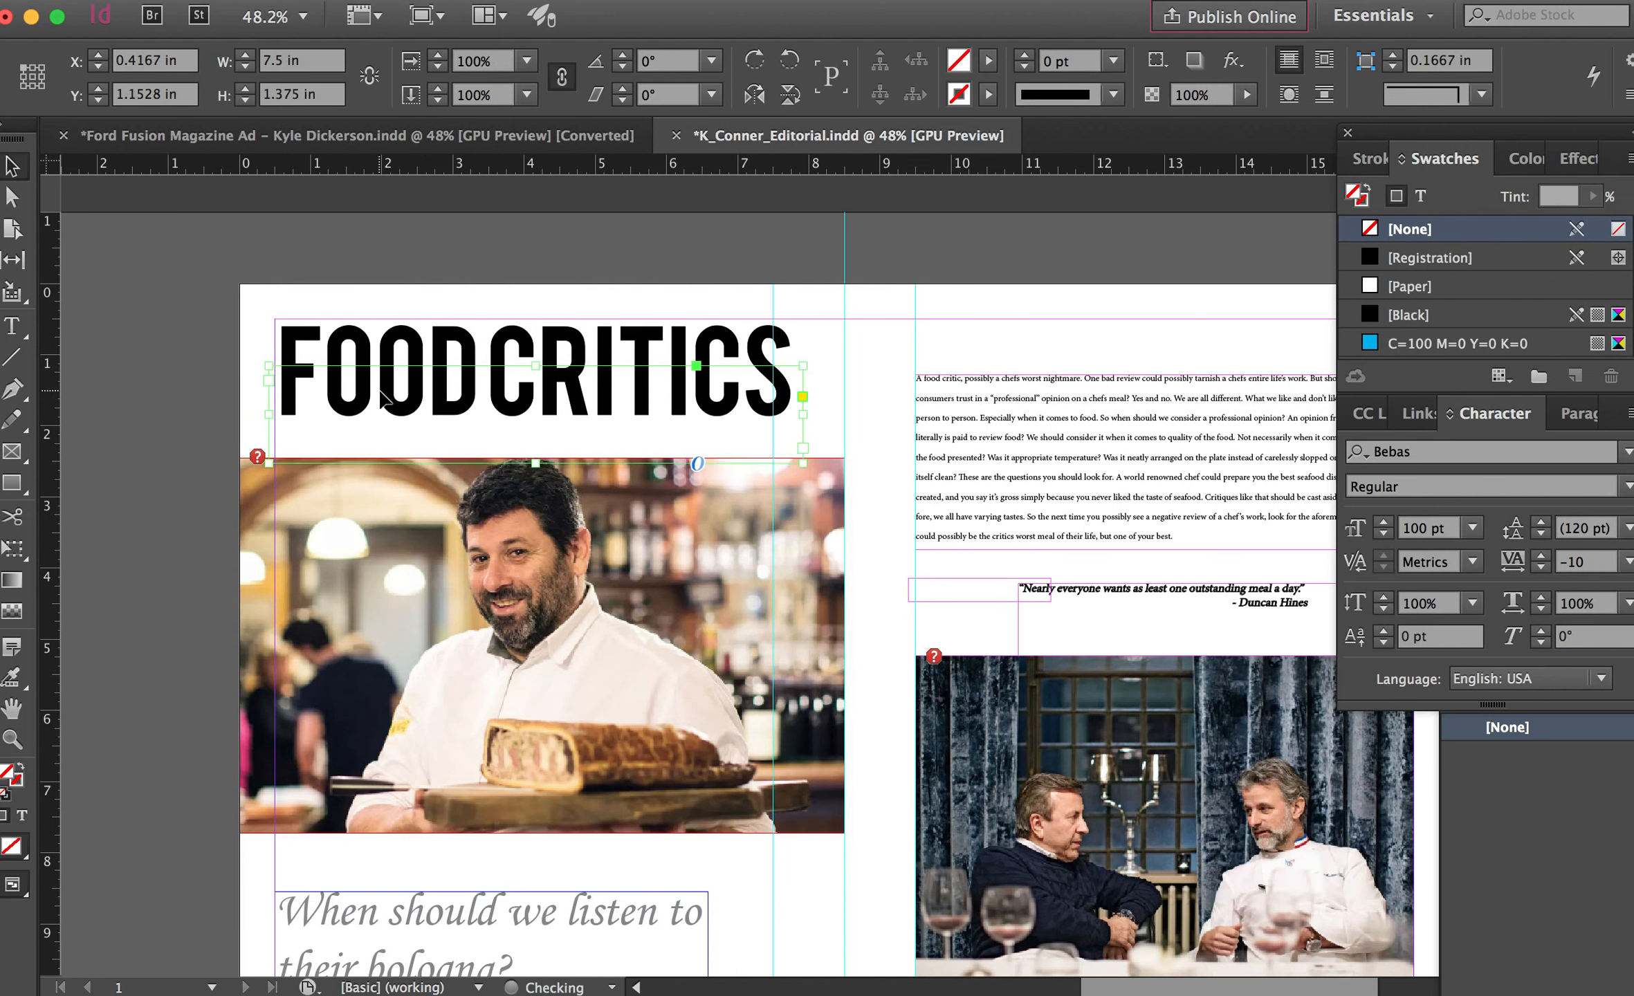
{"action": "scroll", "coordinate": [384, 398], "scroll_direction": "left", "scroll_amount": 10}
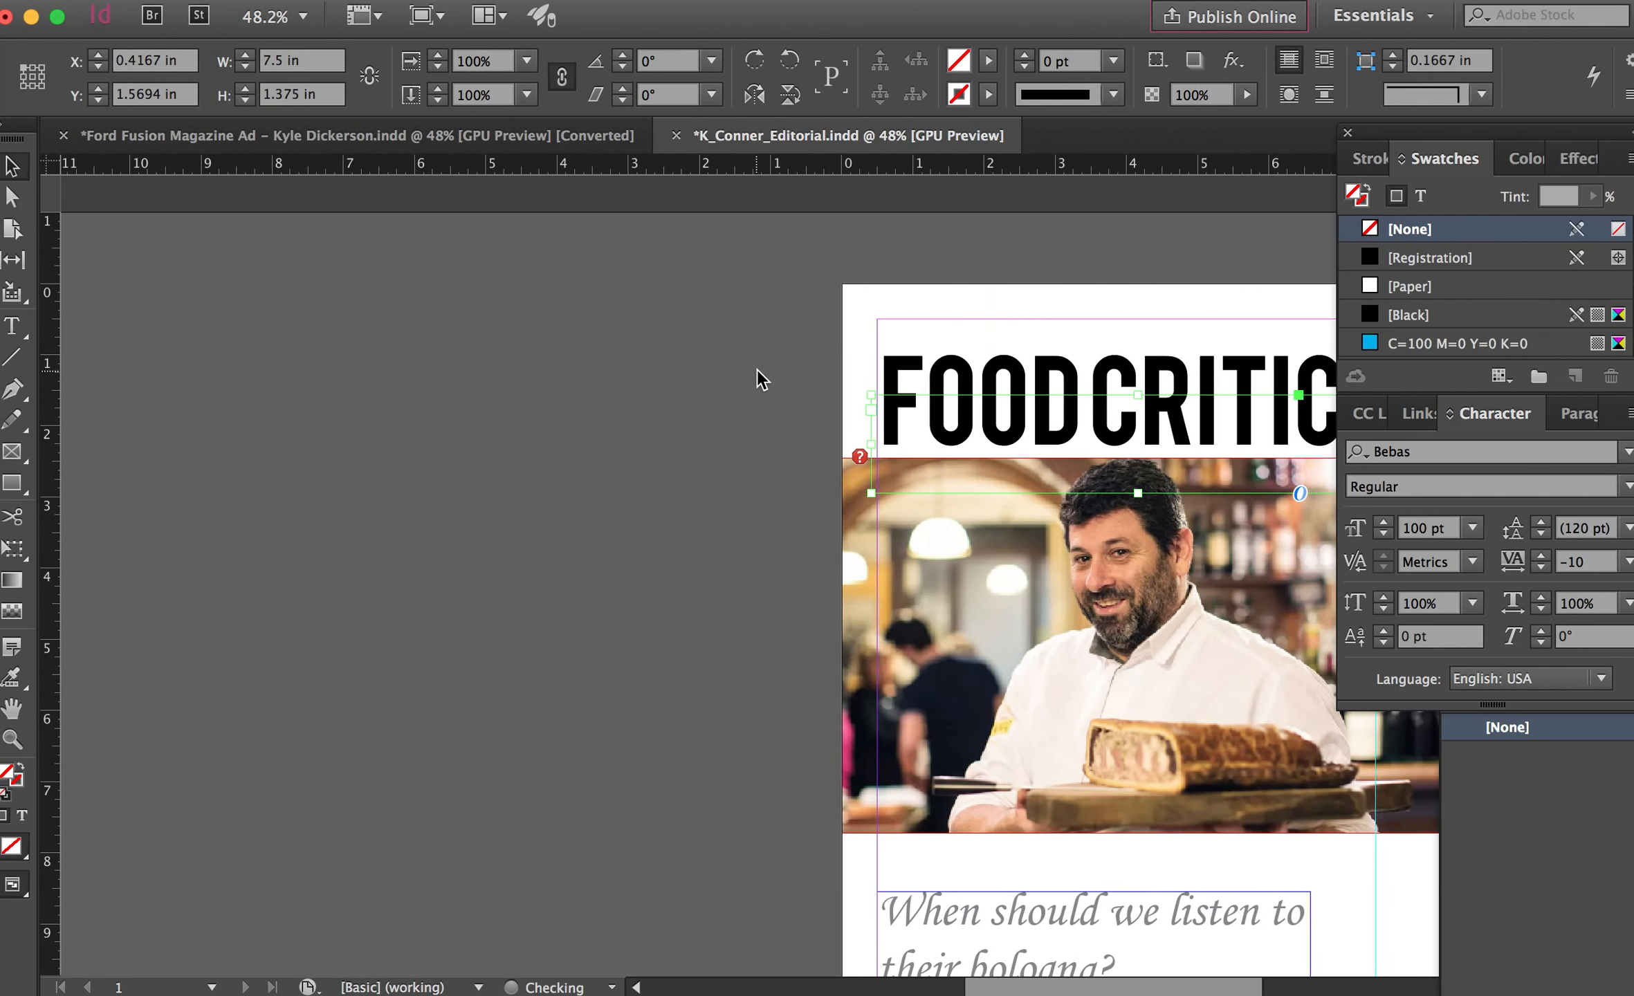
{"action": "scroll", "coordinate": [759, 376], "scroll_direction": "right", "scroll_amount": 3}
{"action": "scroll", "coordinate": [760, 376], "scroll_direction": "right", "scroll_amount": 3}
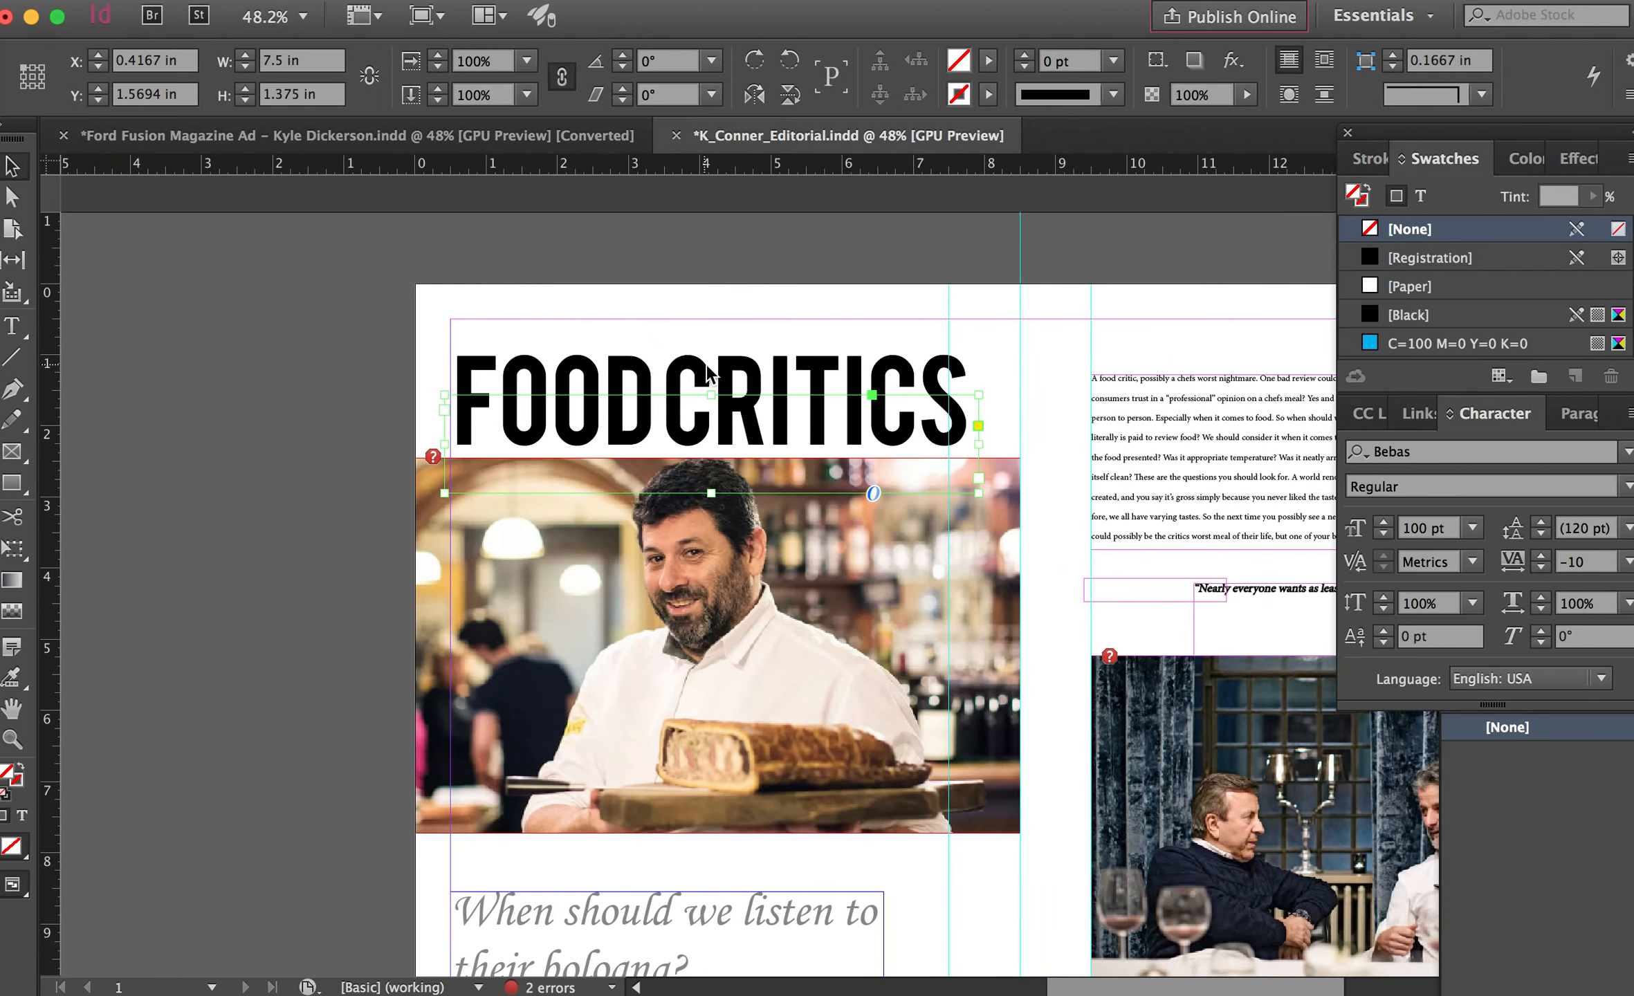
Scale the title frame and its text up to 124.5 pt and nudge it right to X -0.4188 in.
{"action": "left_click_drag", "start_coordinate": [446, 393], "coordinate": [440, 385]}
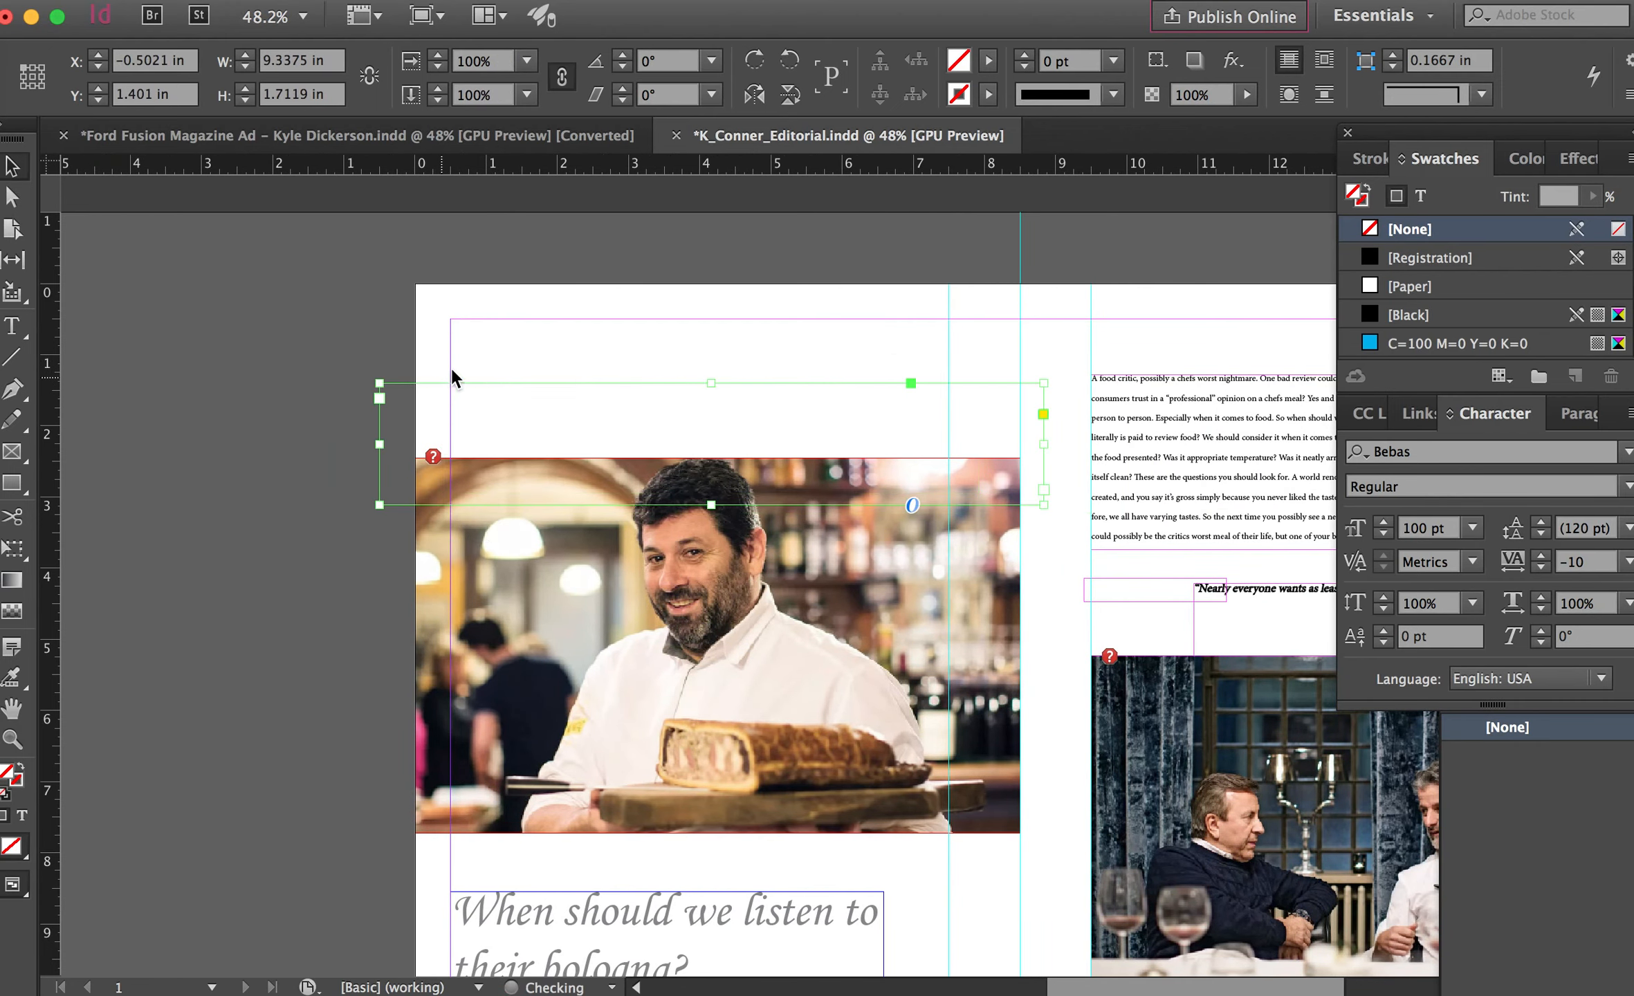
{"action": "key", "text": "Right"}
{"action": "key", "text": "Right"}
{"action": "key", "text": "Right"}
{"action": "key", "text": "Right"}
{"action": "key", "text": "Right"}
{"action": "key", "text": "Right"}
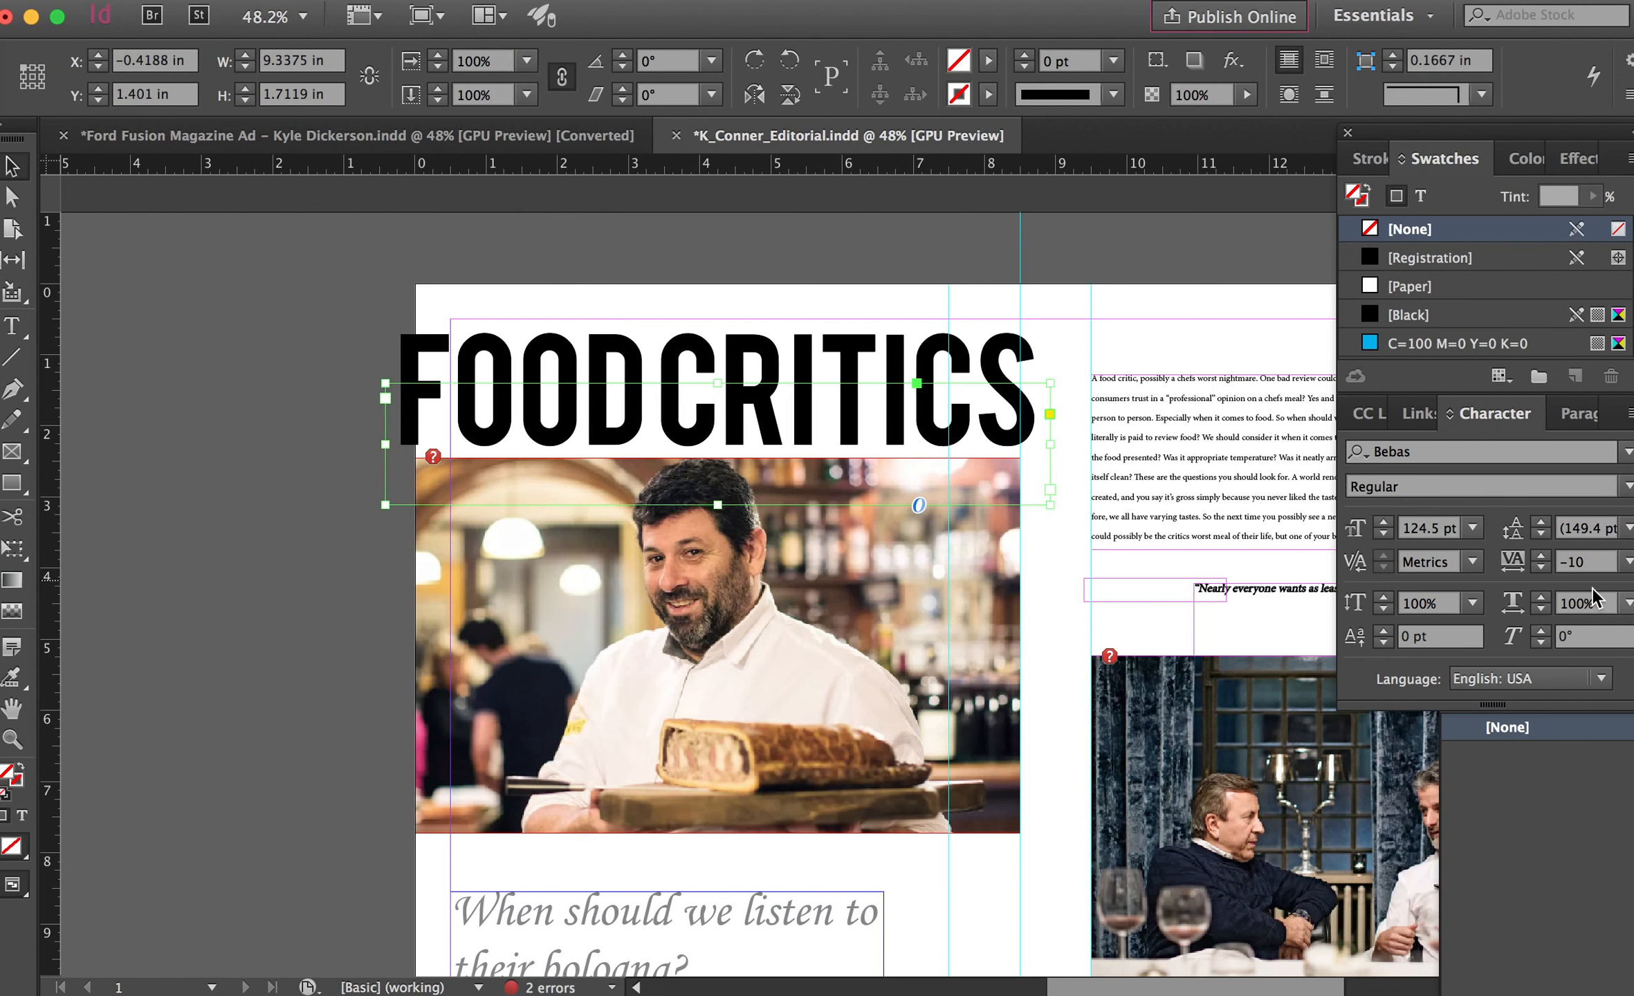
Tighten the title's tracking to -20, then further to -30.
{"action": "left_click", "coordinate": [1581, 561]}
{"action": "type", "text": "-"}
{"action": "key", "text": "Return"}
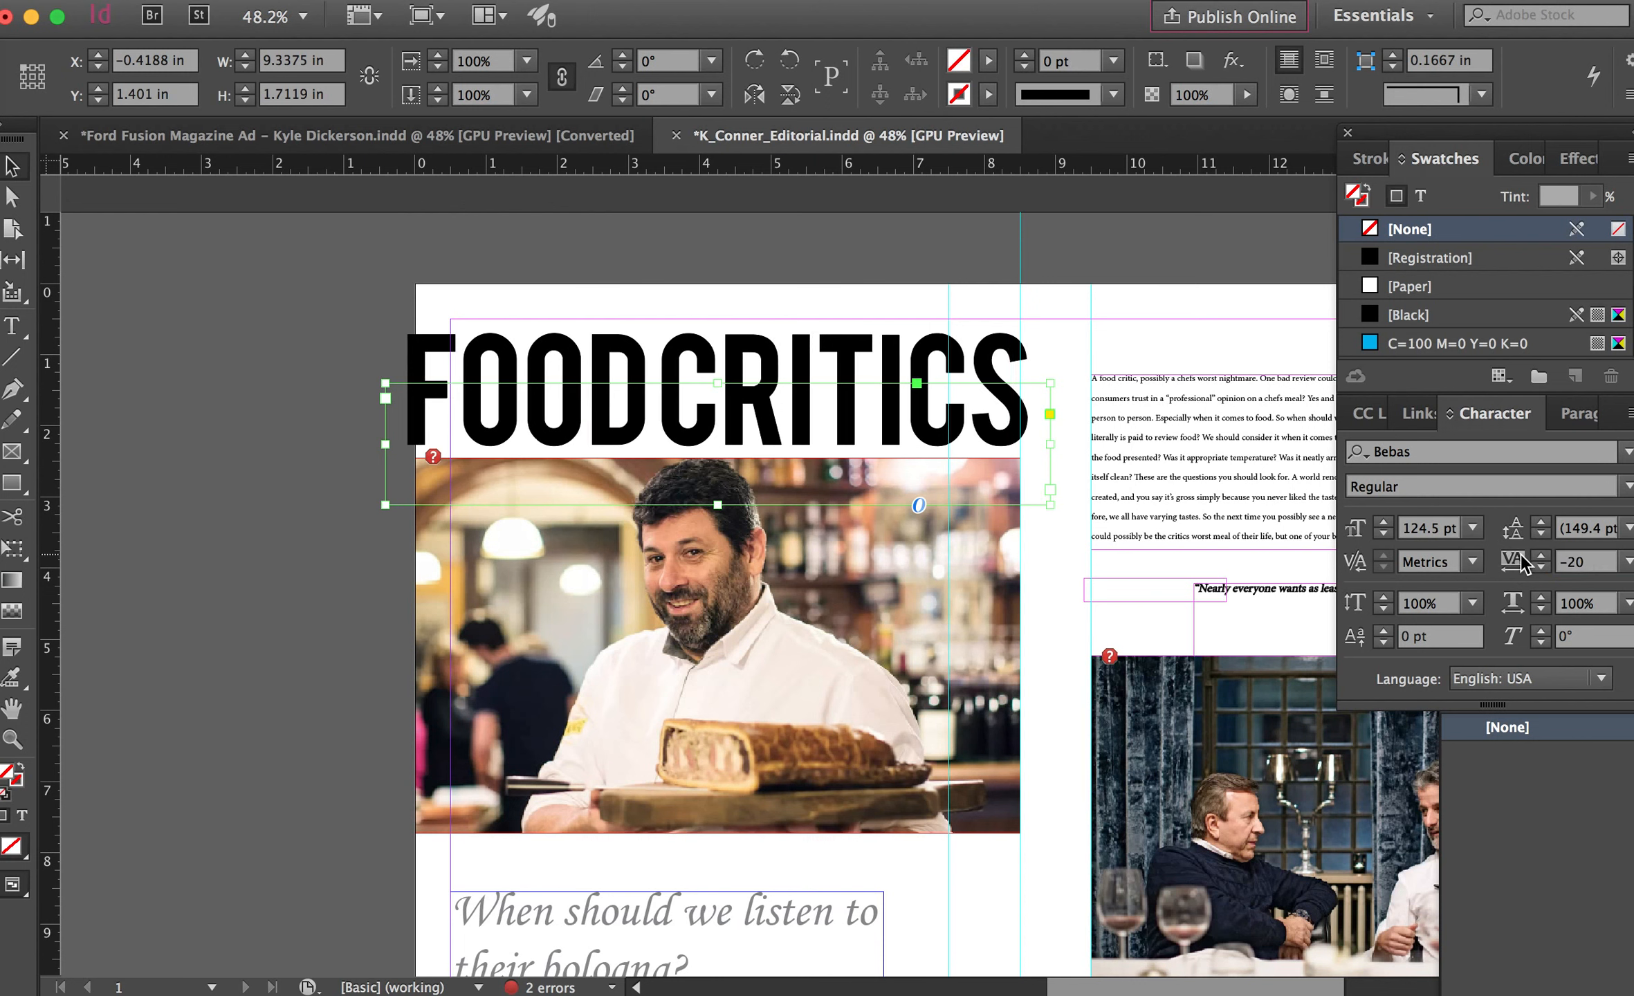
{"action": "left_click", "coordinate": [1599, 564]}
{"action": "type", "text": "-"}
{"action": "key", "text": "Return"}
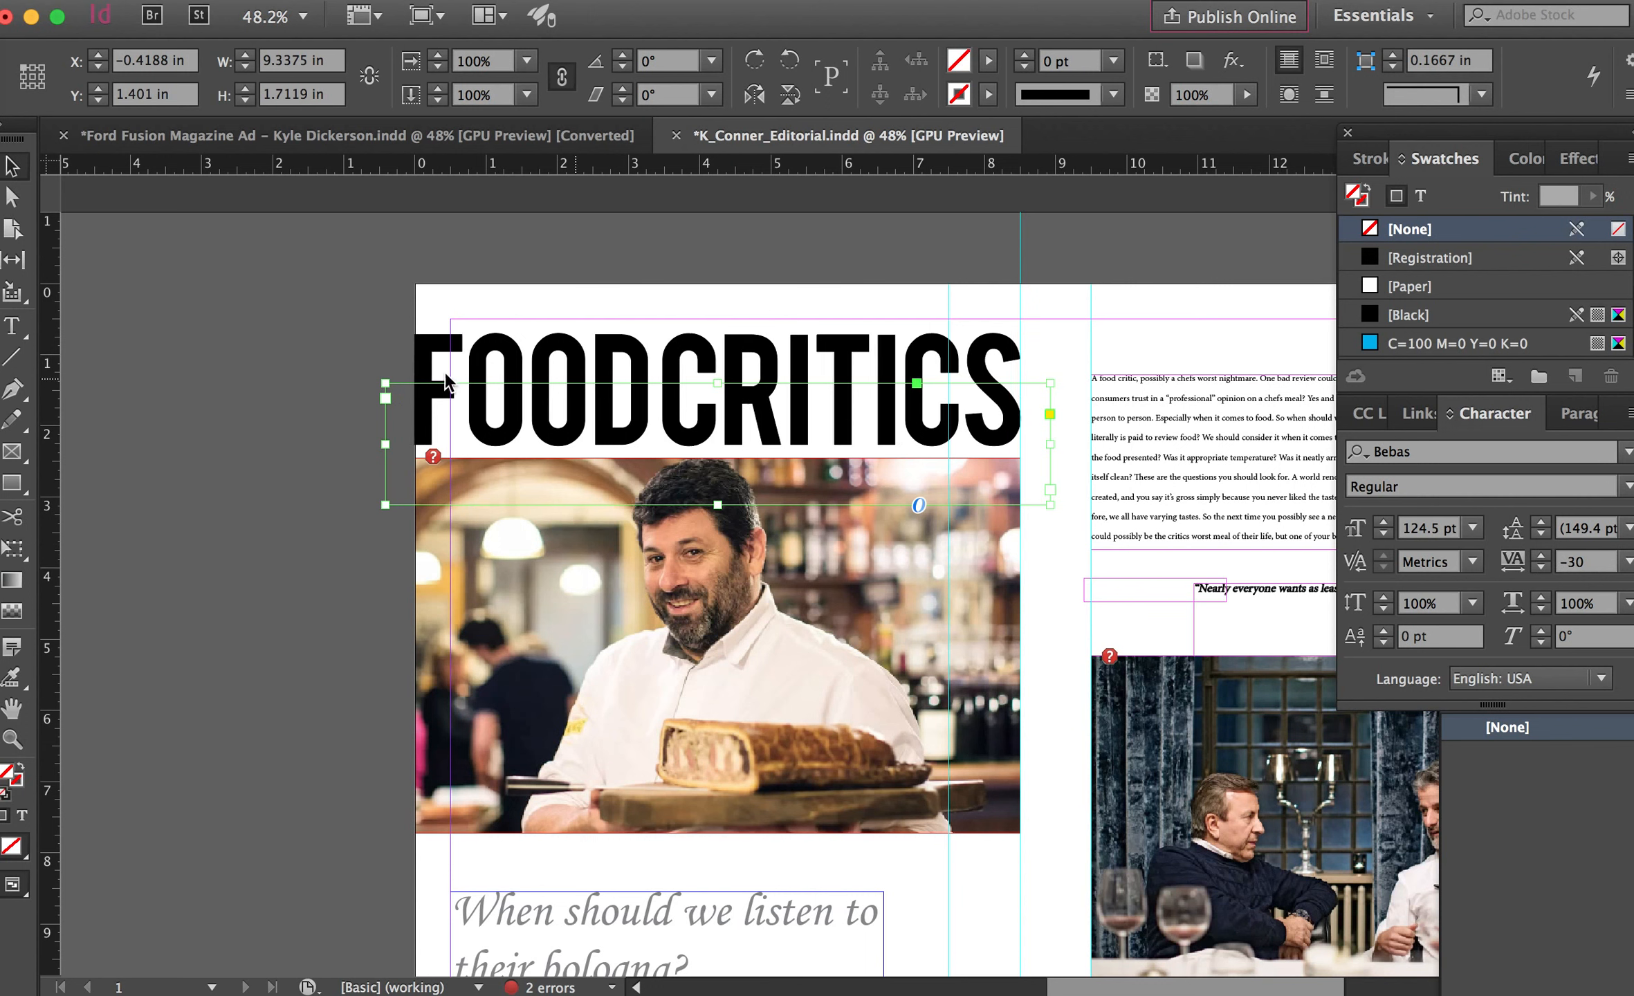
Deselect the title, hide the guides and turn on Overprint Preview to view the spread cleanly.
{"action": "left_click", "coordinate": [220, 354]}
{"action": "scroll", "coordinate": [218, 368], "scroll_direction": "up", "scroll_amount": 1}
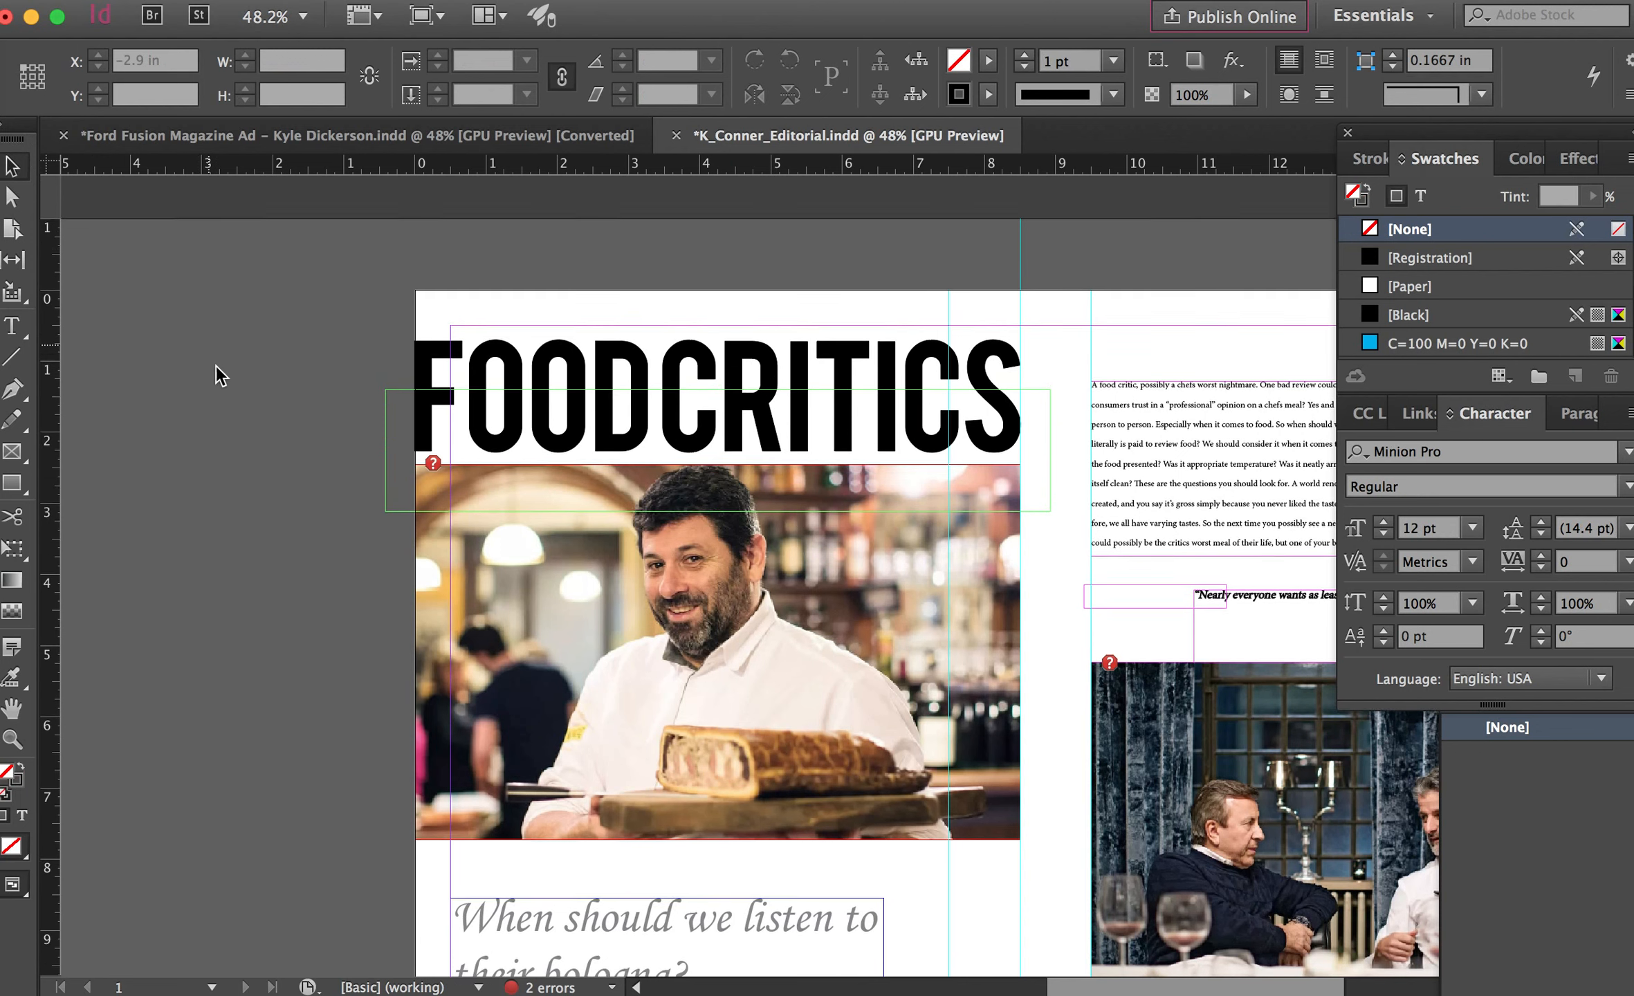
{"action": "key", "text": "super+semicolon"}
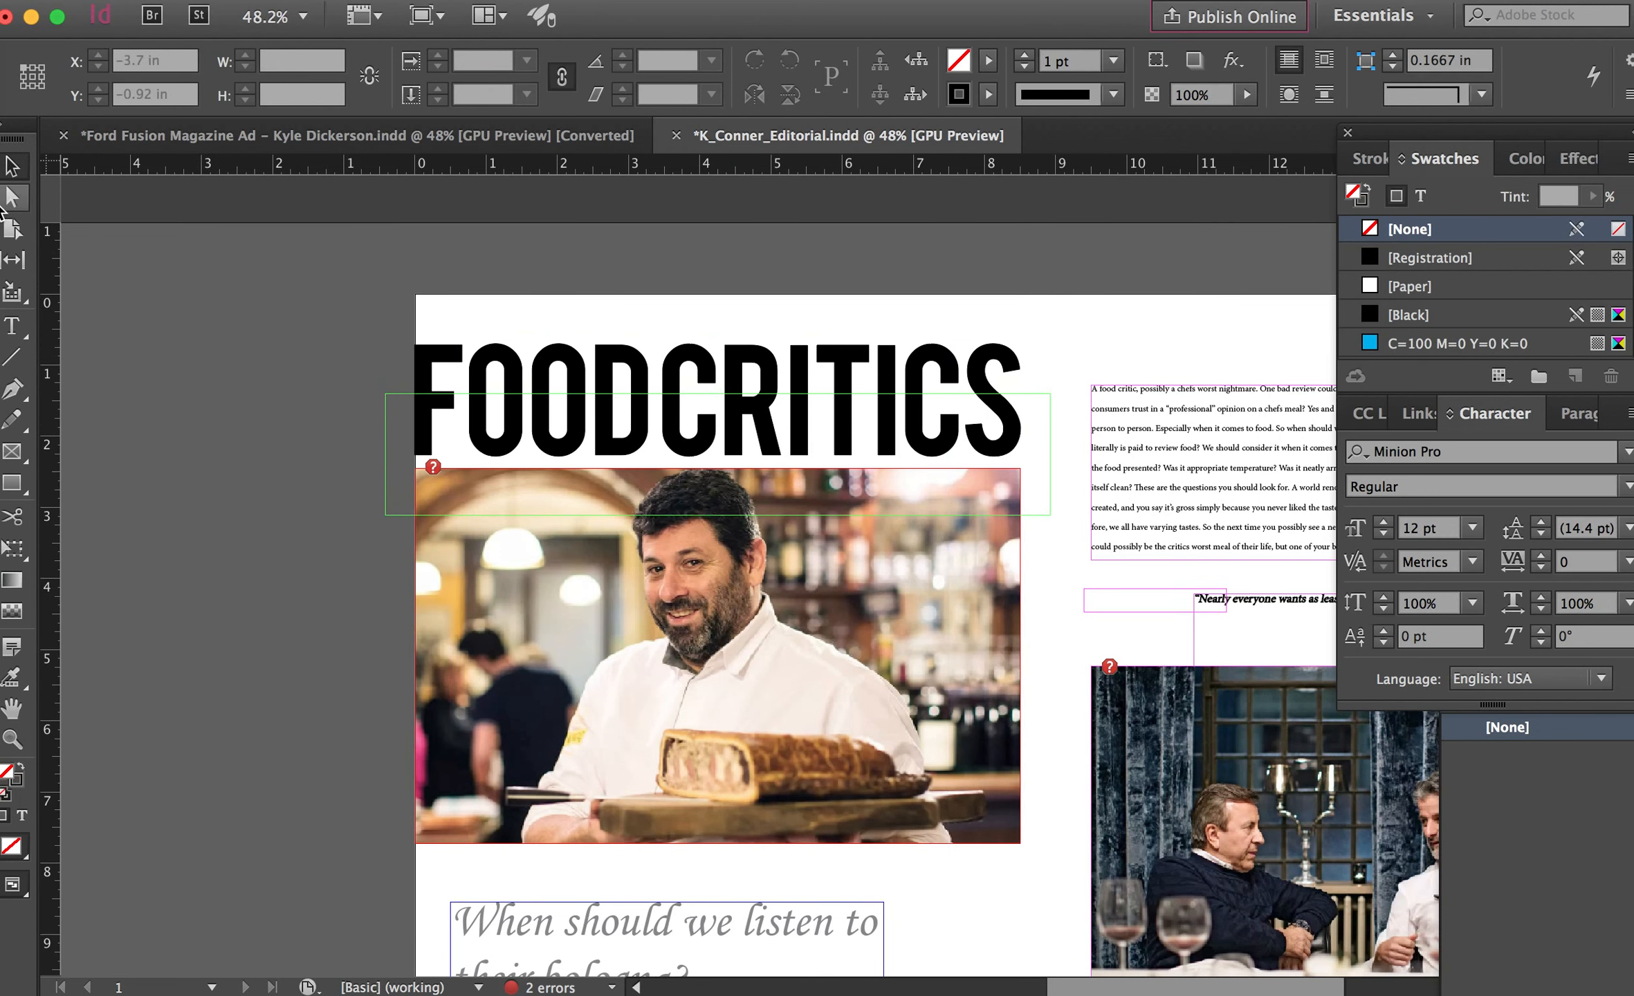
{"action": "scroll", "coordinate": [337, 431], "scroll_direction": "down", "scroll_amount": 5}
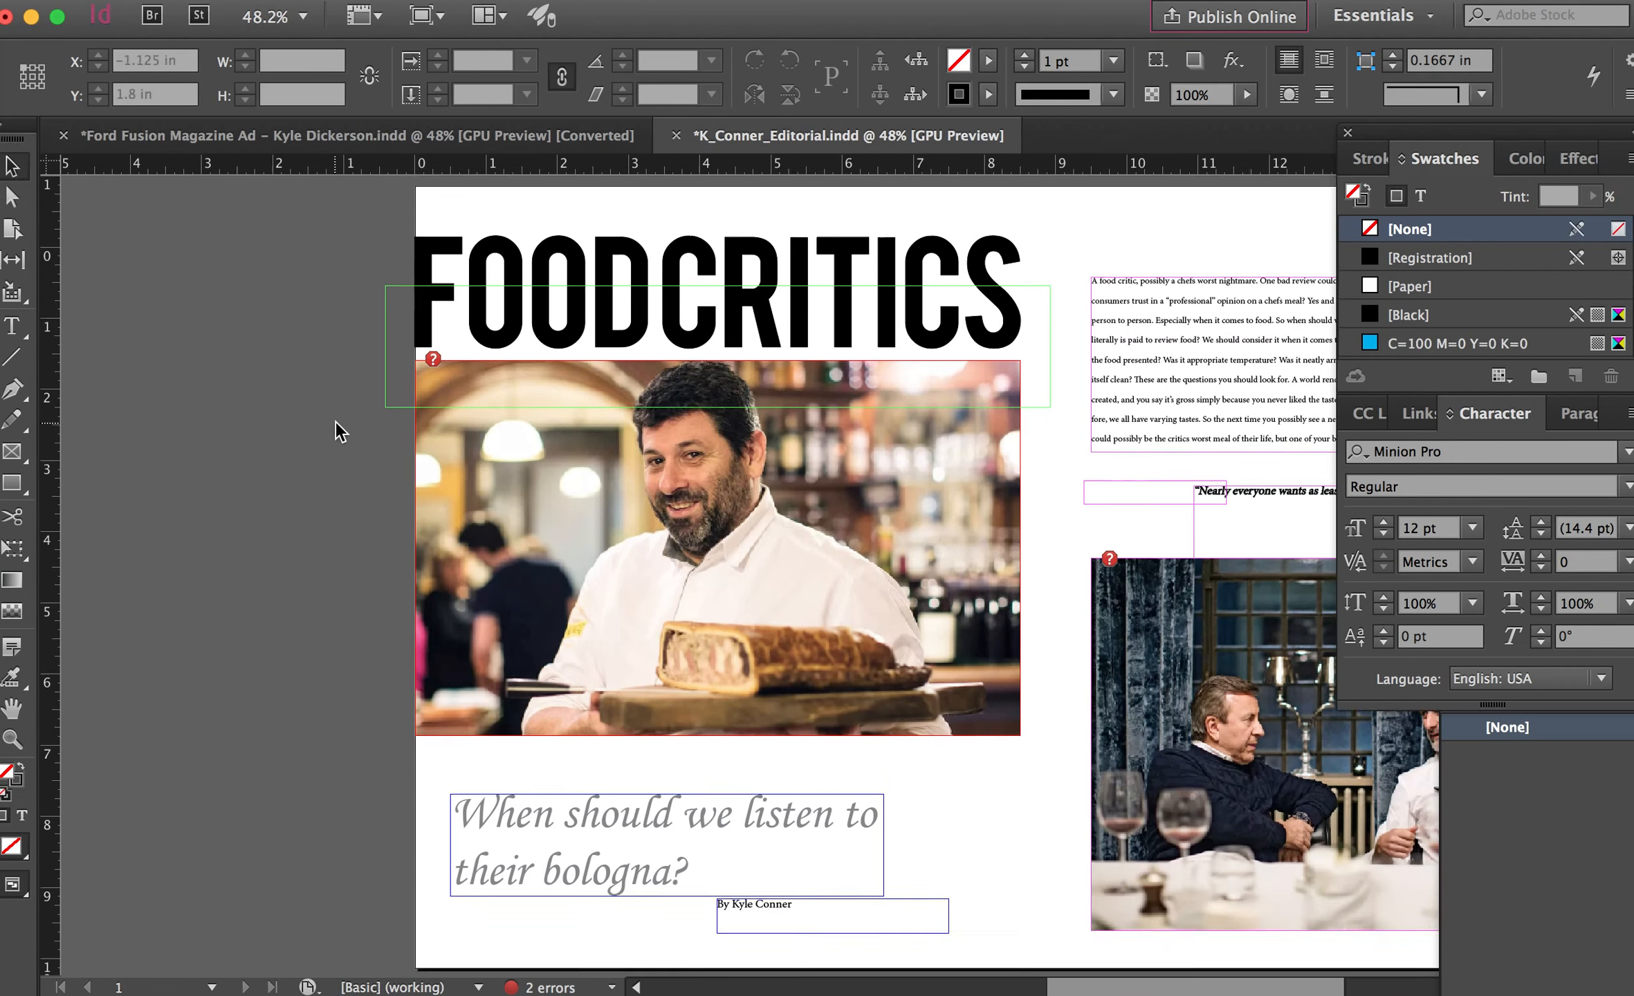
{"action": "scroll", "coordinate": [335, 422], "scroll_direction": "up", "scroll_amount": 1}
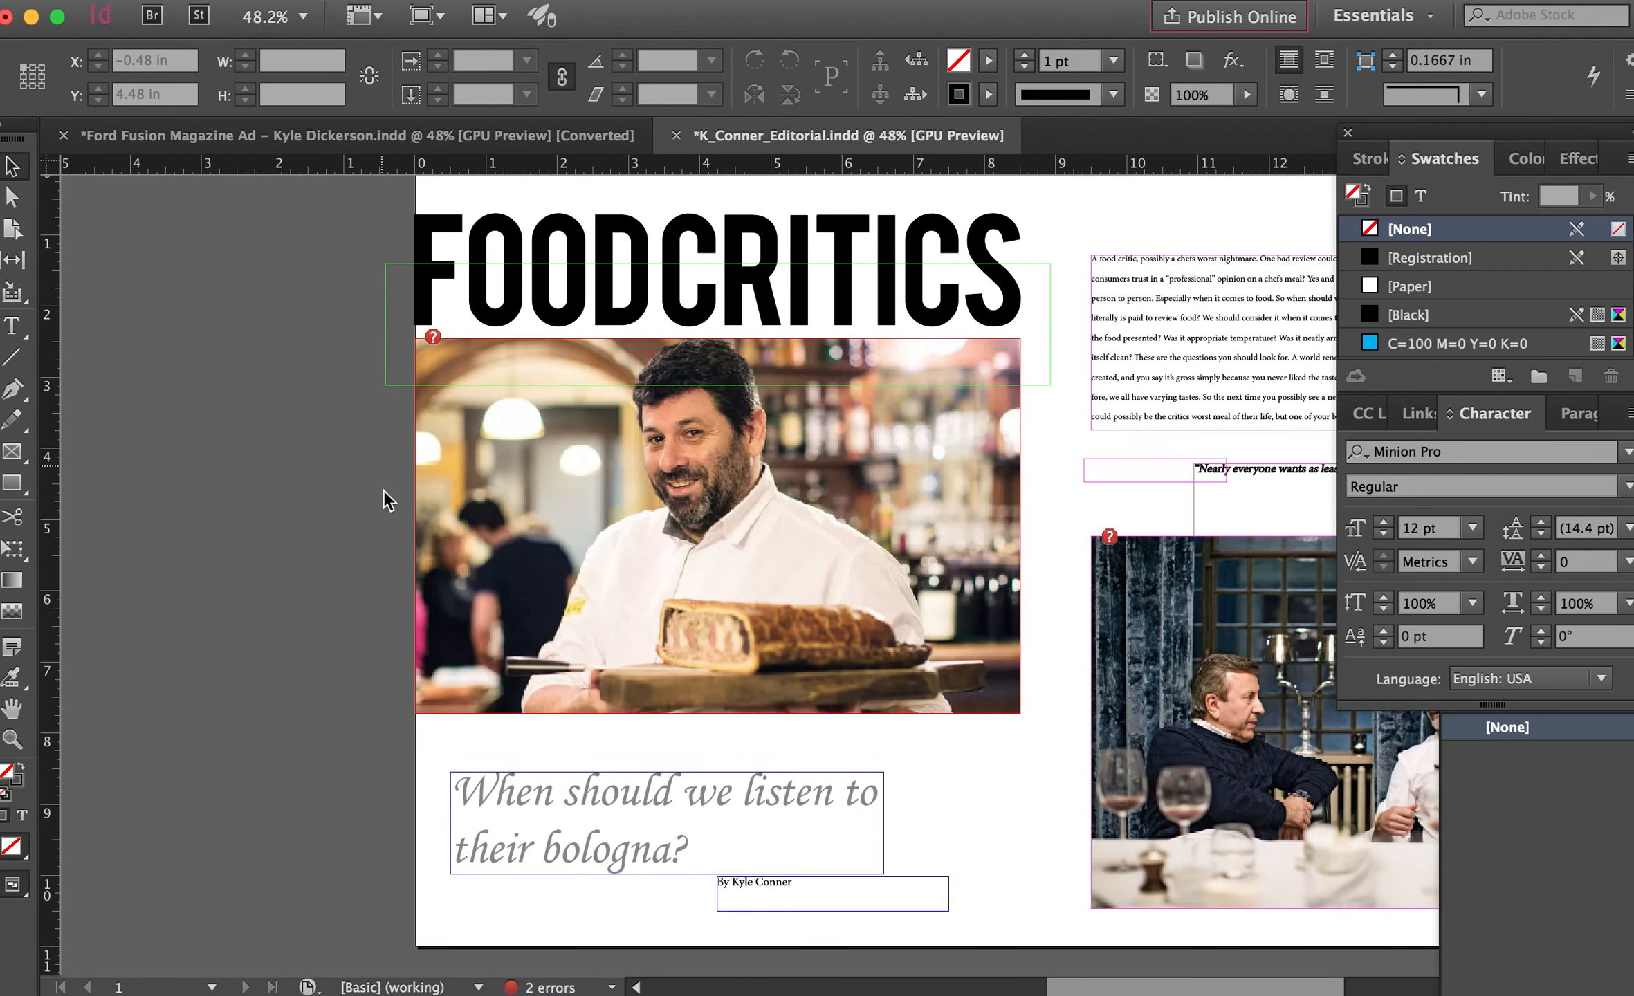
{"action": "scroll", "coordinate": [389, 496], "scroll_direction": "right", "scroll_amount": 1}
{"action": "scroll", "coordinate": [389, 495], "scroll_direction": "right", "scroll_amount": 4}
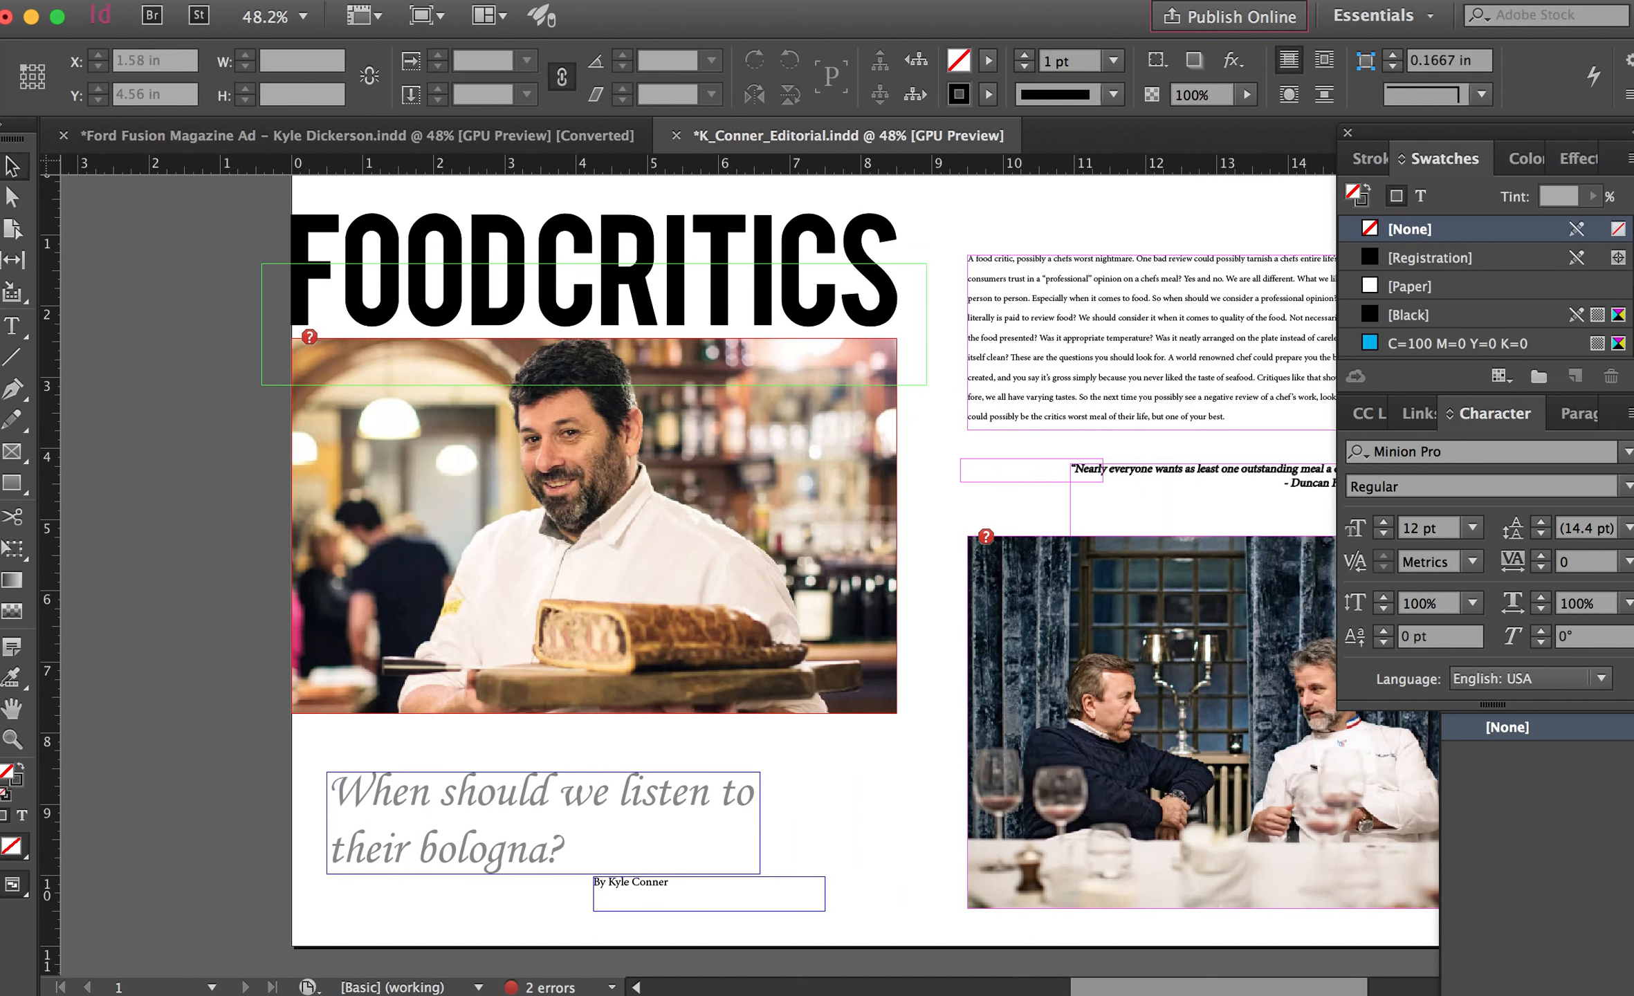
{"action": "left_click", "coordinate": [600, 1]}
{"action": "left_click", "coordinate": [648, 37]}
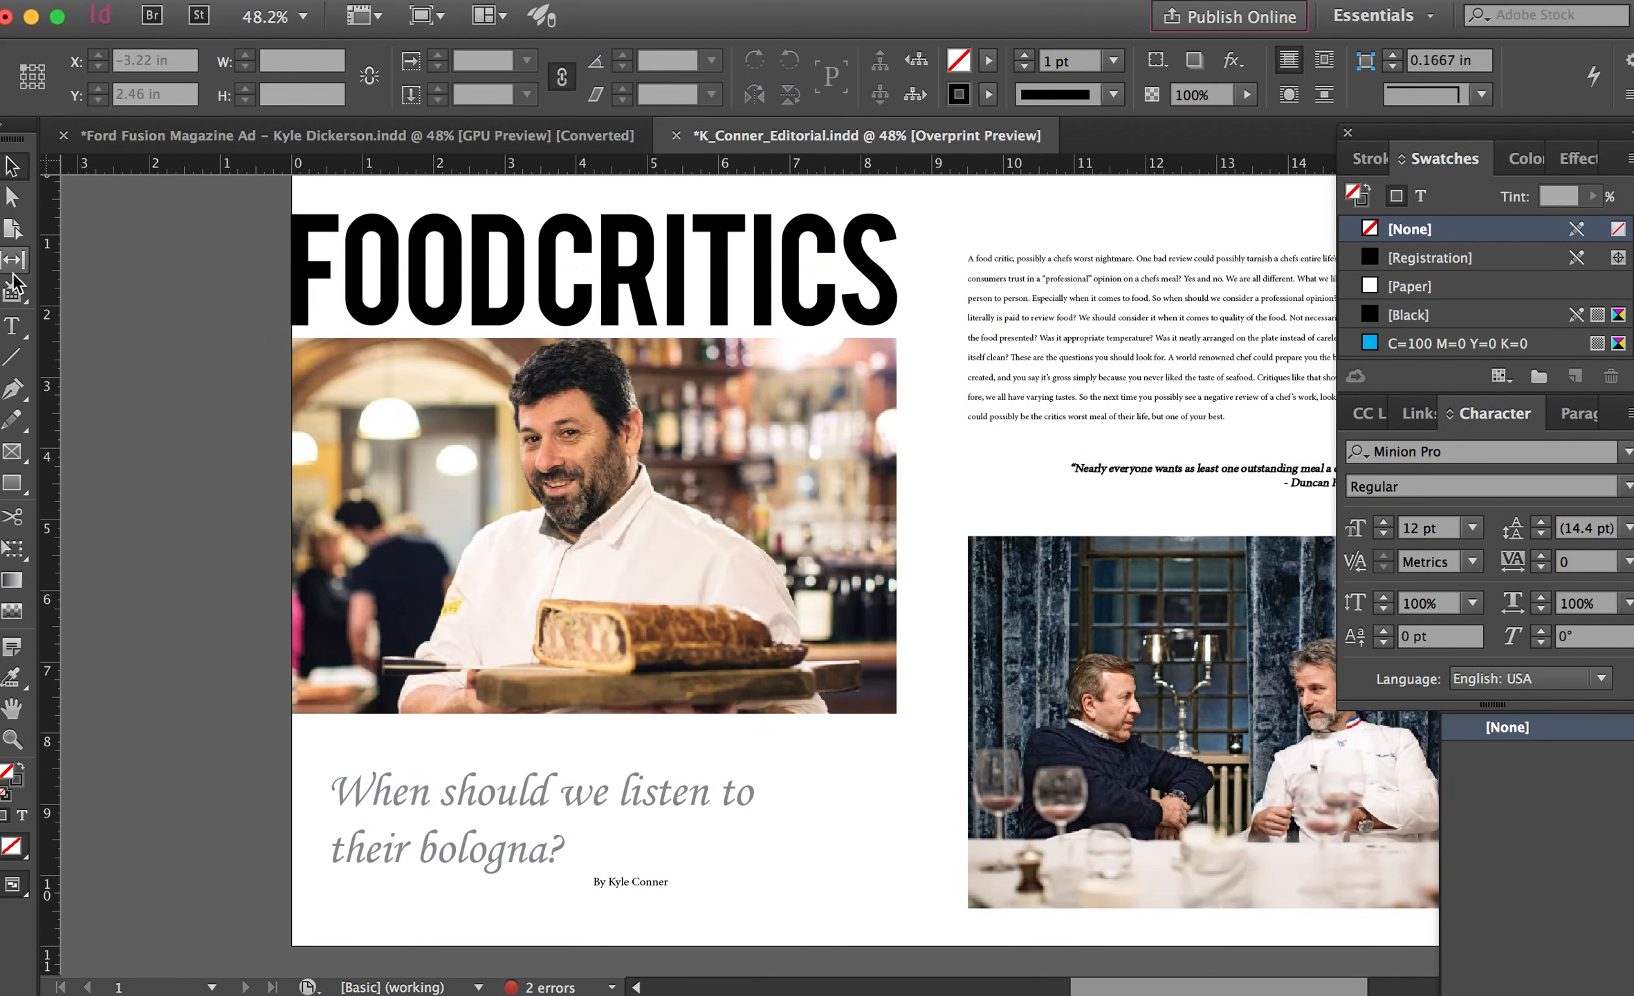
Turn off Smart Guides.
{"action": "left_click", "coordinate": [682, 1]}
{"action": "mouse_move", "coordinate": [601, 2]}
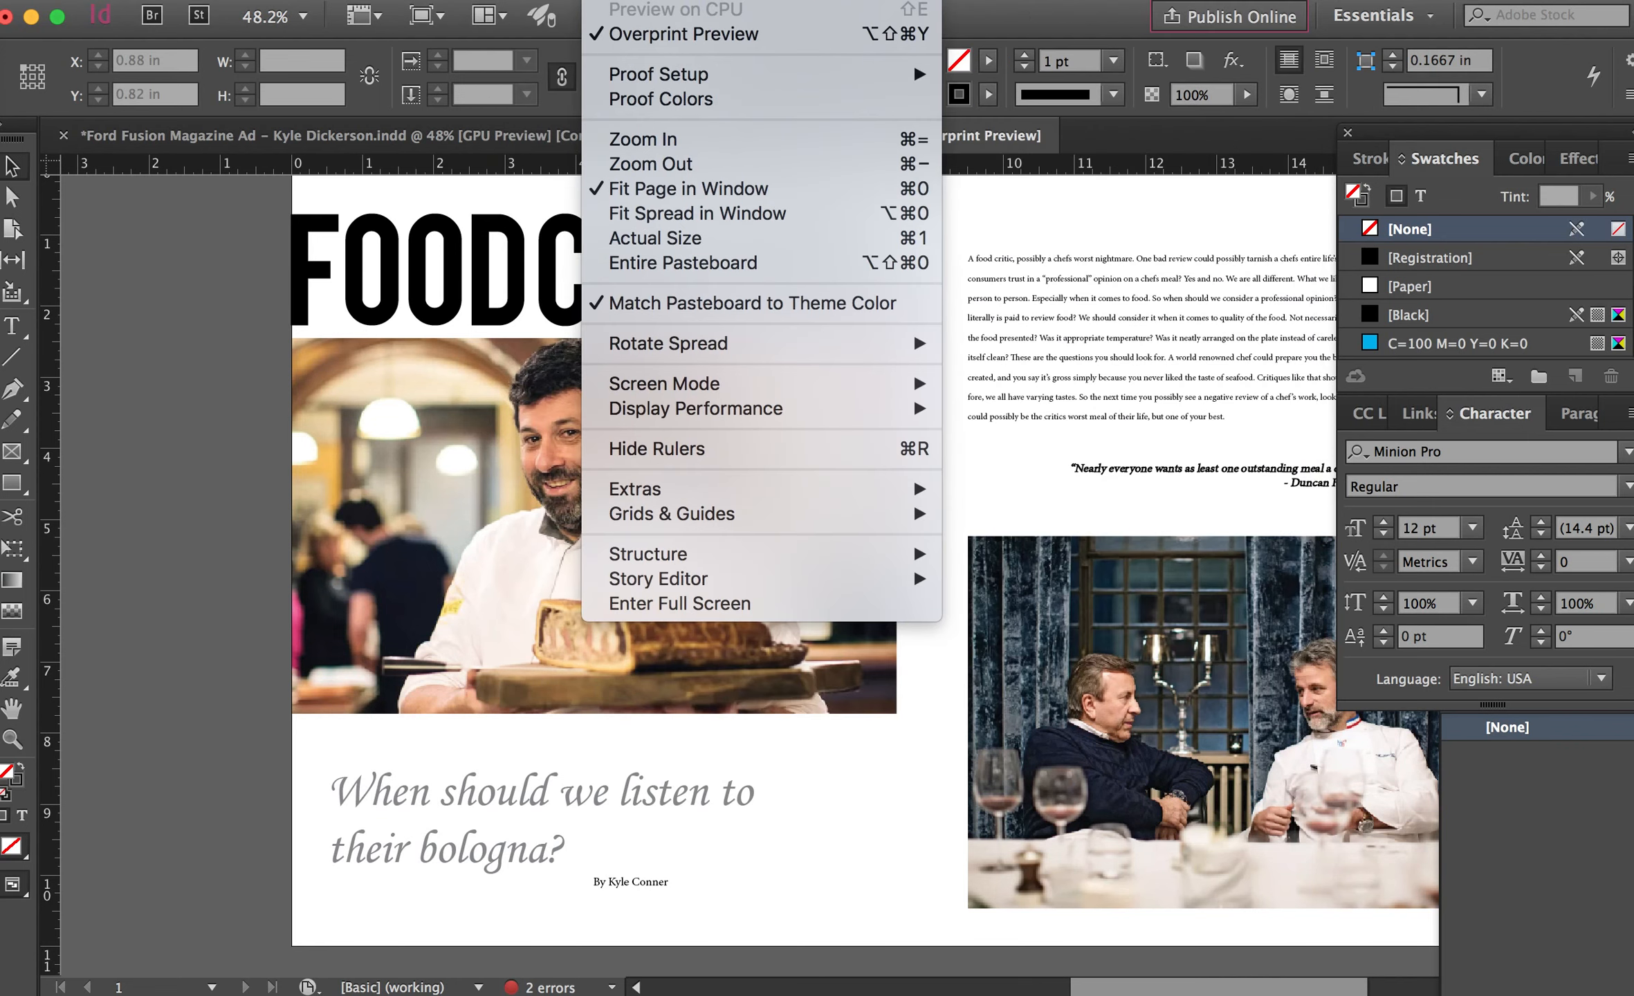
{"action": "mouse_move", "coordinate": [787, 503]}
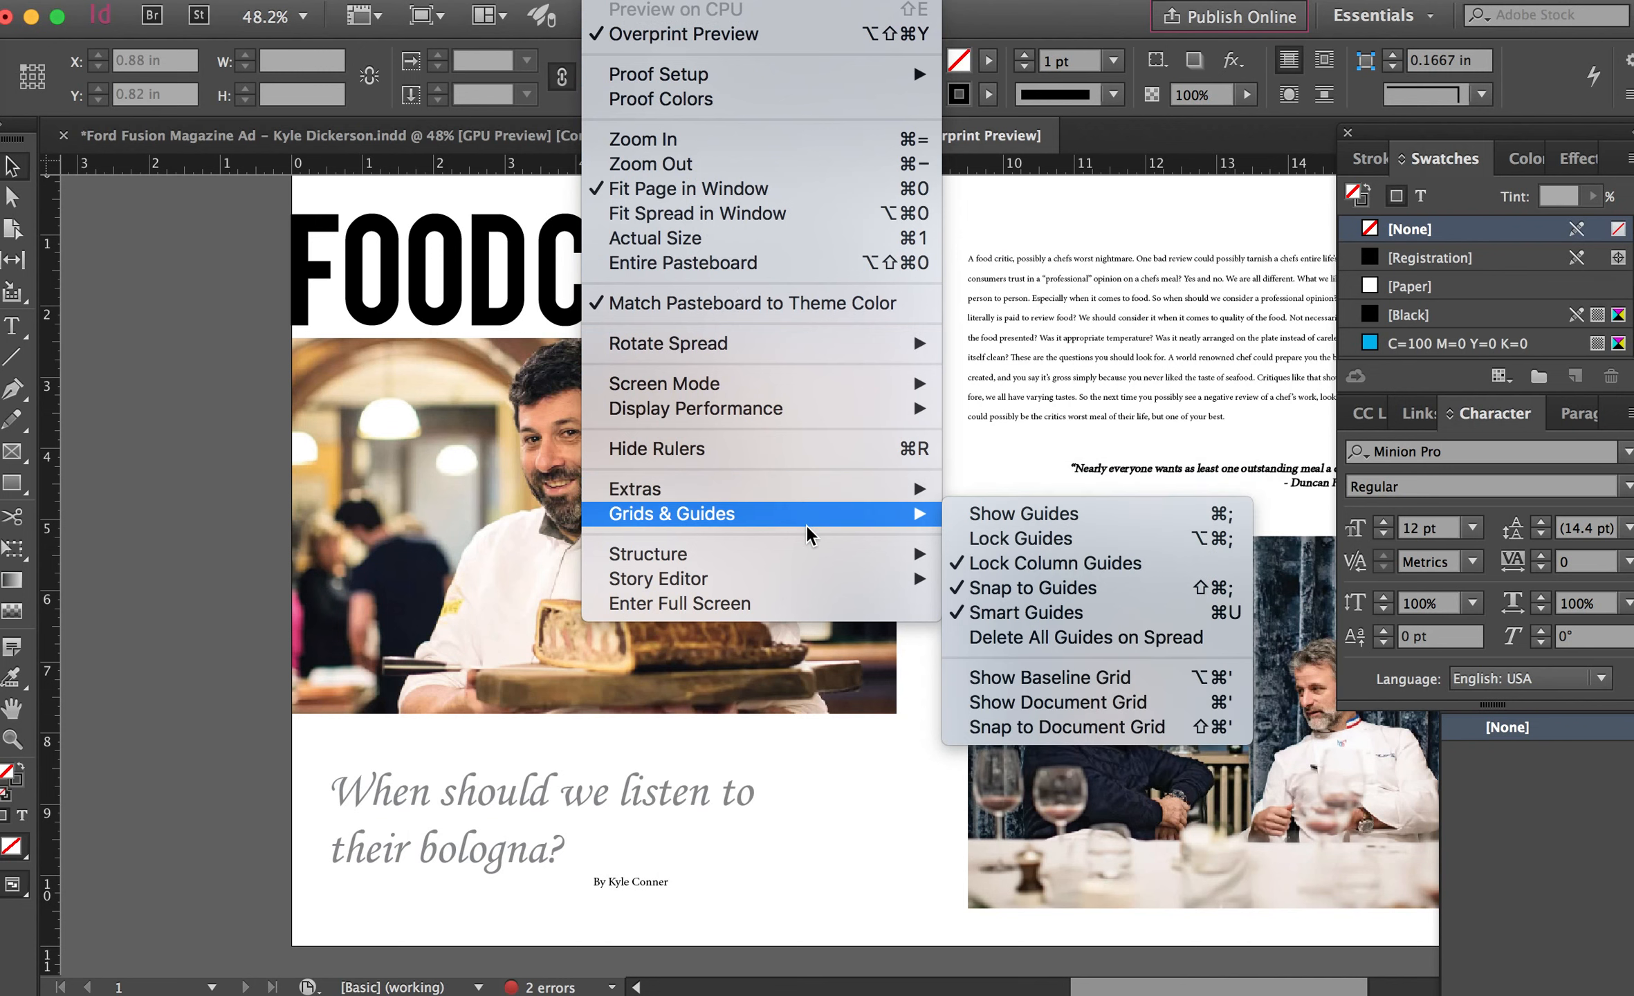
{"action": "left_click", "coordinate": [1028, 614]}
Select all the text in the subheading "When should we listen to their bologna?" below the chef photo.
{"action": "left_click", "coordinate": [11, 166]}
{"action": "left_click", "coordinate": [451, 828]}
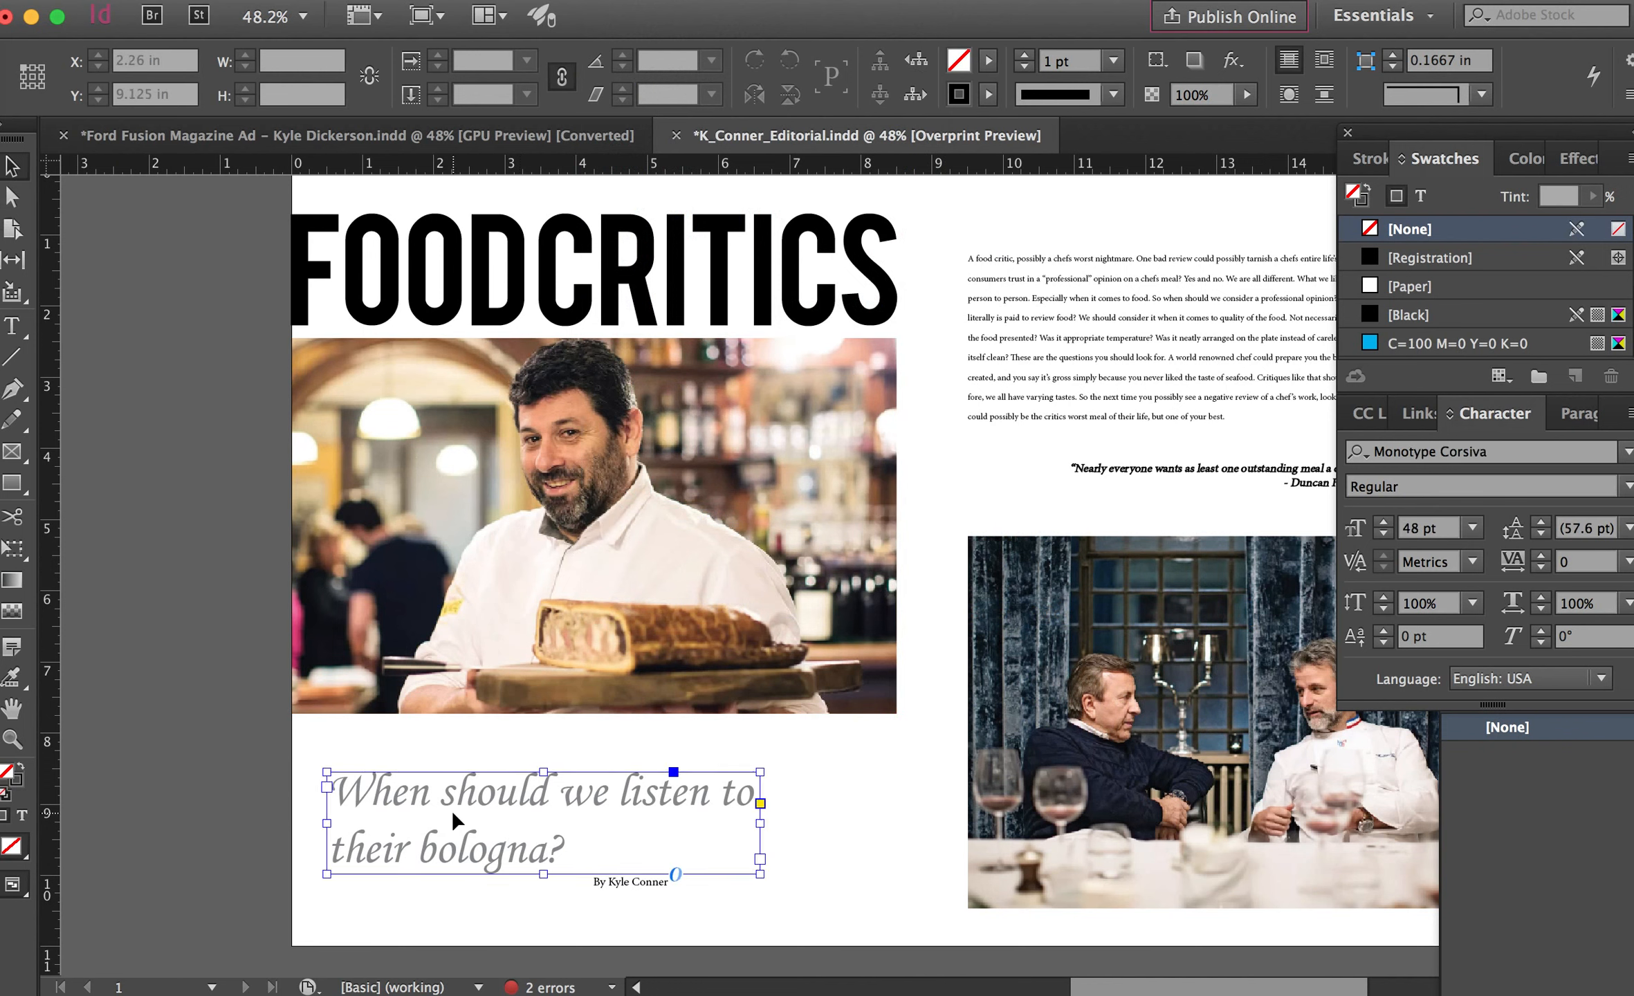
{"action": "left_click", "coordinate": [12, 326]}
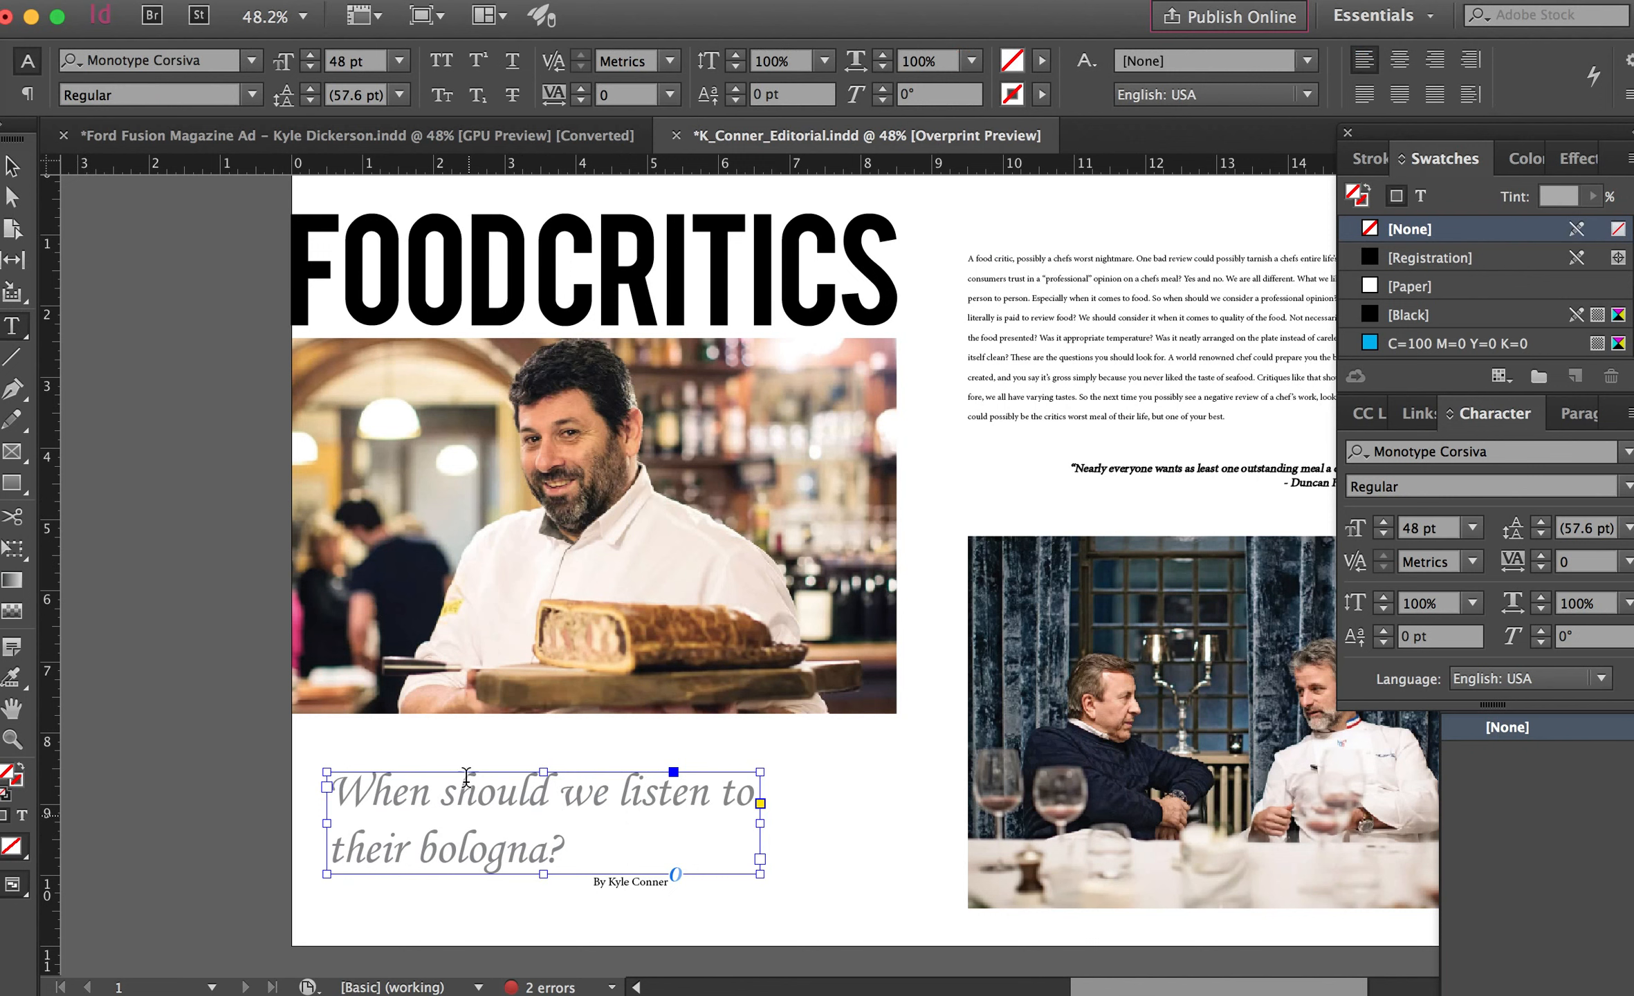
{"action": "left_click", "coordinate": [486, 796]}
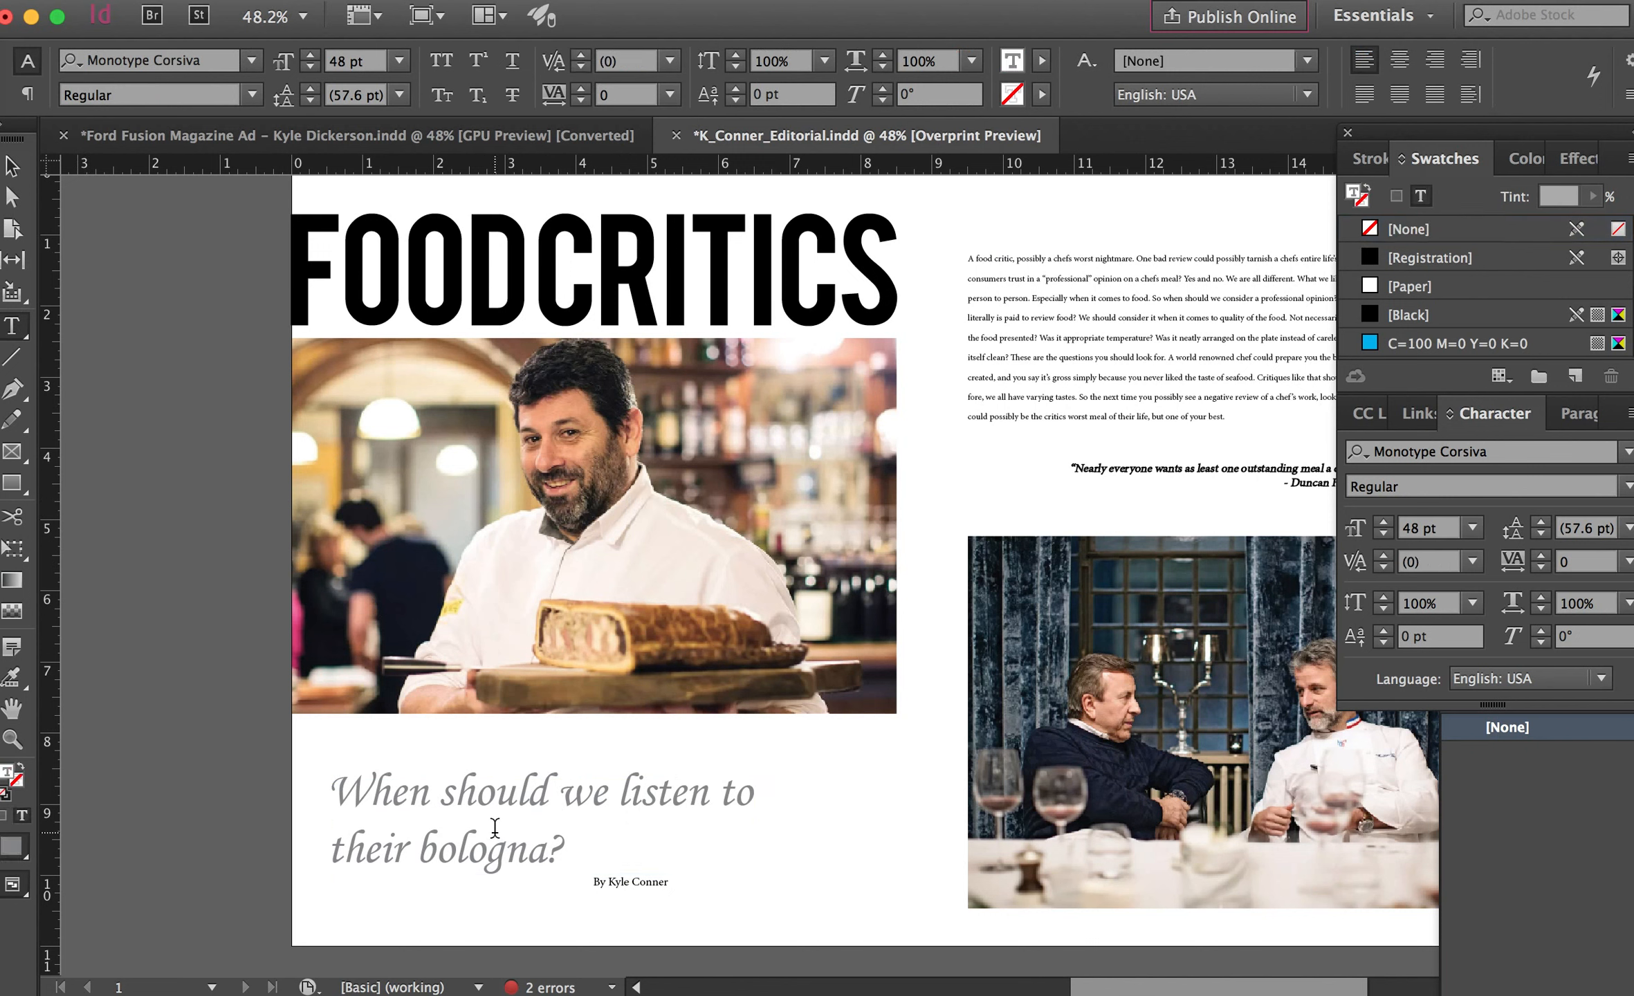
{"action": "key", "text": "super+a"}
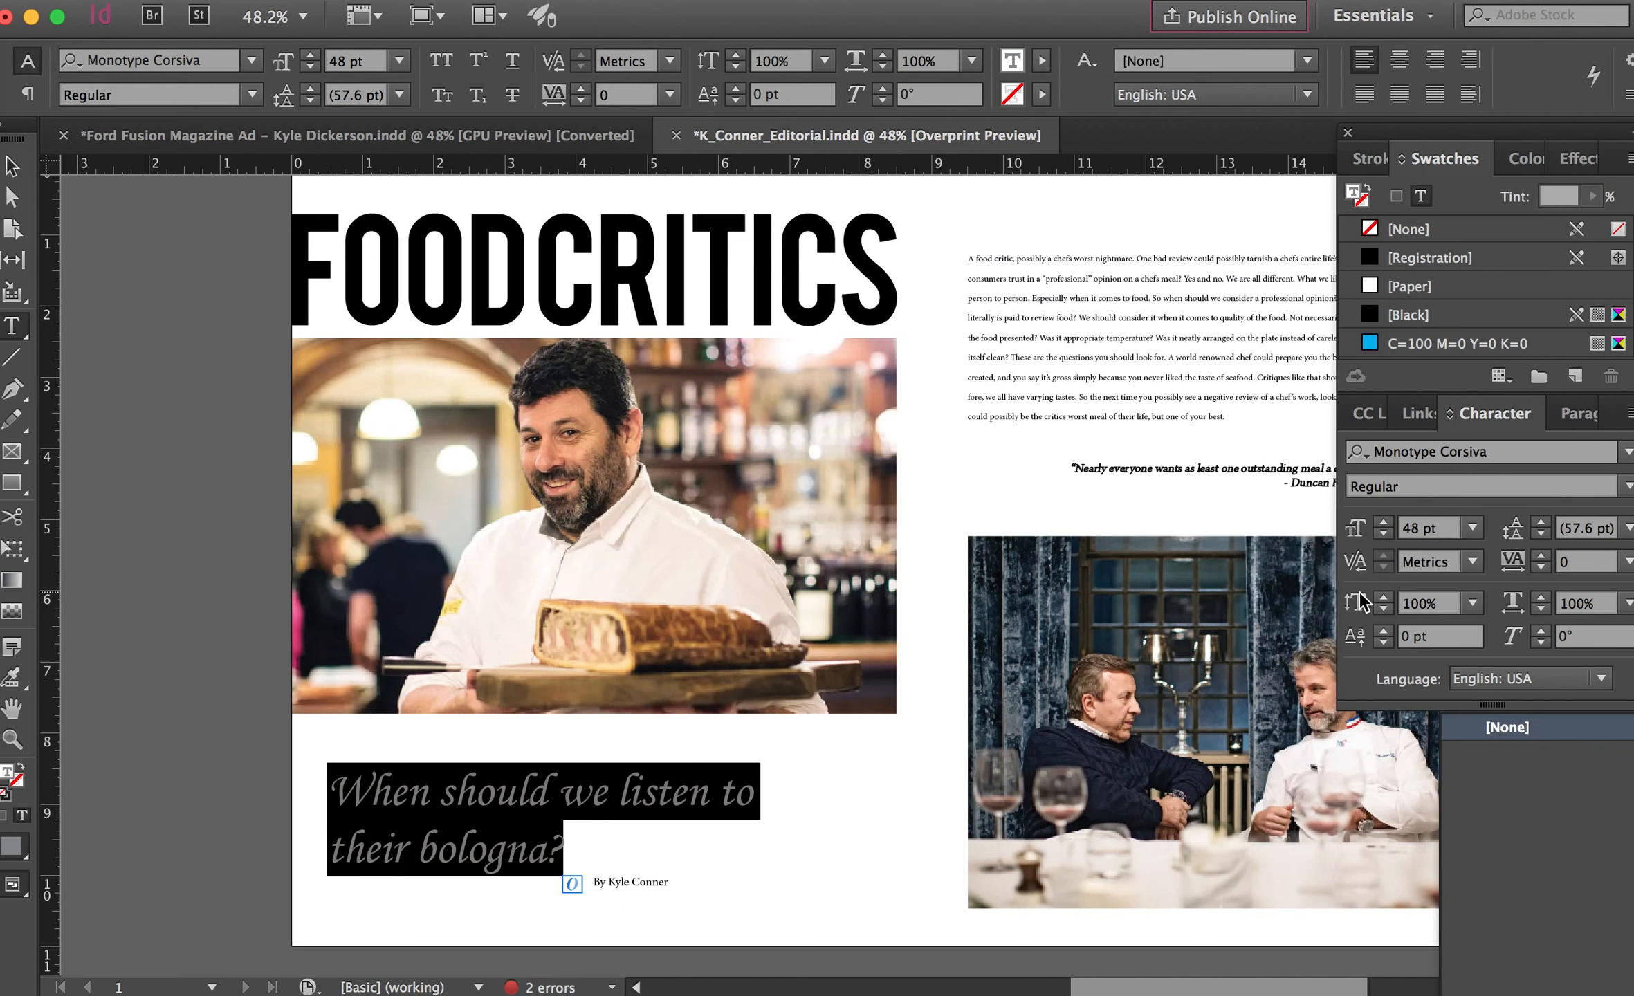
Try the Mightype Script font on the selected subheading text.
{"action": "left_click", "coordinate": [1628, 453]}
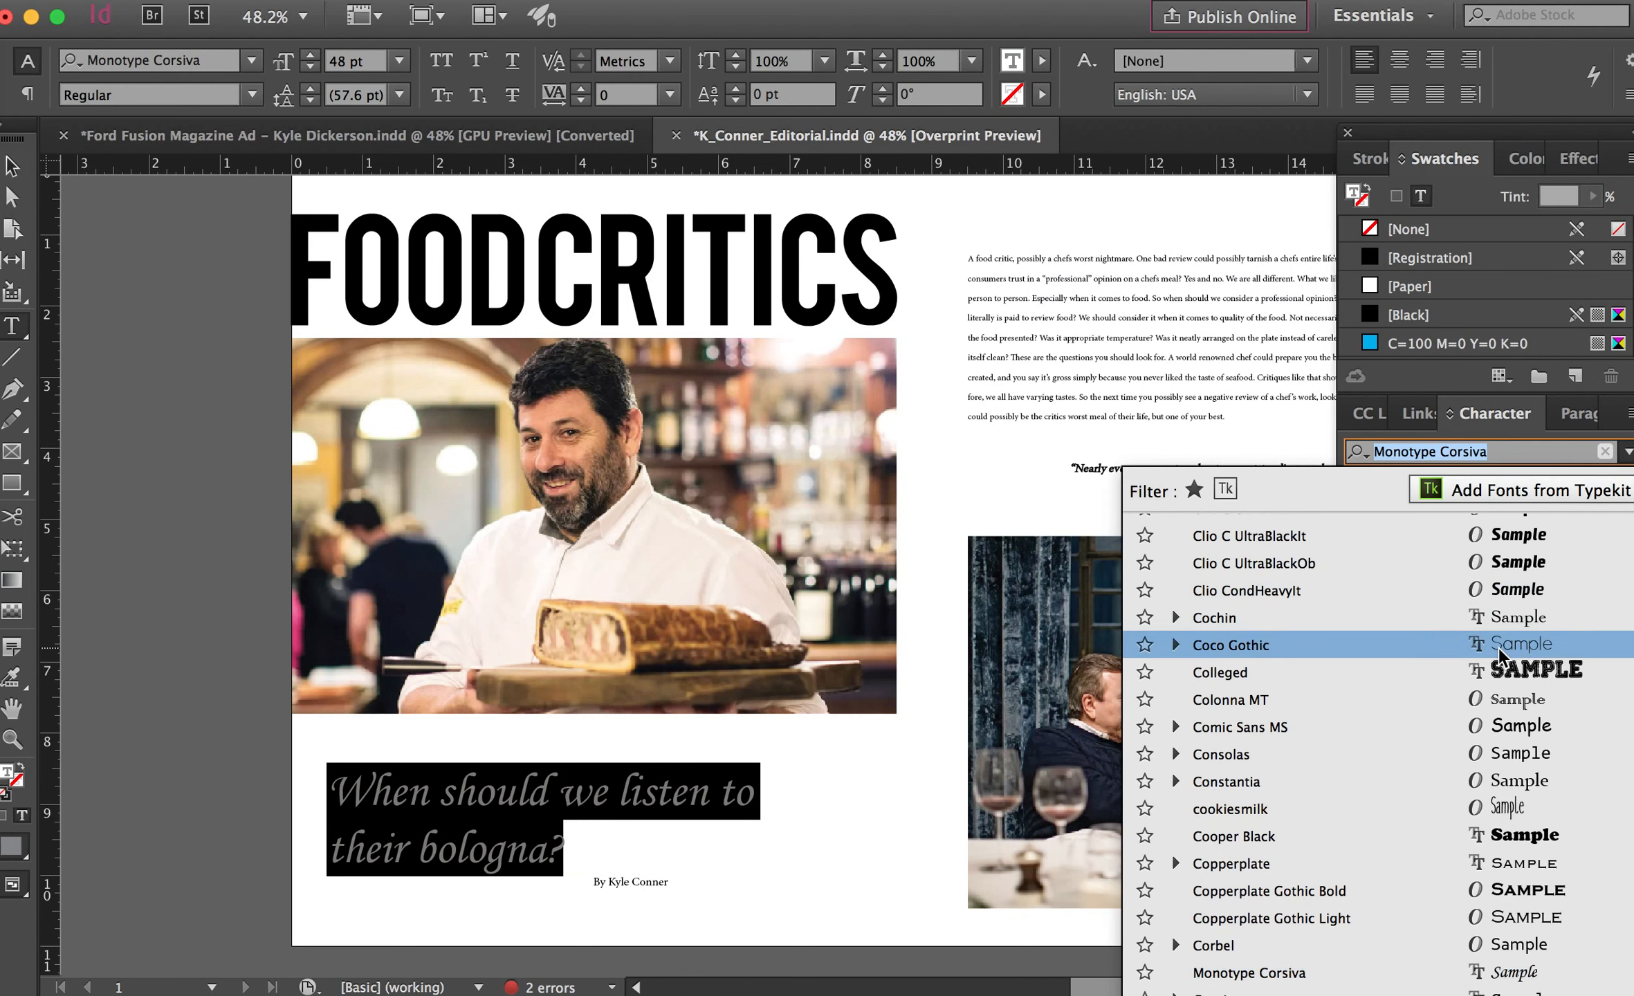
{"action": "scroll", "coordinate": [1453, 681], "scroll_direction": "down", "scroll_amount": 1}
{"action": "scroll", "coordinate": [1454, 681], "scroll_direction": "down", "scroll_amount": 6}
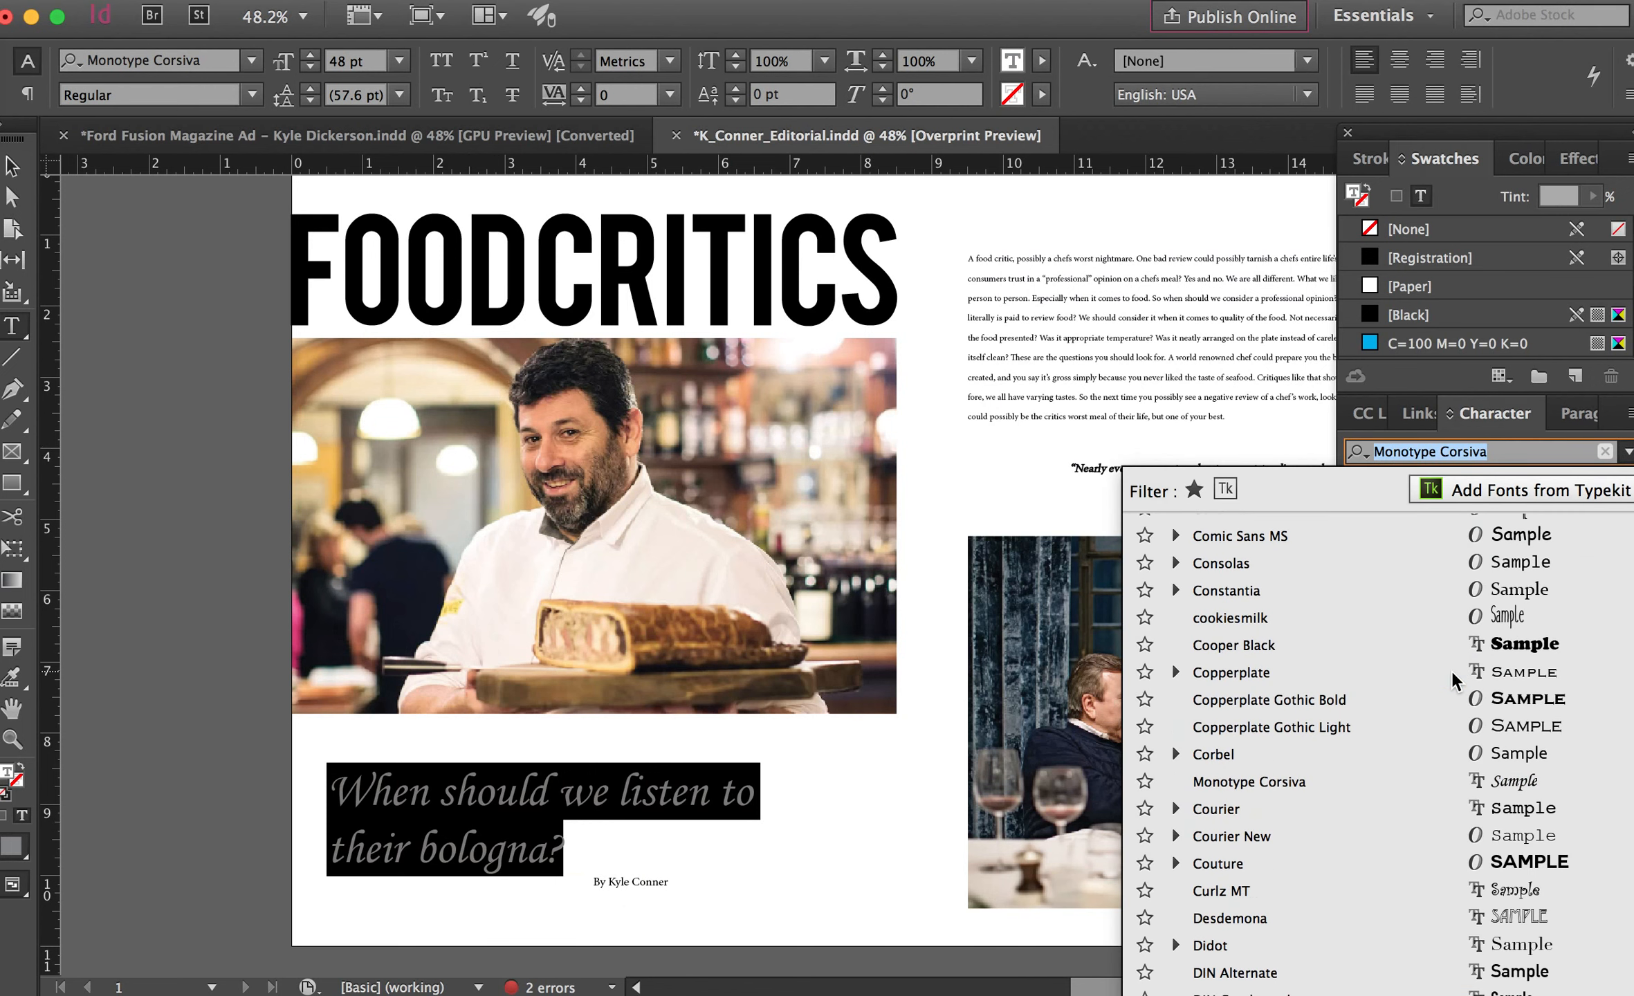
{"action": "scroll", "coordinate": [1454, 682], "scroll_direction": "down", "scroll_amount": 8}
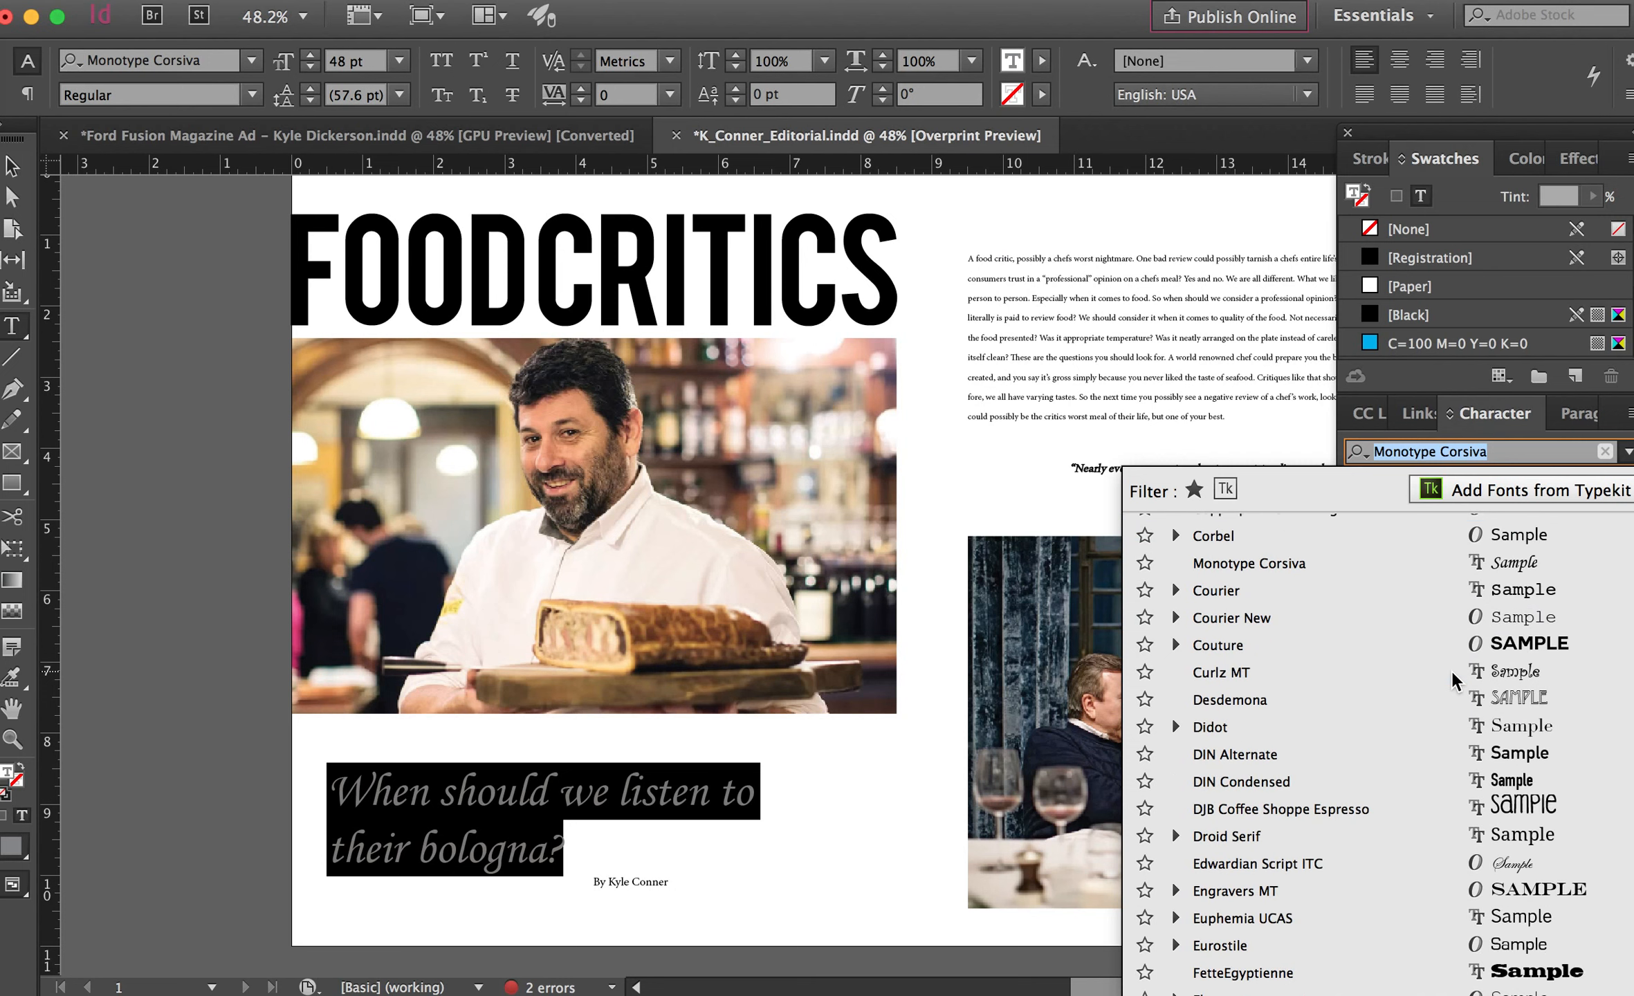
{"action": "scroll", "coordinate": [1454, 681], "scroll_direction": "down", "scroll_amount": 4}
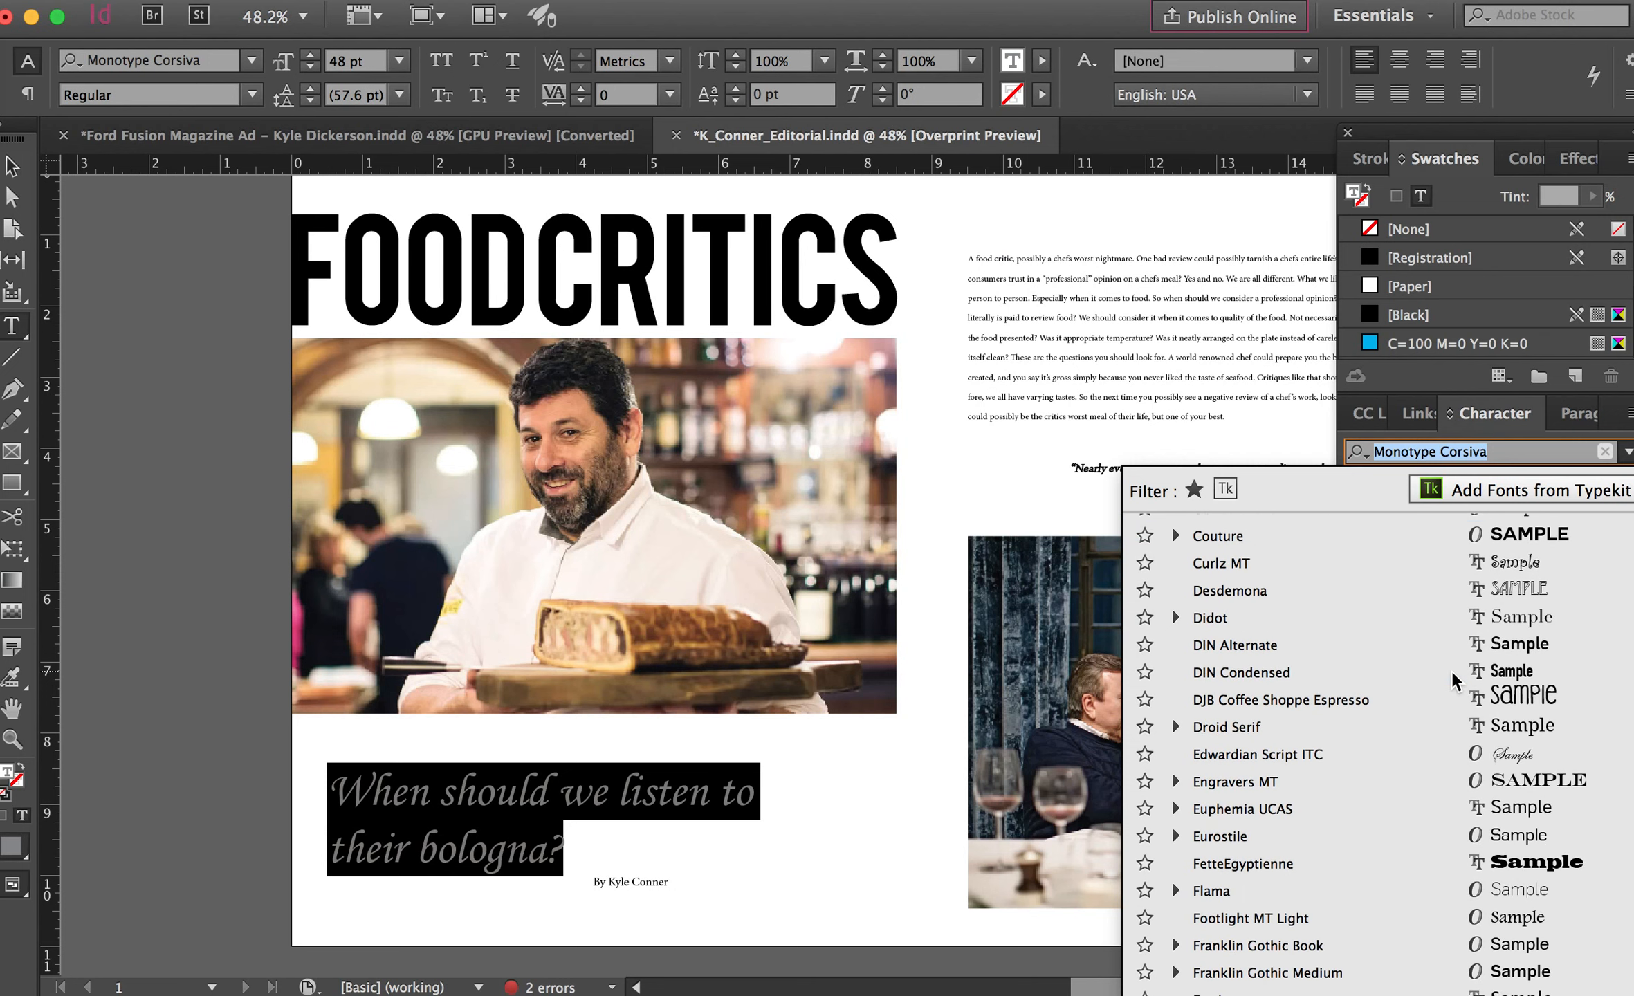
{"action": "scroll", "coordinate": [1453, 682], "scroll_direction": "down", "scroll_amount": 4}
{"action": "scroll", "coordinate": [1453, 681], "scroll_direction": "down", "scroll_amount": 19}
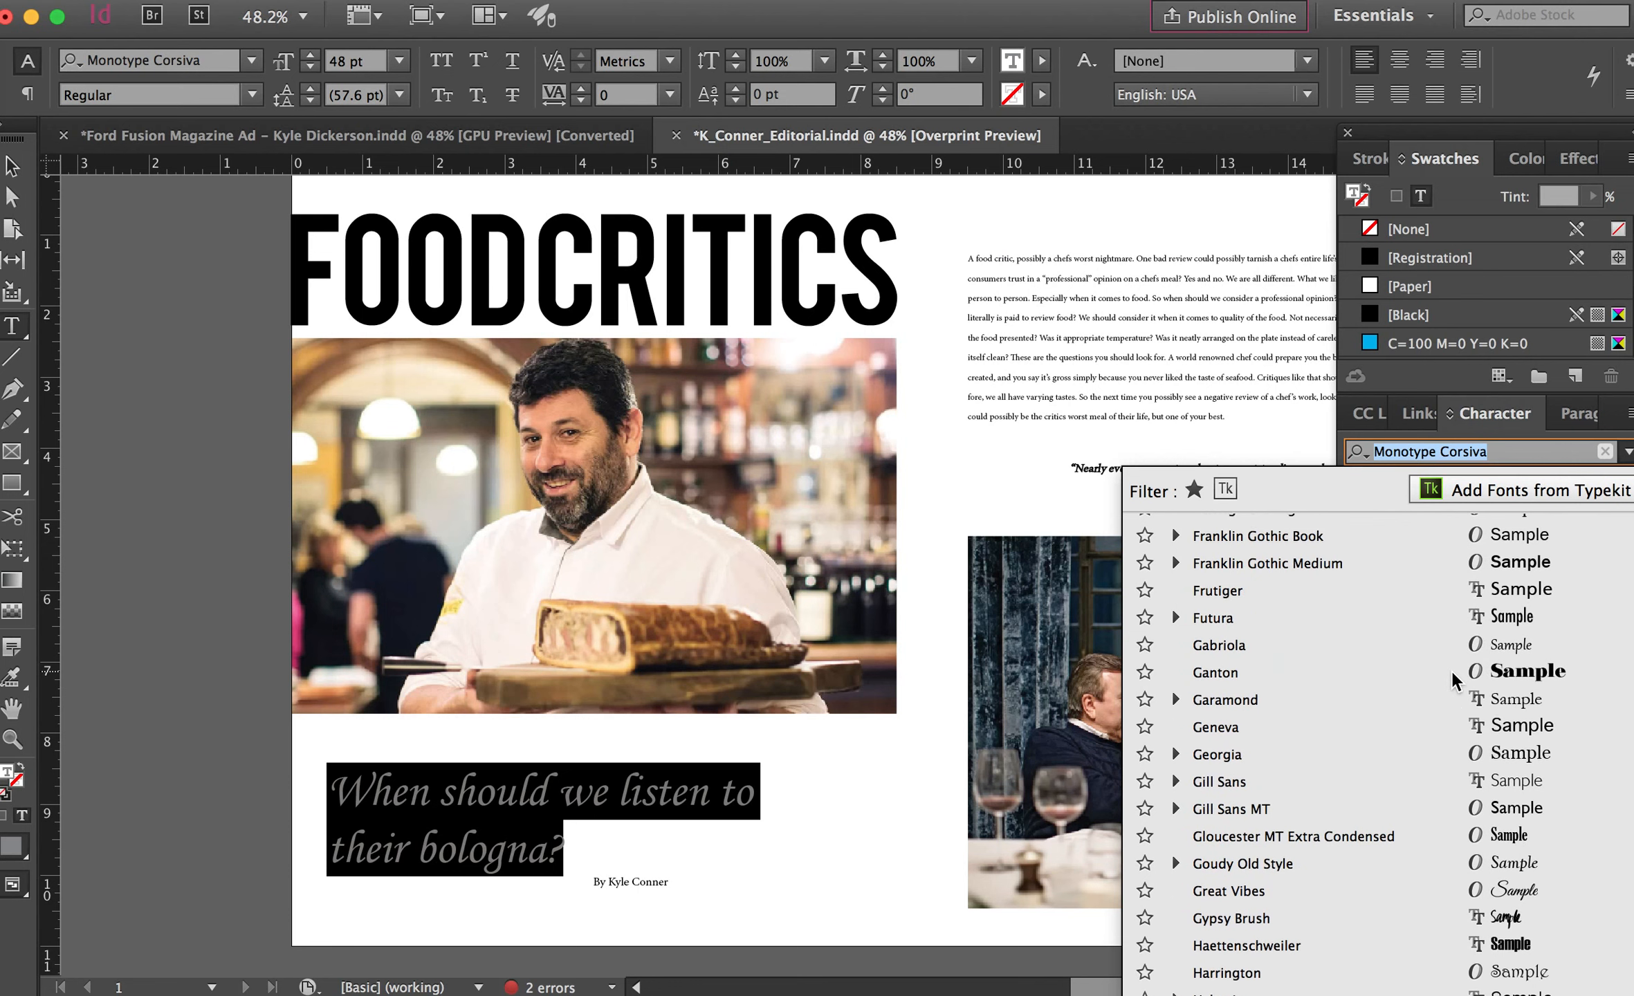
{"action": "scroll", "coordinate": [1453, 682], "scroll_direction": "down", "scroll_amount": 11}
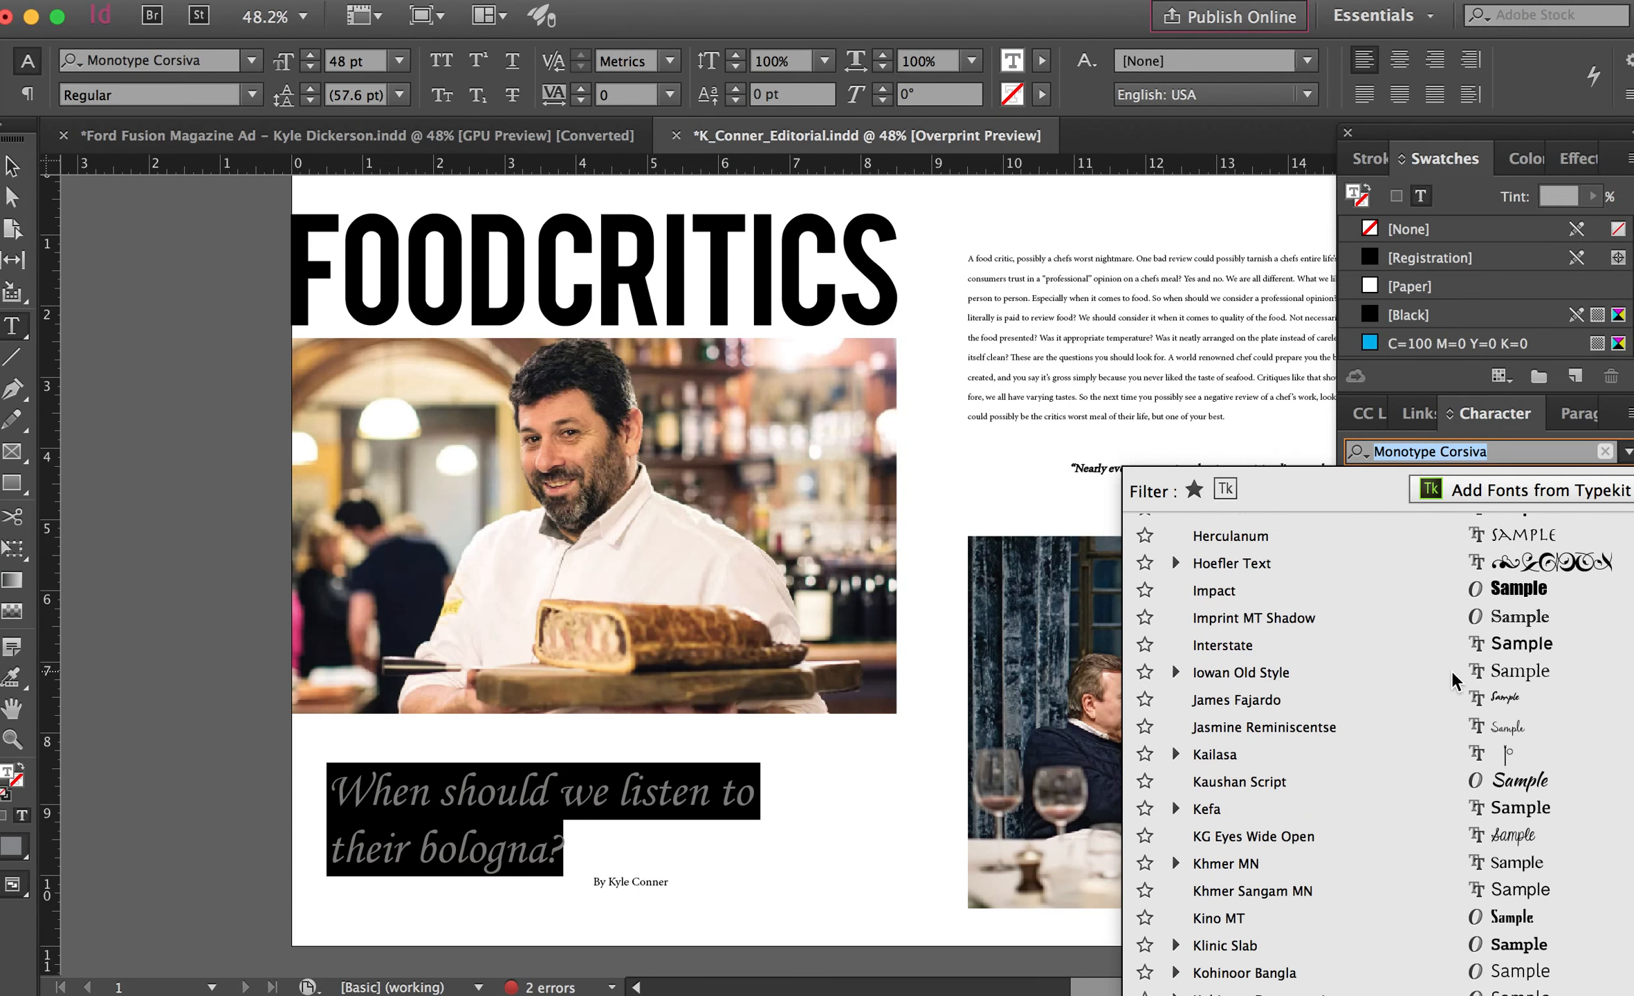
{"action": "scroll", "coordinate": [1454, 682], "scroll_direction": "down", "scroll_amount": 3}
{"action": "scroll", "coordinate": [1453, 682], "scroll_direction": "down", "scroll_amount": 19}
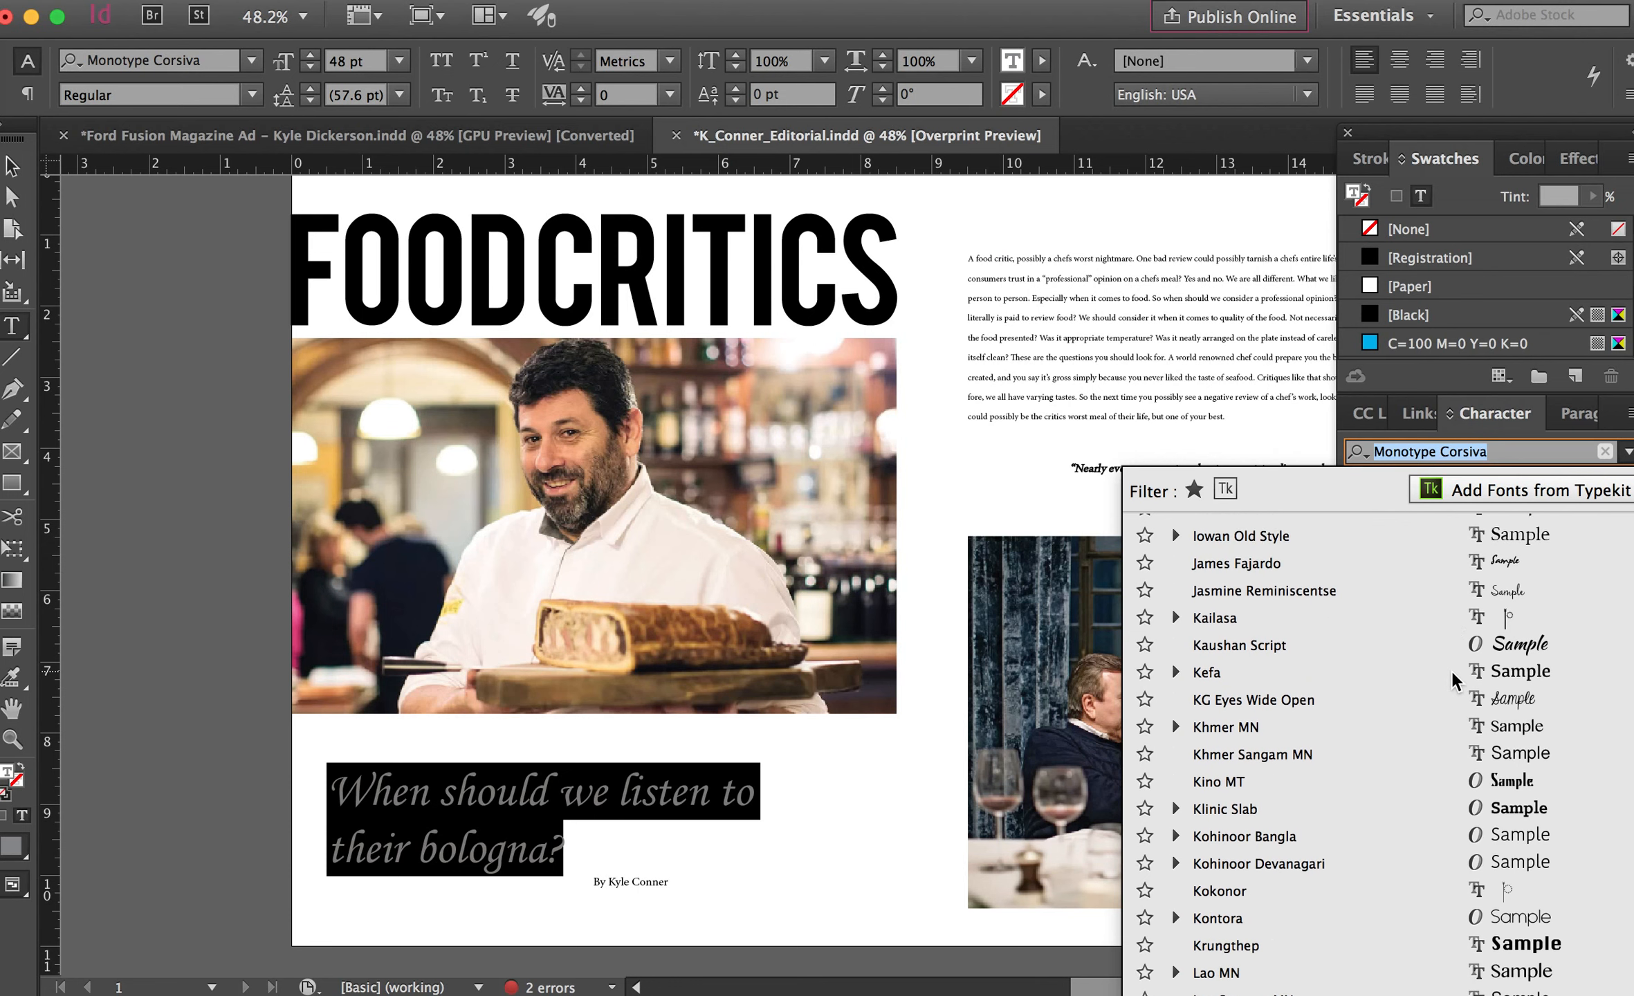
{"action": "scroll", "coordinate": [1454, 678], "scroll_direction": "down", "scroll_amount": 9}
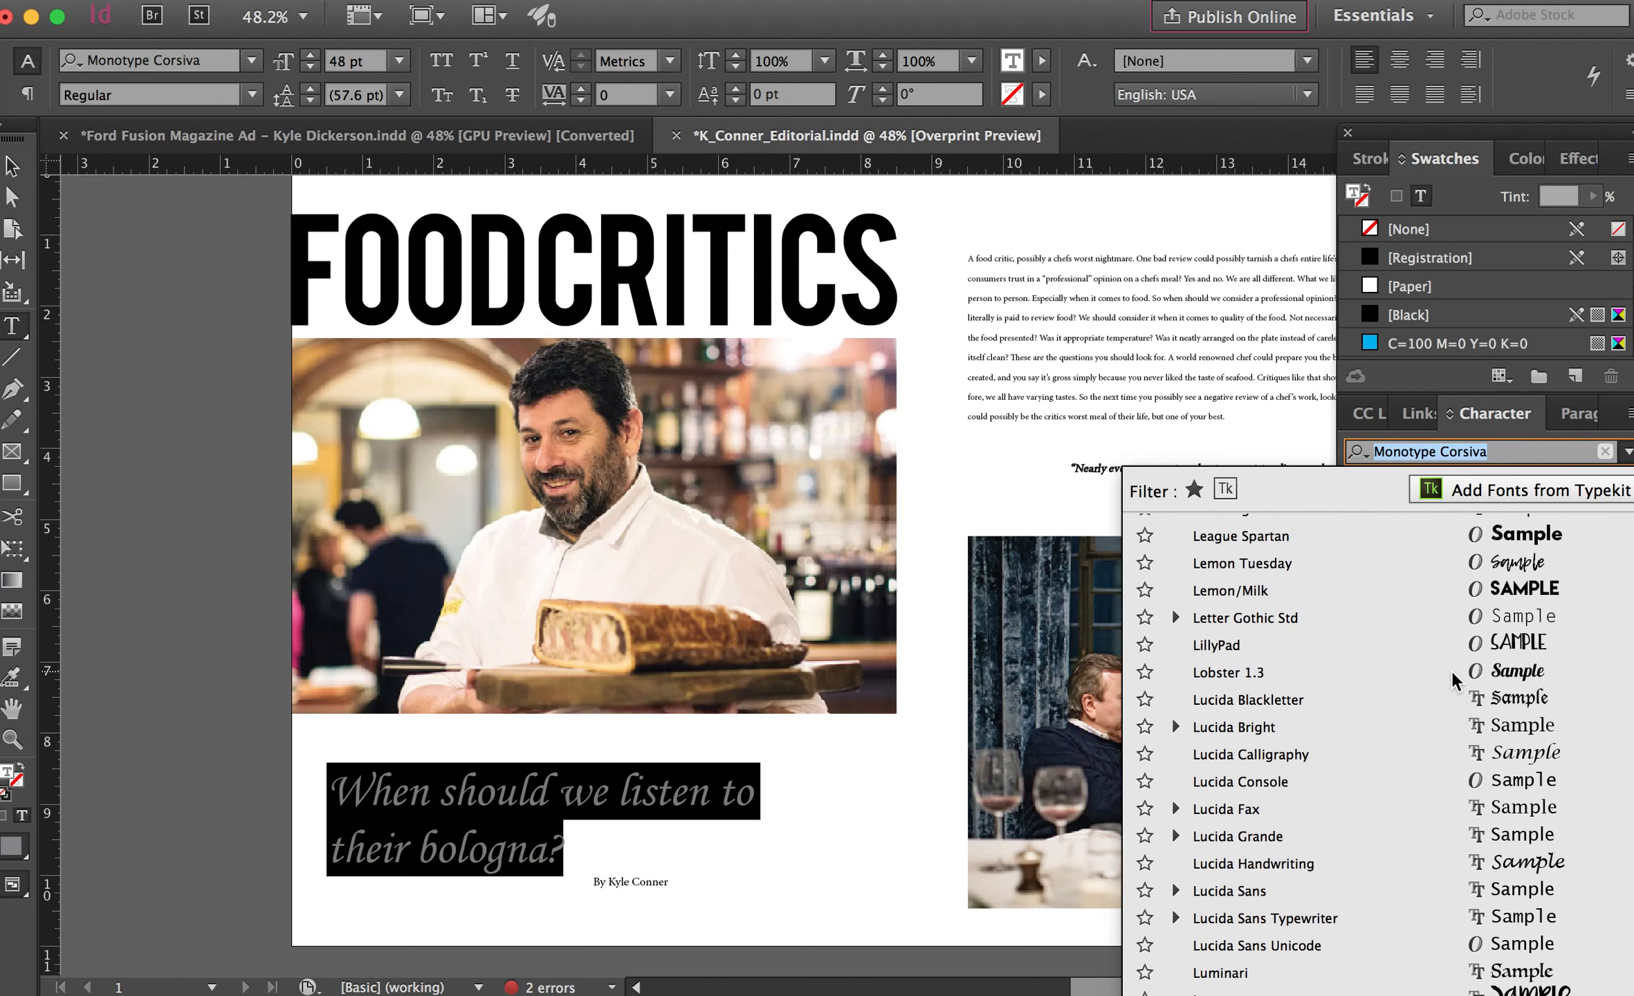
{"action": "scroll", "coordinate": [1454, 680], "scroll_direction": "down", "scroll_amount": 2}
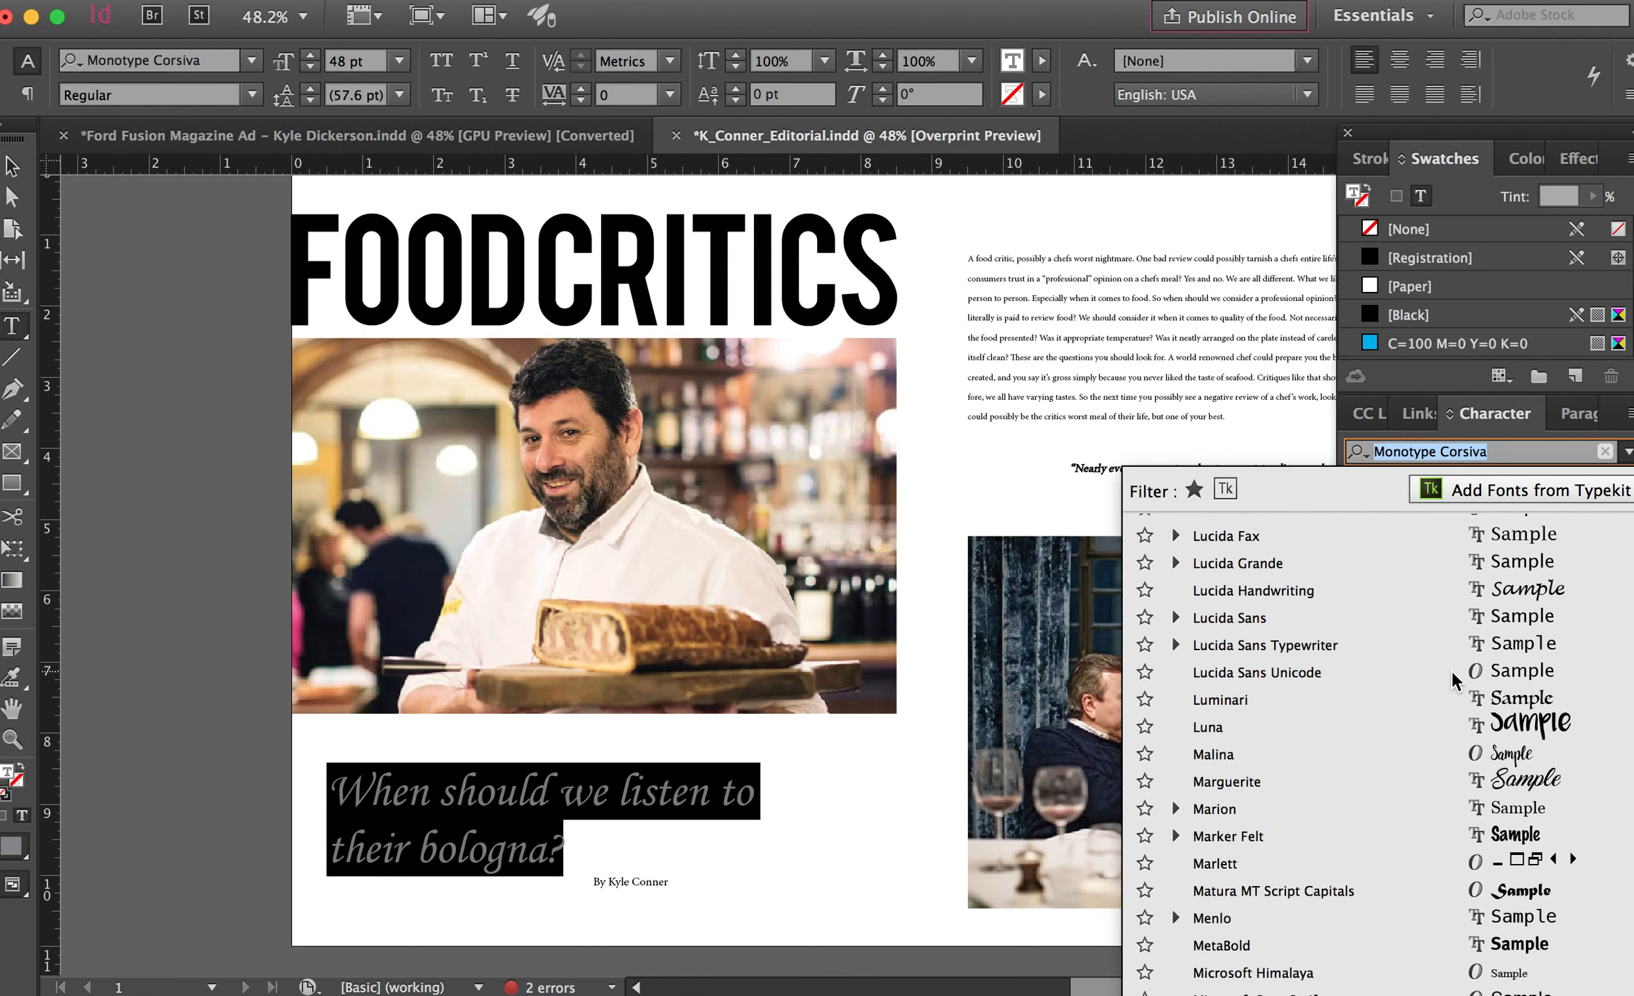
{"action": "scroll", "coordinate": [1453, 682], "scroll_direction": "down", "scroll_amount": 12}
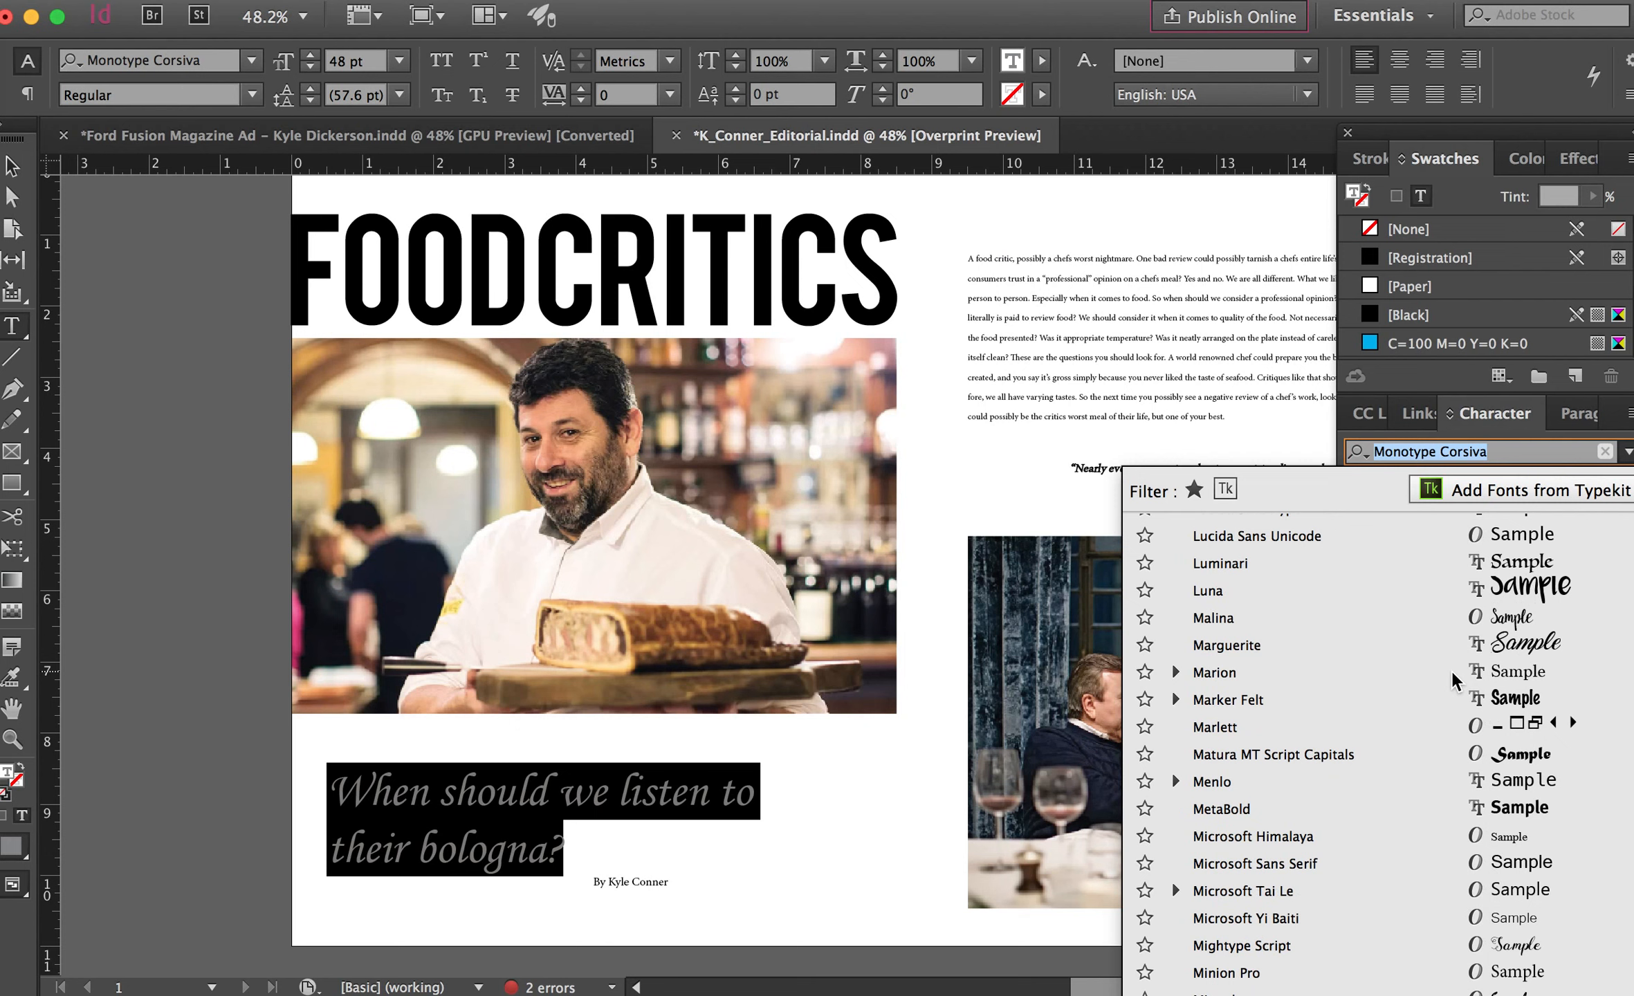
{"action": "scroll", "coordinate": [1454, 680], "scroll_direction": "down", "scroll_amount": 1}
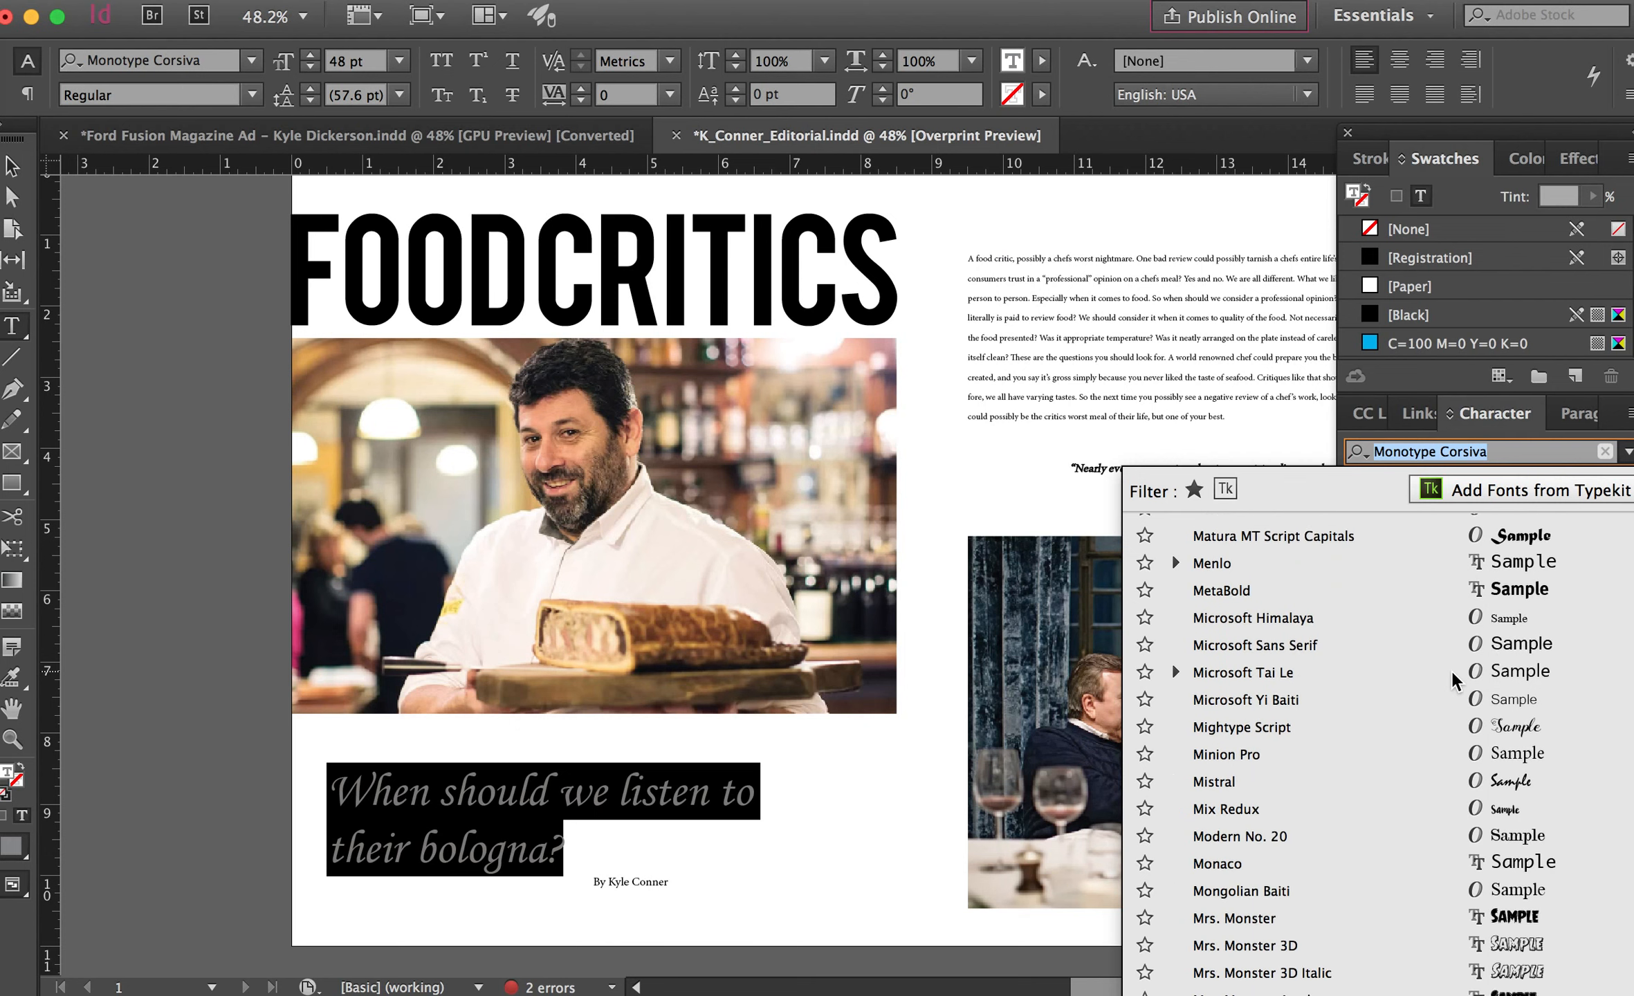
{"action": "scroll", "coordinate": [1453, 680], "scroll_direction": "down", "scroll_amount": 1}
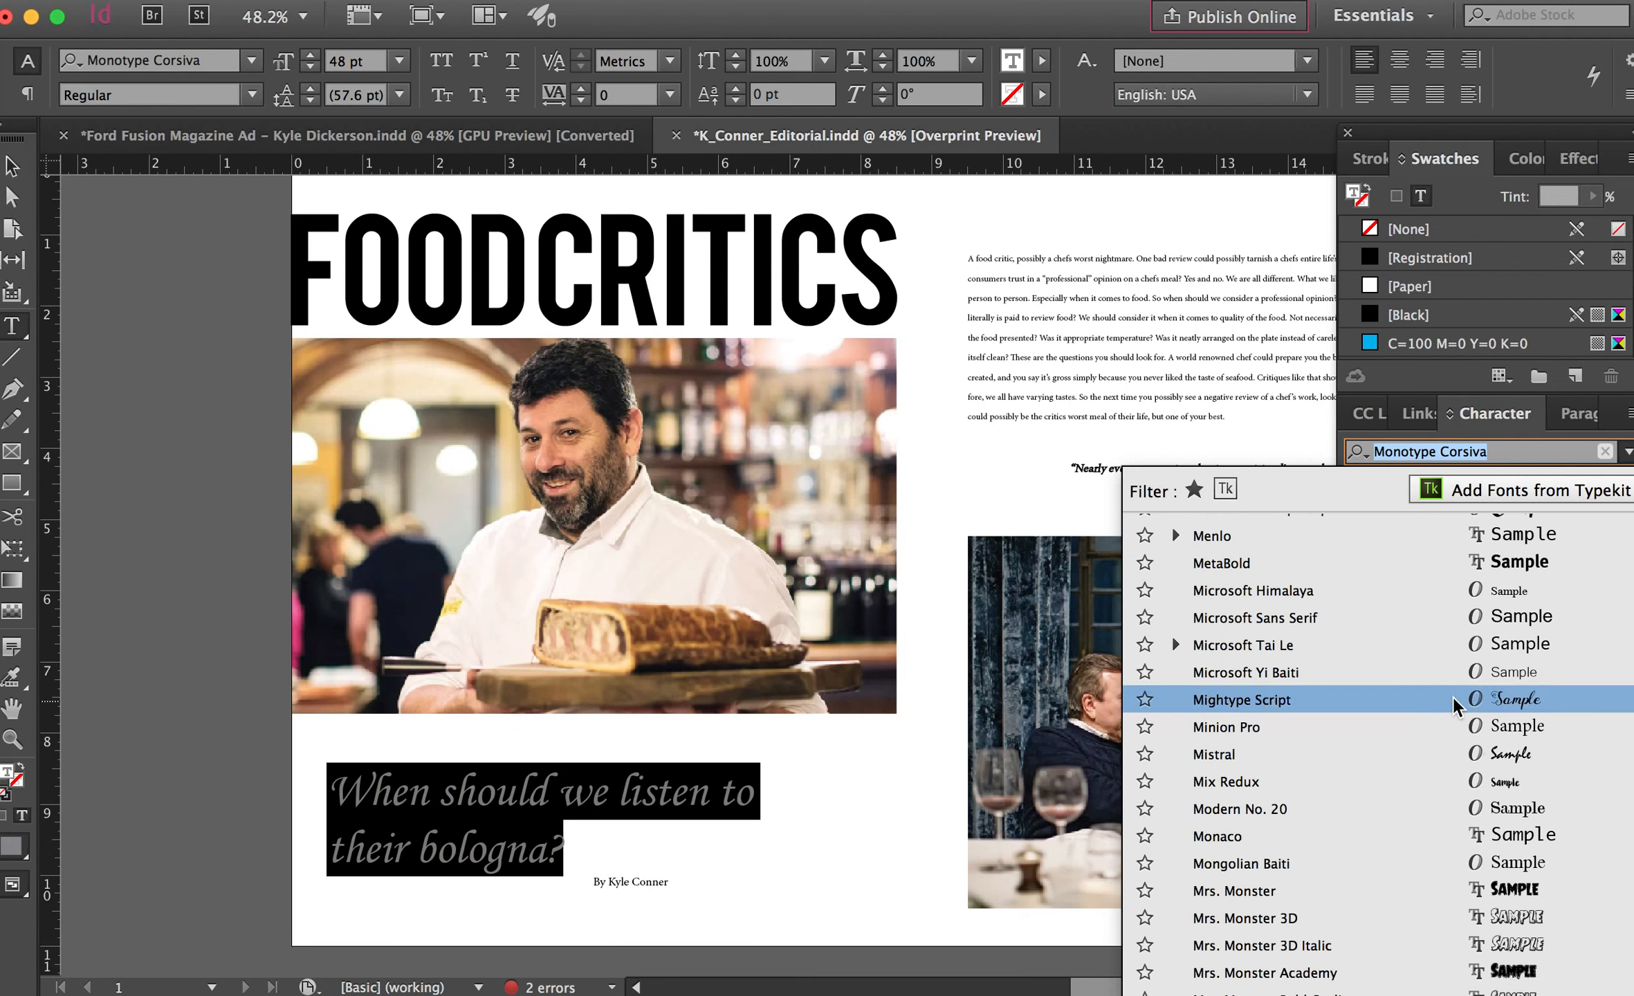
{"action": "left_click", "coordinate": [1439, 700]}
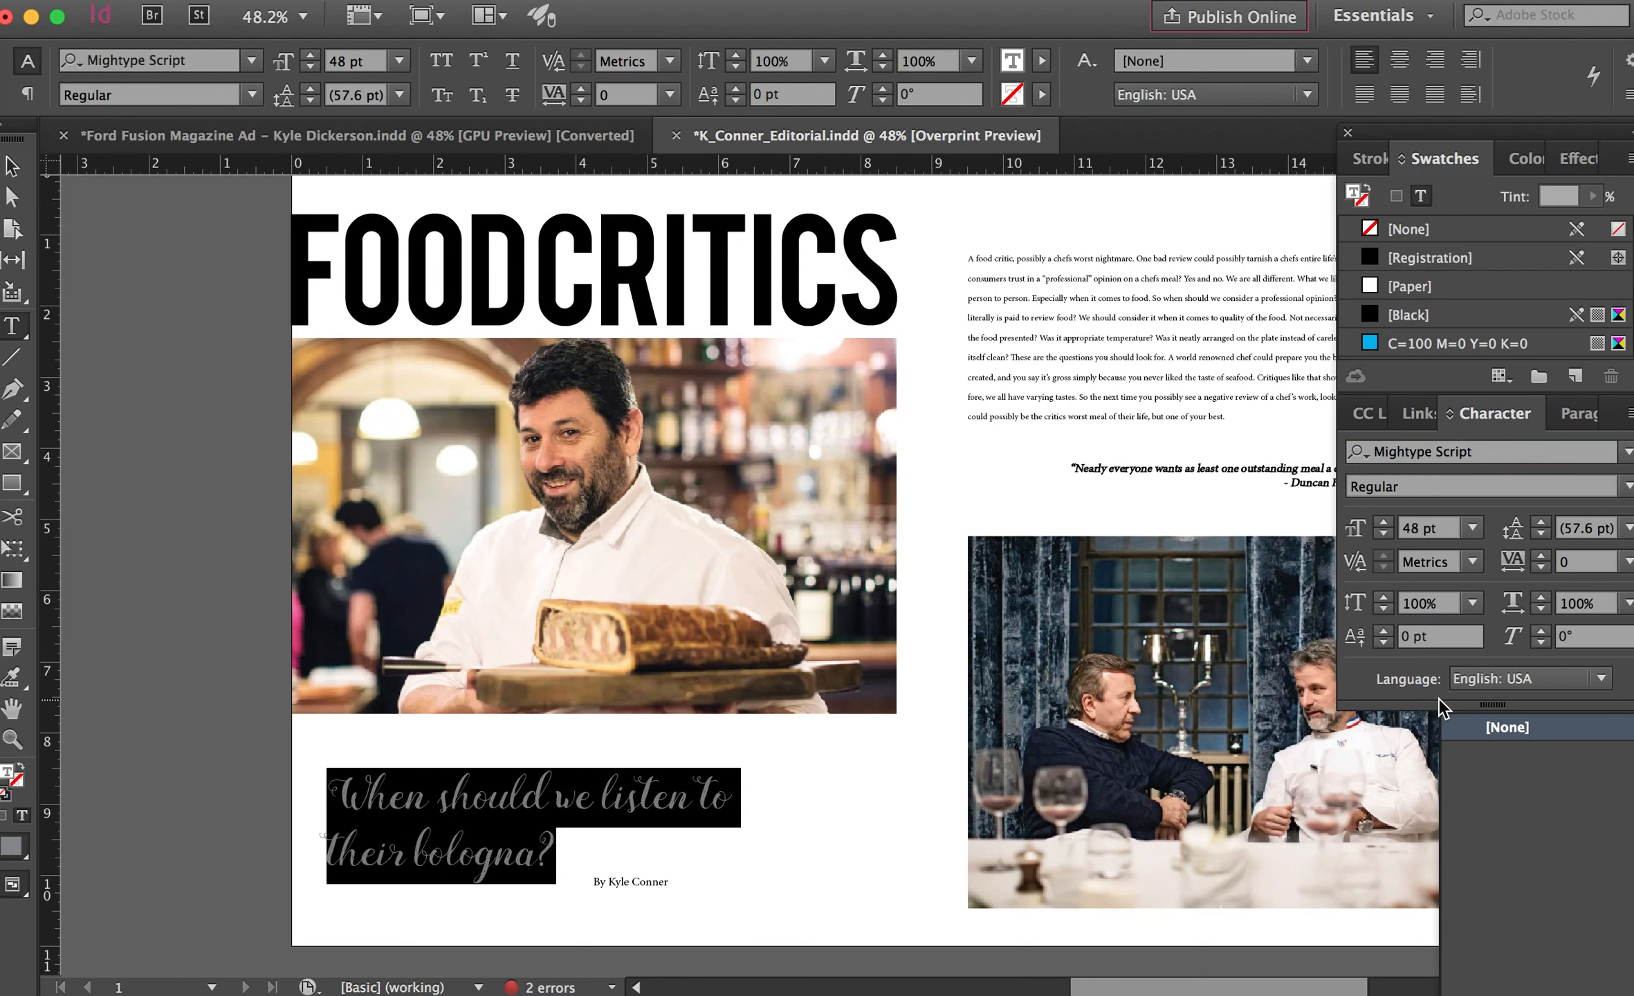
Try the Gypsy Brush font on the subheading text.
{"action": "left_click", "coordinate": [1621, 451]}
{"action": "scroll", "coordinate": [1445, 843], "scroll_direction": "down", "scroll_amount": 10}
{"action": "scroll", "coordinate": [1444, 841], "scroll_direction": "down", "scroll_amount": 20}
{"action": "scroll", "coordinate": [1445, 843], "scroll_direction": "down", "scroll_amount": 15}
{"action": "scroll", "coordinate": [1445, 843], "scroll_direction": "down", "scroll_amount": 3}
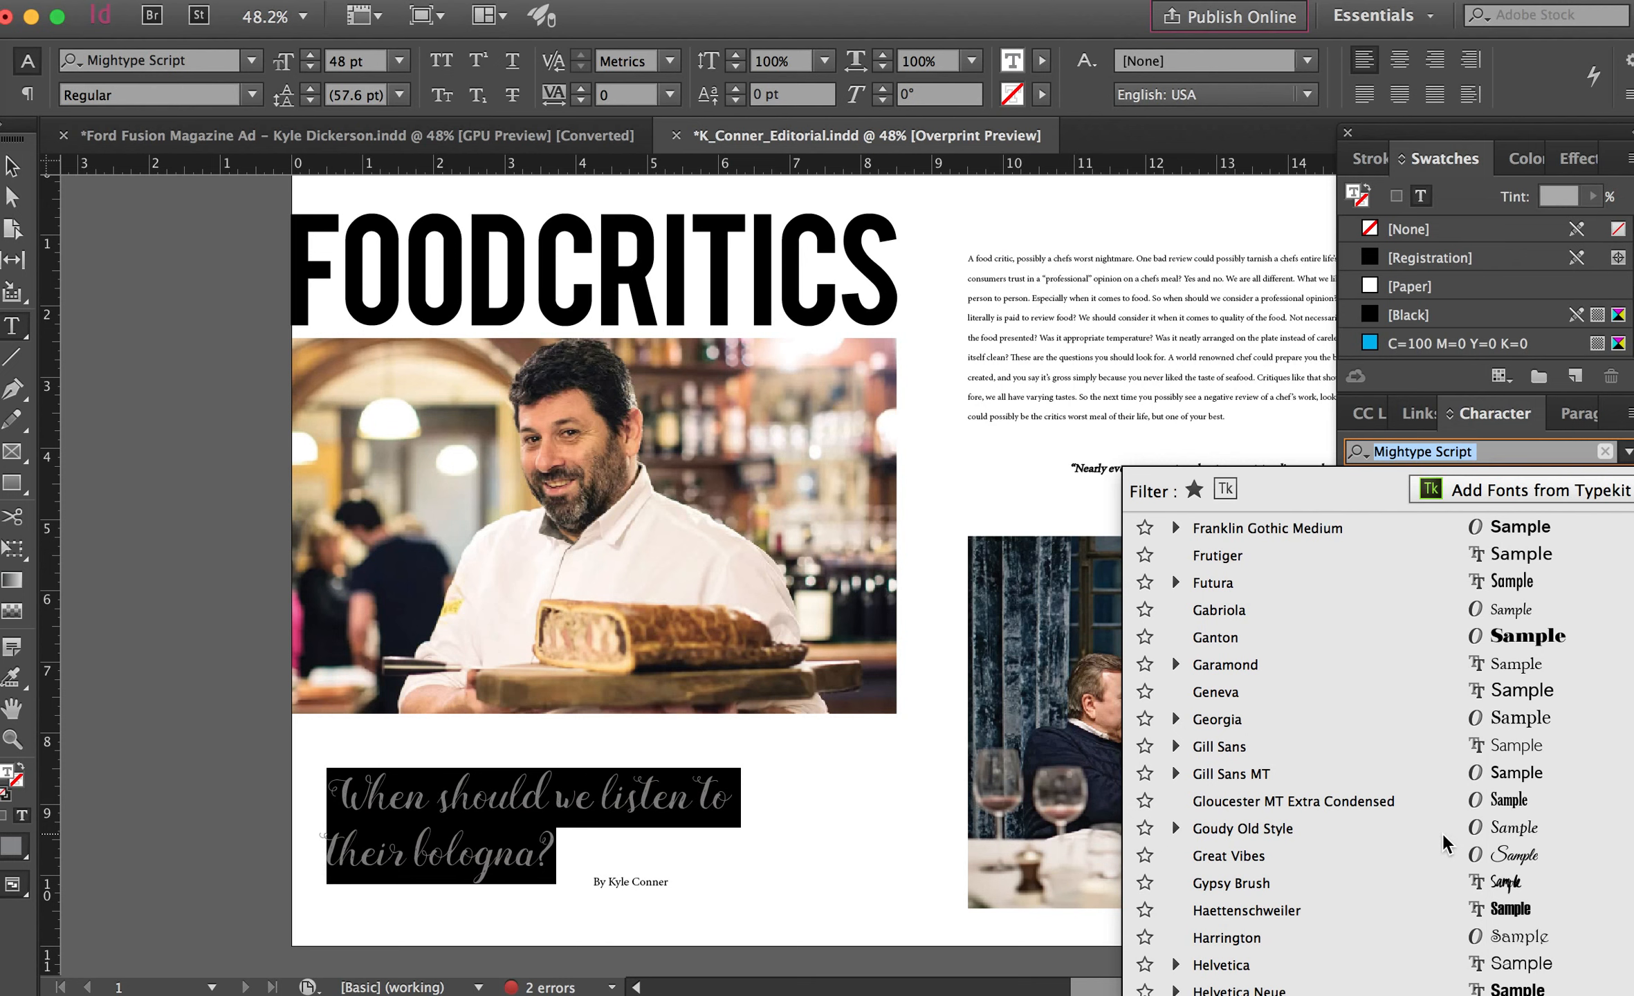
{"action": "left_click", "coordinate": [1324, 886]}
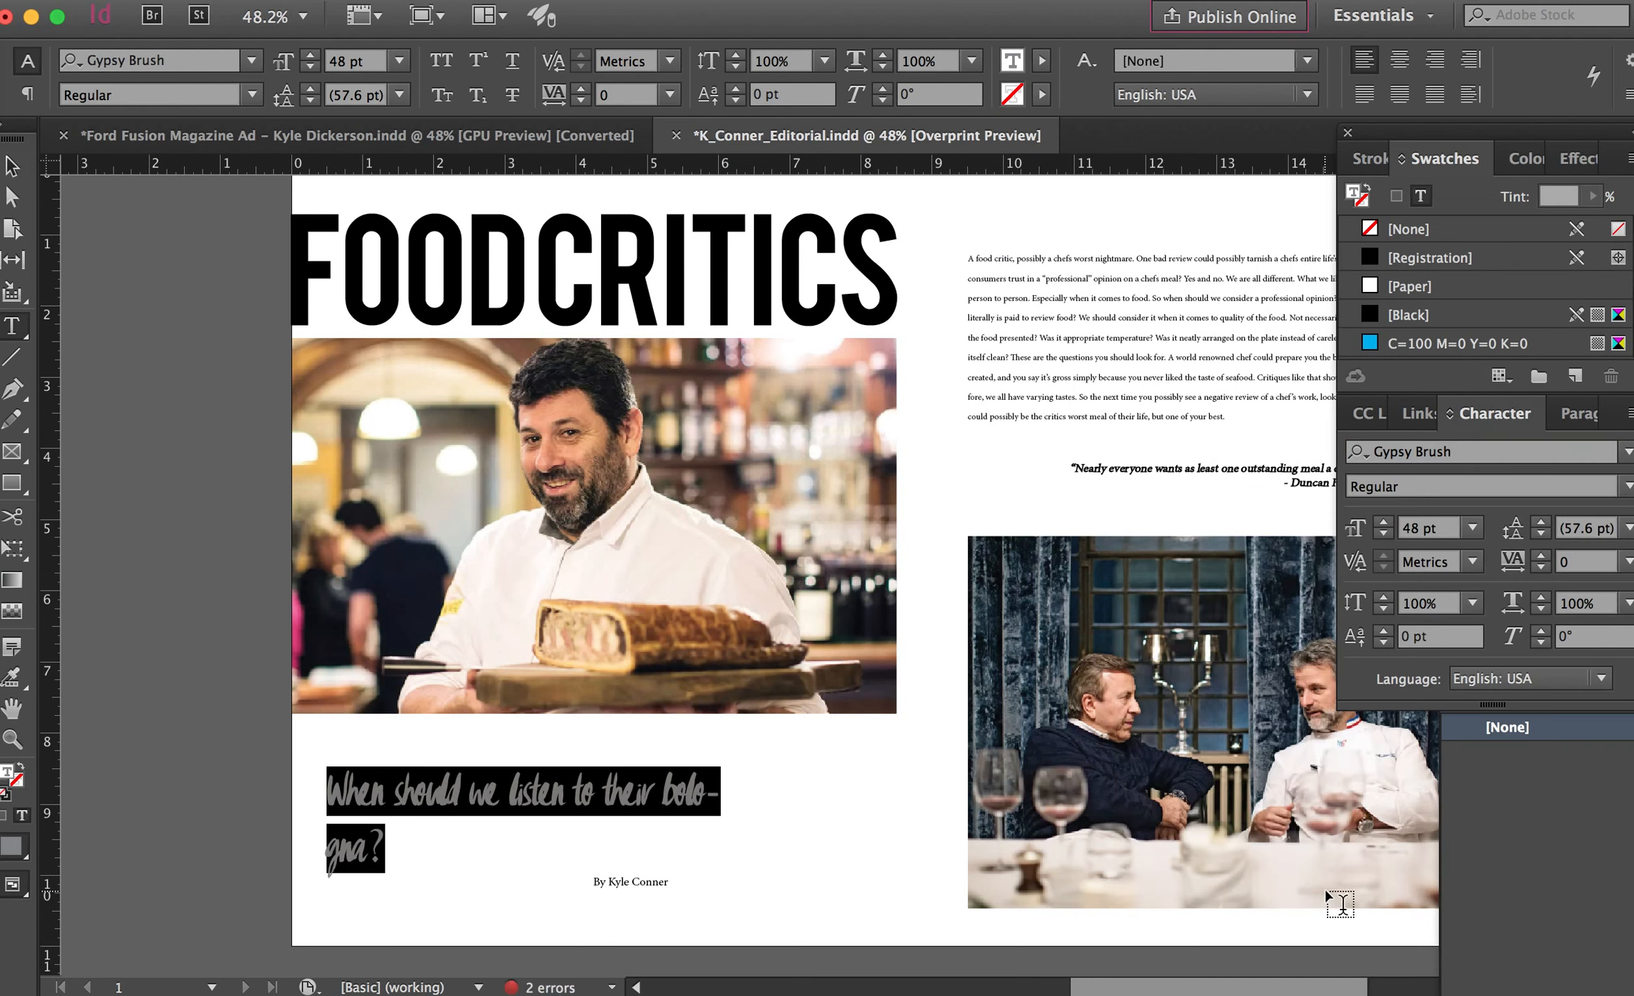
Set the subheading's font to Marguerite.
{"action": "left_click", "coordinate": [1628, 453]}
{"action": "scroll", "coordinate": [1515, 678], "scroll_direction": "down", "scroll_amount": 15}
{"action": "scroll", "coordinate": [1521, 702], "scroll_direction": "down", "scroll_amount": 20}
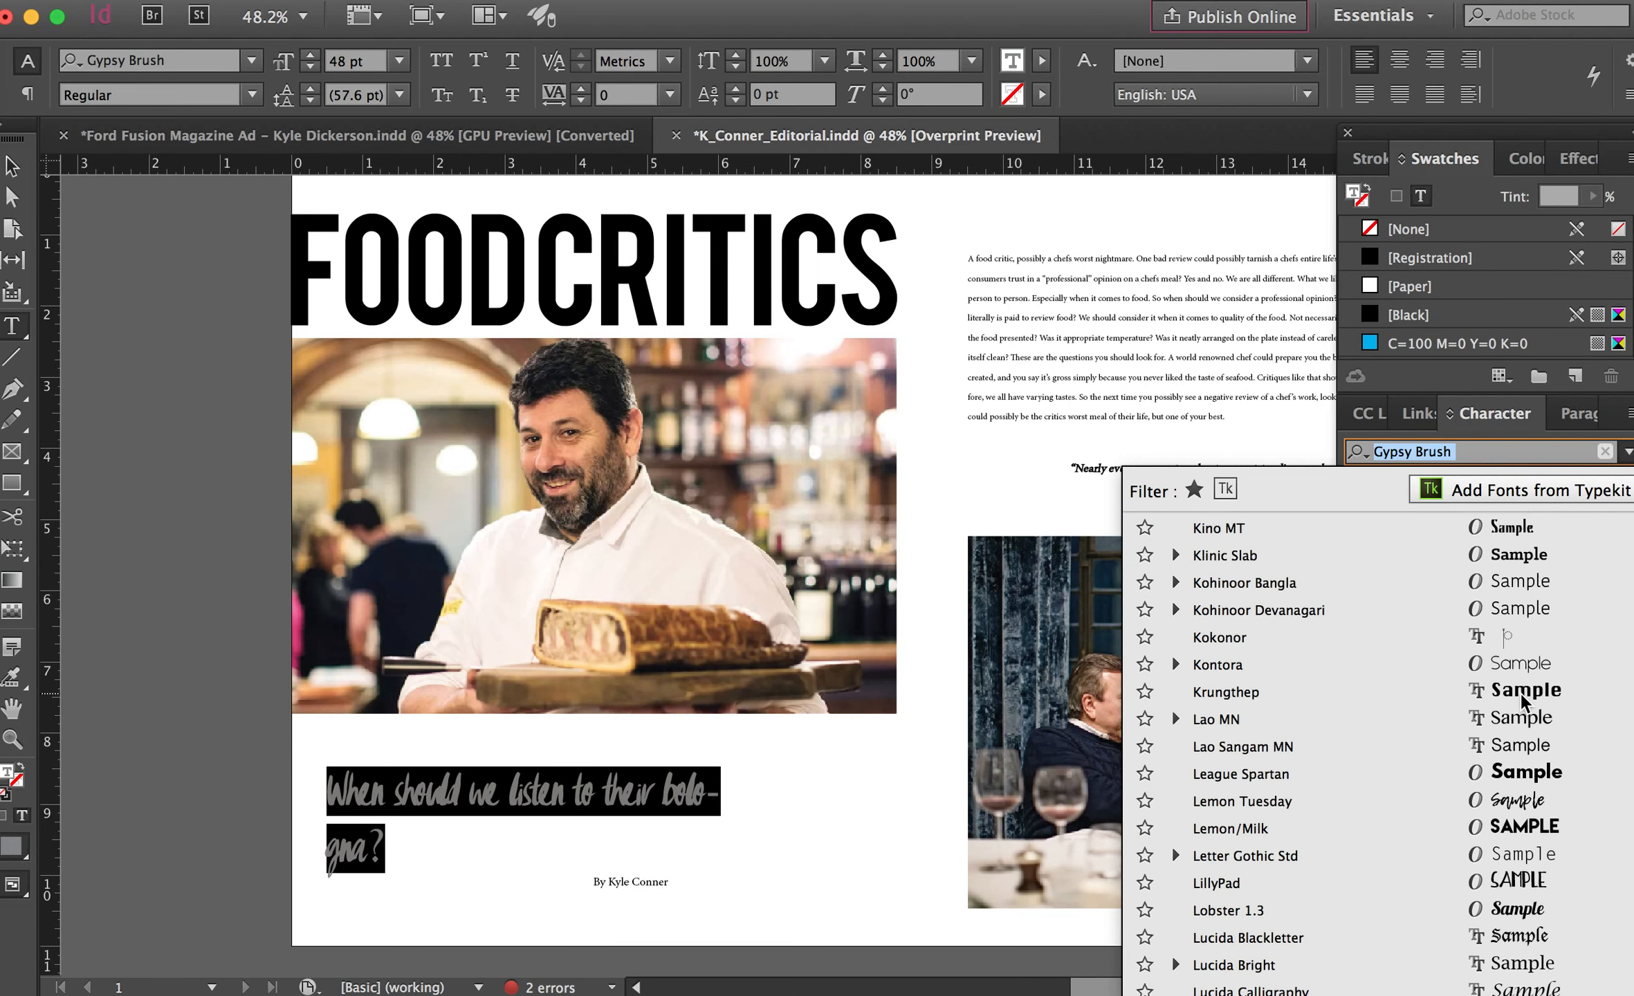
{"action": "scroll", "coordinate": [1521, 701], "scroll_direction": "down", "scroll_amount": 13}
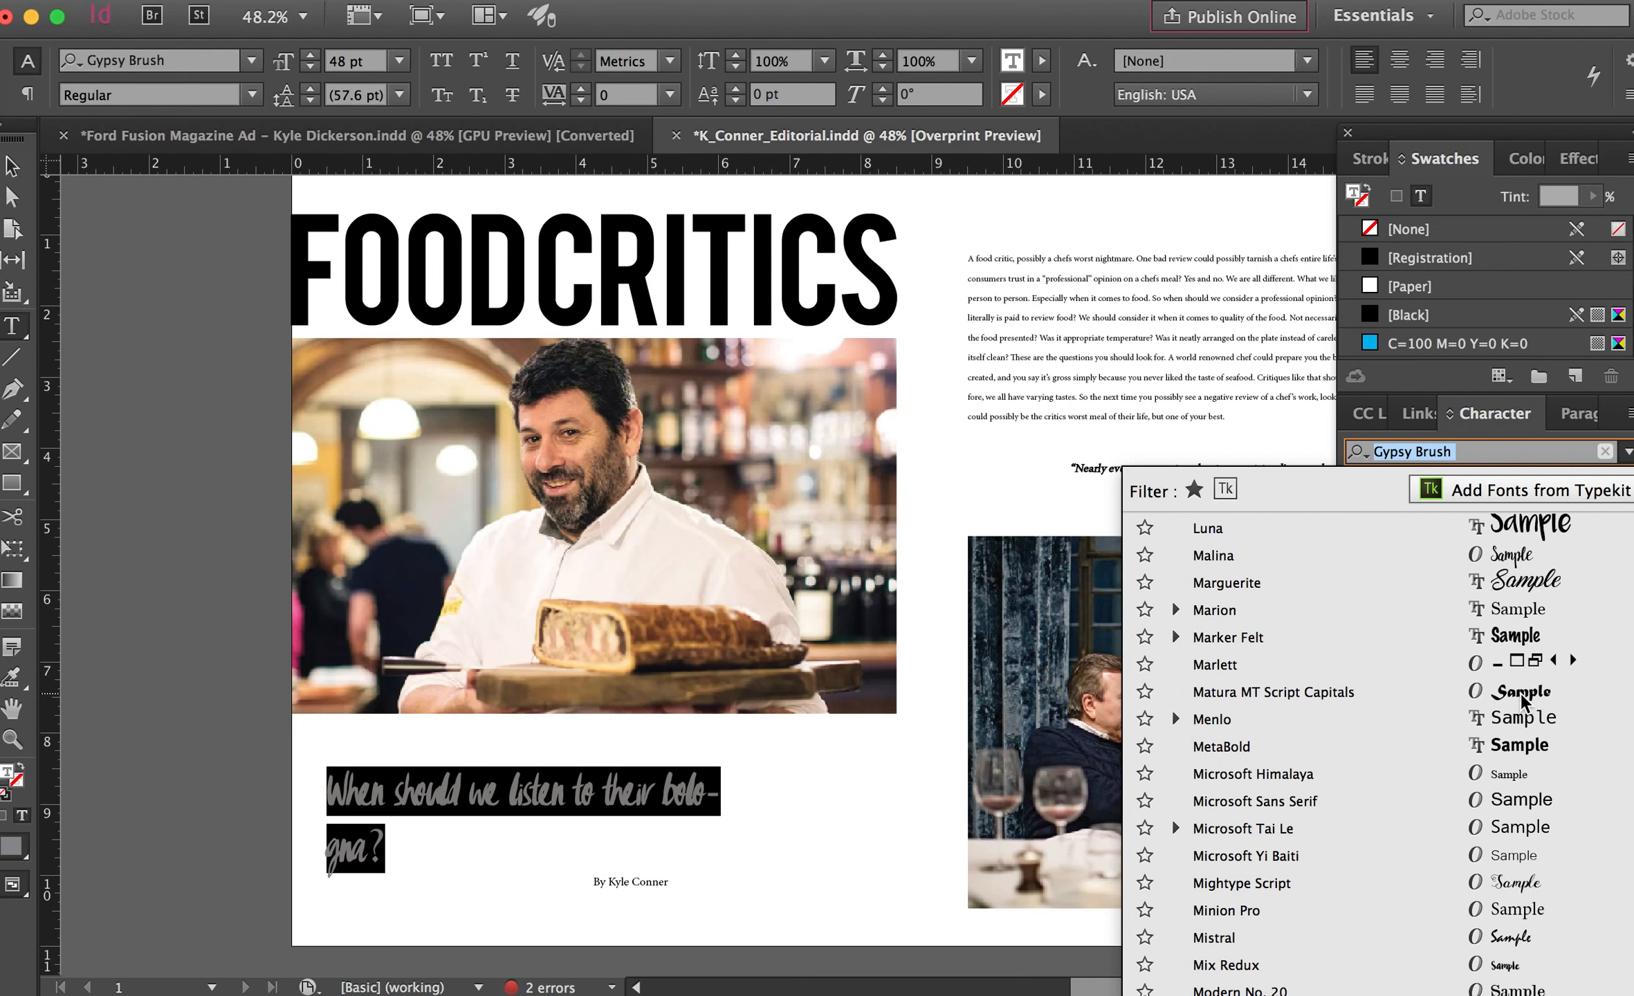
{"action": "left_click", "coordinate": [1494, 585]}
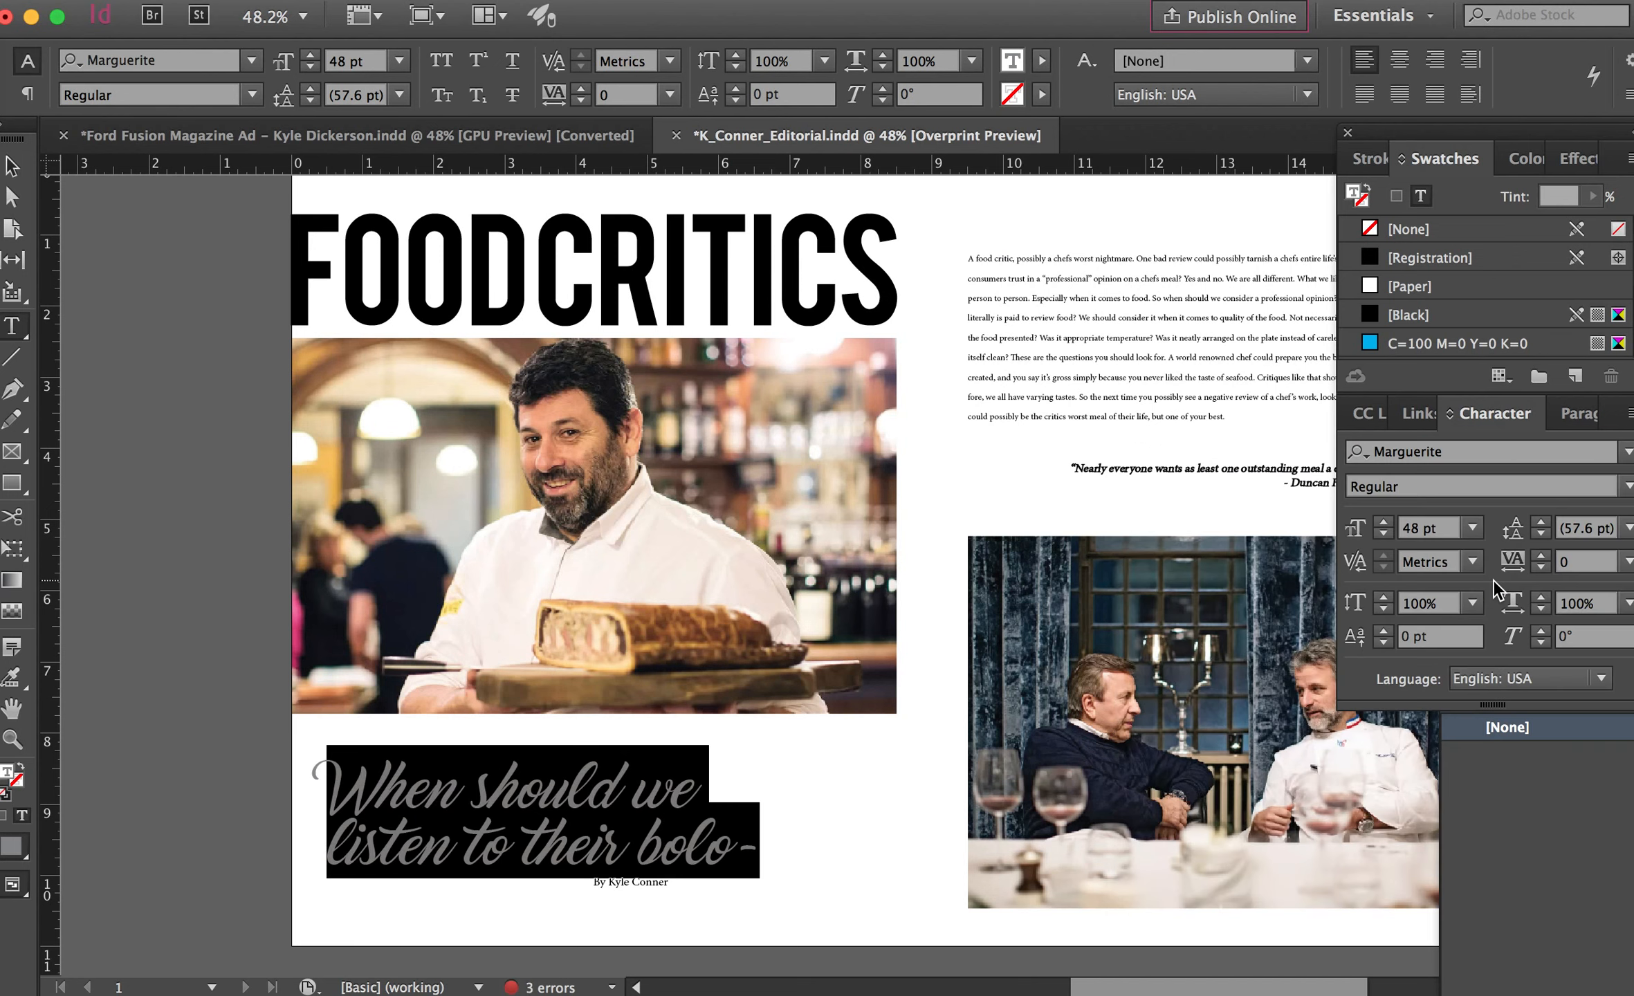
Browse the font list for an alternative to the script and set the selected subheading text to Avenir.
{"action": "left_click", "coordinate": [1630, 456]}
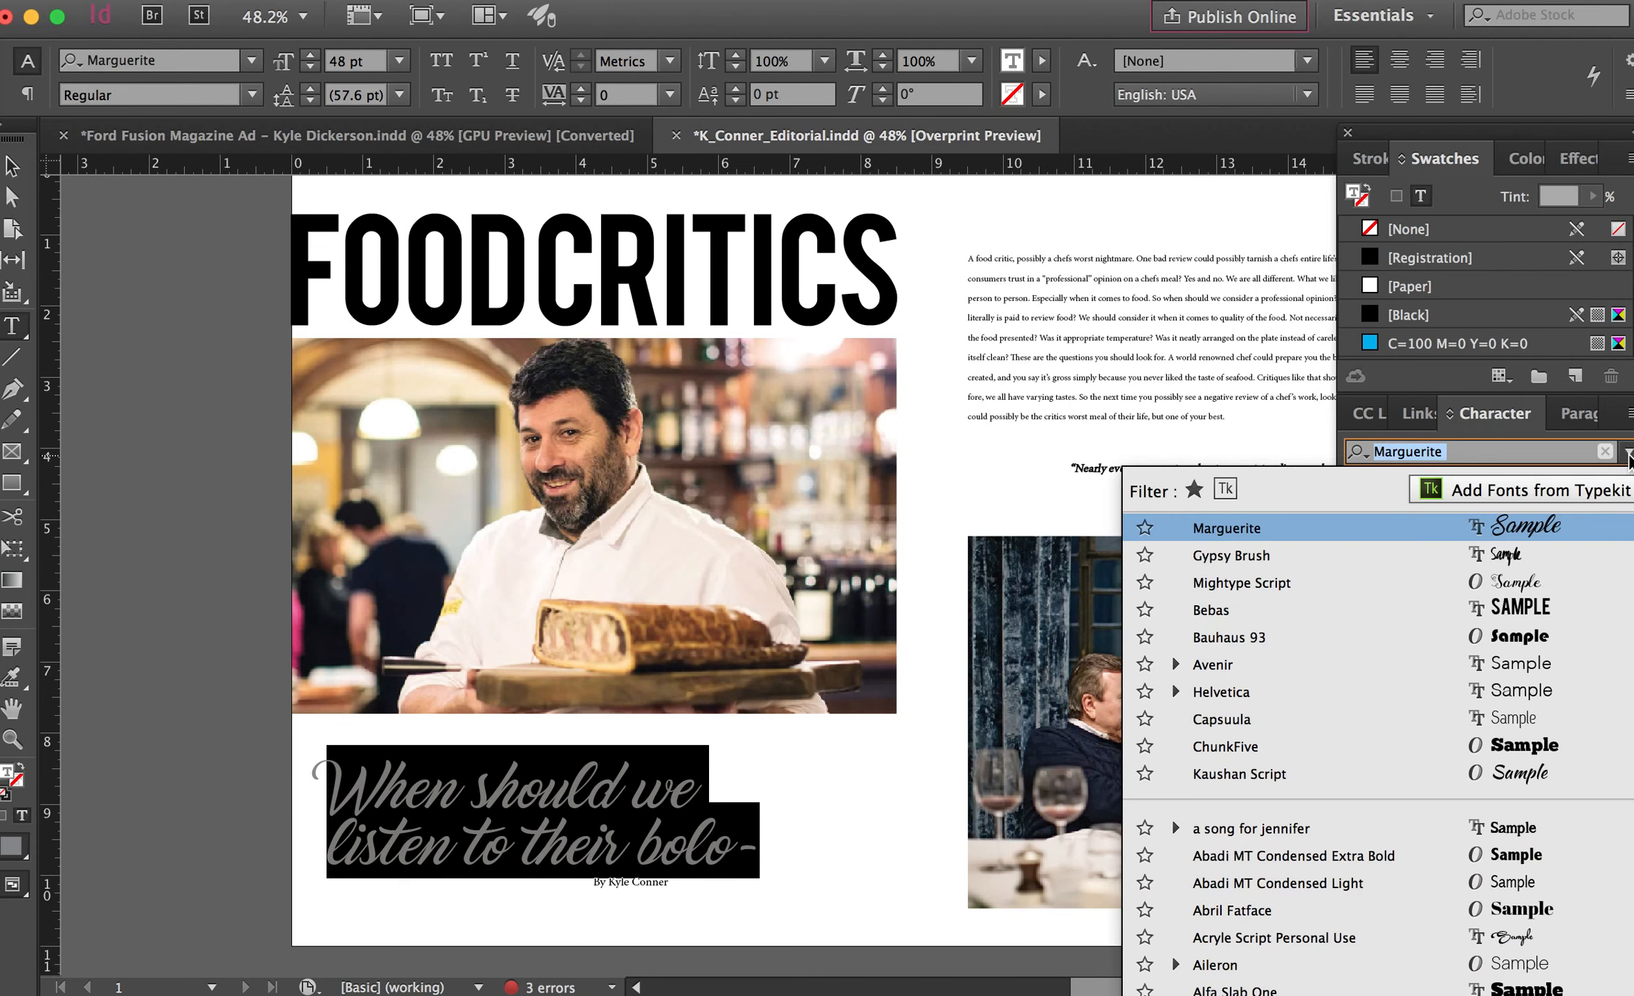
{"action": "scroll", "coordinate": [1171, 818], "scroll_direction": "down", "scroll_amount": 15}
{"action": "scroll", "coordinate": [1441, 832], "scroll_direction": "down", "scroll_amount": 20}
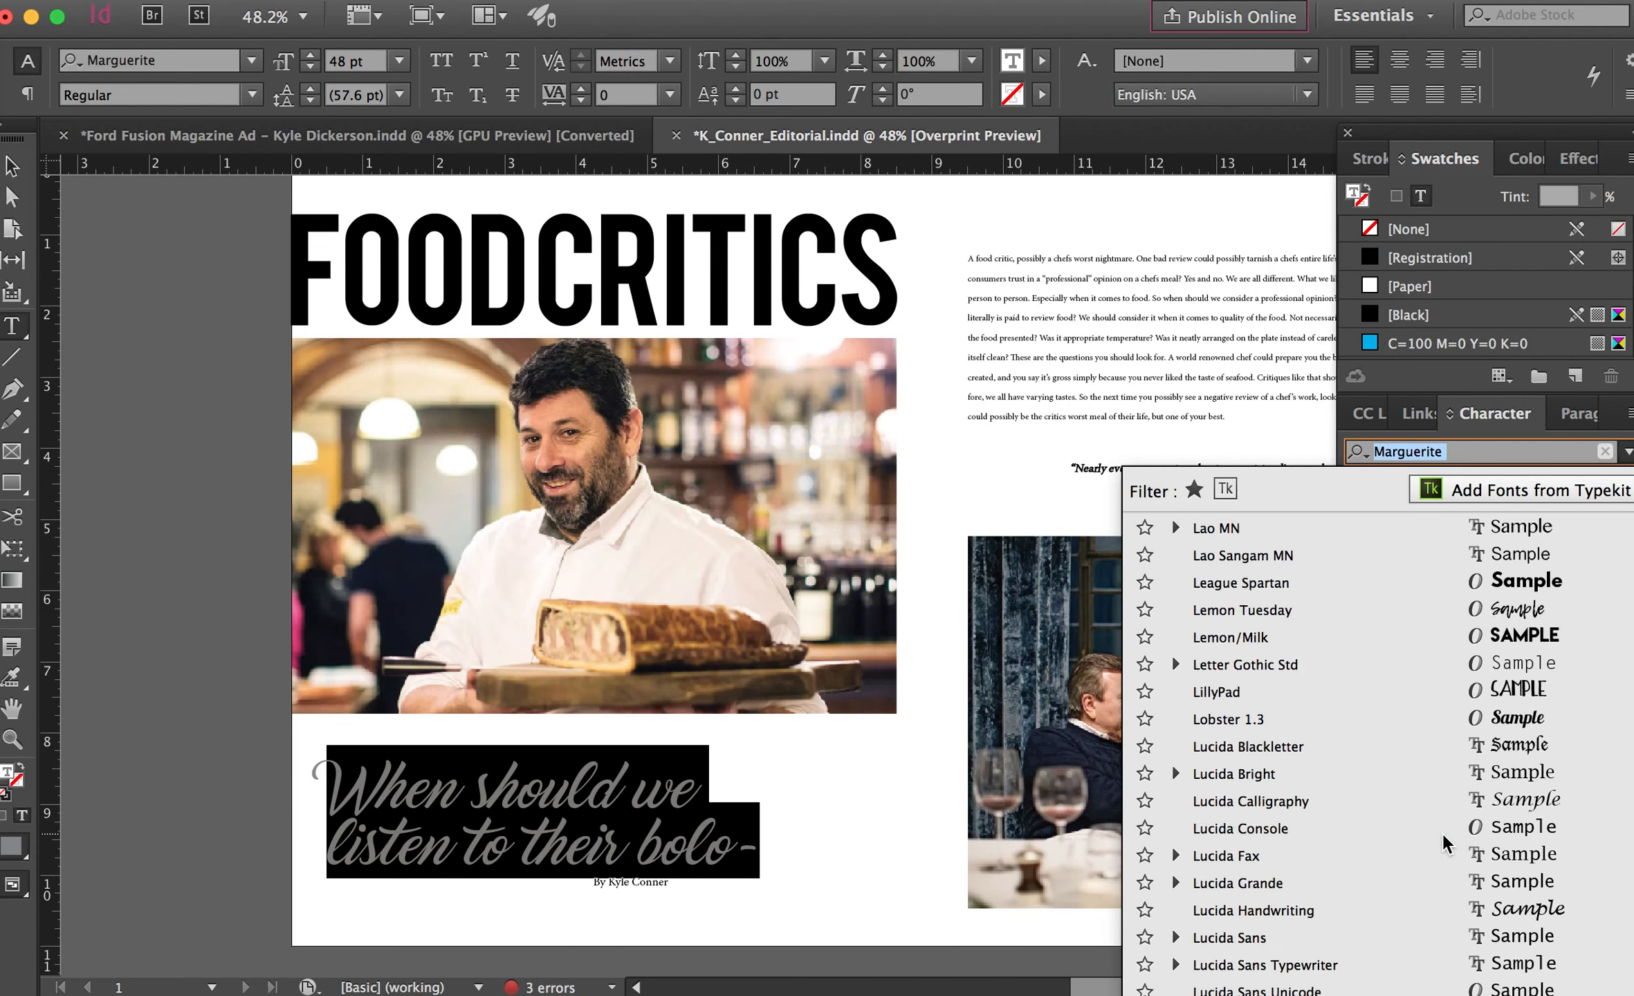
{"action": "scroll", "coordinate": [1444, 841], "scroll_direction": "down", "scroll_amount": 2}
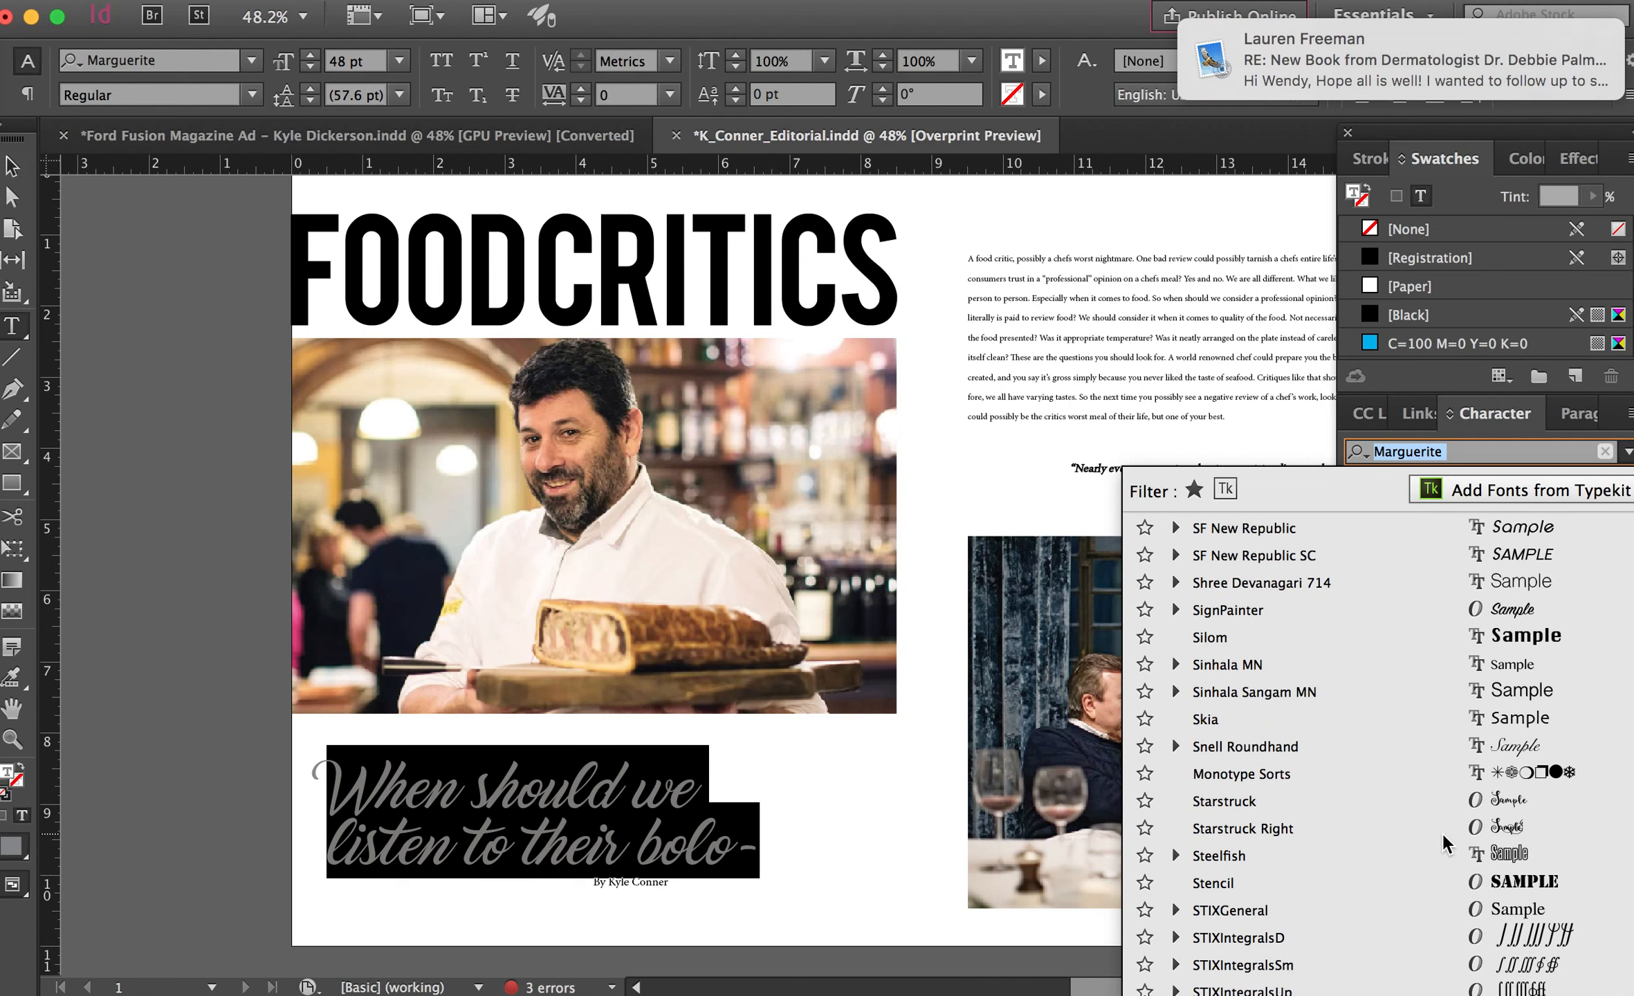
{"action": "scroll", "coordinate": [1444, 843], "scroll_direction": "down", "scroll_amount": 20}
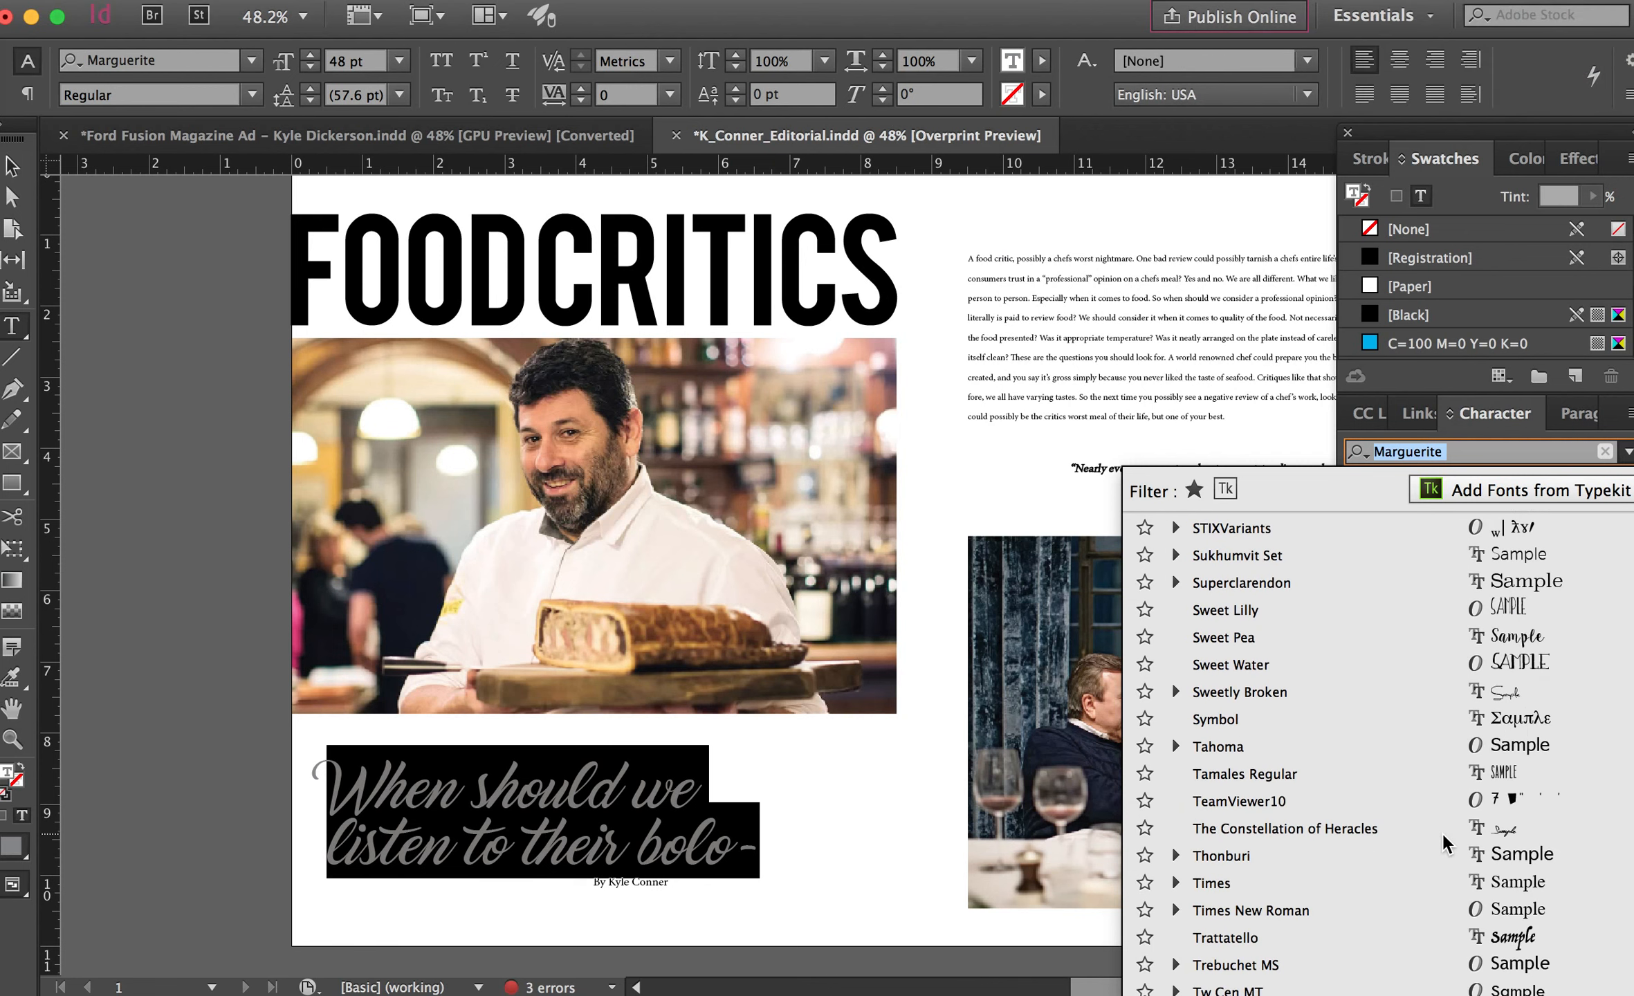
{"action": "scroll", "coordinate": [1444, 843], "scroll_direction": "down", "scroll_amount": 10}
{"action": "scroll", "coordinate": [1445, 842], "scroll_direction": "up", "scroll_amount": 20}
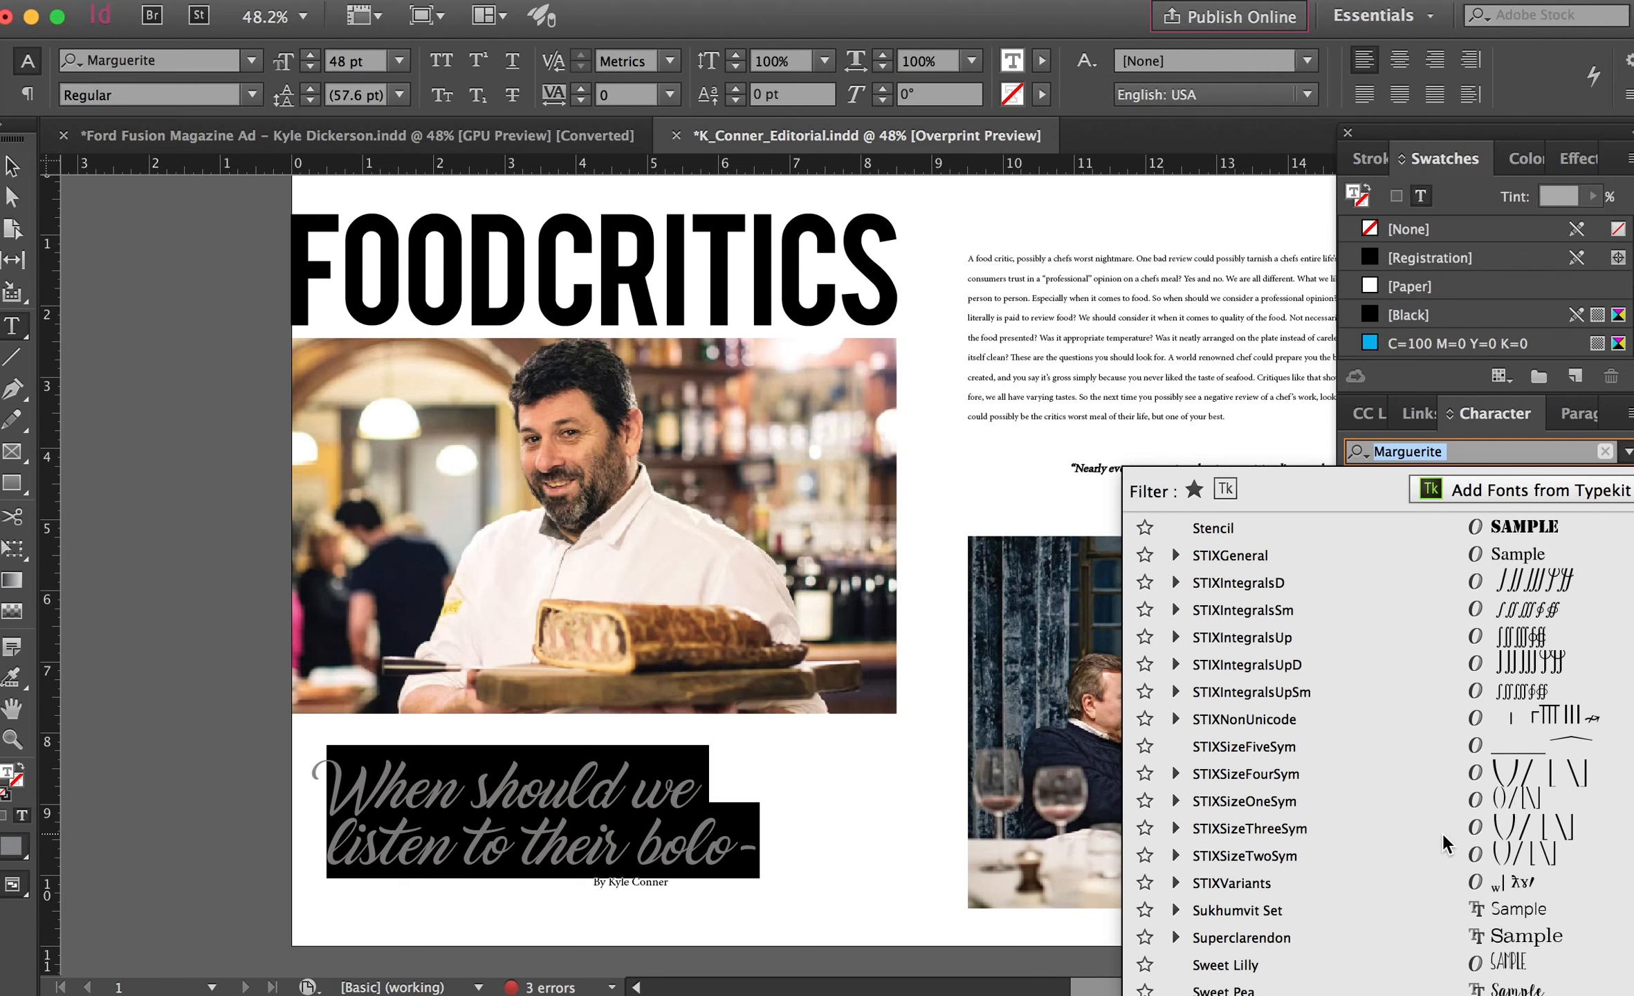
{"action": "scroll", "coordinate": [1441, 831], "scroll_direction": "up", "scroll_amount": 6}
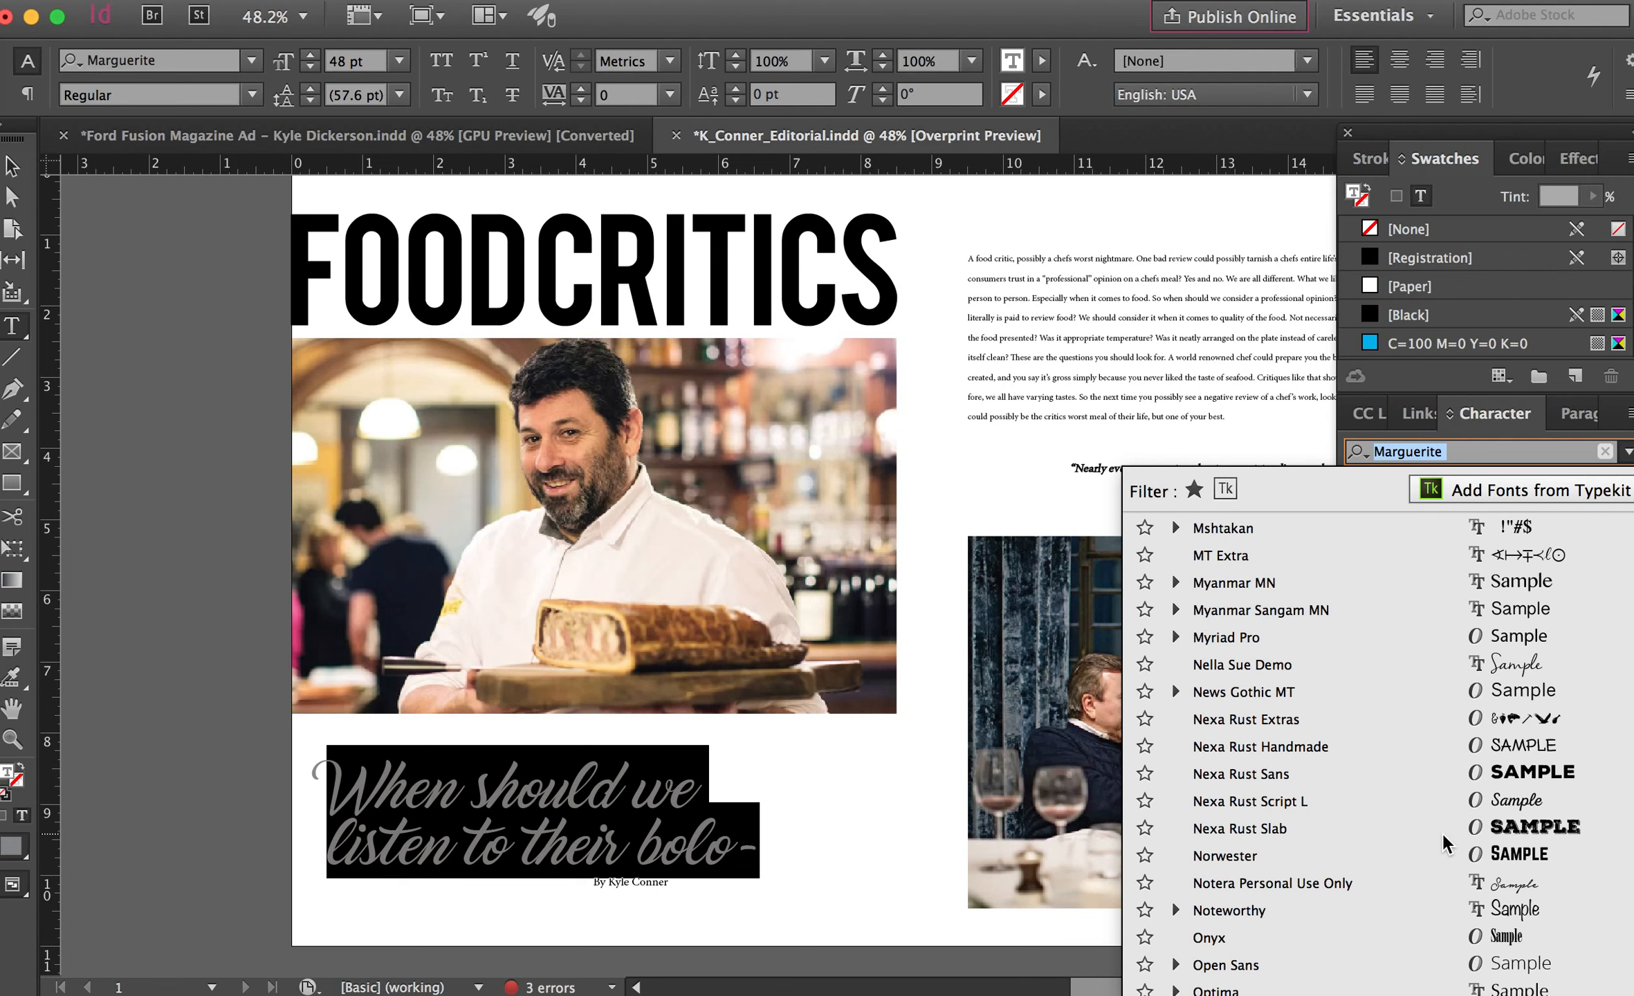
{"action": "scroll", "coordinate": [1441, 831], "scroll_direction": "up", "scroll_amount": 20}
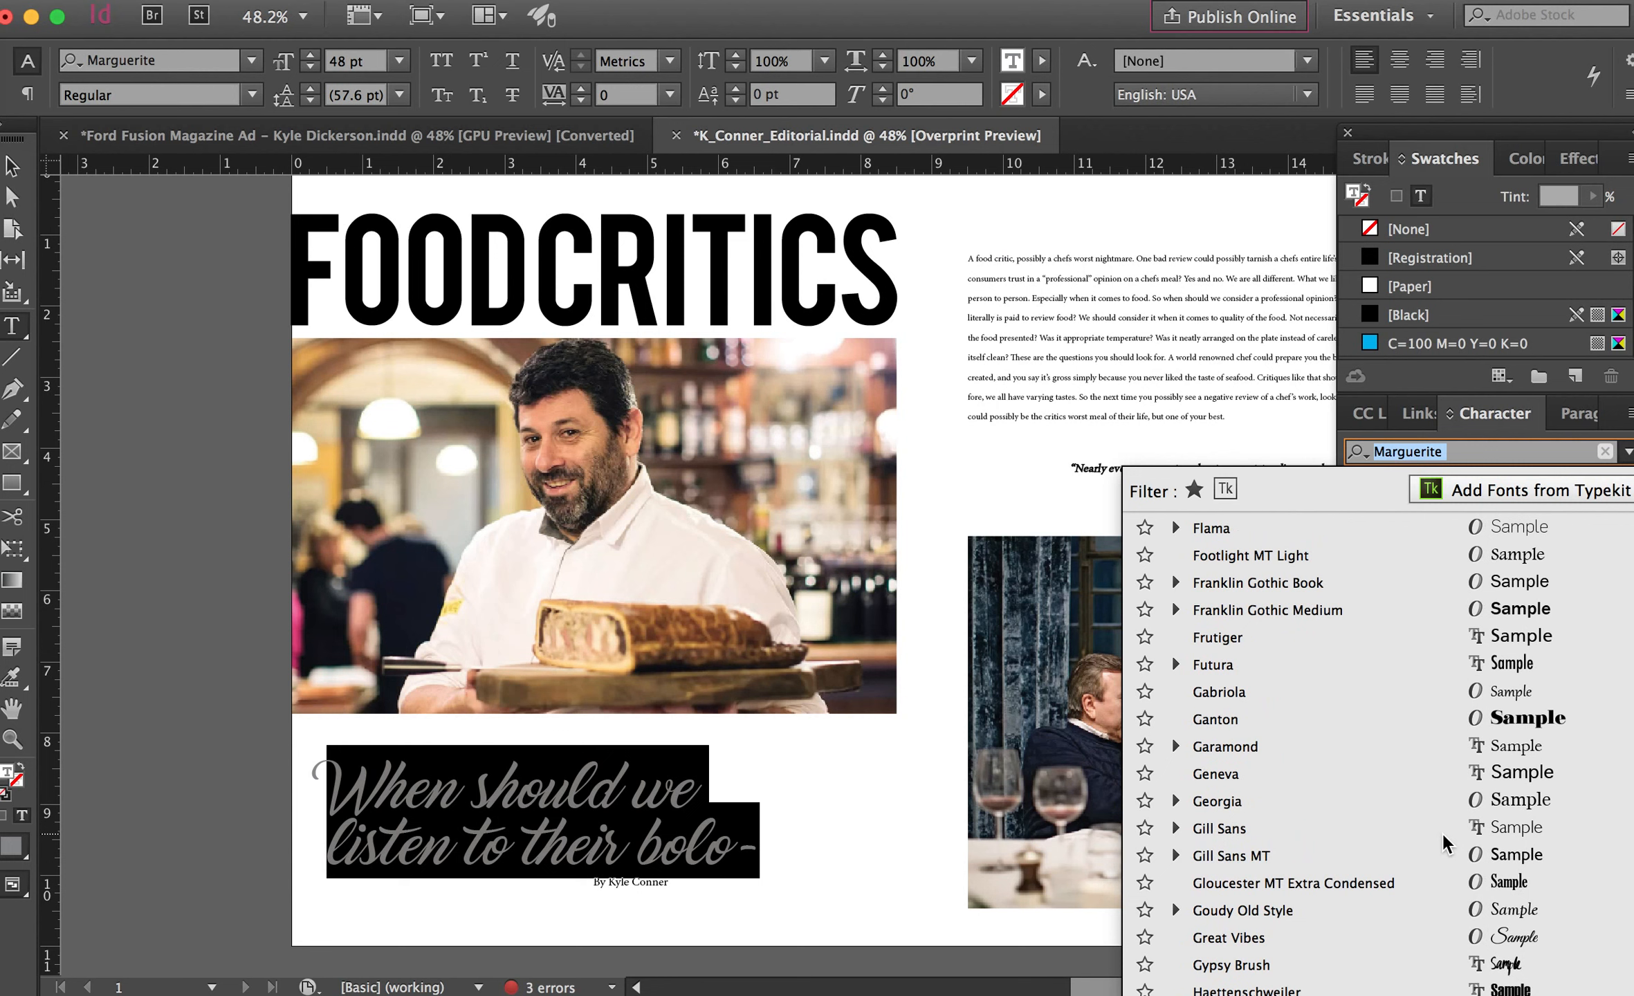
{"action": "scroll", "coordinate": [1445, 843], "scroll_direction": "up", "scroll_amount": 20}
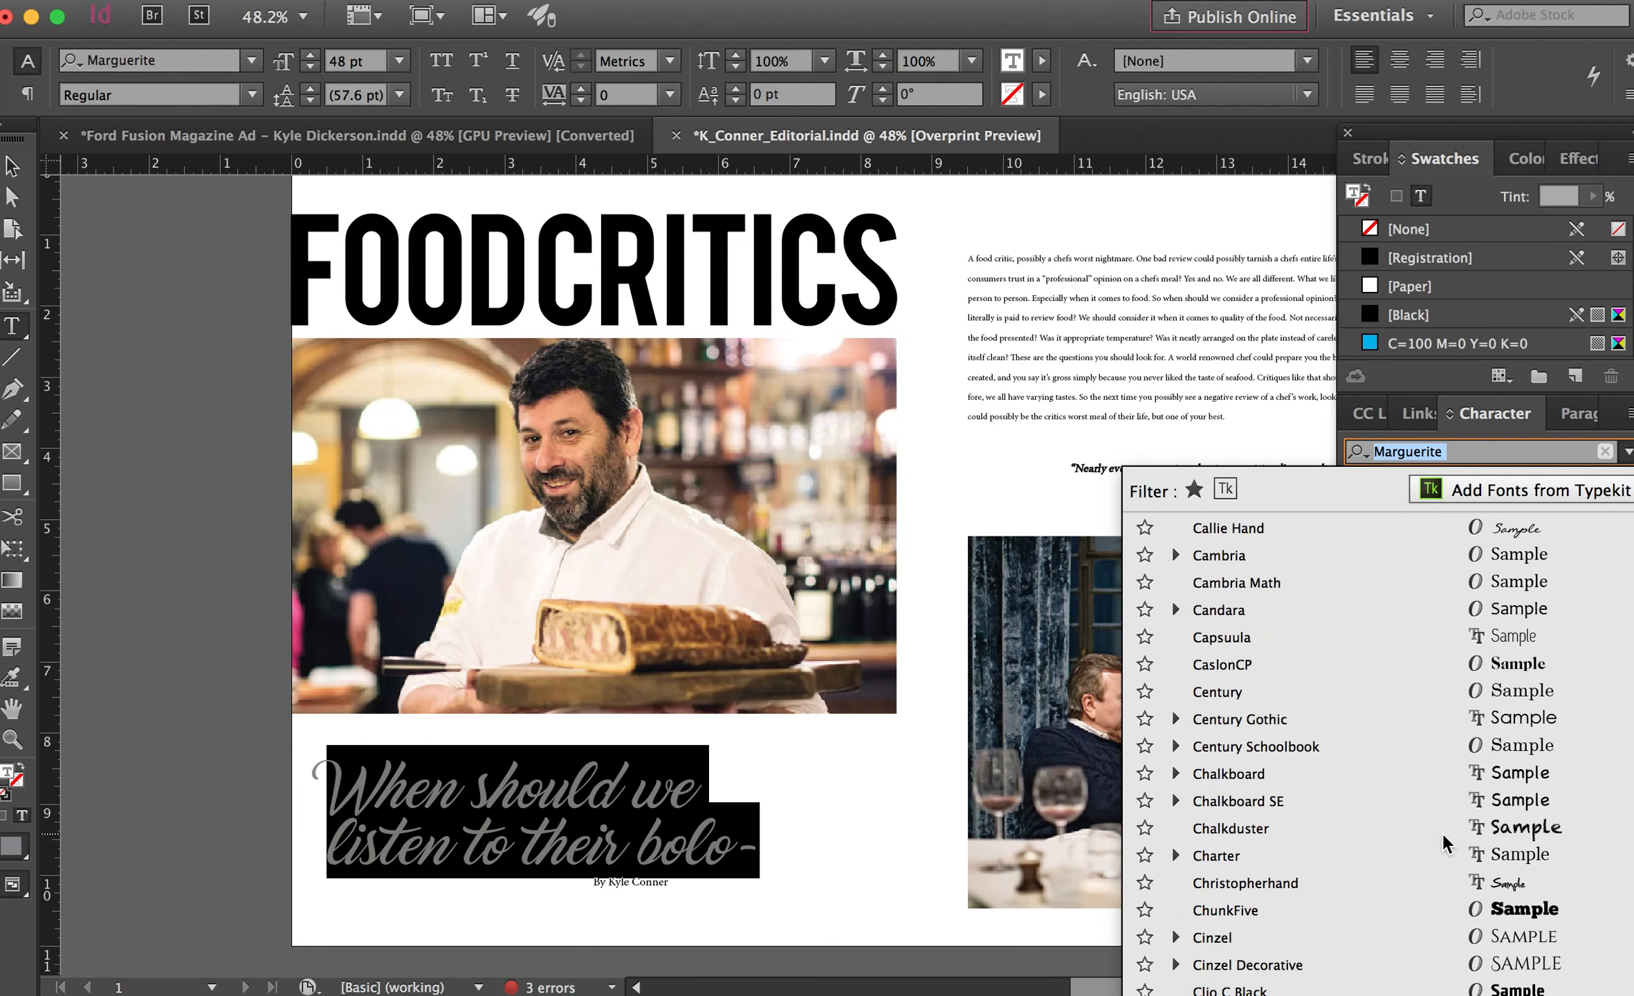
{"action": "scroll", "coordinate": [1445, 843], "scroll_direction": "up", "scroll_amount": 20}
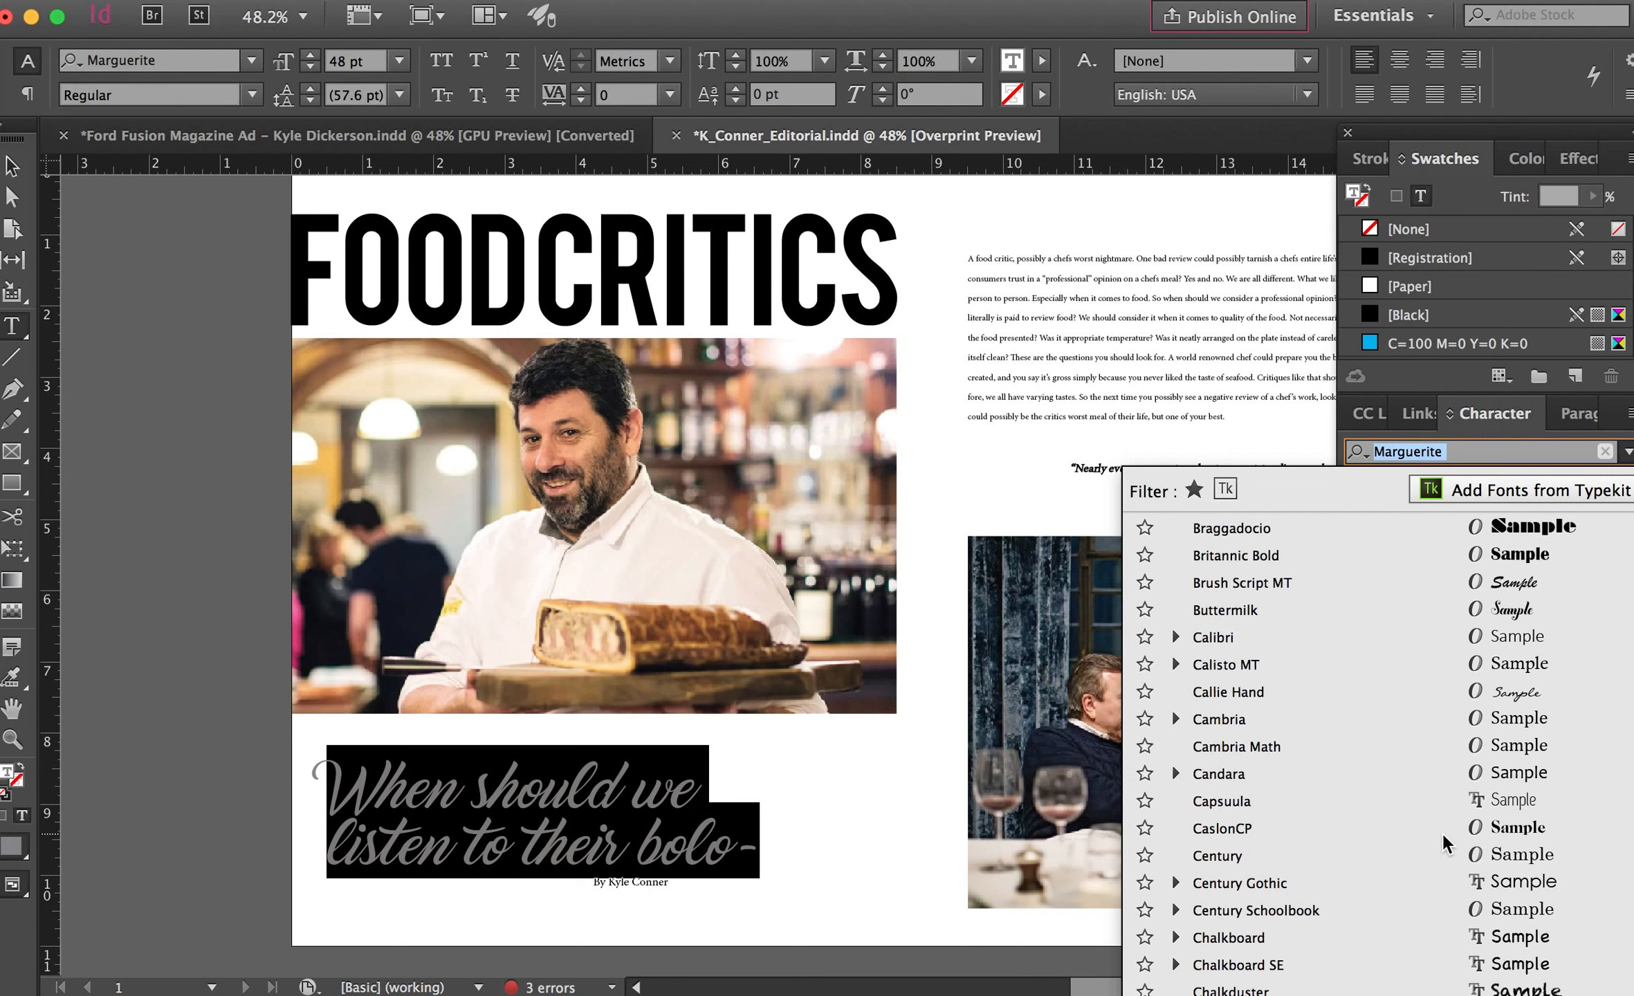
{"action": "scroll", "coordinate": [1445, 843], "scroll_direction": "up", "scroll_amount": 2}
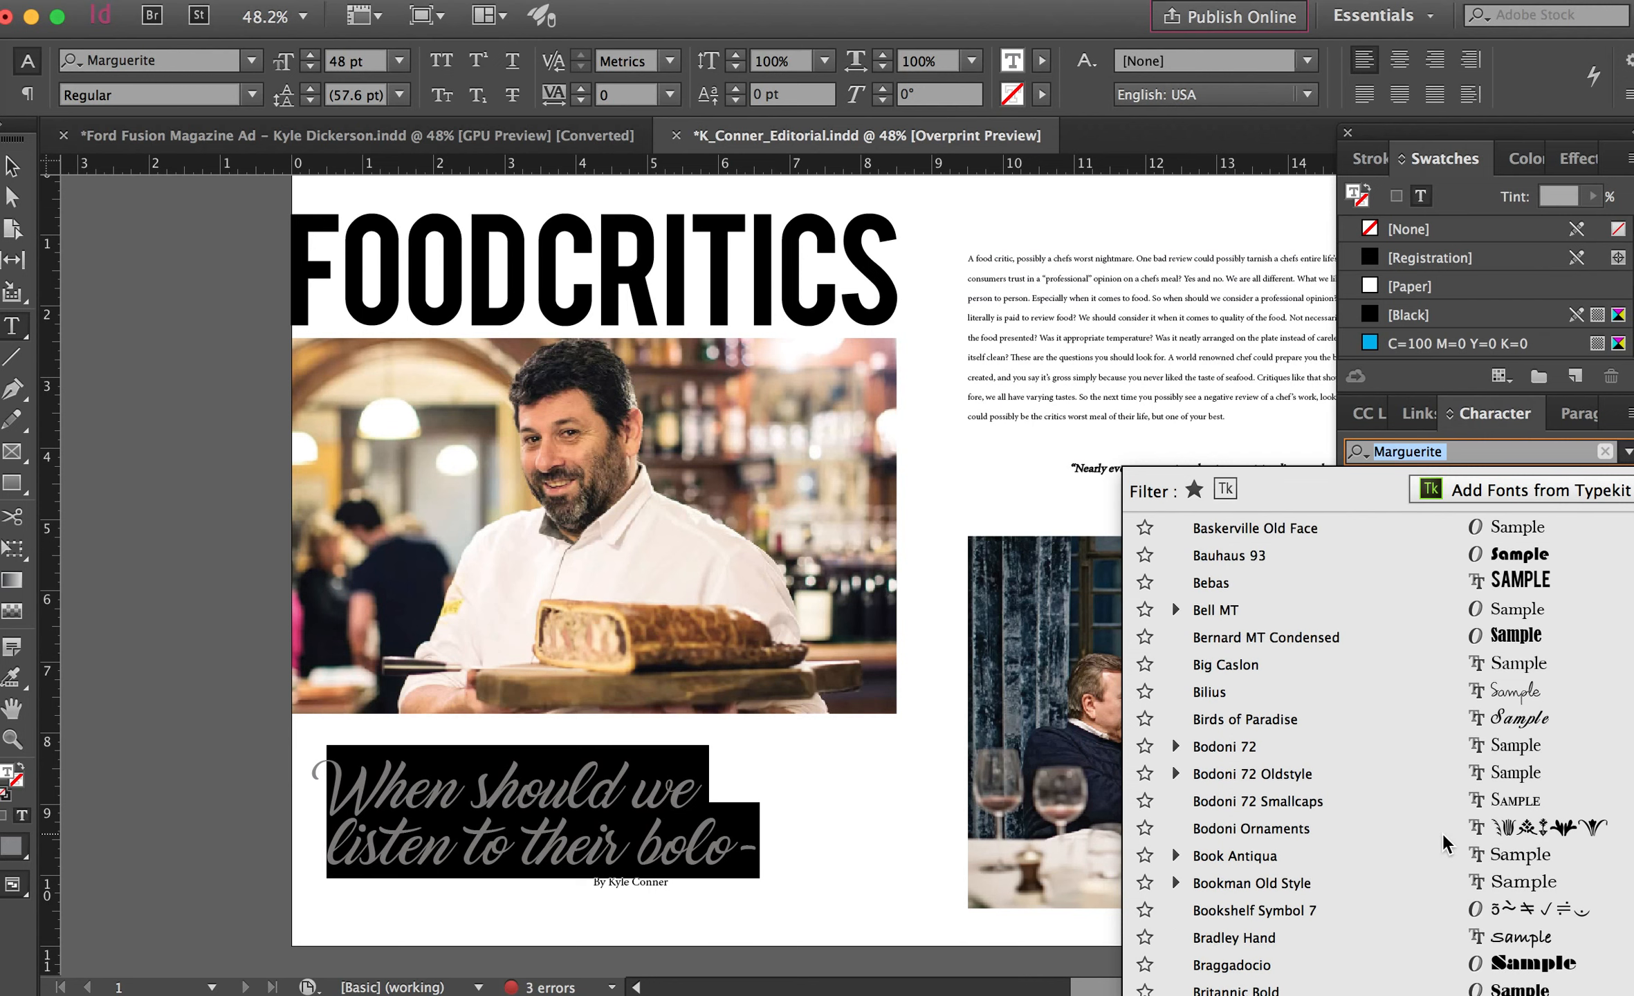
{"action": "scroll", "coordinate": [1444, 842], "scroll_direction": "up", "scroll_amount": 15}
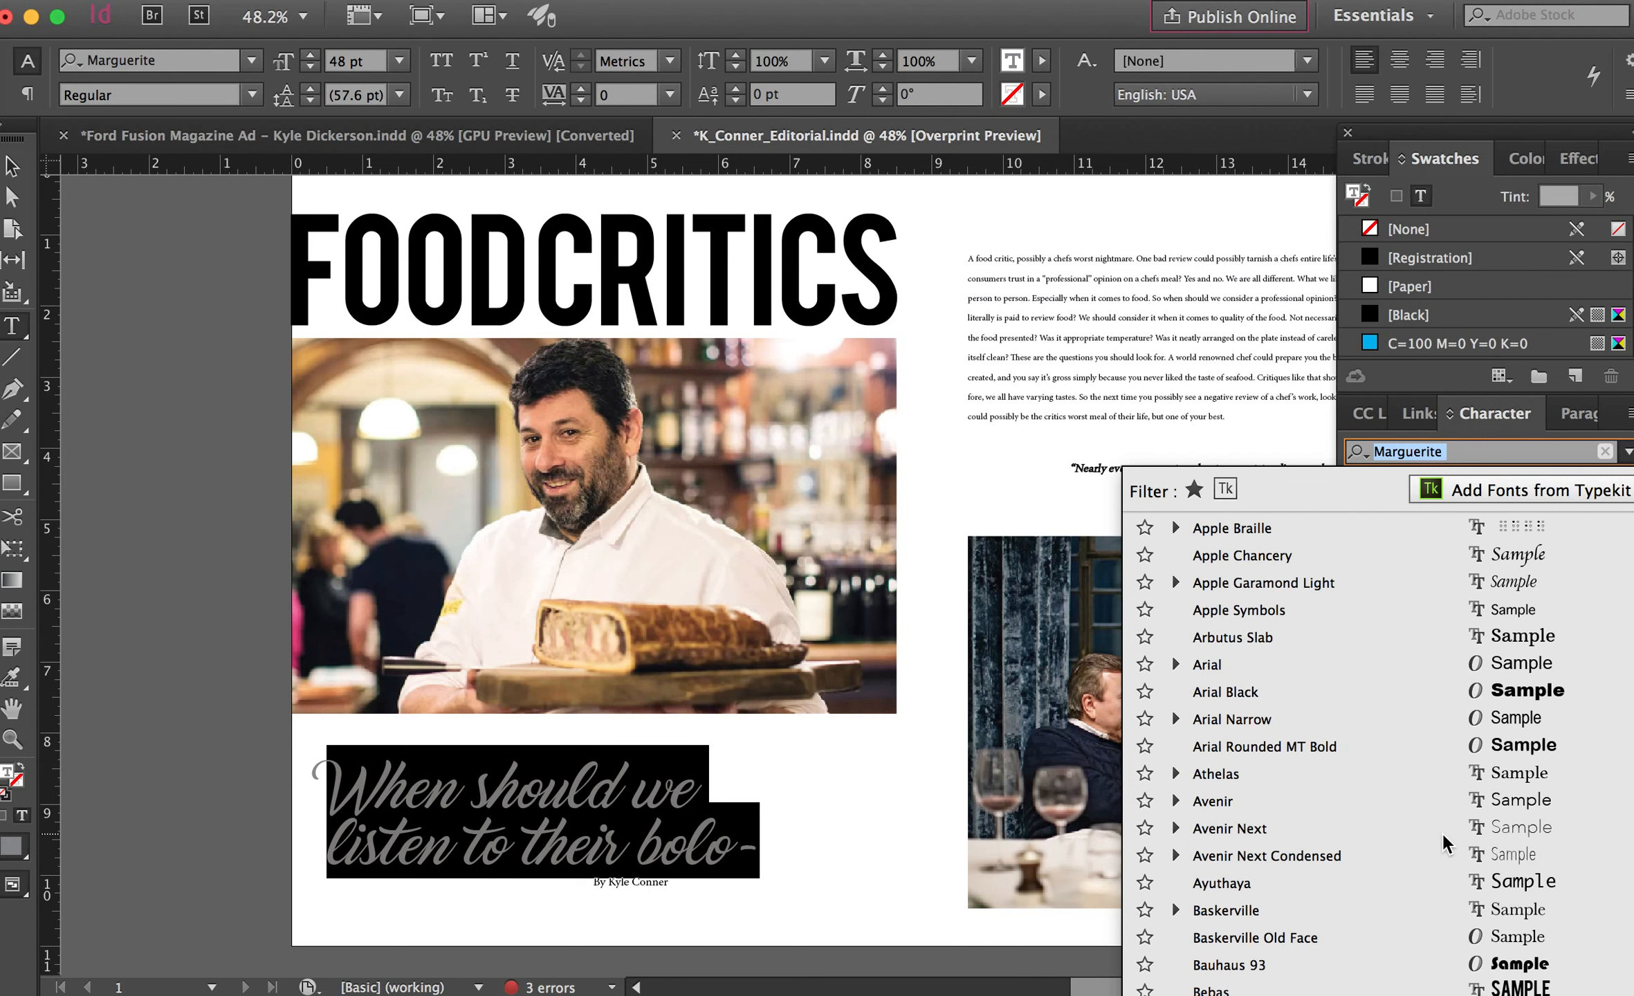
{"action": "scroll", "coordinate": [1445, 843], "scroll_direction": "up", "scroll_amount": 12}
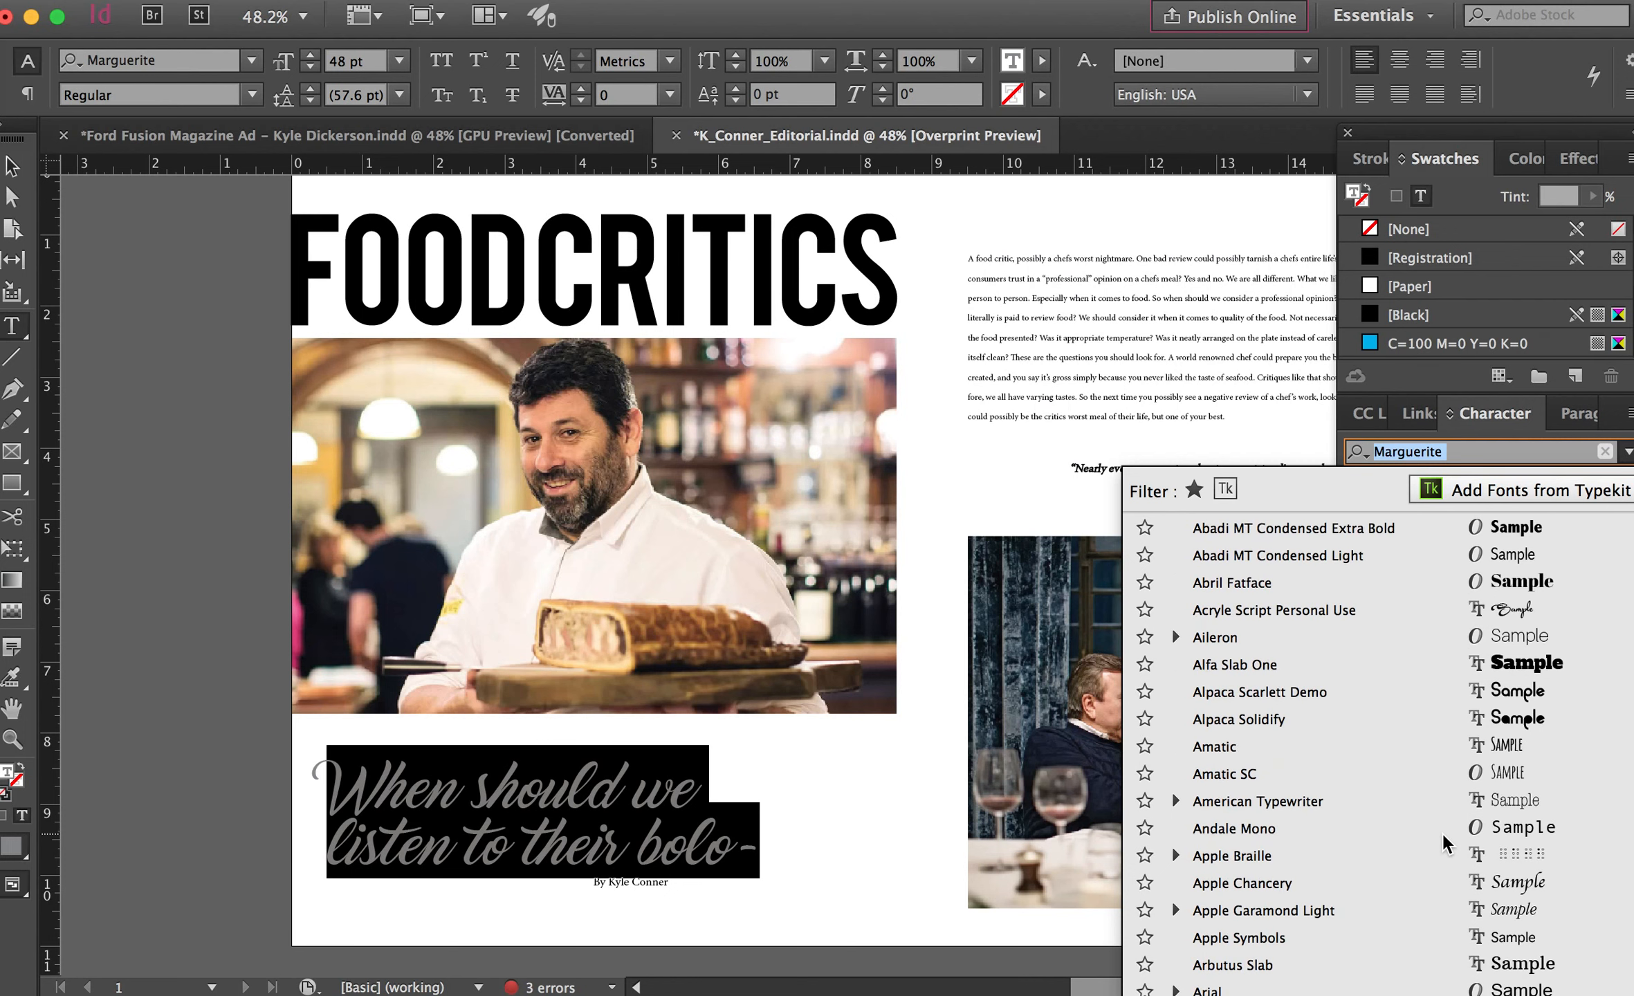
{"action": "scroll", "coordinate": [1445, 843], "scroll_direction": "up", "scroll_amount": 11}
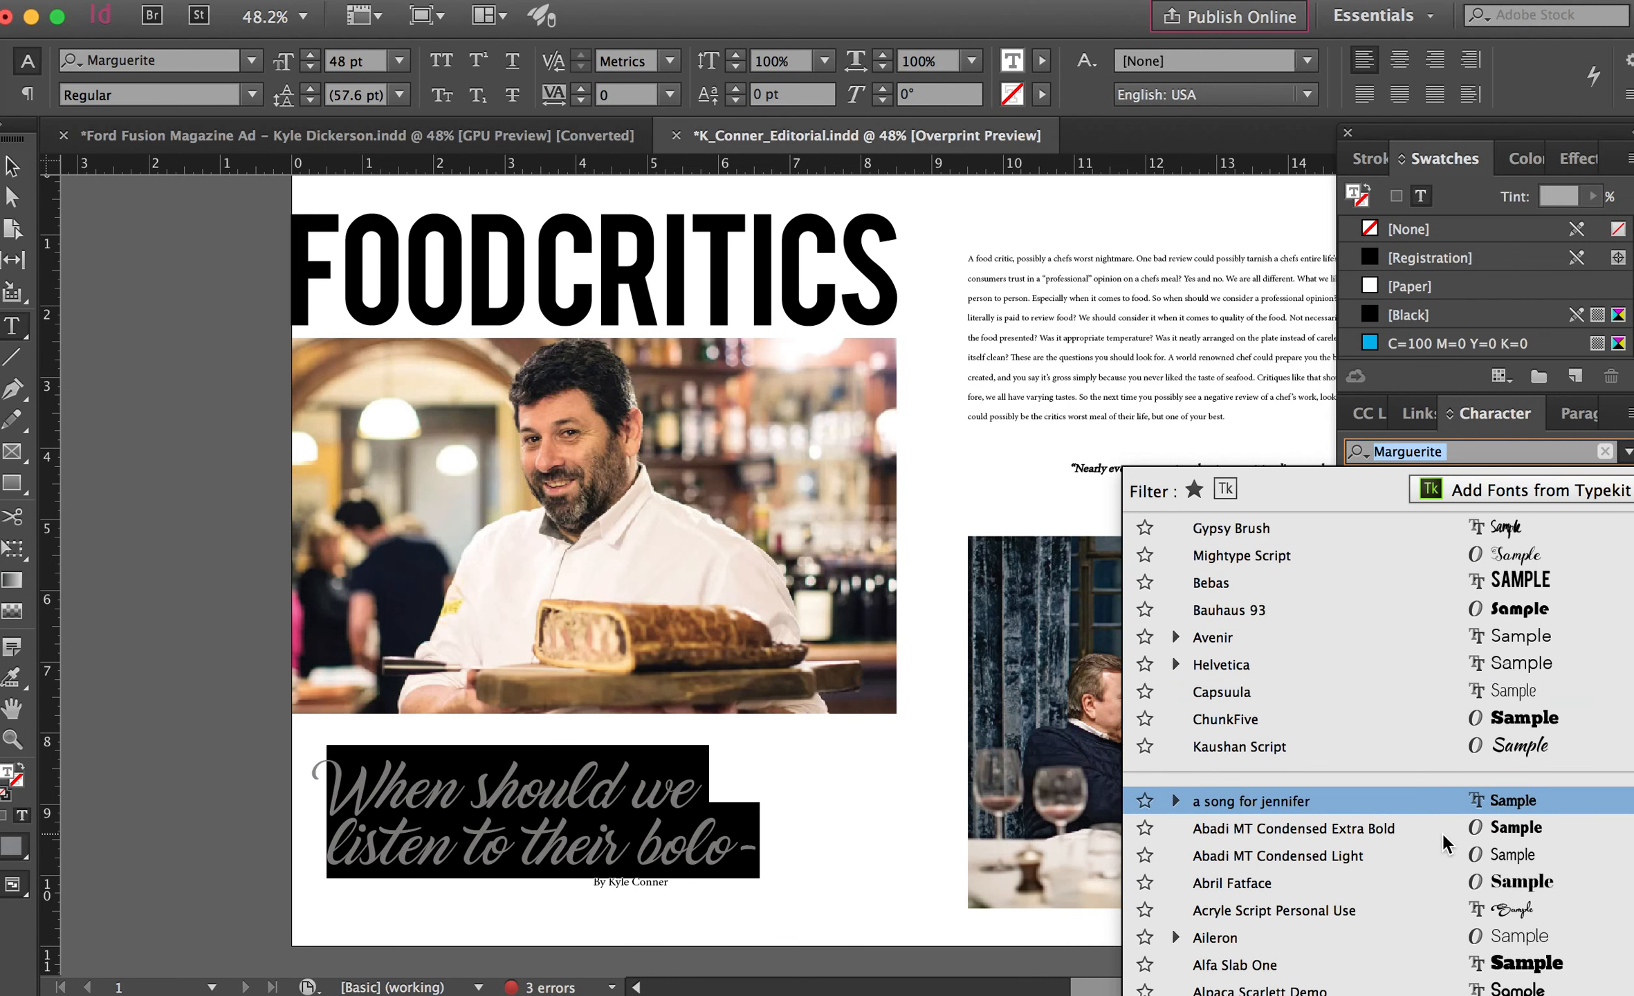
{"action": "scroll", "coordinate": [1443, 836], "scroll_direction": "up", "scroll_amount": 1}
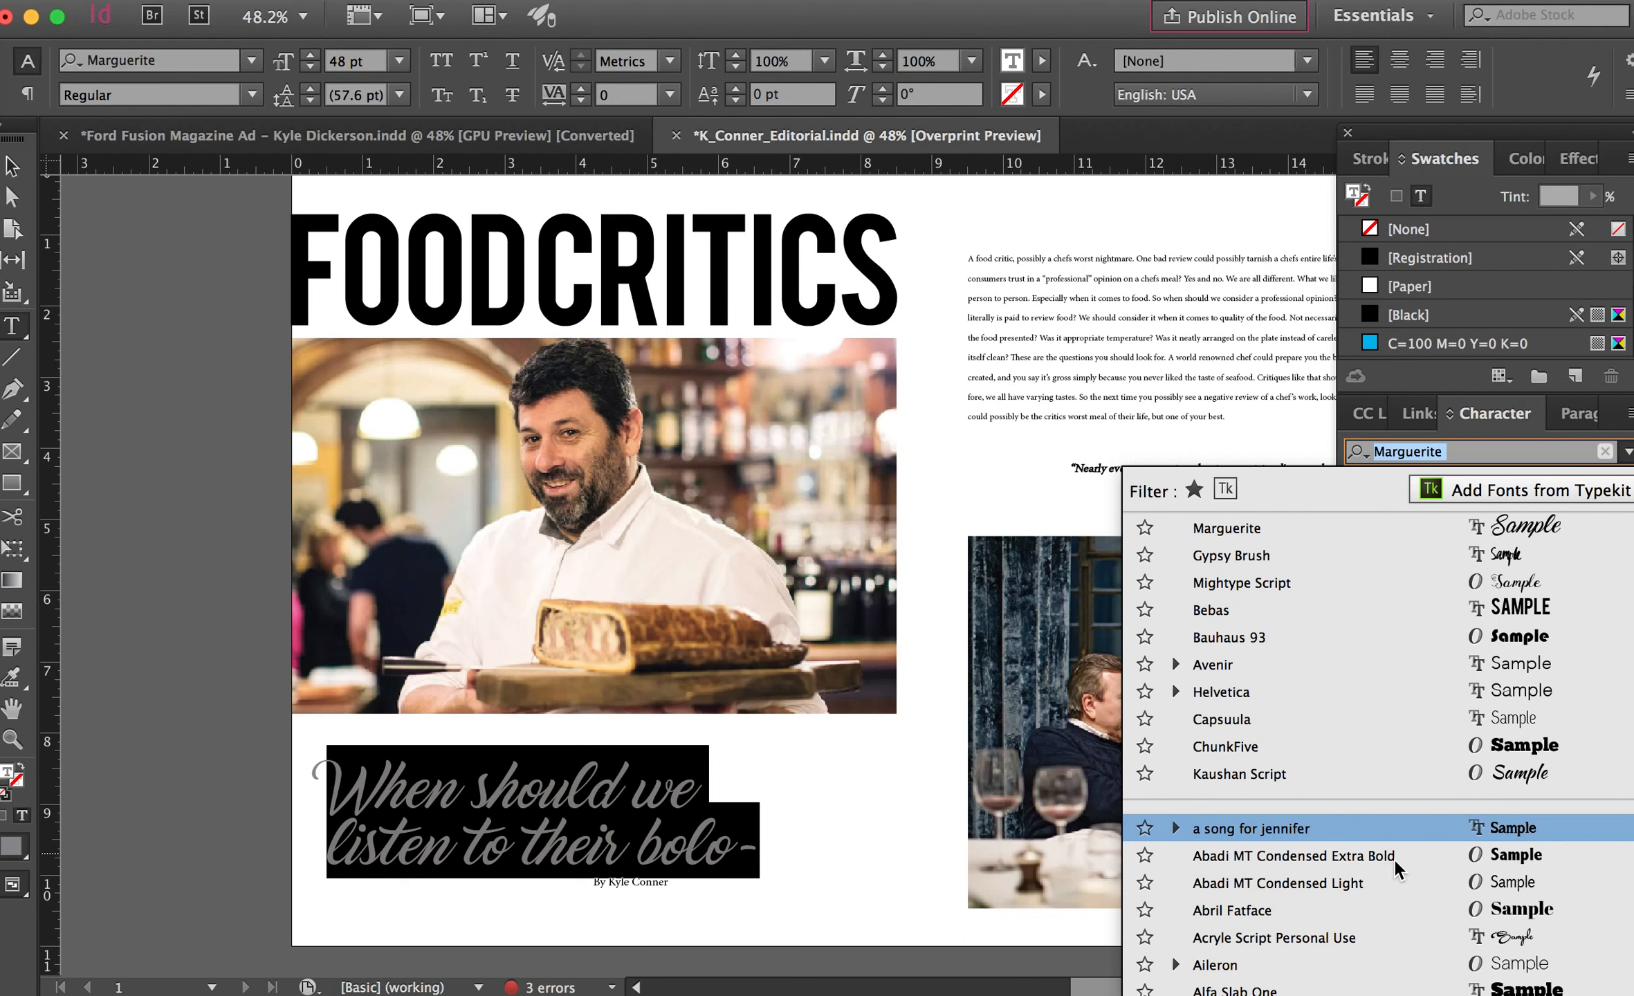
{"action": "scroll", "coordinate": [1351, 822], "scroll_direction": "down", "scroll_amount": 1}
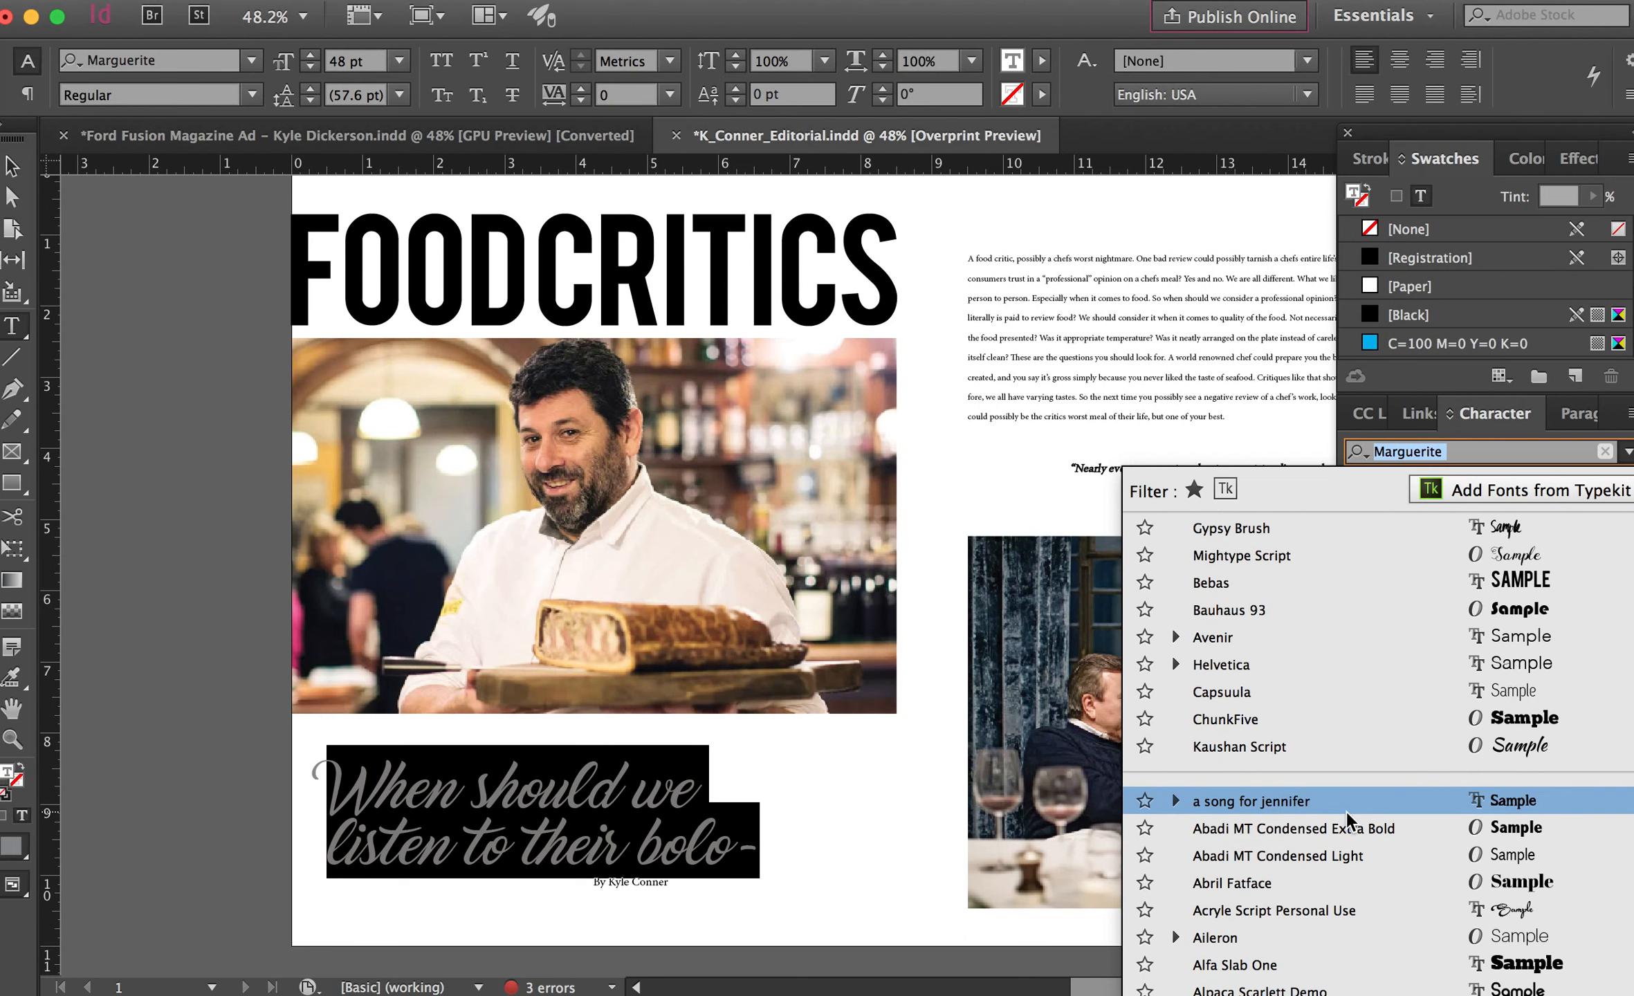
{"action": "left_click", "coordinate": [1349, 638]}
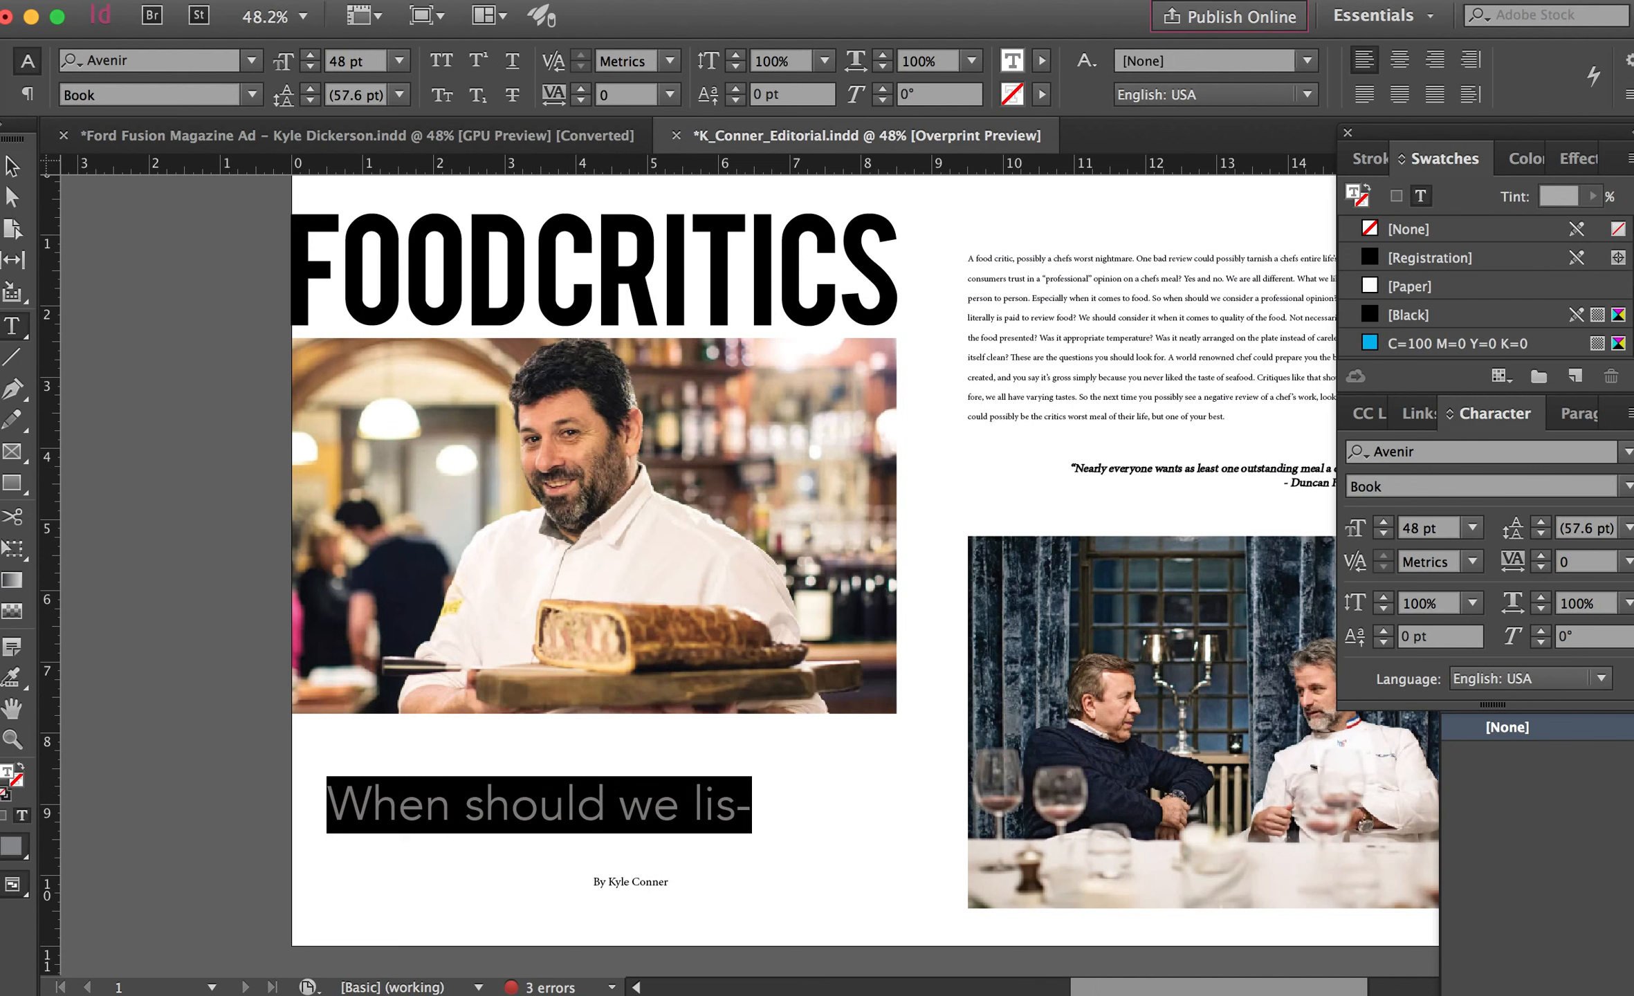
Look through the font list from Kaushan Script to Great Vibes for subheading candidates, leaving without choosing one, and deselect the subheading.
{"action": "left_click", "coordinate": [1627, 453]}
{"action": "scroll", "coordinate": [1454, 838], "scroll_direction": "down", "scroll_amount": 4}
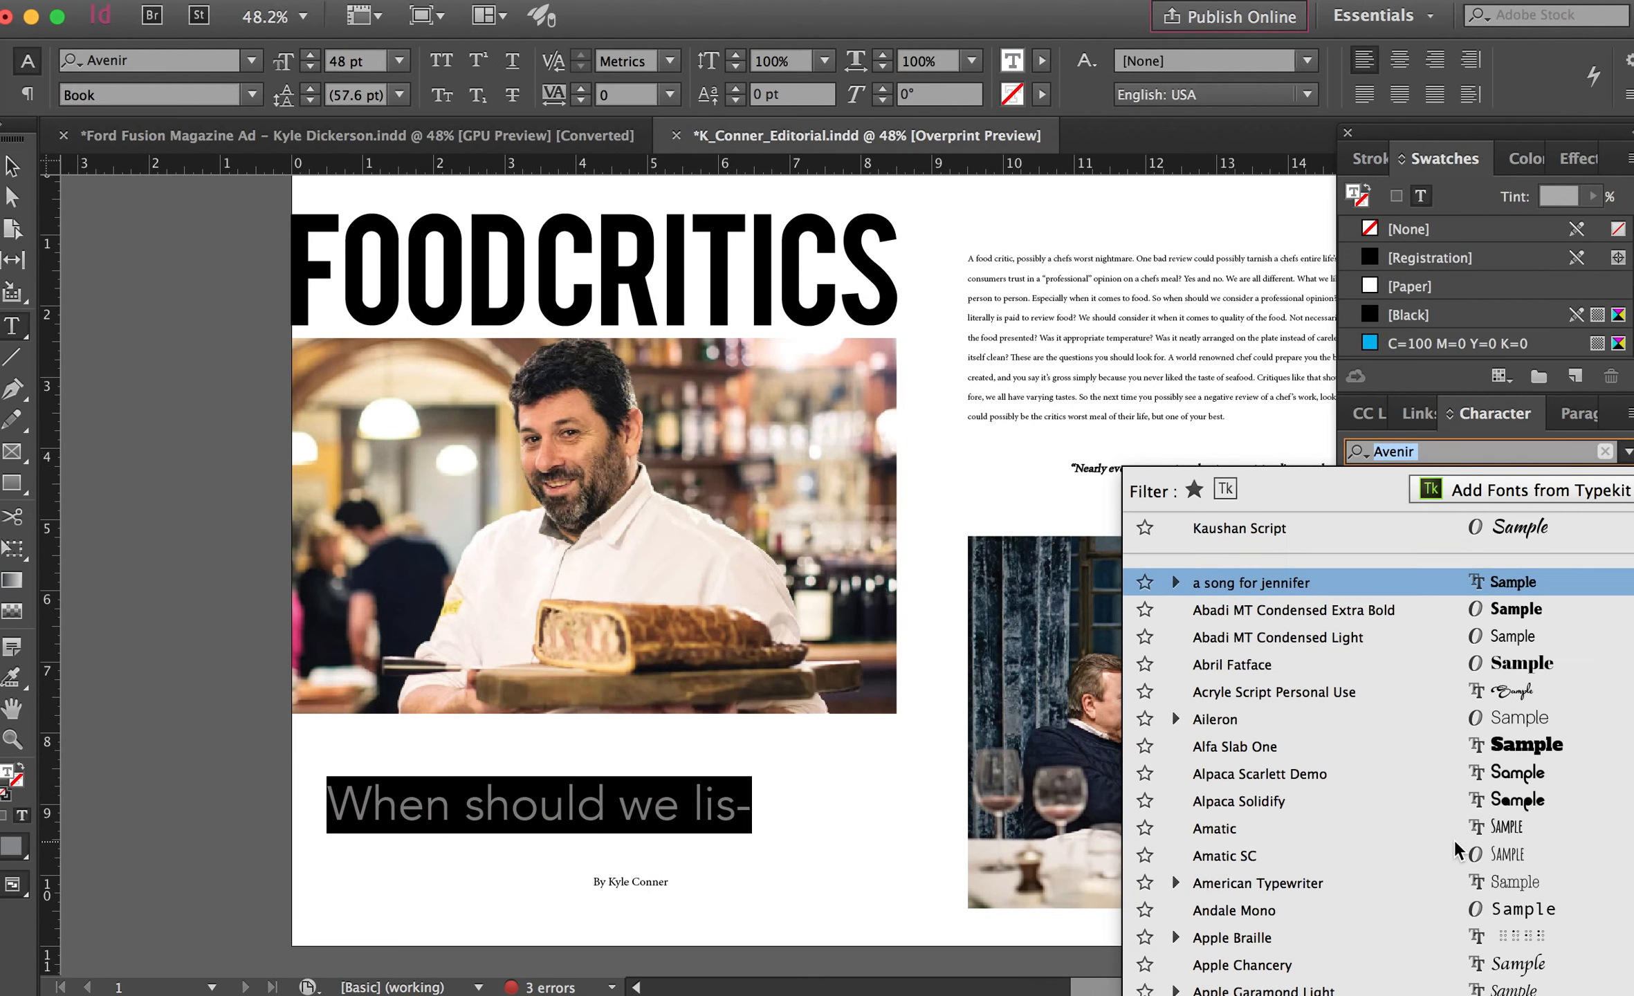
{"action": "scroll", "coordinate": [1453, 838], "scroll_direction": "down", "scroll_amount": 11}
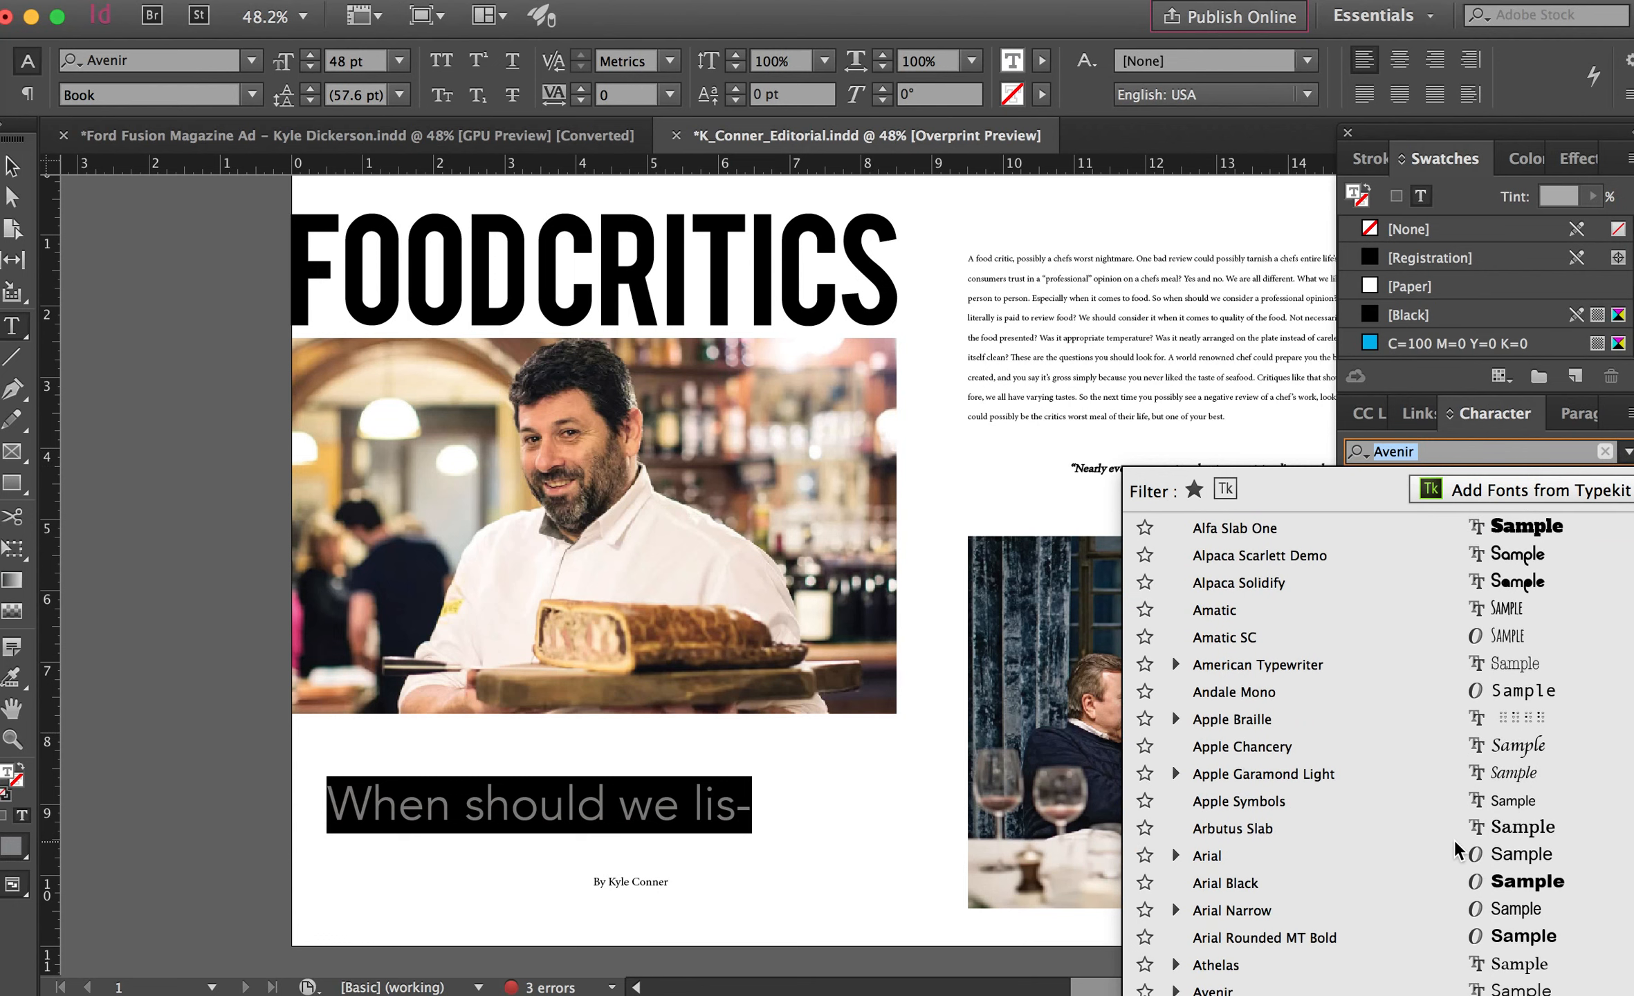
{"action": "scroll", "coordinate": [1455, 839], "scroll_direction": "down", "scroll_amount": 20}
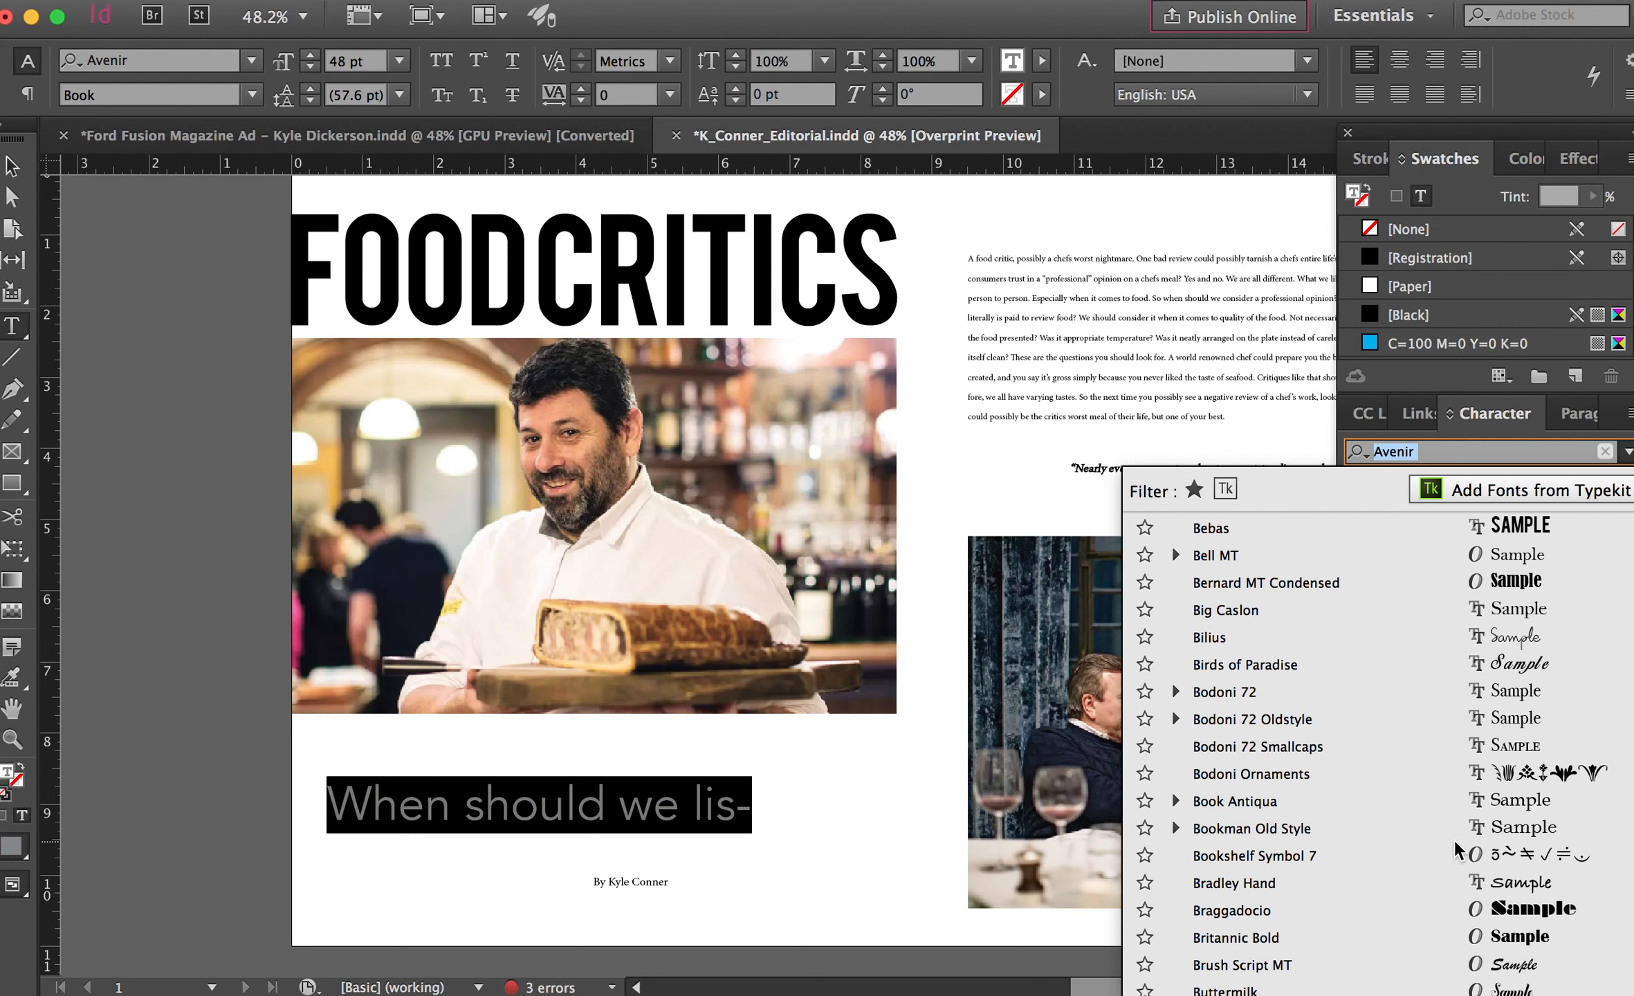
{"action": "scroll", "coordinate": [1453, 838], "scroll_direction": "down", "scroll_amount": 17}
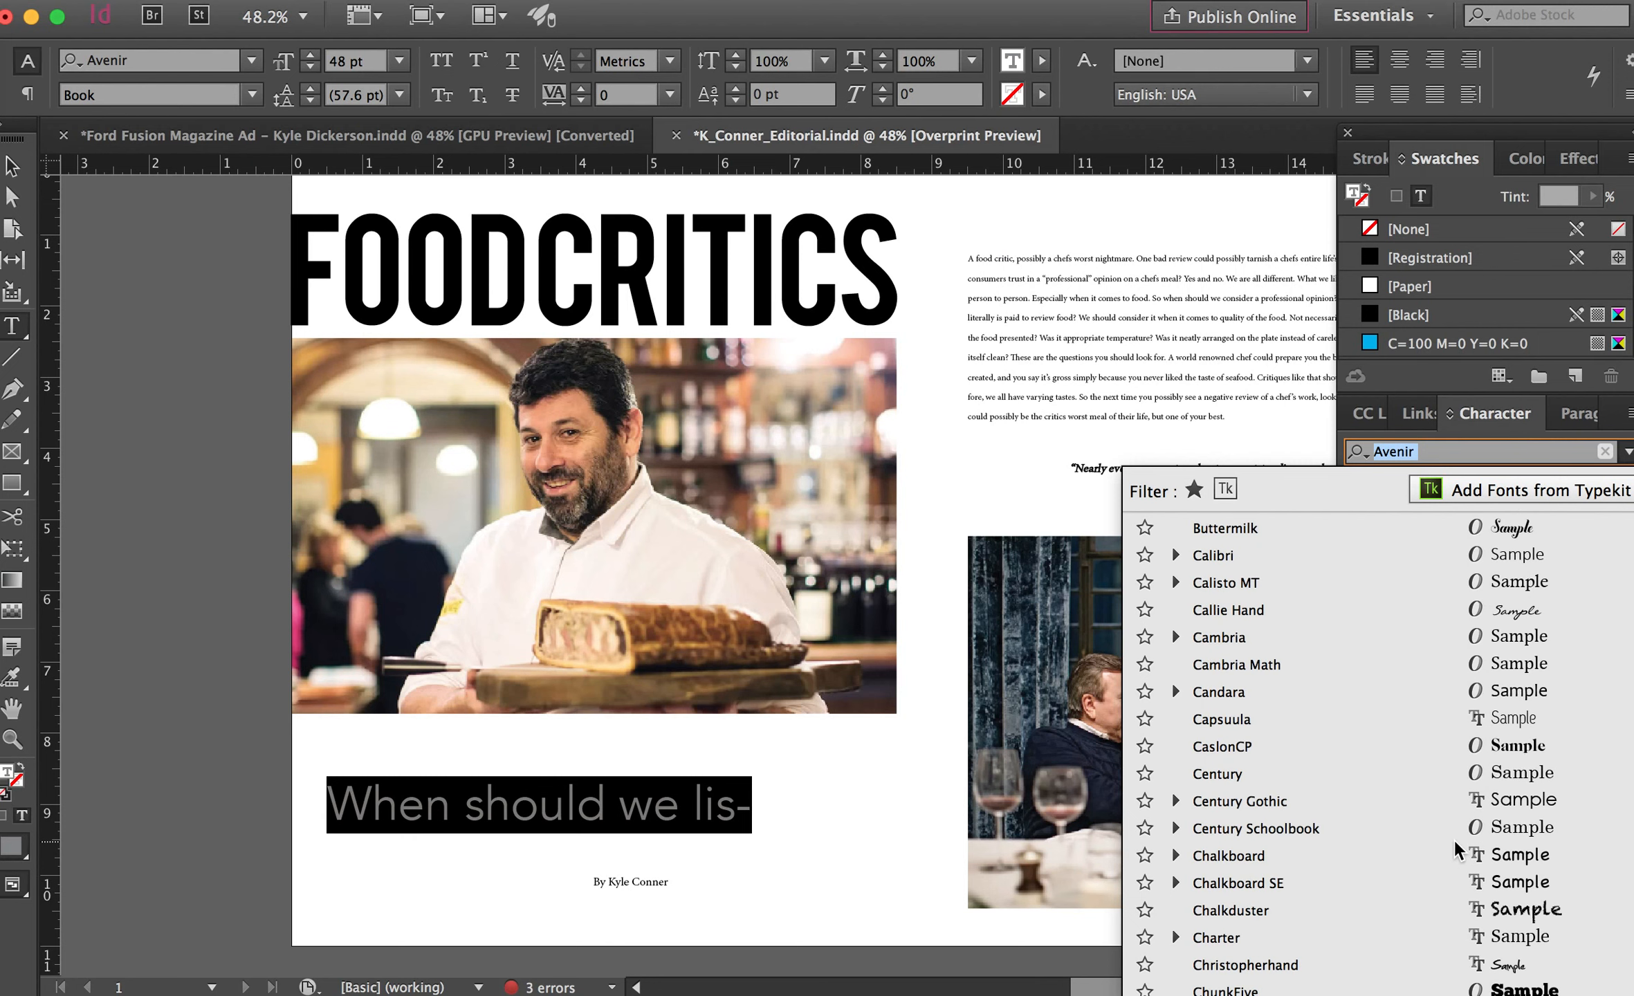
{"action": "scroll", "coordinate": [1454, 839], "scroll_direction": "down", "scroll_amount": 8}
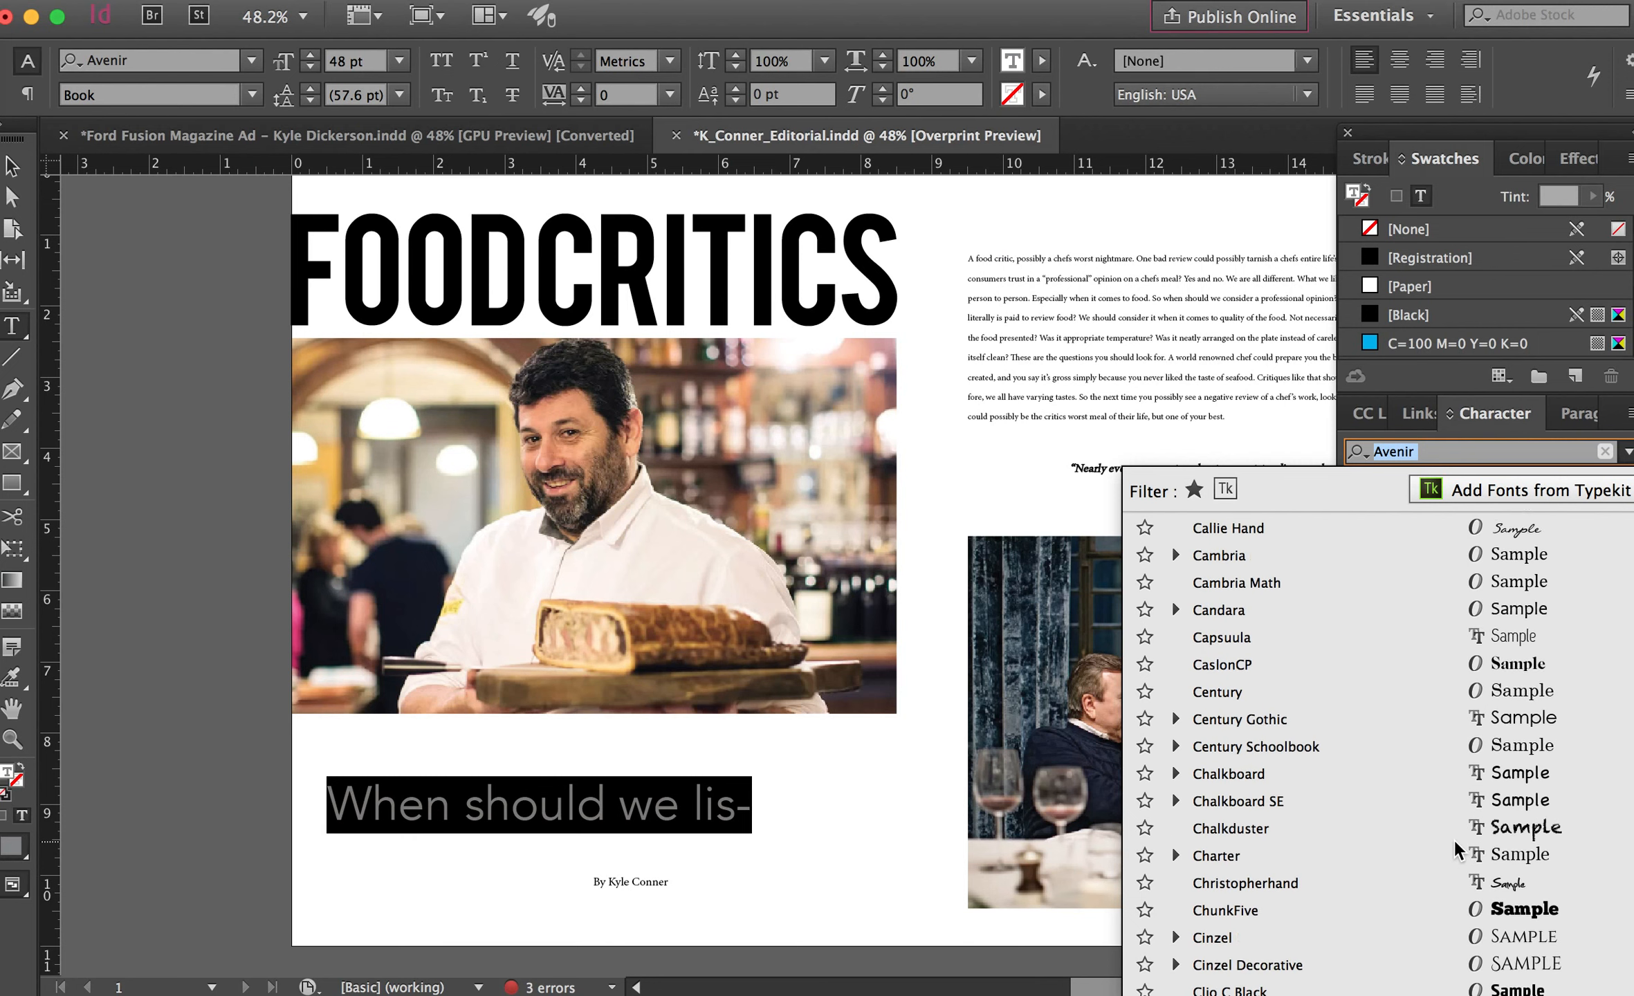
{"action": "scroll", "coordinate": [1453, 838], "scroll_direction": "down", "scroll_amount": 20}
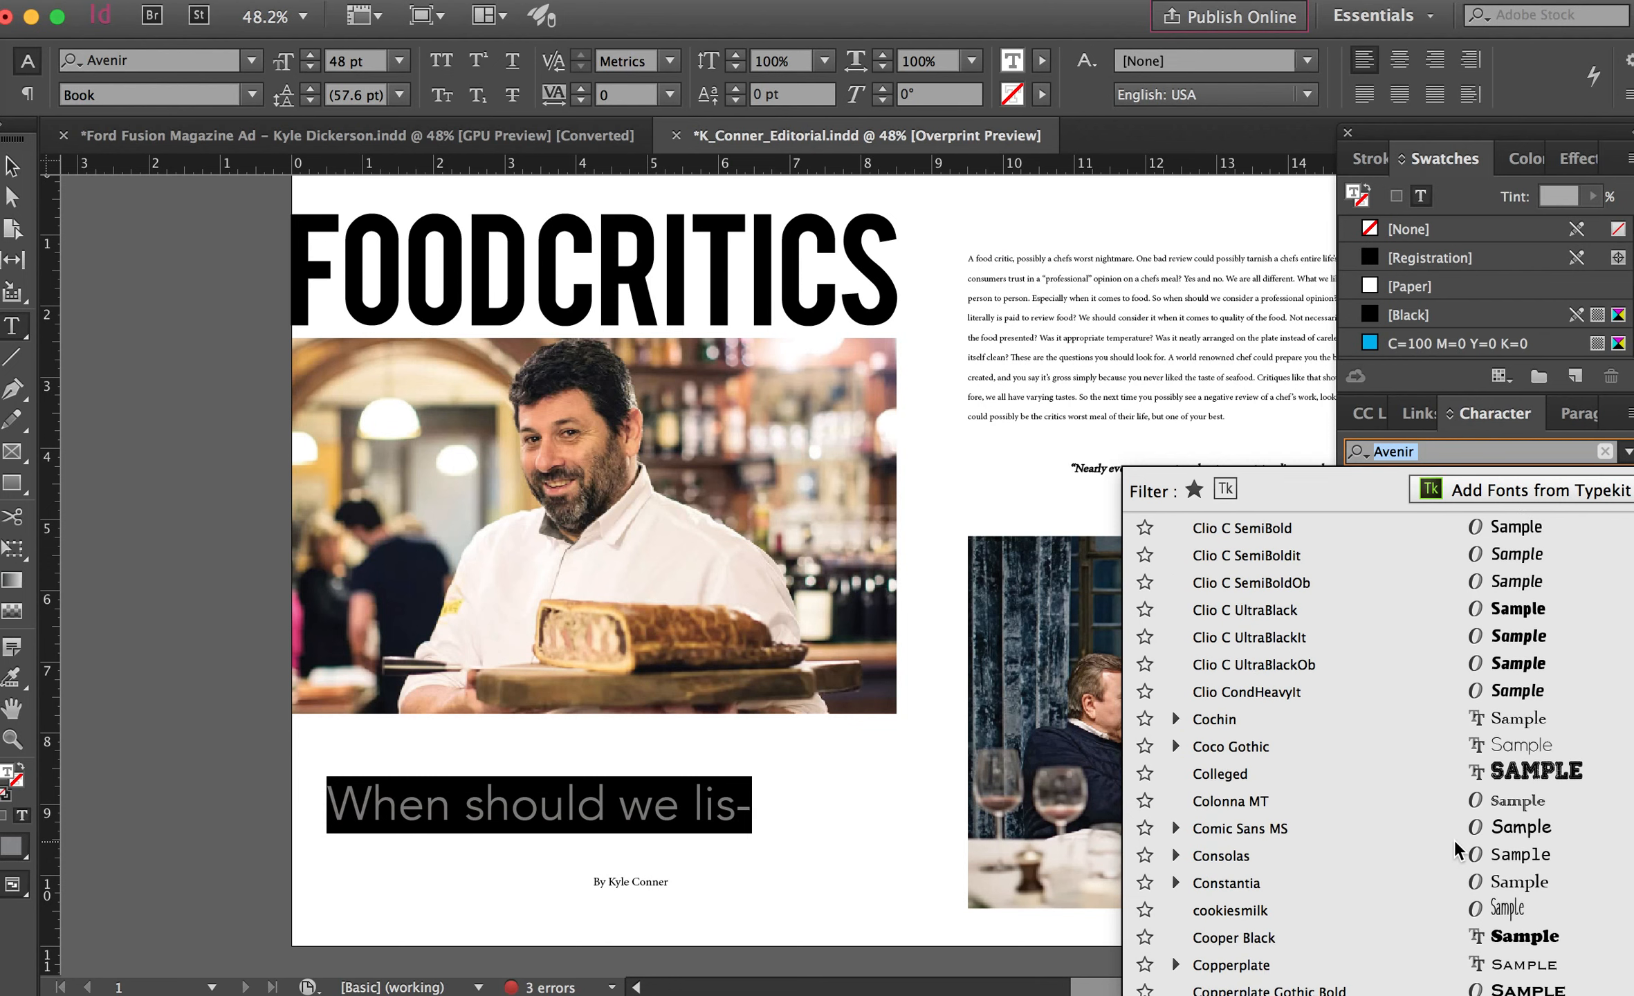
{"action": "scroll", "coordinate": [1453, 838], "scroll_direction": "down", "scroll_amount": 18}
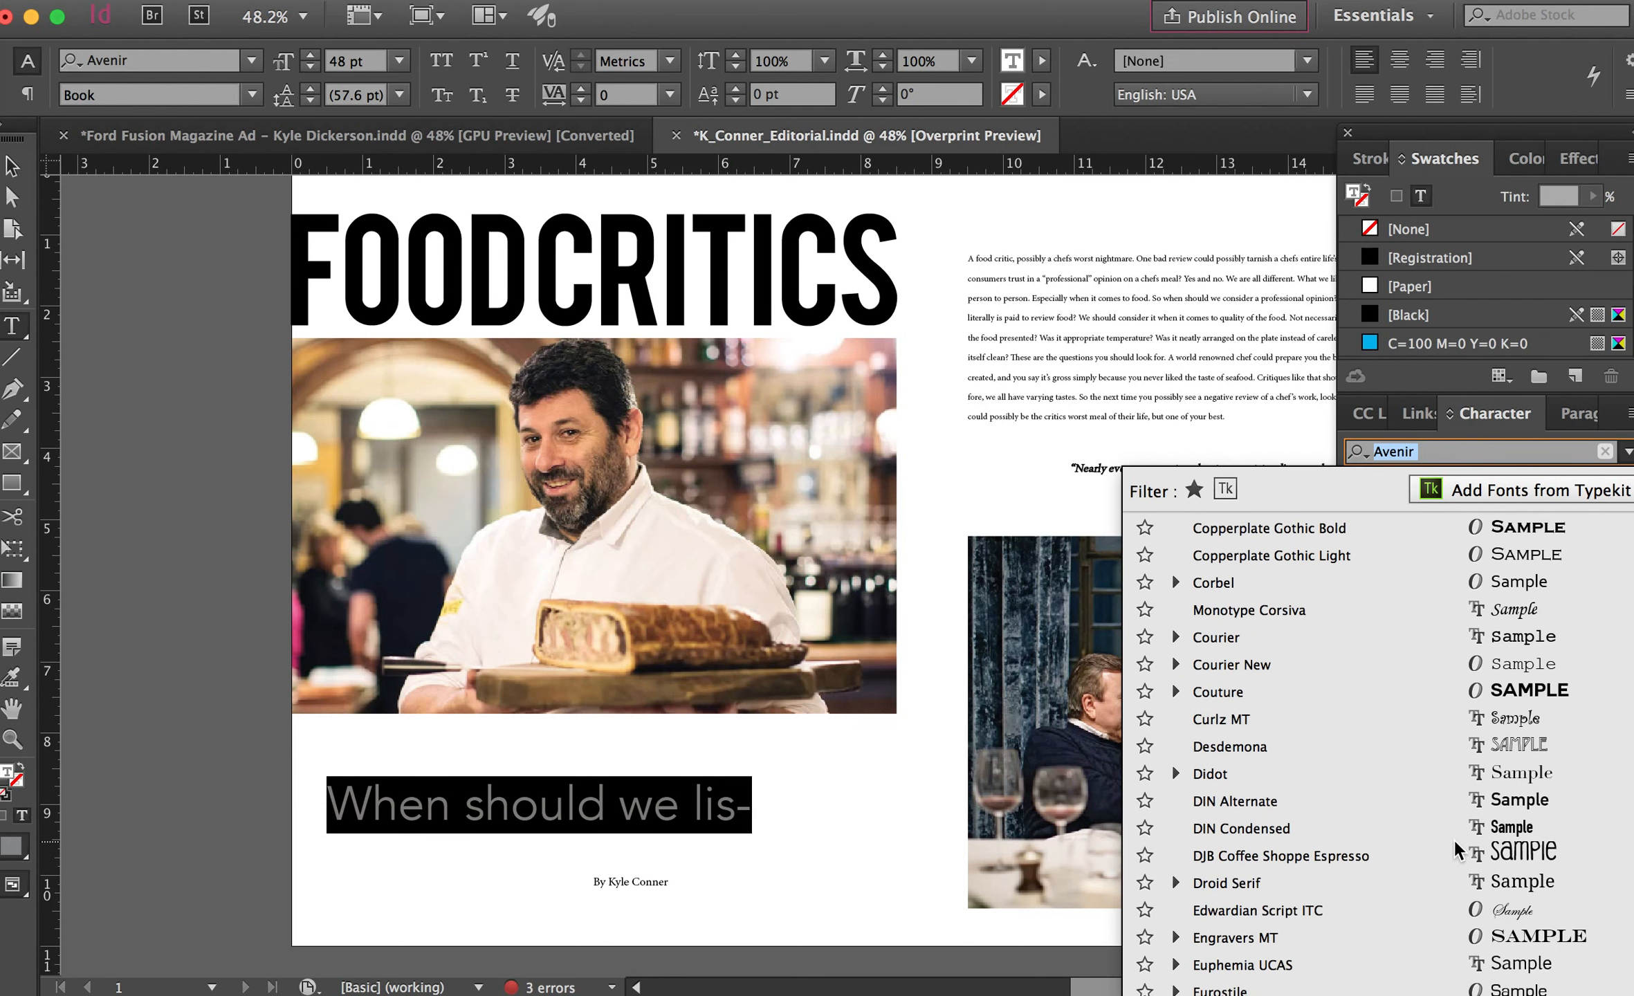
{"action": "scroll", "coordinate": [1455, 838], "scroll_direction": "down", "scroll_amount": 15}
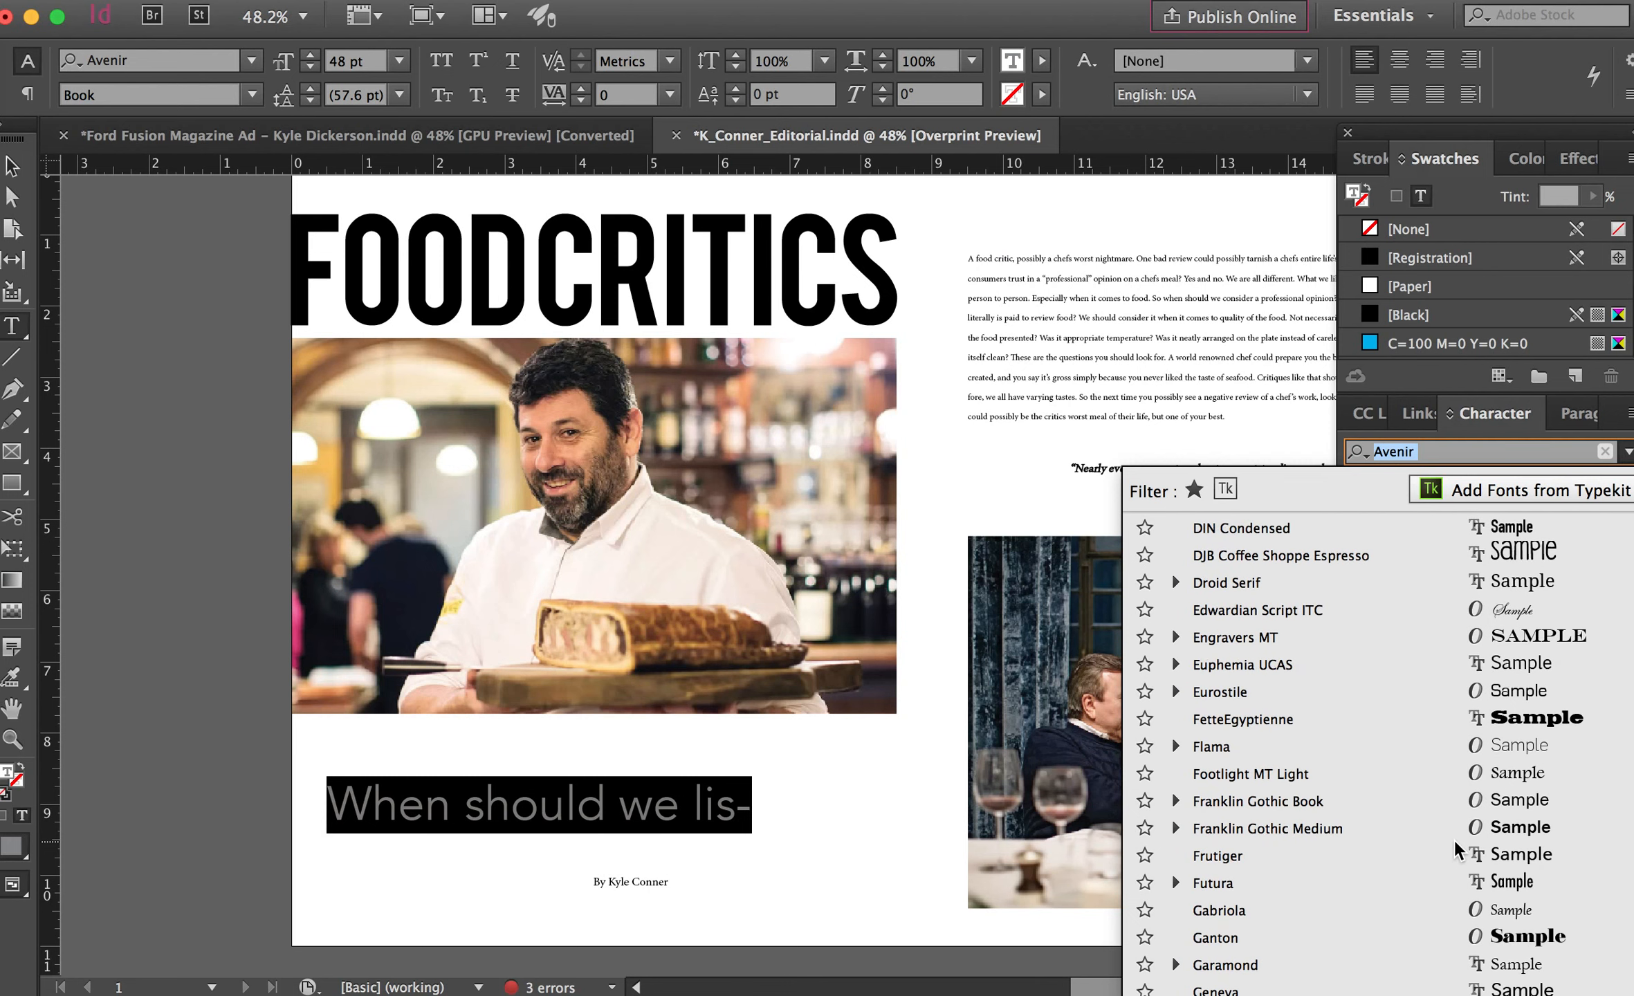
{"action": "scroll", "coordinate": [1456, 851], "scroll_direction": "down", "scroll_amount": 2}
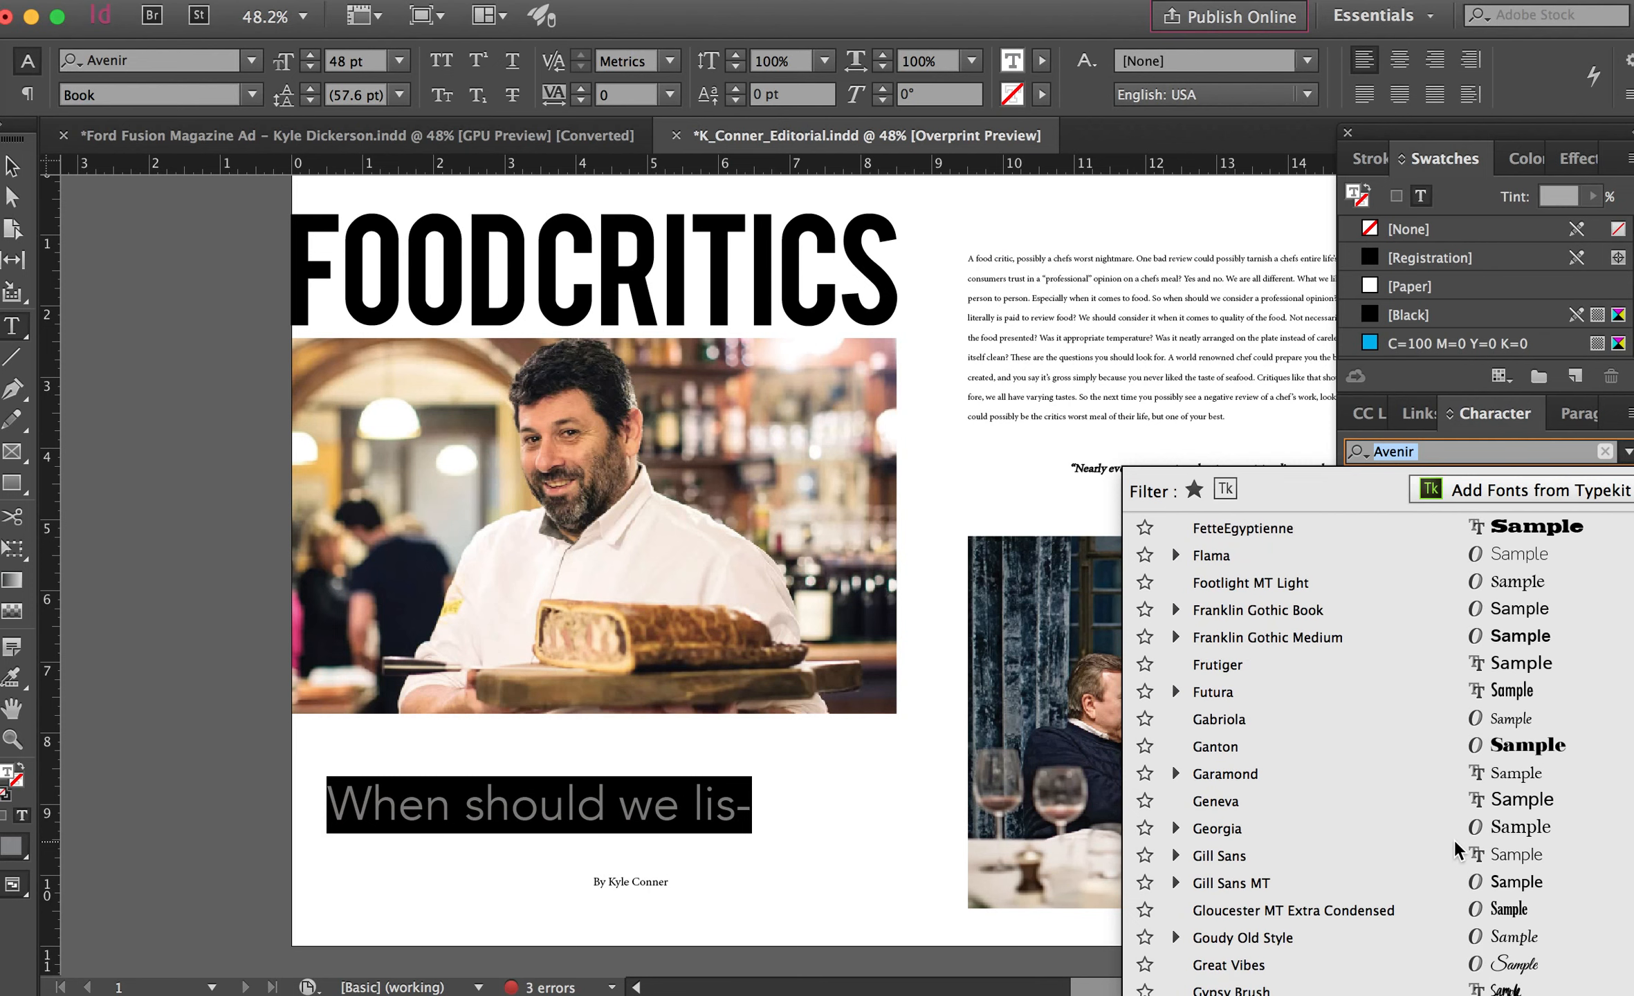
{"action": "scroll", "coordinate": [1456, 851], "scroll_direction": "down", "scroll_amount": 4}
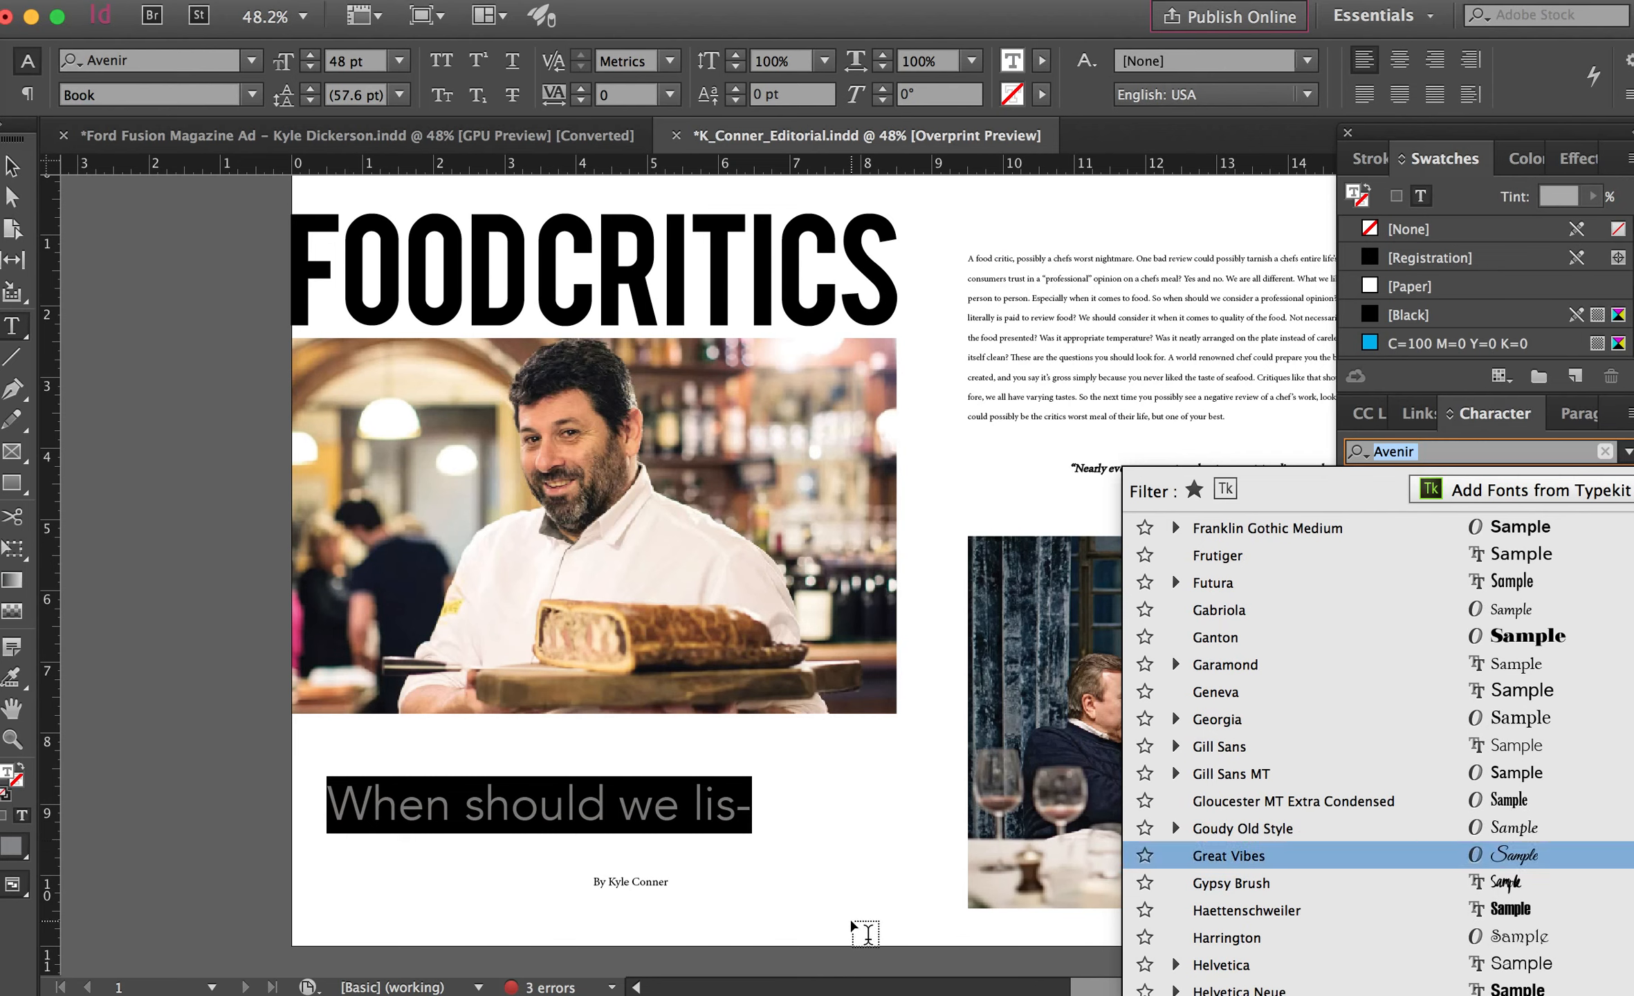
{"action": "left_click", "coordinate": [851, 923]}
Switch to Chrome and open the dafont.com font download site.
{"action": "mouse_move", "coordinate": [532, 986]}
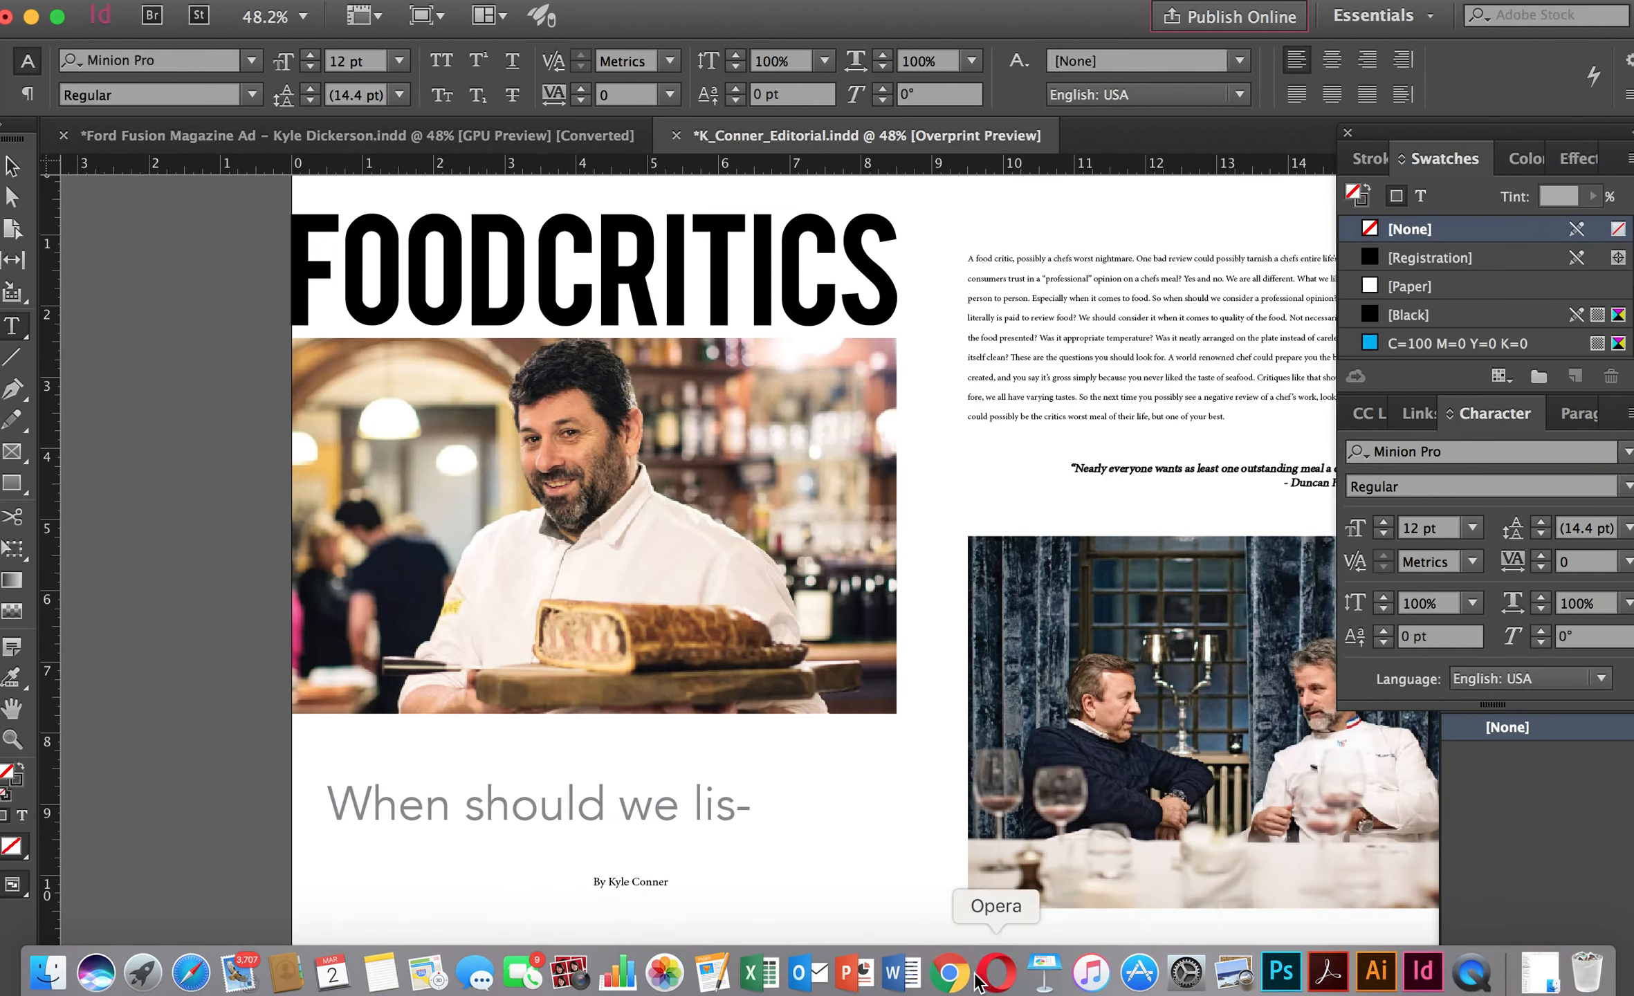
{"action": "left_click", "coordinate": [949, 973]}
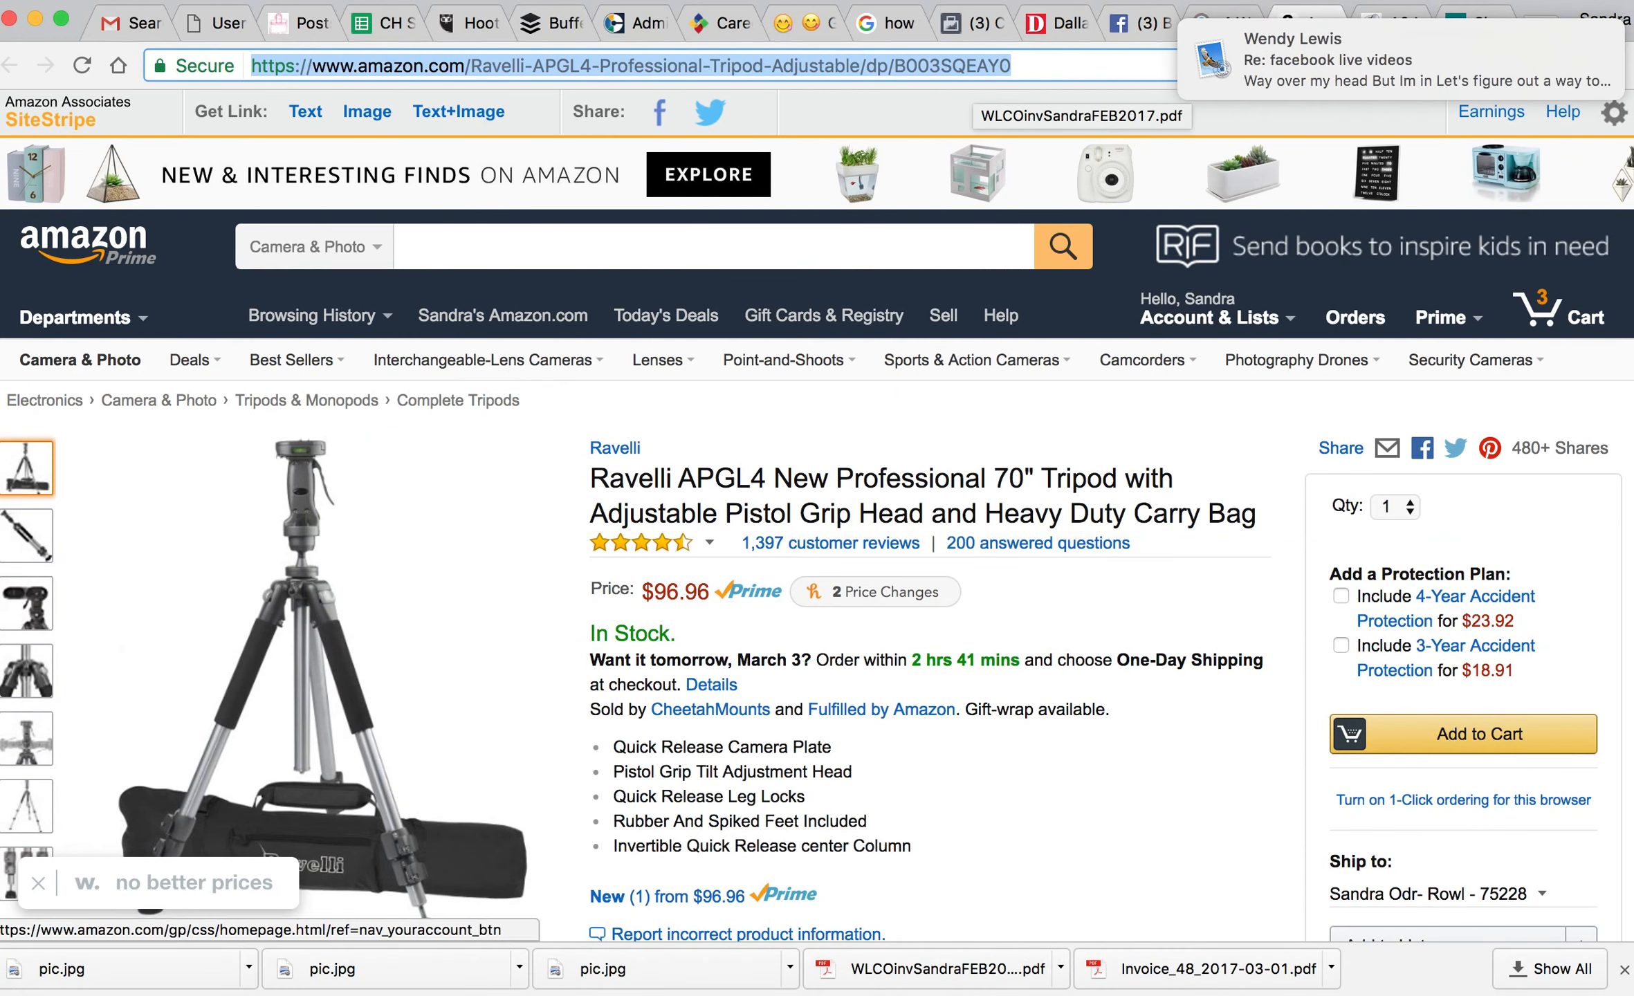
{"action": "type", "text": "dafont.com"}
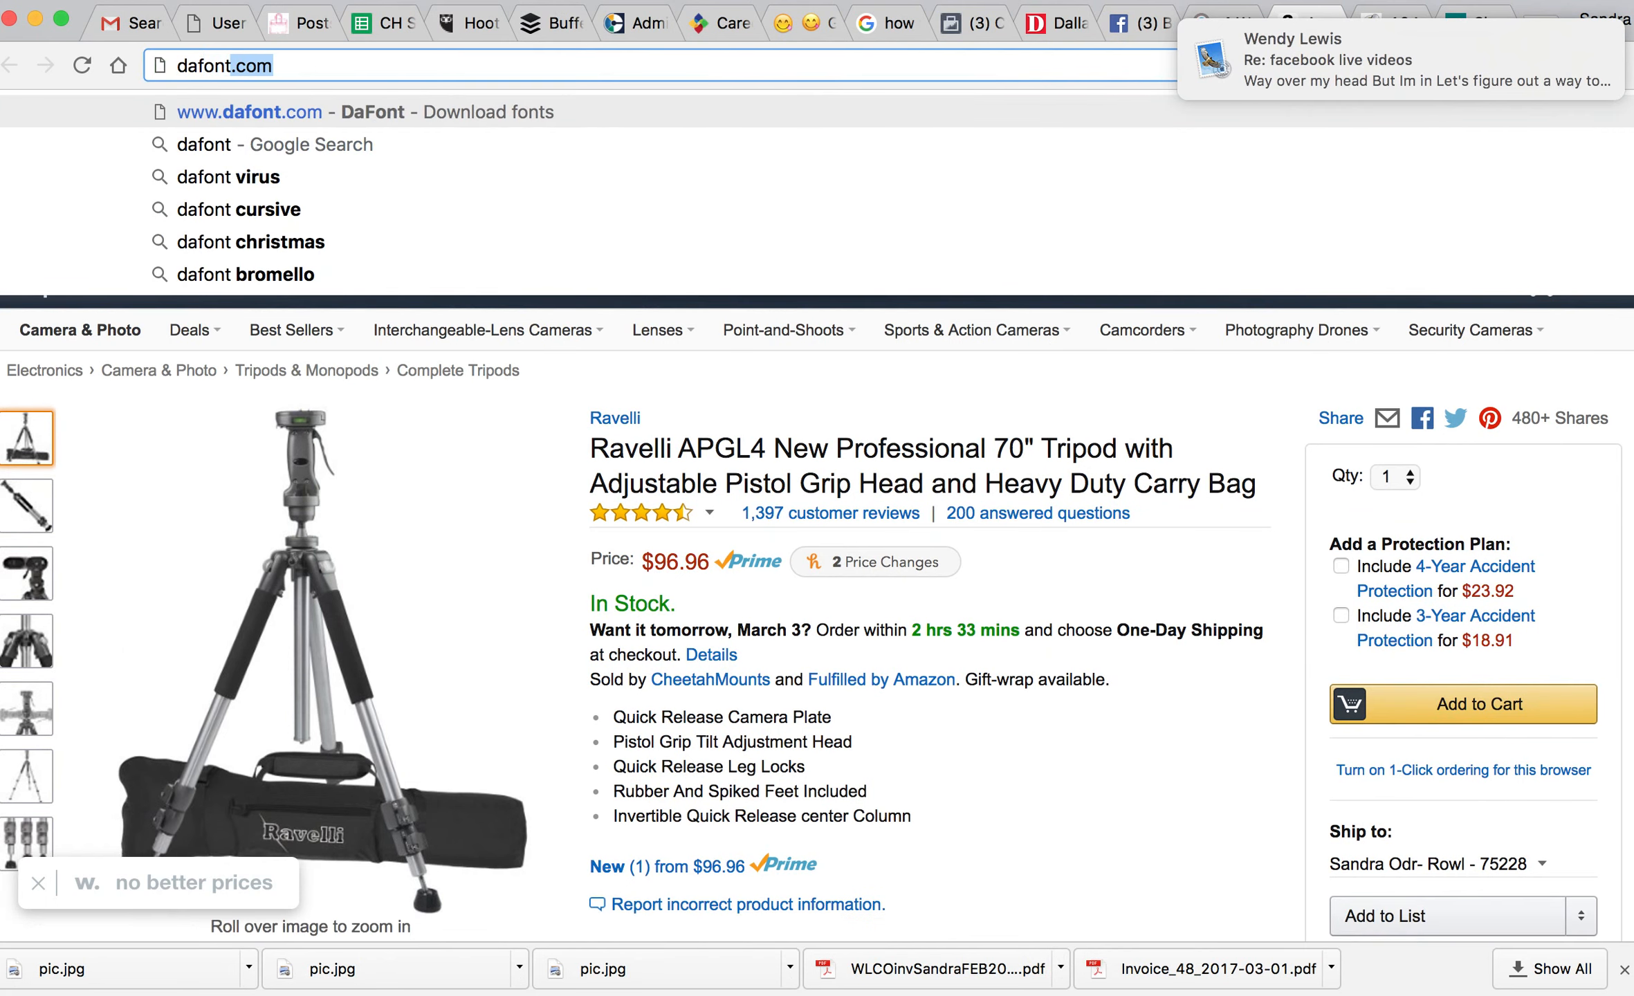
{"action": "key", "text": "Return"}
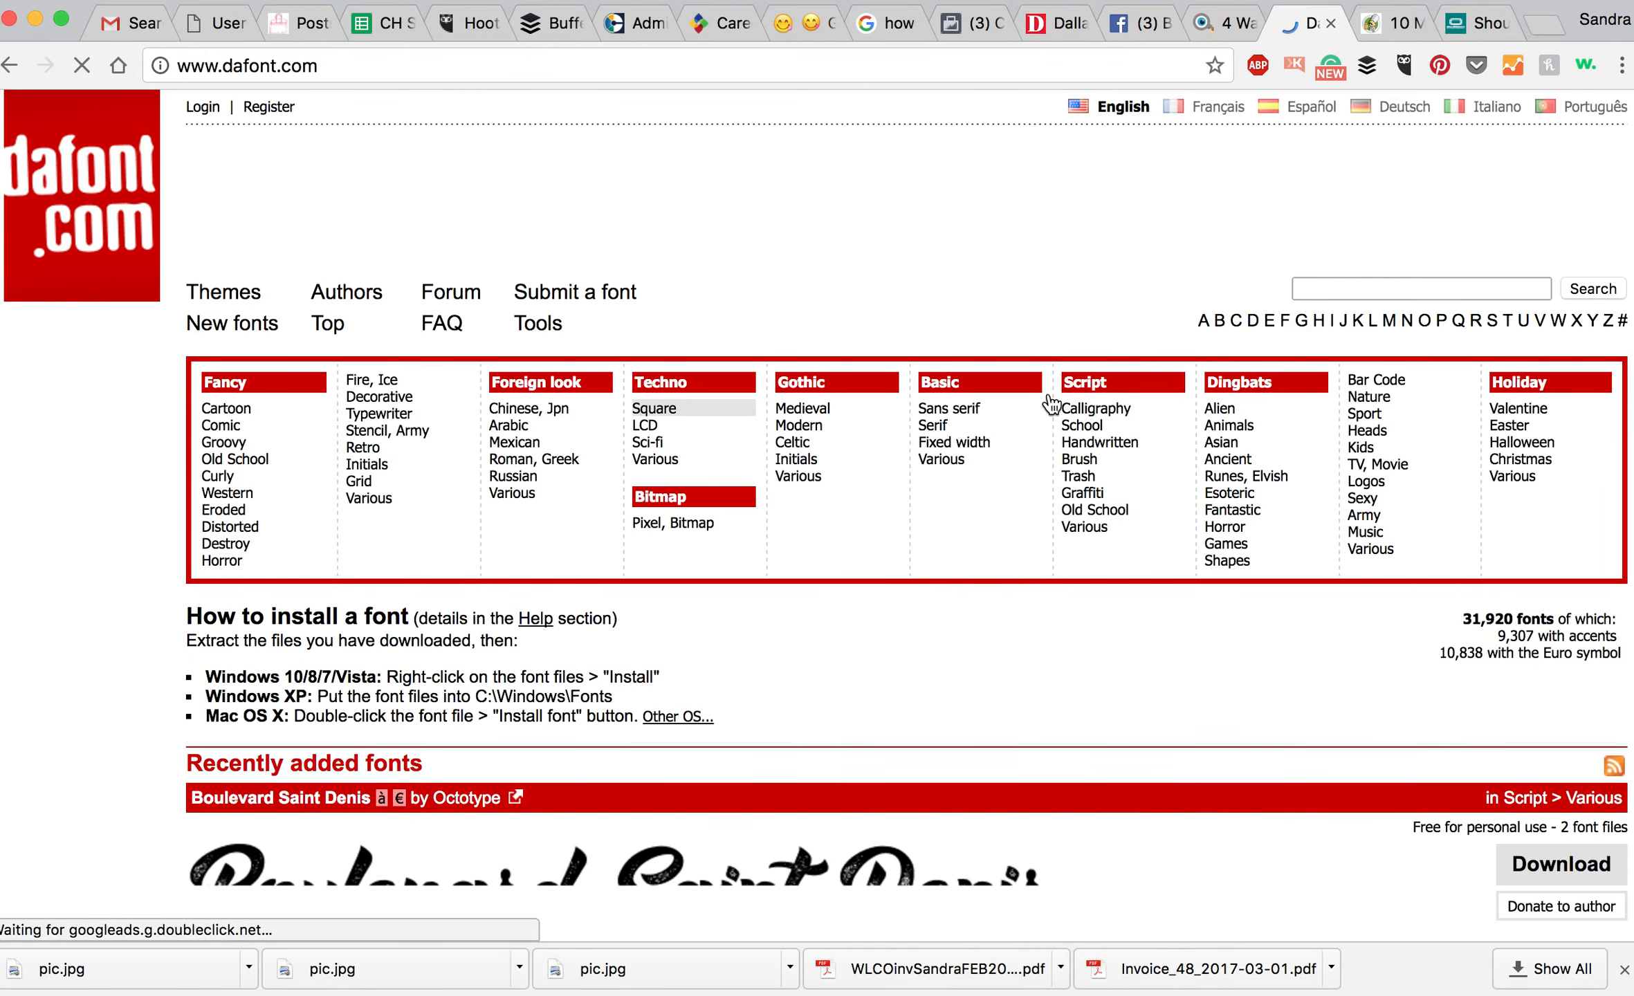
Examine the Basic Sans serif and Serif font categories on dafont.com and return to the InDesign editorial.
{"action": "left_click", "coordinate": [945, 406]}
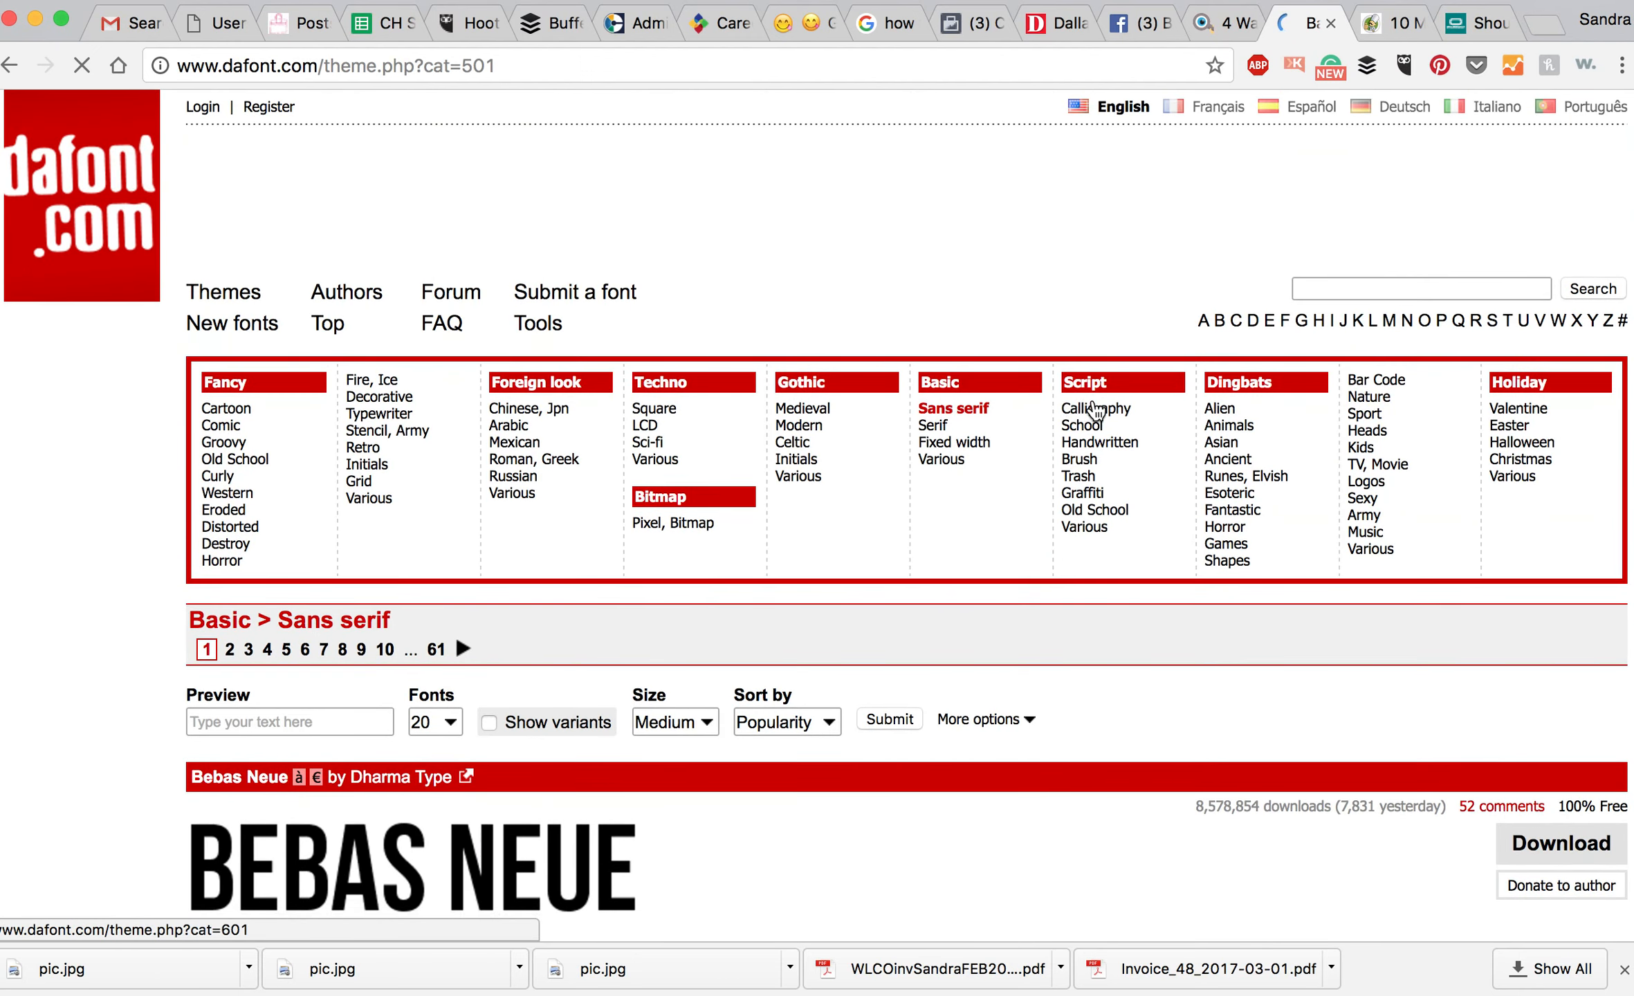
{"action": "left_click", "coordinate": [941, 431]}
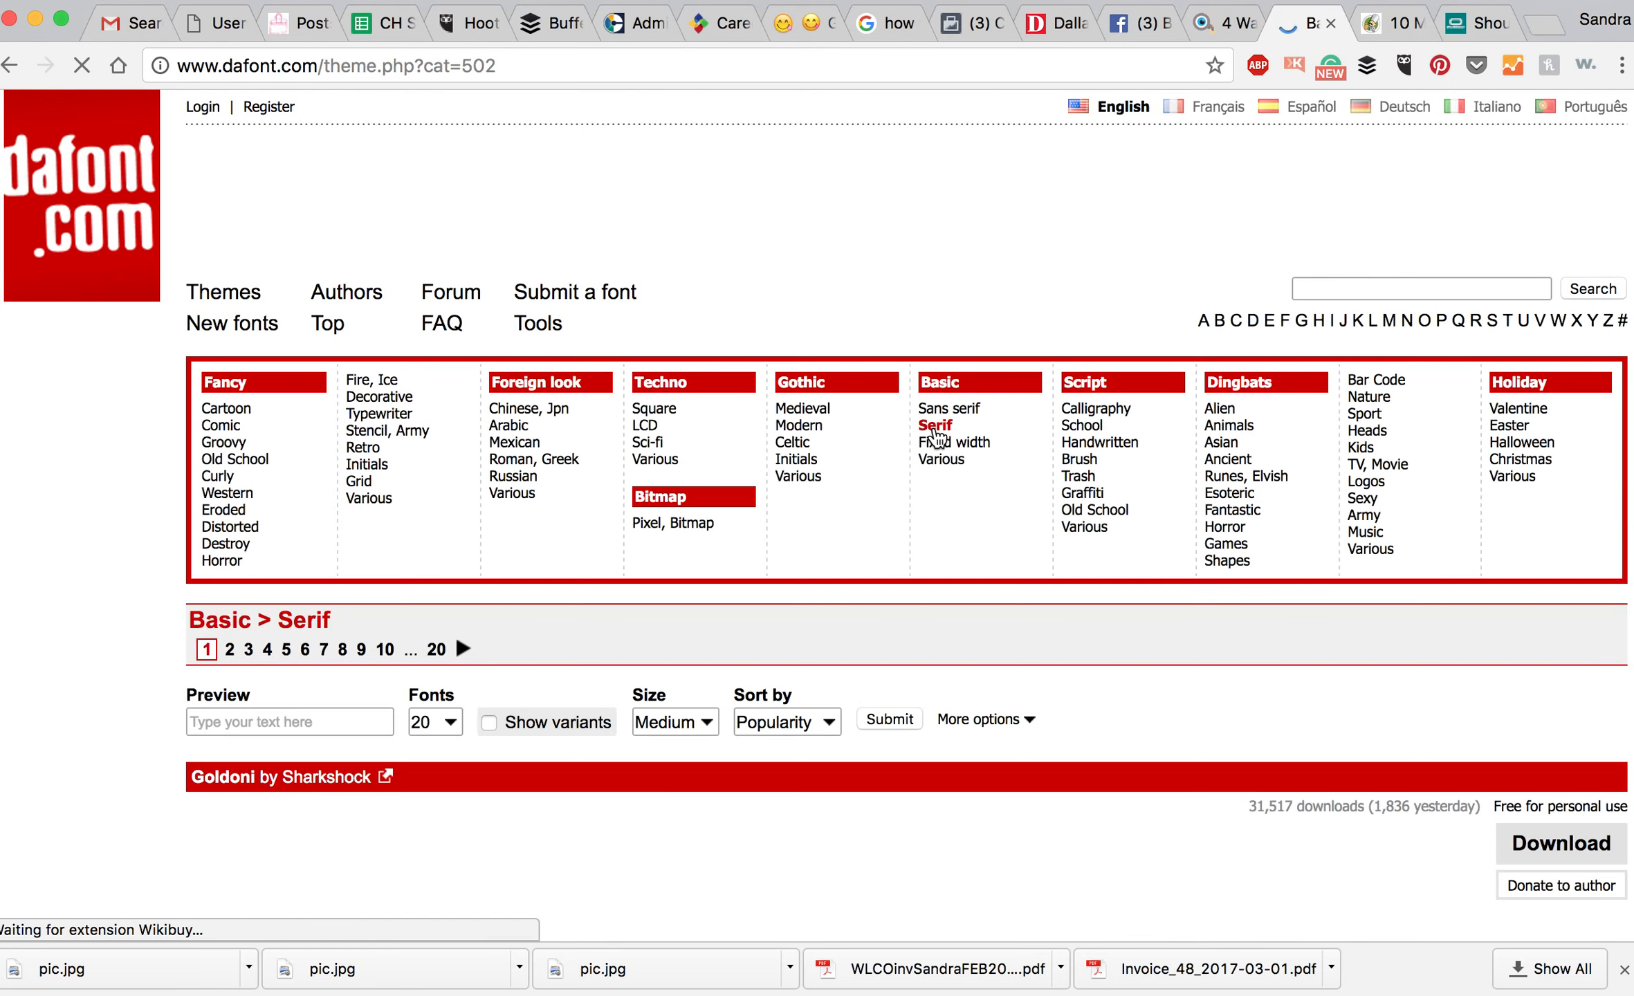
{"action": "scroll", "coordinate": [938, 438], "scroll_direction": "down", "scroll_amount": 5}
{"action": "scroll", "coordinate": [938, 438], "scroll_direction": "down", "scroll_amount": 5}
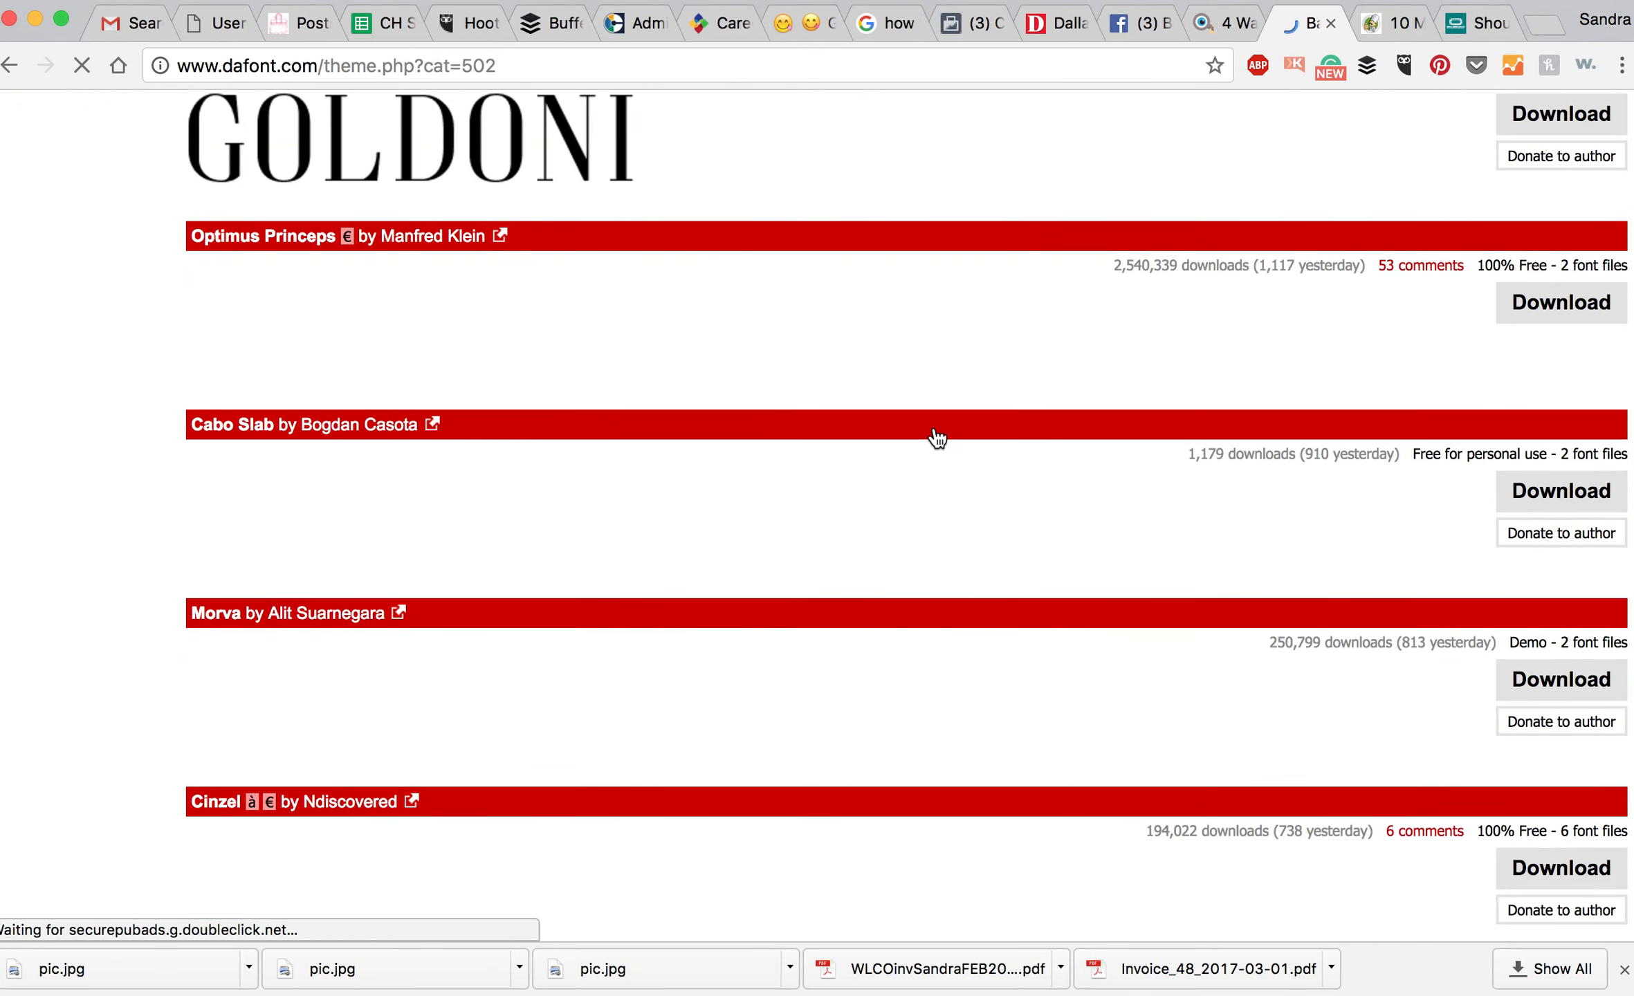
{"action": "scroll", "coordinate": [937, 436], "scroll_direction": "up", "scroll_amount": 4}
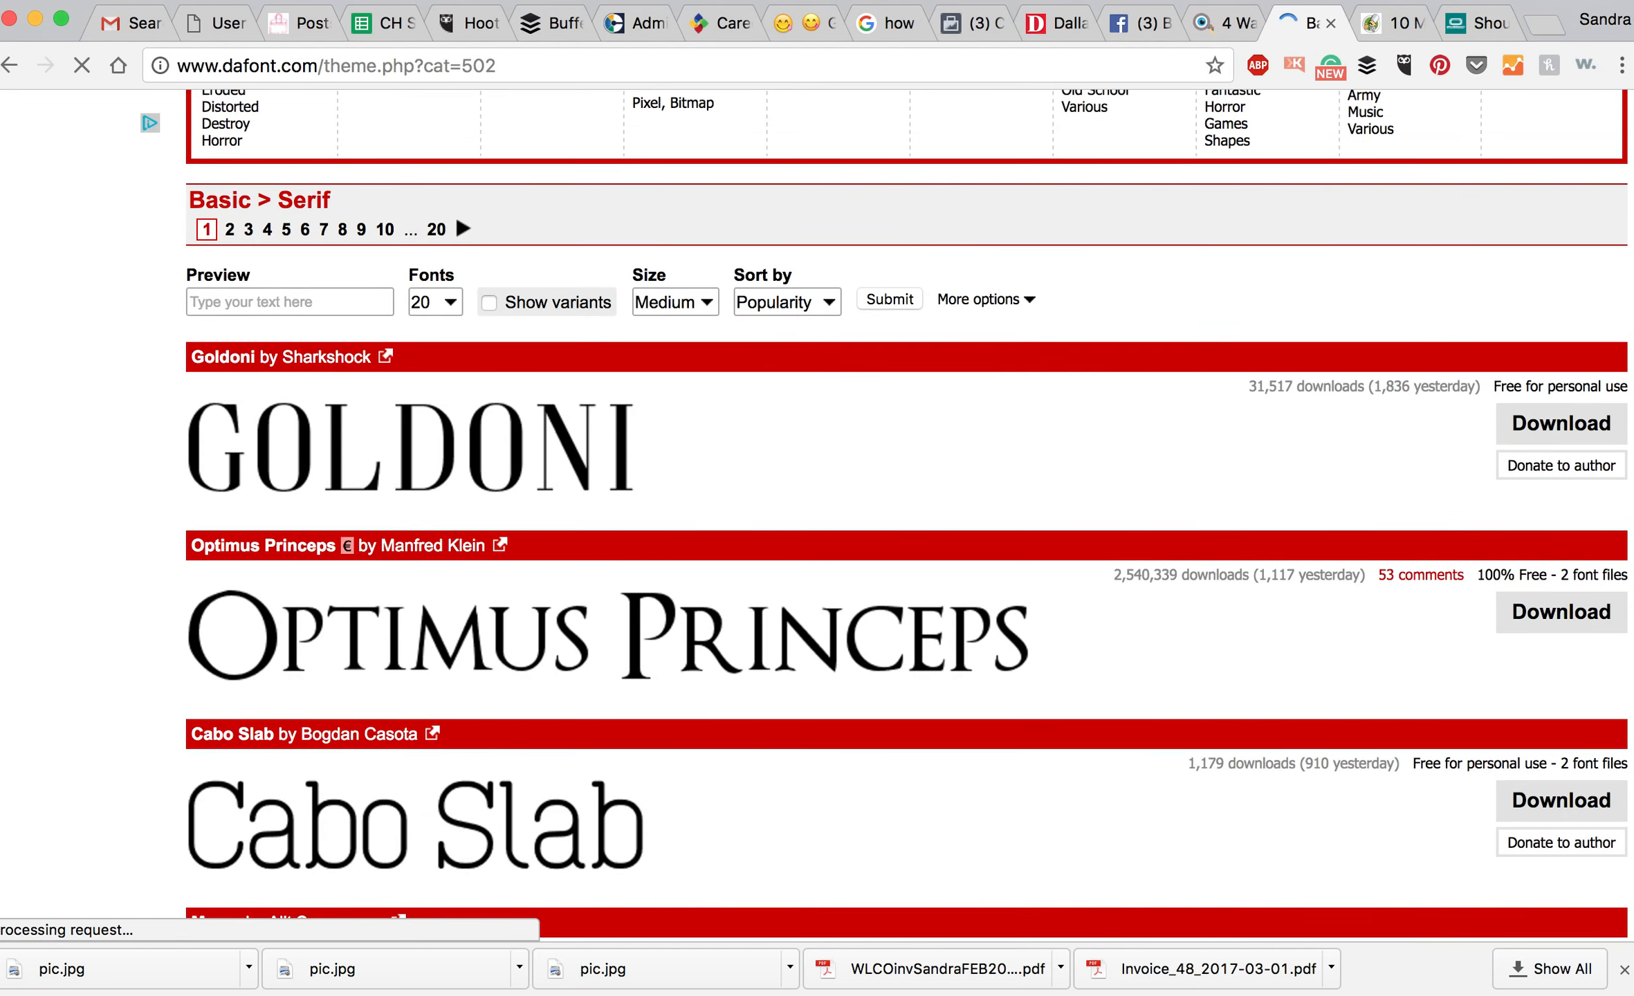
{"action": "mouse_move", "coordinate": [808, 993]}
{"action": "left_click", "coordinate": [1420, 977]}
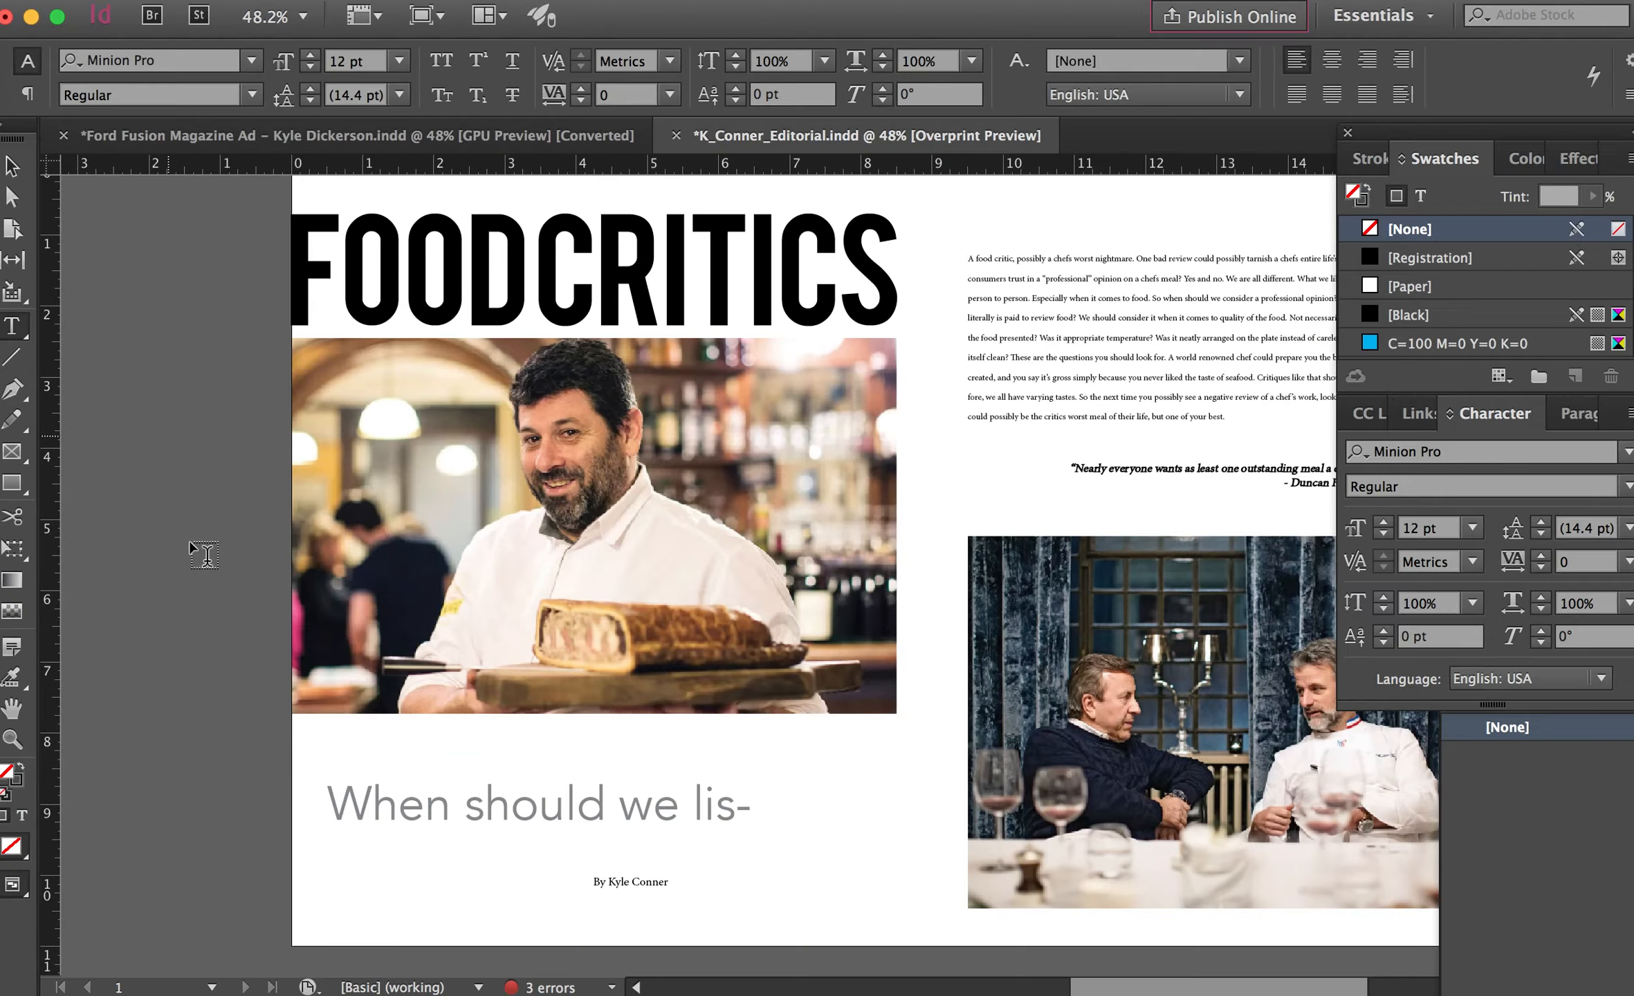
Copy "When should" from the subheading, switch to Chrome and use it as the preview text for dafont's Serif fonts.
{"action": "left_click_drag", "start_coordinate": [331, 806], "coordinate": [608, 824]}
{"action": "key", "text": "super+c"}
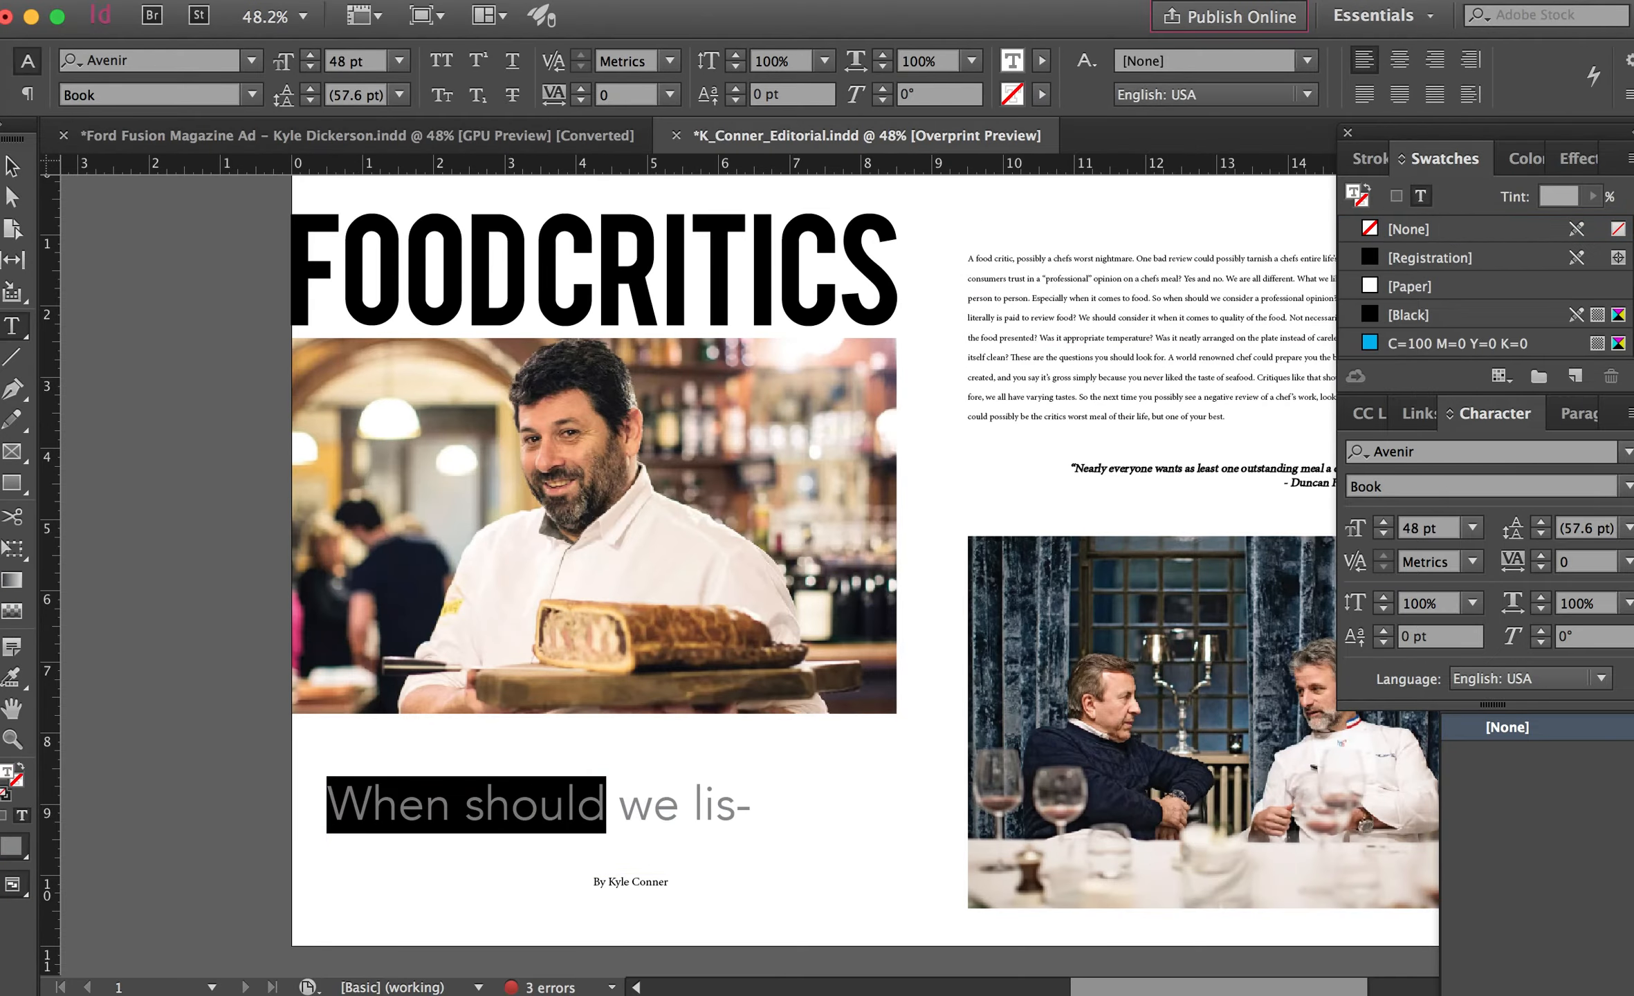
{"action": "mouse_move", "coordinate": [1281, 992]}
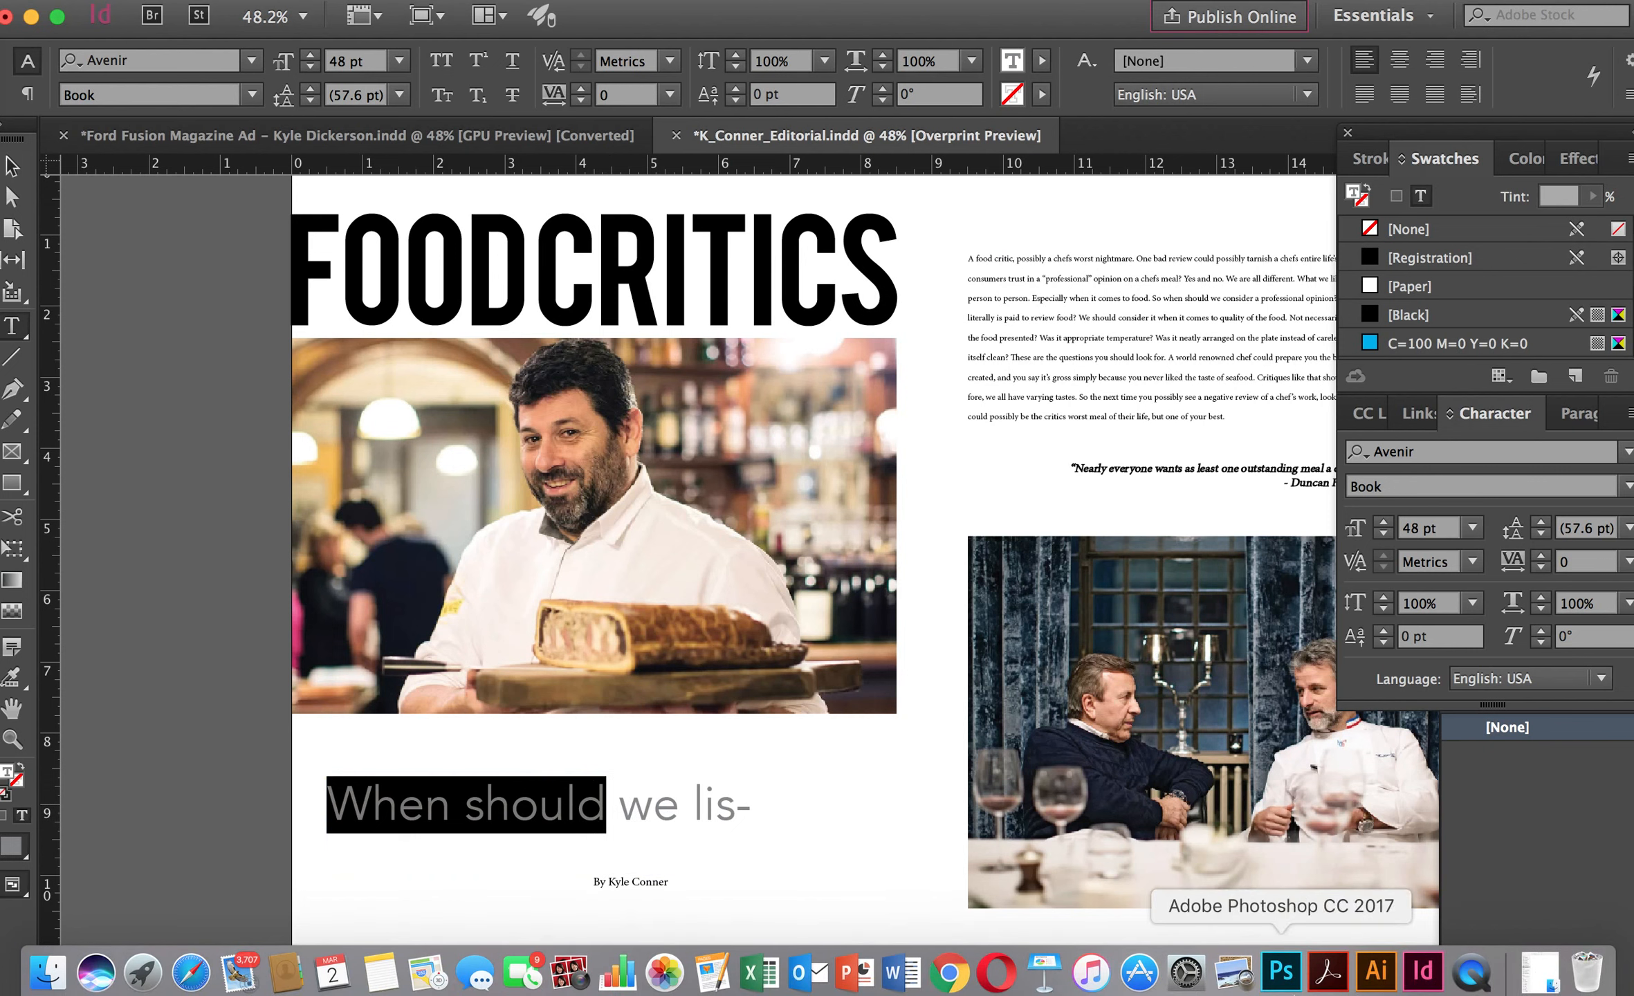
{"action": "left_click", "coordinate": [950, 973]}
{"action": "left_click", "coordinate": [238, 301]}
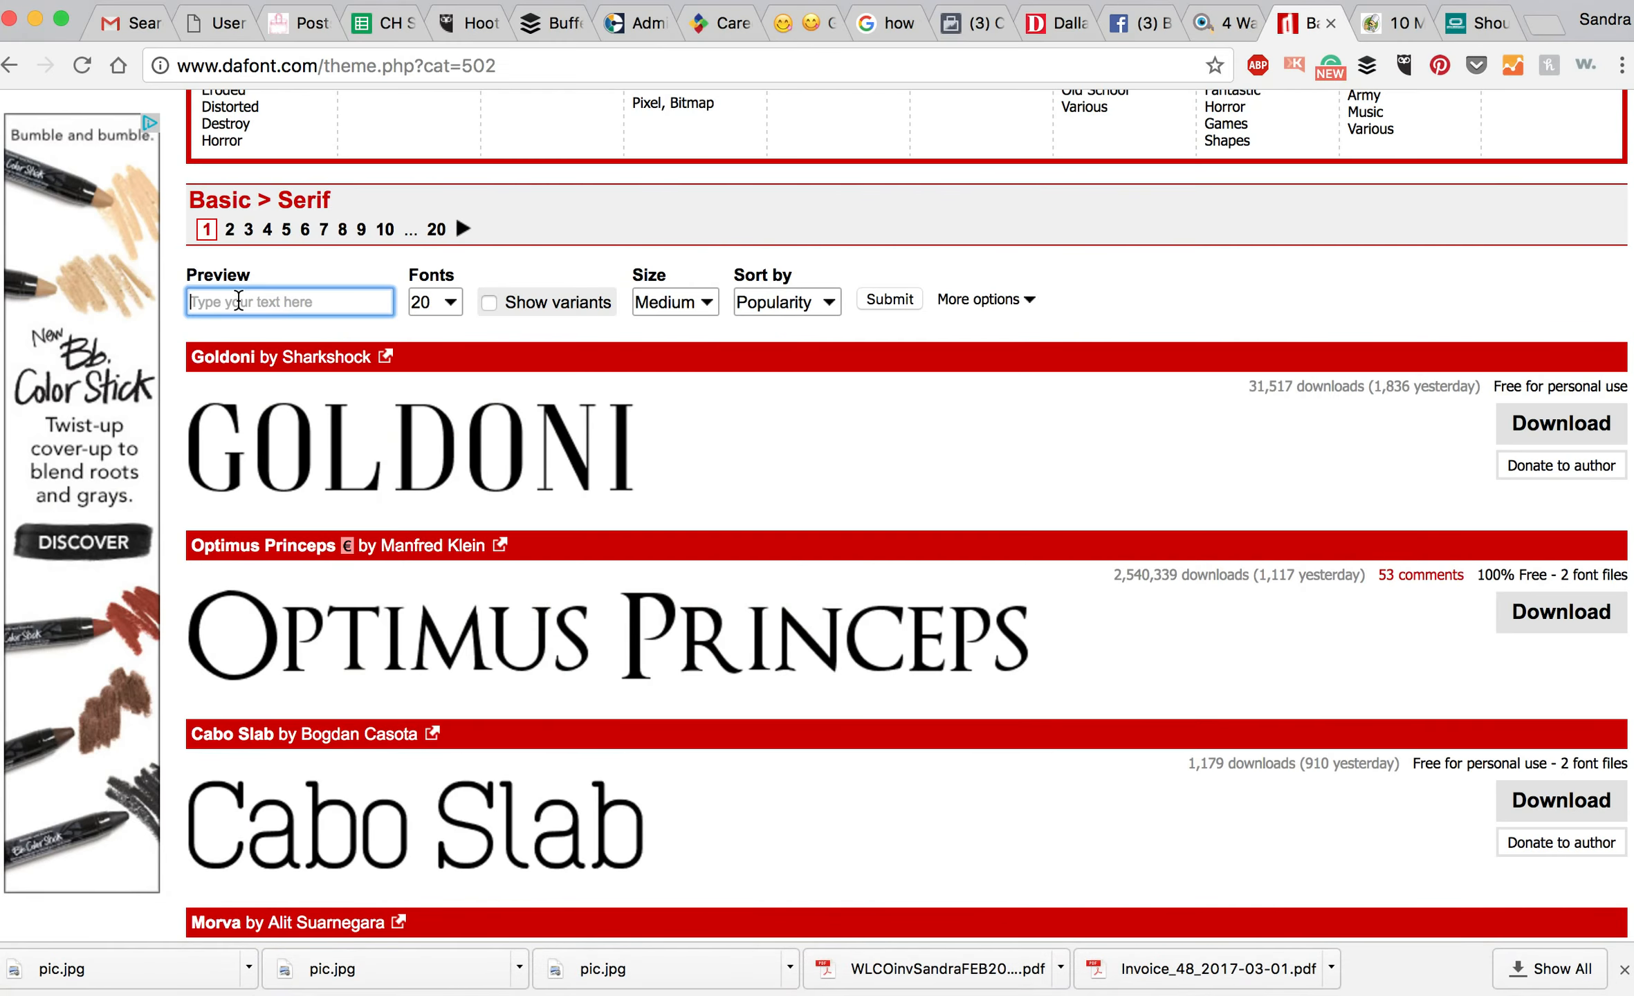
{"action": "key", "text": "super+v"}
{"action": "key", "text": "Return"}
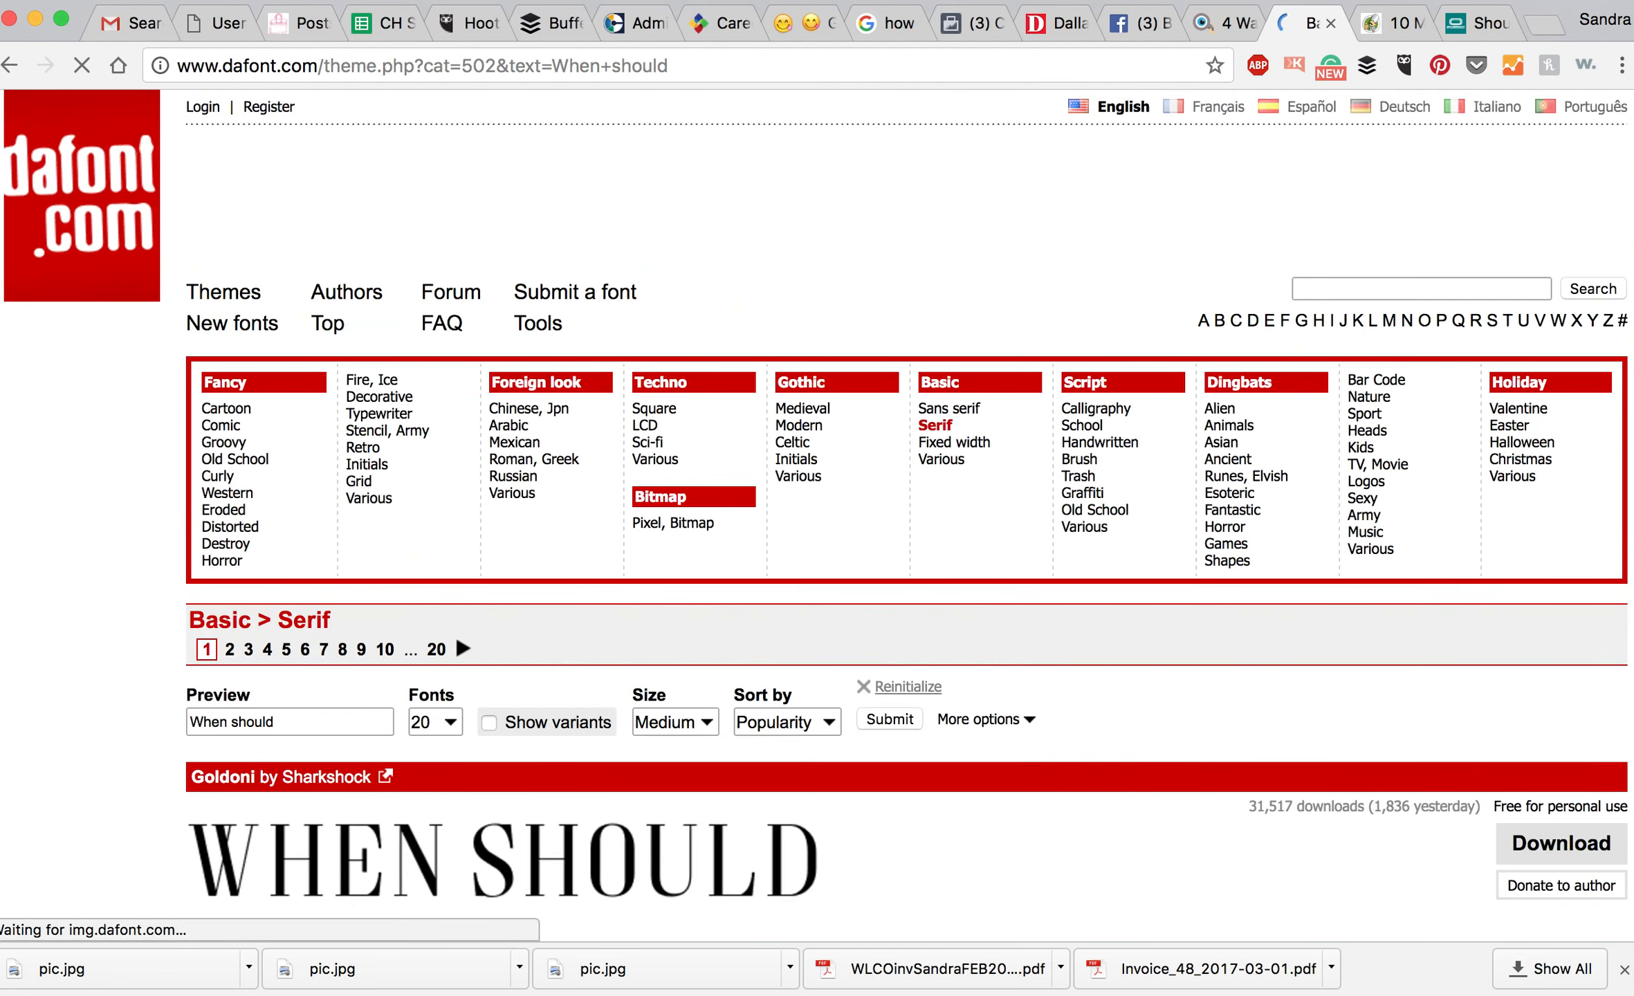
Compare the "When should" previews in the Serif category, from Goldoni down to Nouvelle Vague, to find a subheading font.
{"action": "scroll", "coordinate": [780, 551], "scroll_direction": "down", "scroll_amount": 3}
{"action": "scroll", "coordinate": [781, 551], "scroll_direction": "down", "scroll_amount": 5}
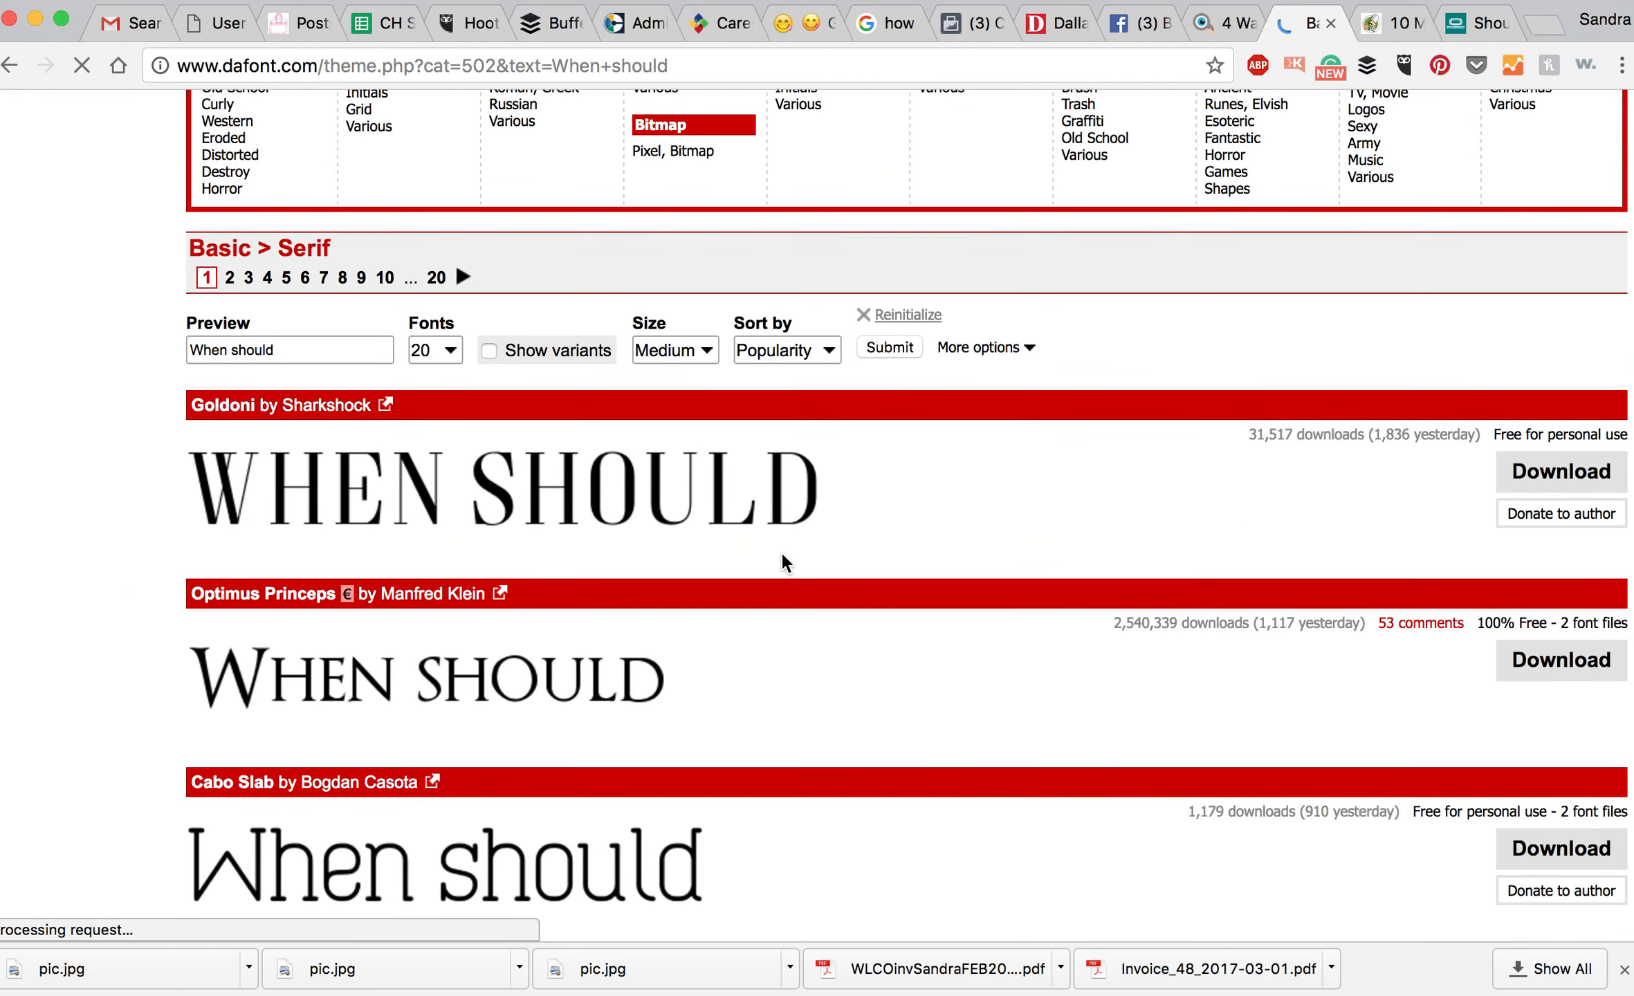
{"action": "left_click", "coordinate": [420, 395]}
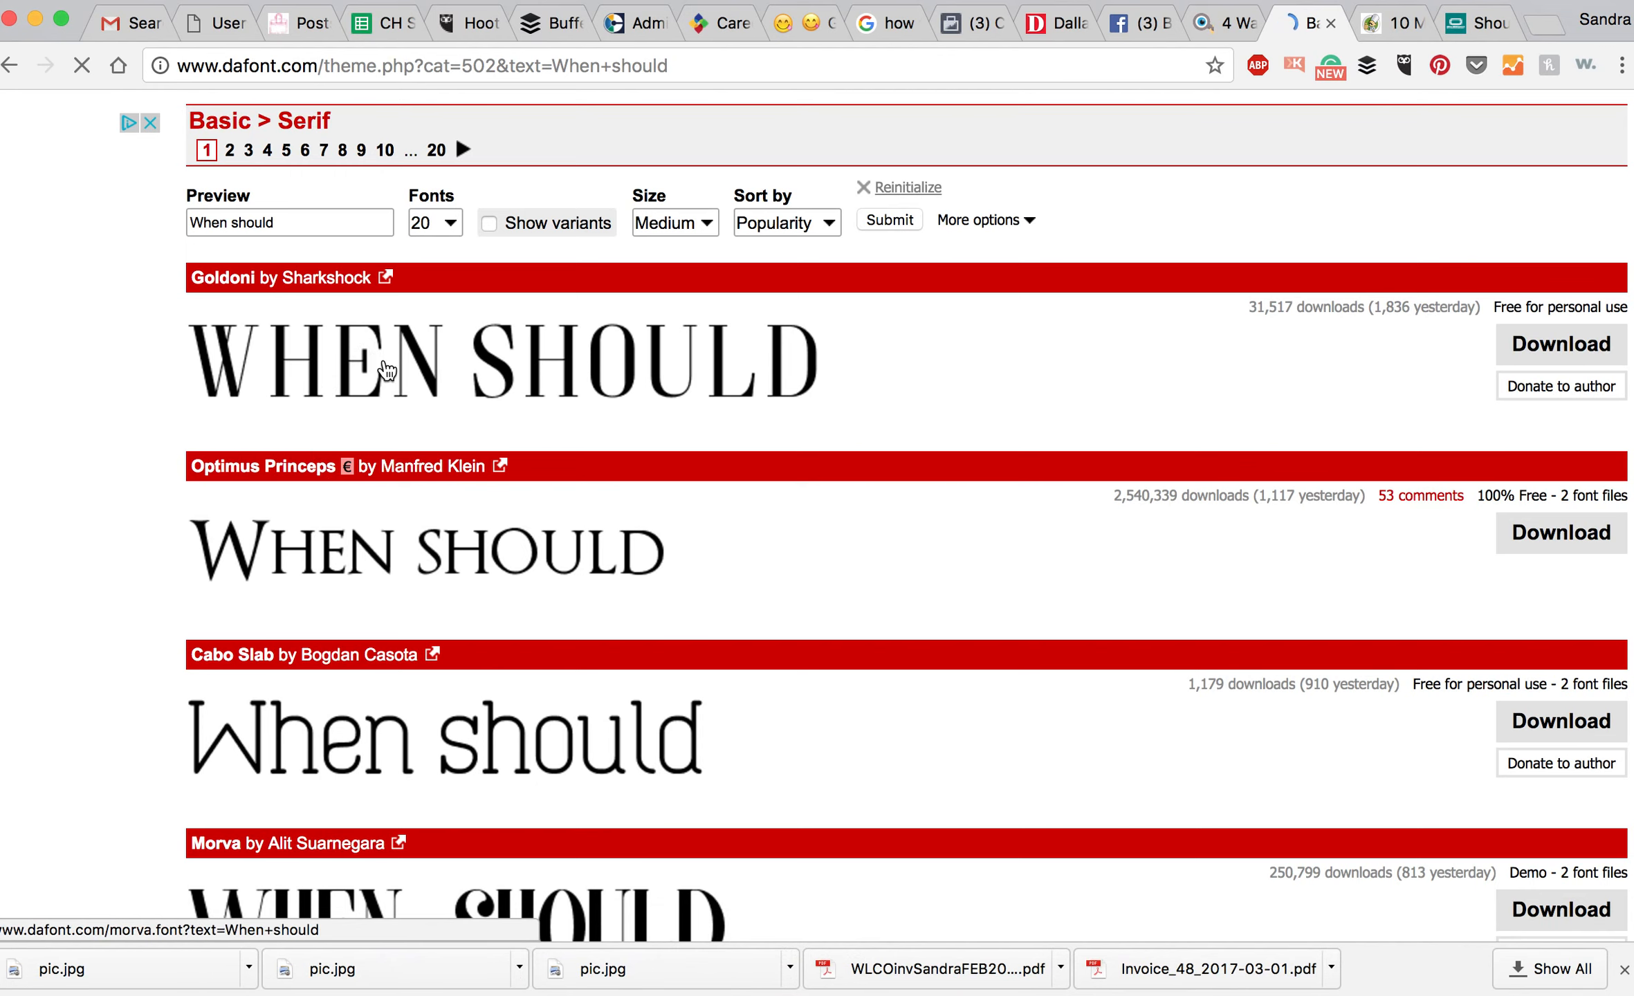
{"action": "scroll", "coordinate": [388, 367], "scroll_direction": "down", "scroll_amount": 8}
{"action": "scroll", "coordinate": [387, 370], "scroll_direction": "down", "scroll_amount": 11}
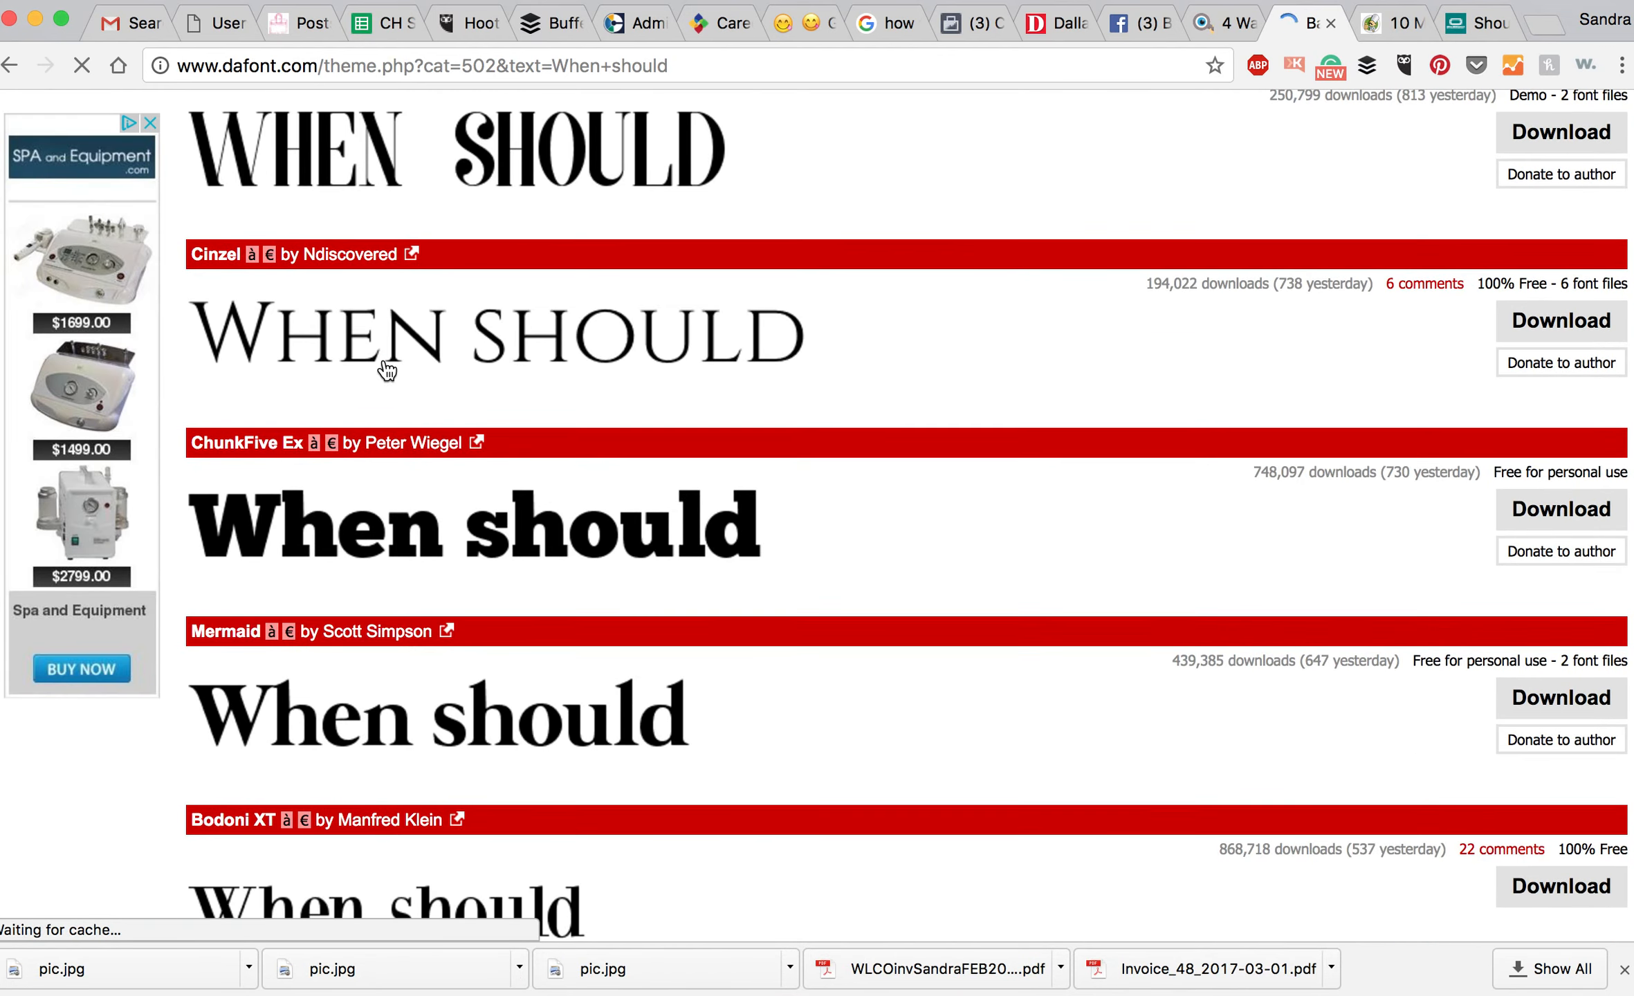
{"action": "scroll", "coordinate": [388, 370], "scroll_direction": "down", "scroll_amount": 6}
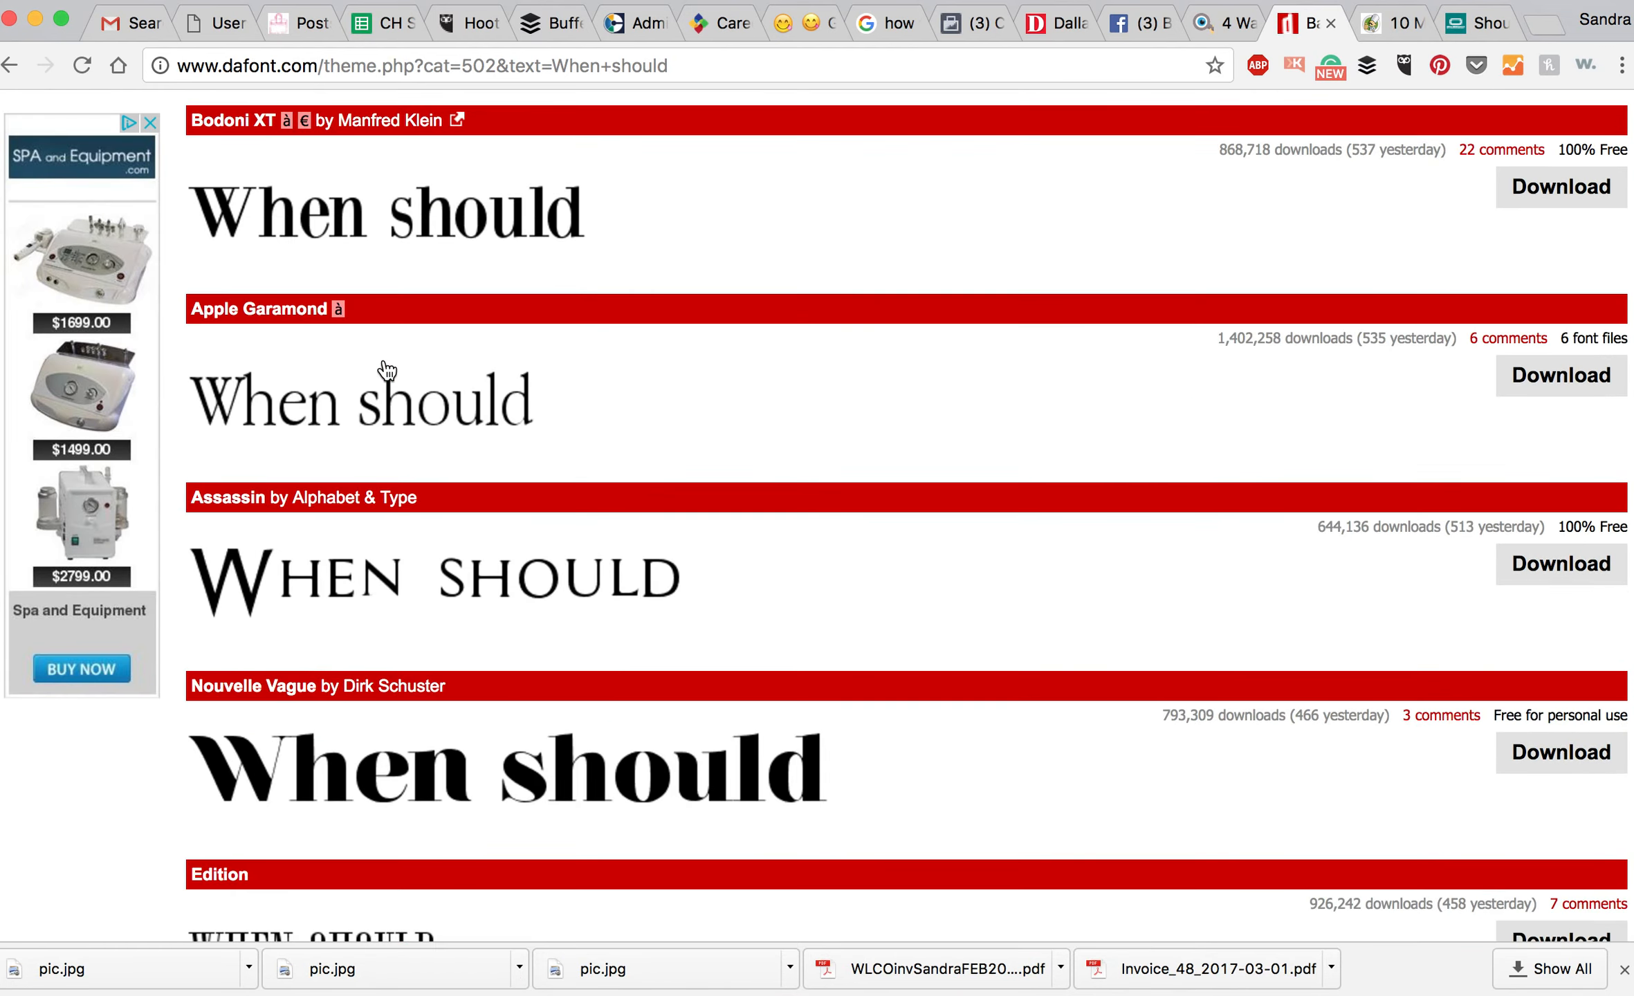
{"action": "scroll", "coordinate": [387, 370], "scroll_direction": "up", "scroll_amount": 16}
{"action": "scroll", "coordinate": [388, 370], "scroll_direction": "up", "scroll_amount": 9}
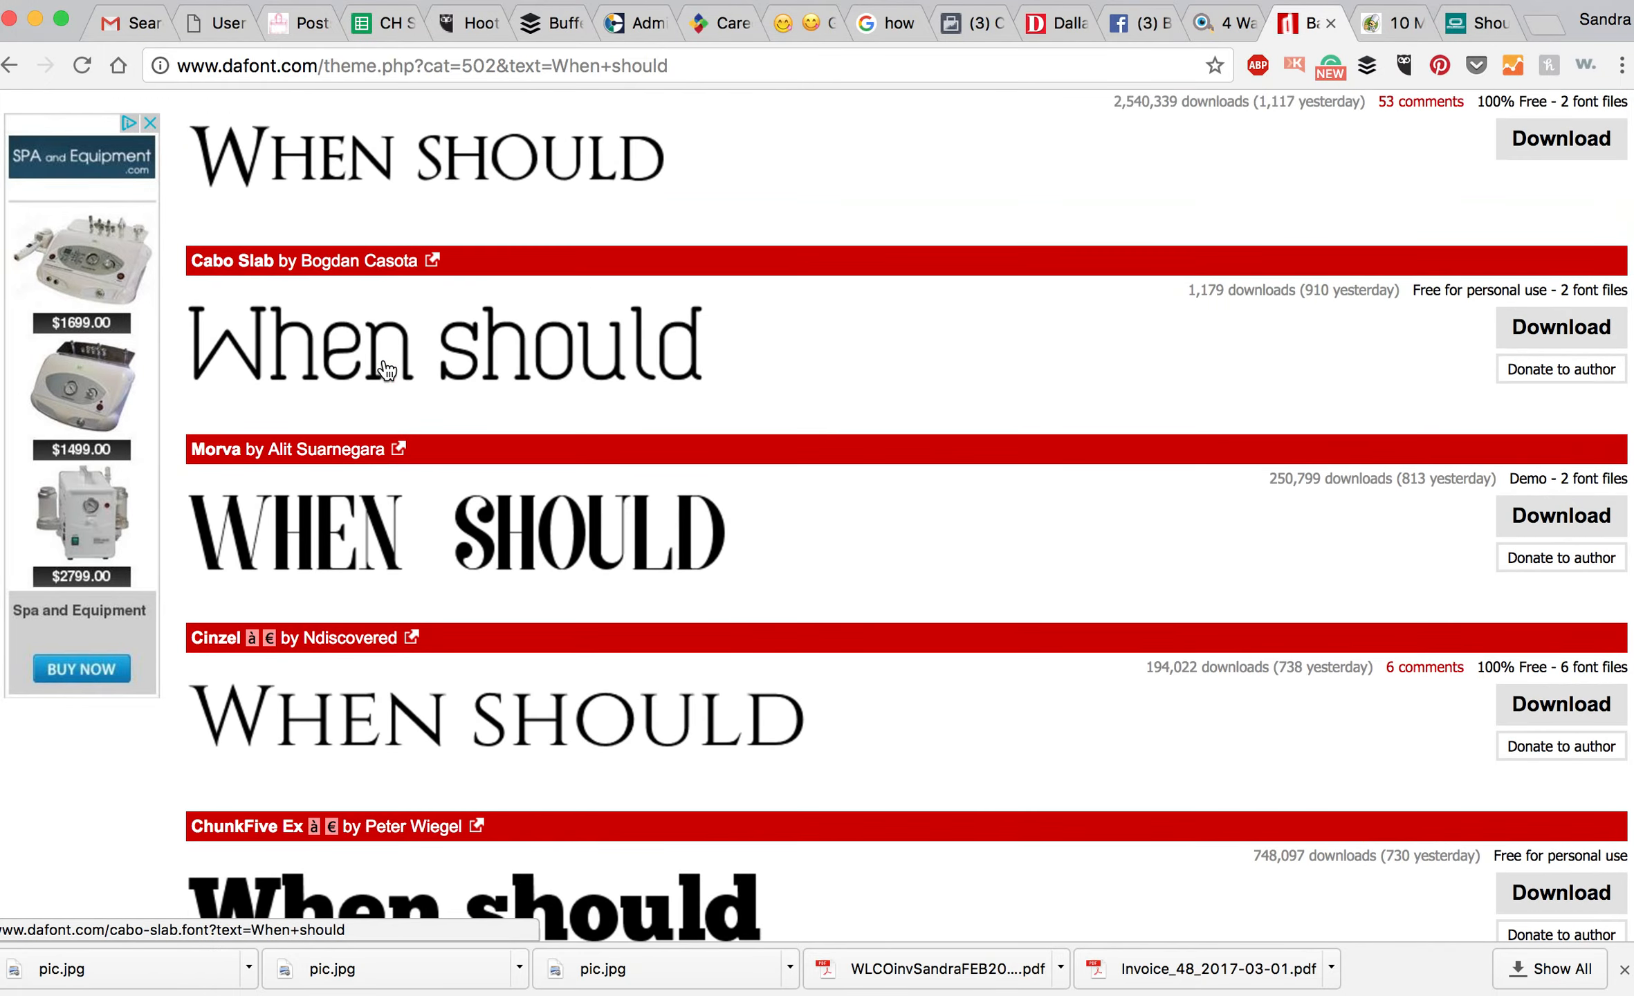
Download the Goldoni font and install Goldoni_DEMO.otf from the extracted folder, closing the Finder window.
{"action": "left_click", "coordinate": [1554, 456]}
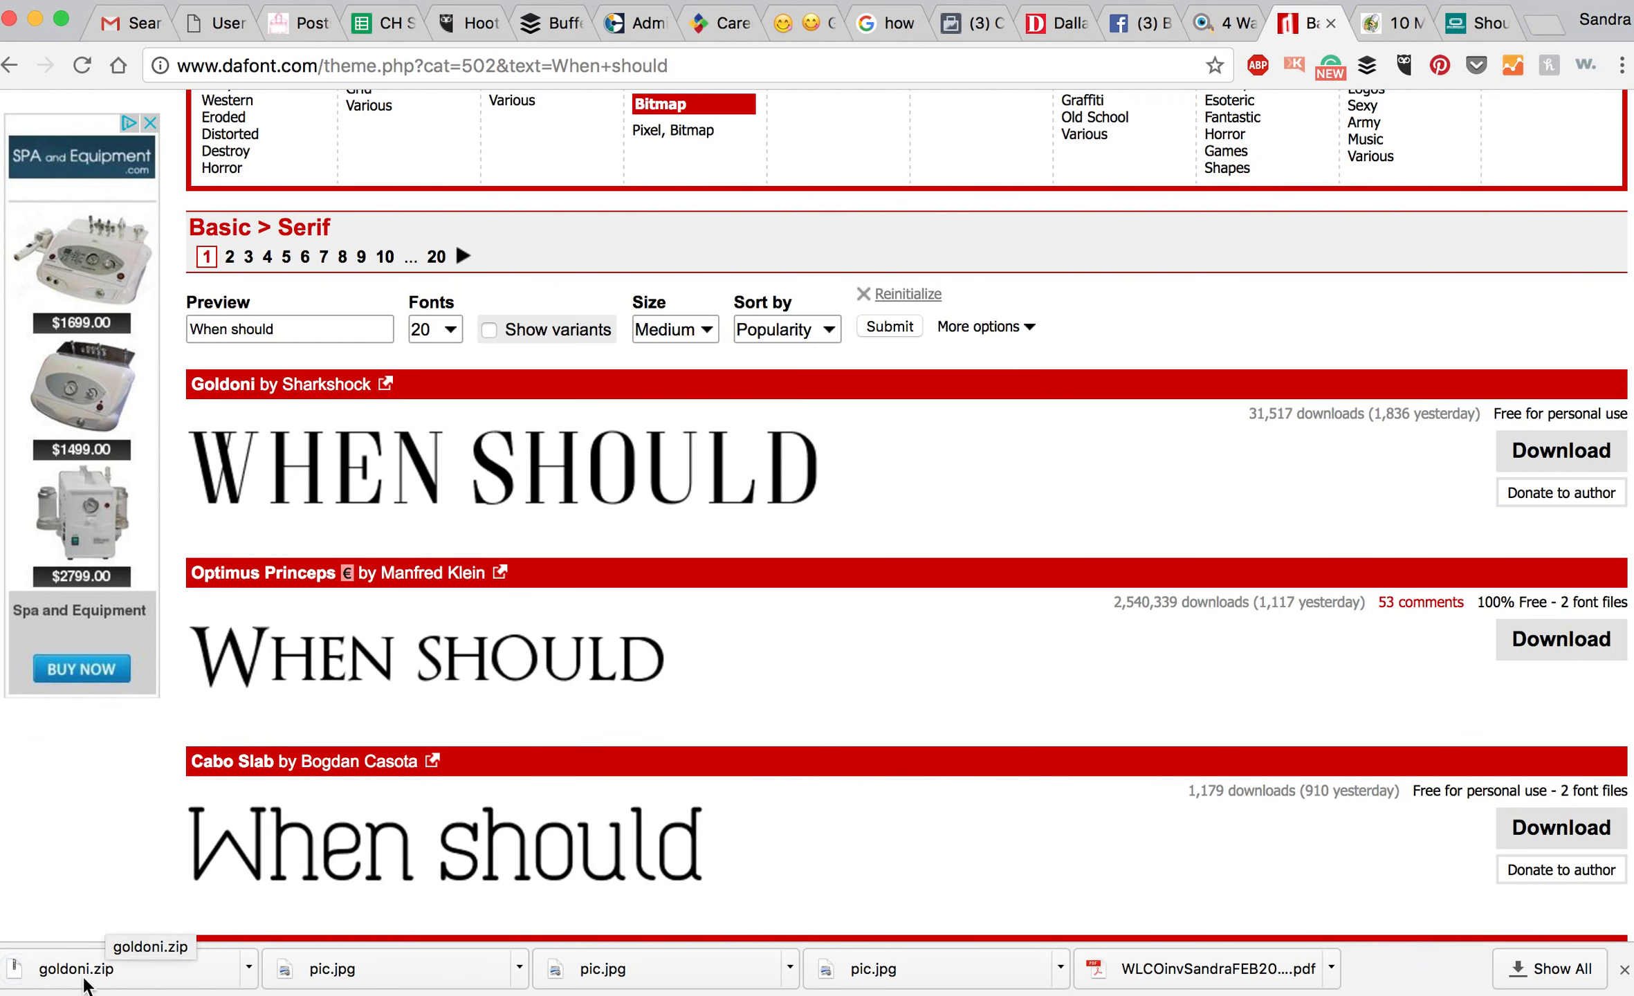
{"action": "left_click", "coordinate": [82, 976]}
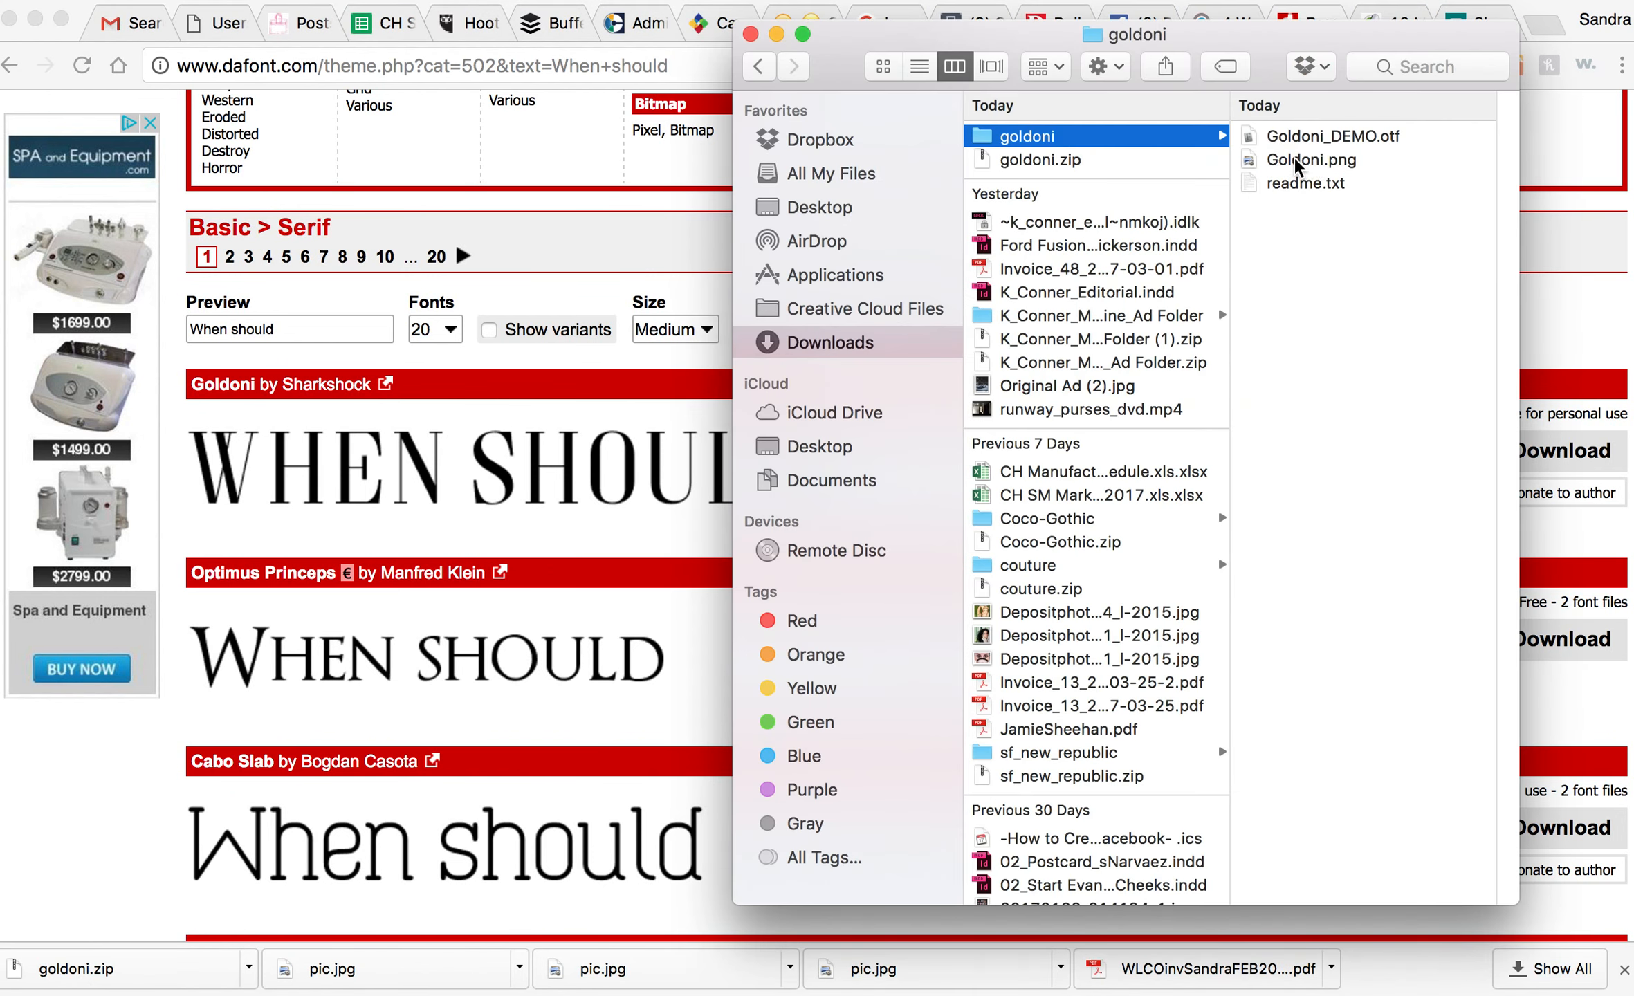
{"action": "left_click", "coordinate": [1310, 137]}
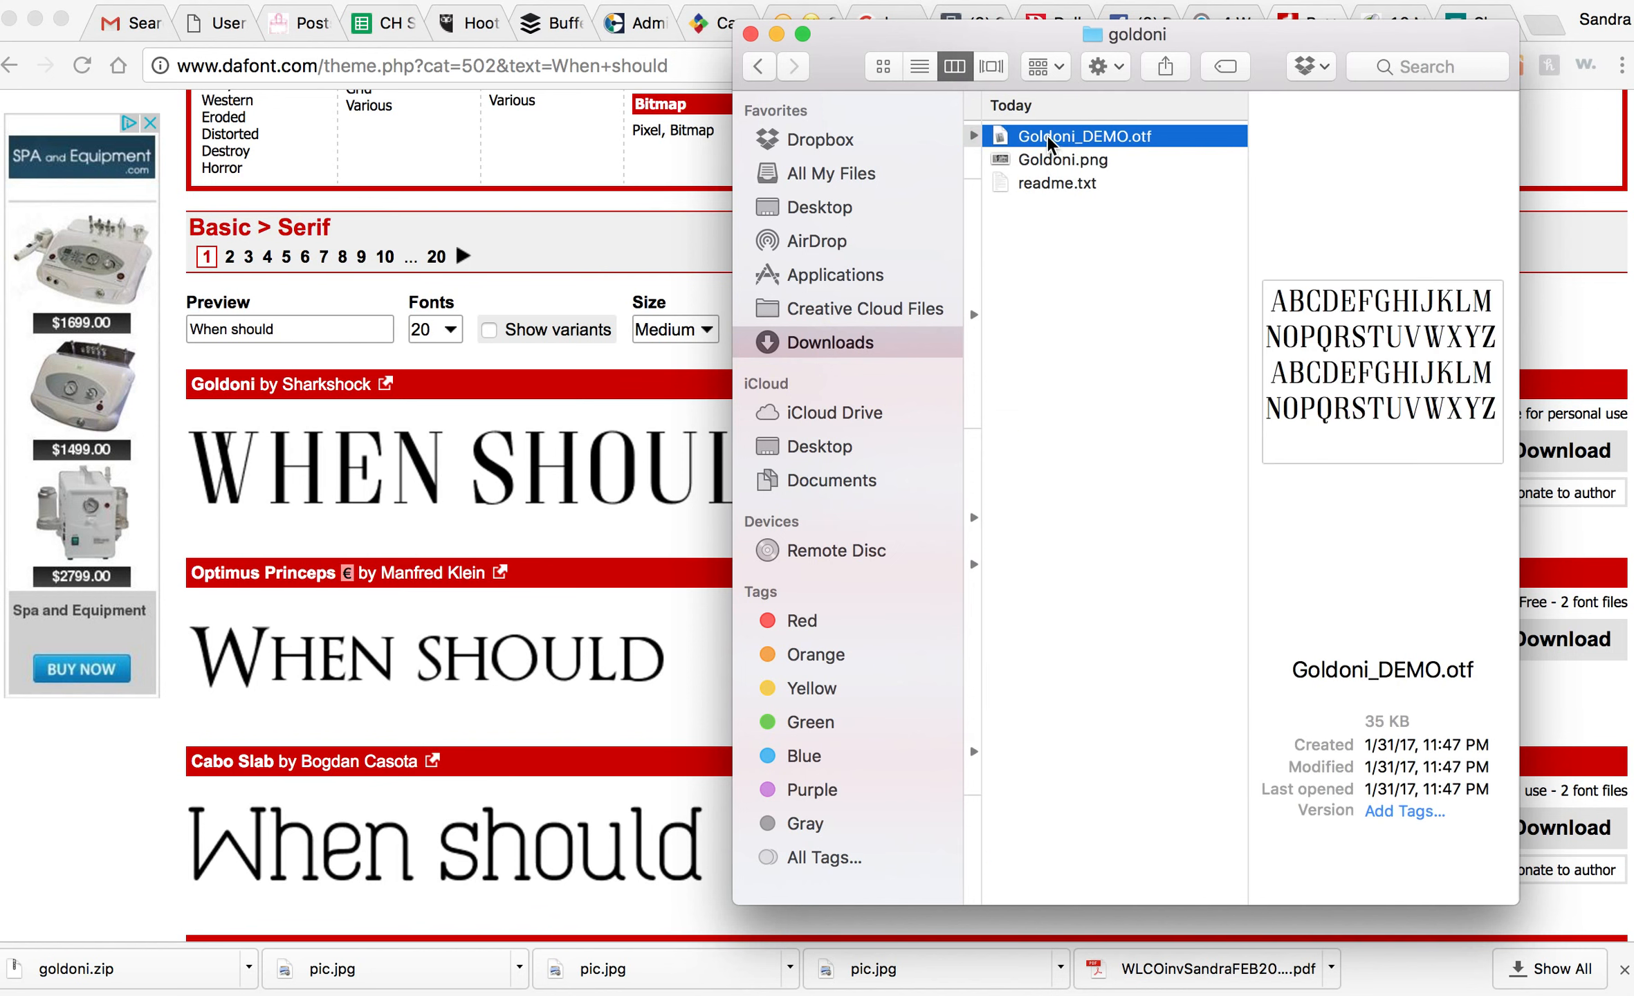
{"action": "double_click", "coordinate": [1047, 136]}
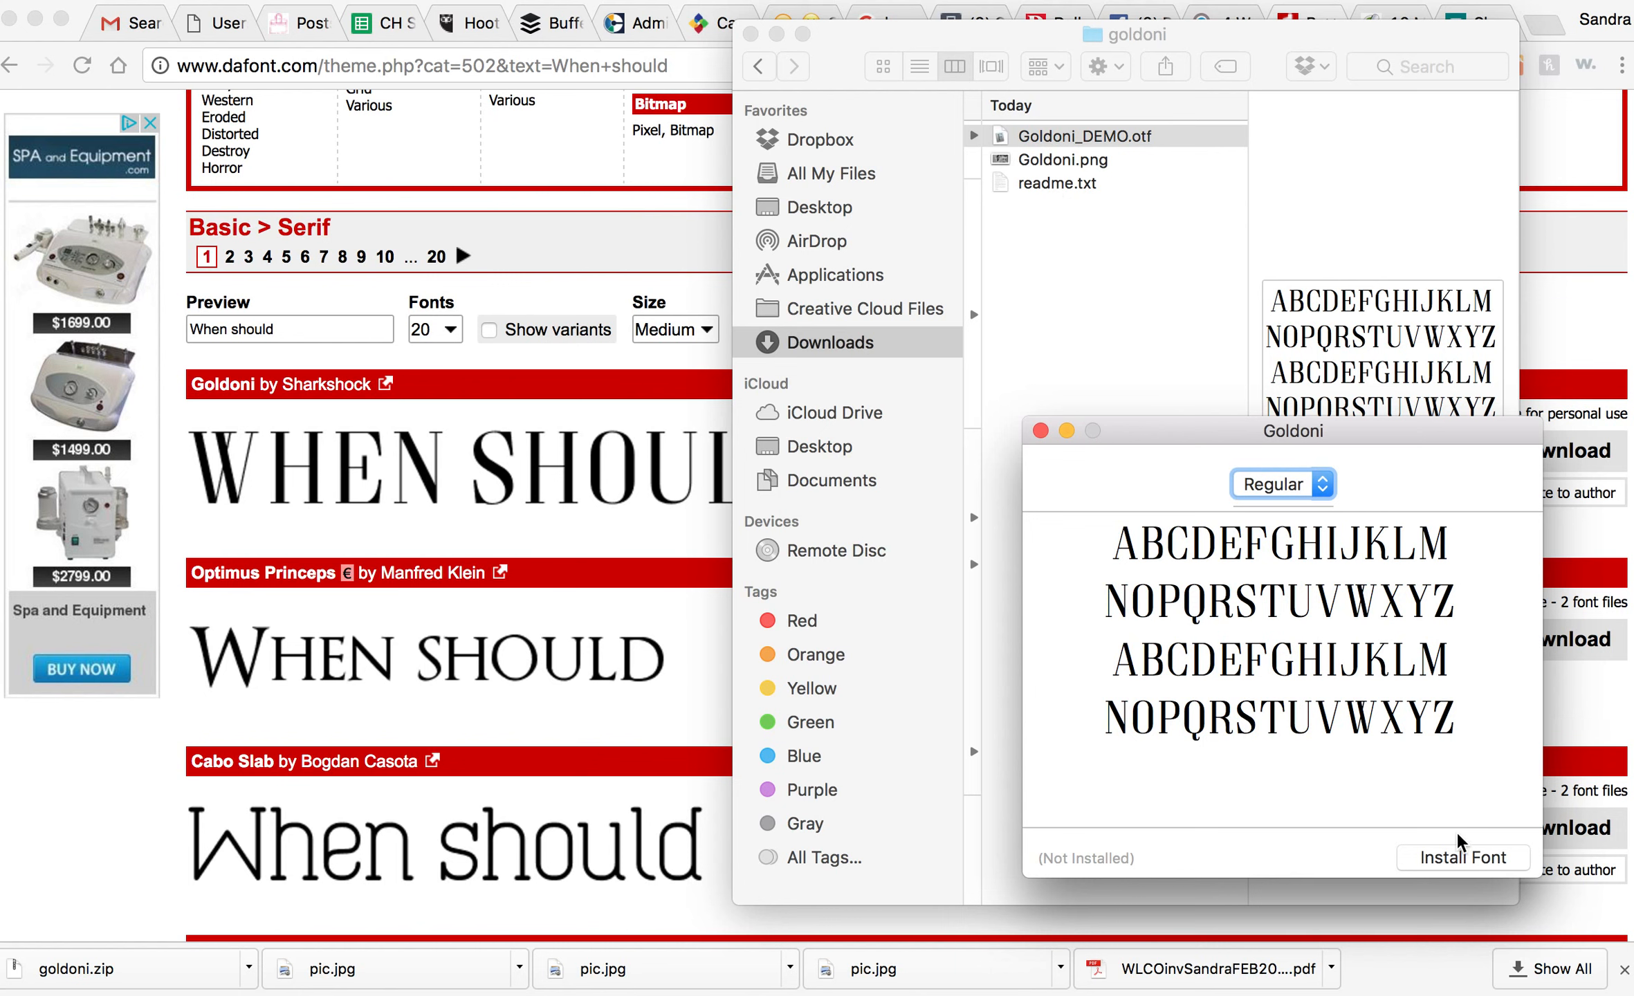
{"action": "left_click", "coordinate": [1449, 851]}
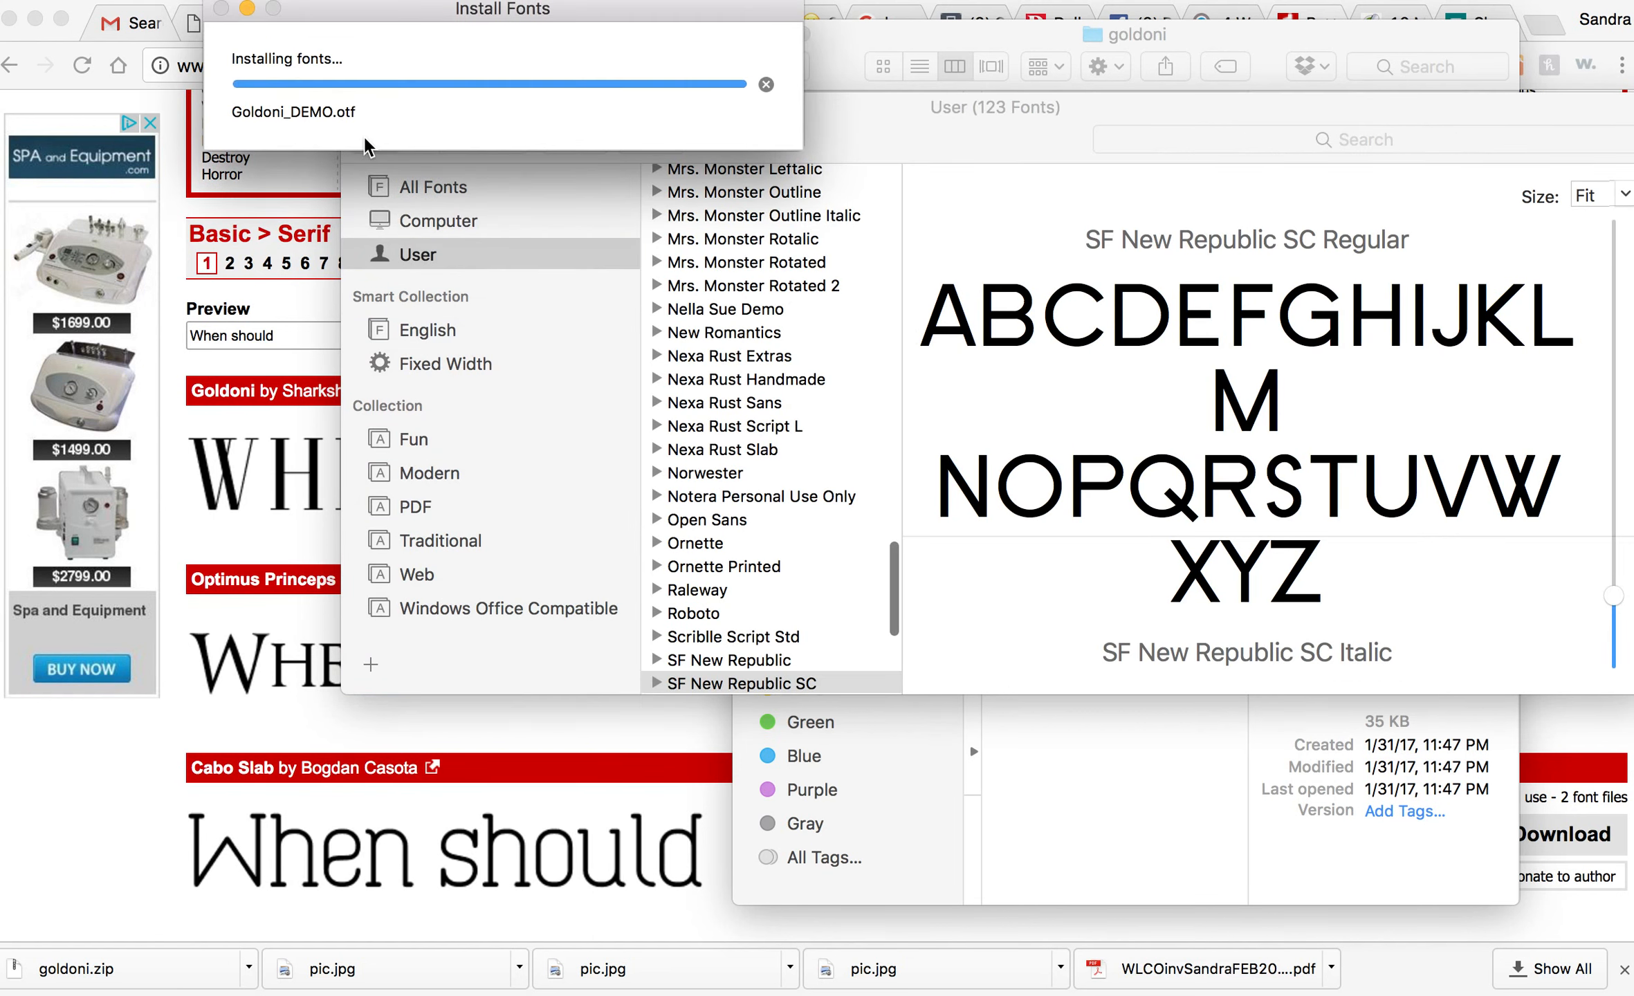
{"action": "left_click", "coordinate": [359, 107]}
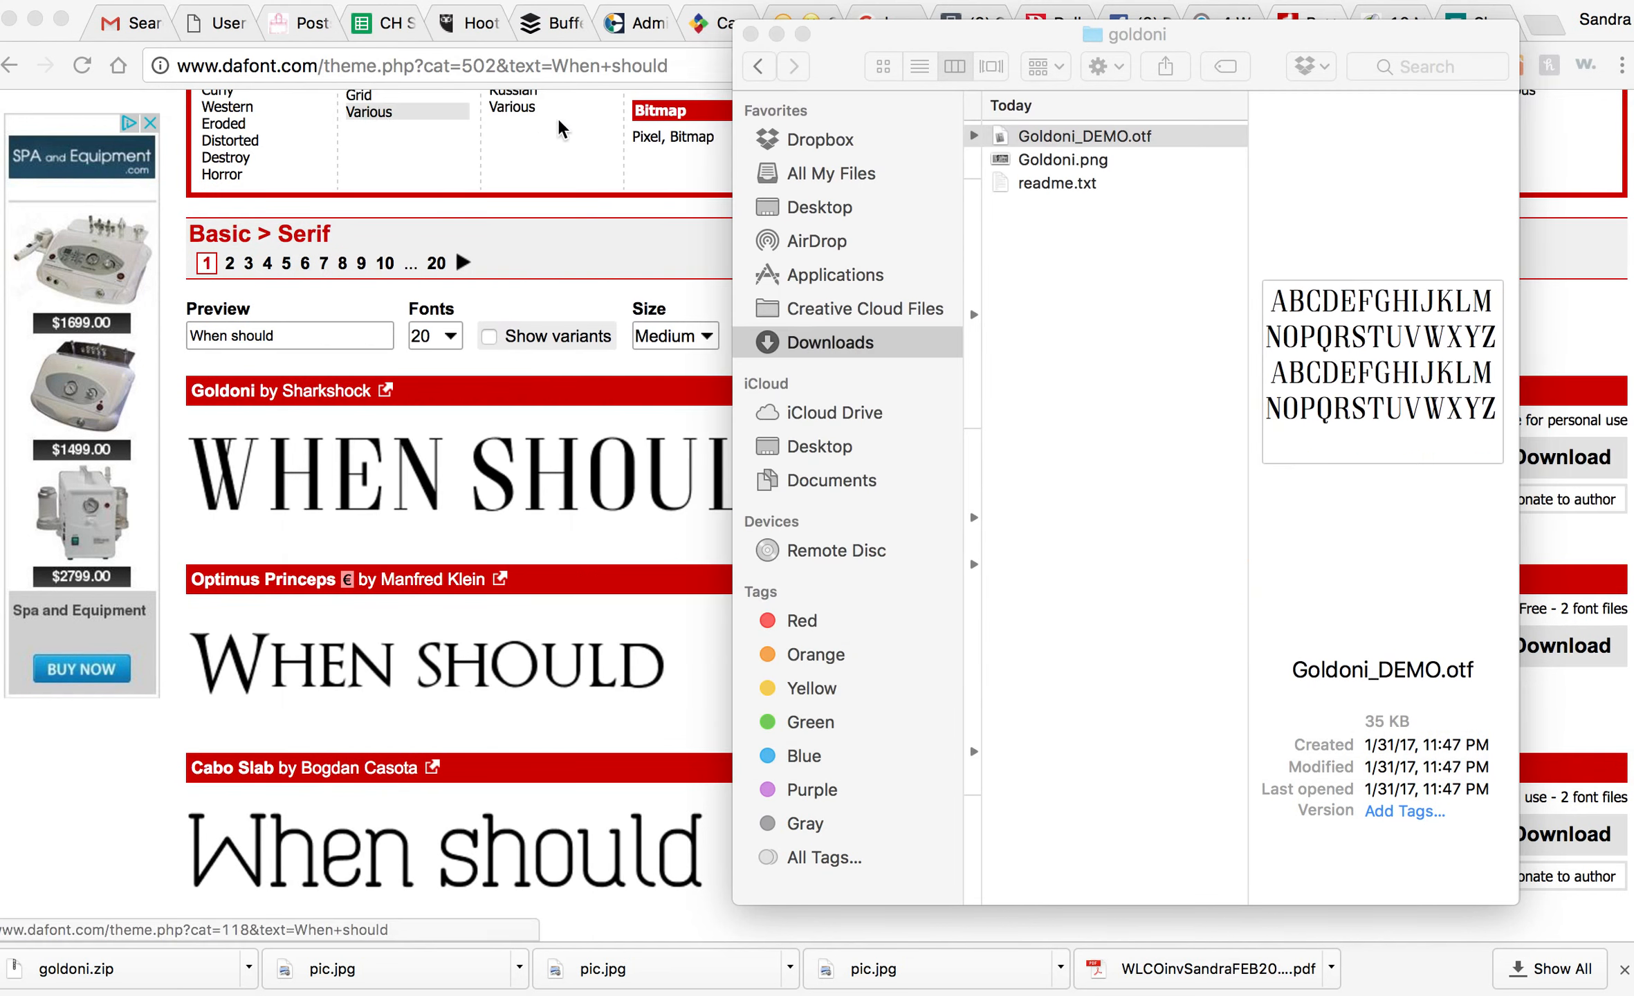
{"action": "left_click", "coordinate": [750, 34]}
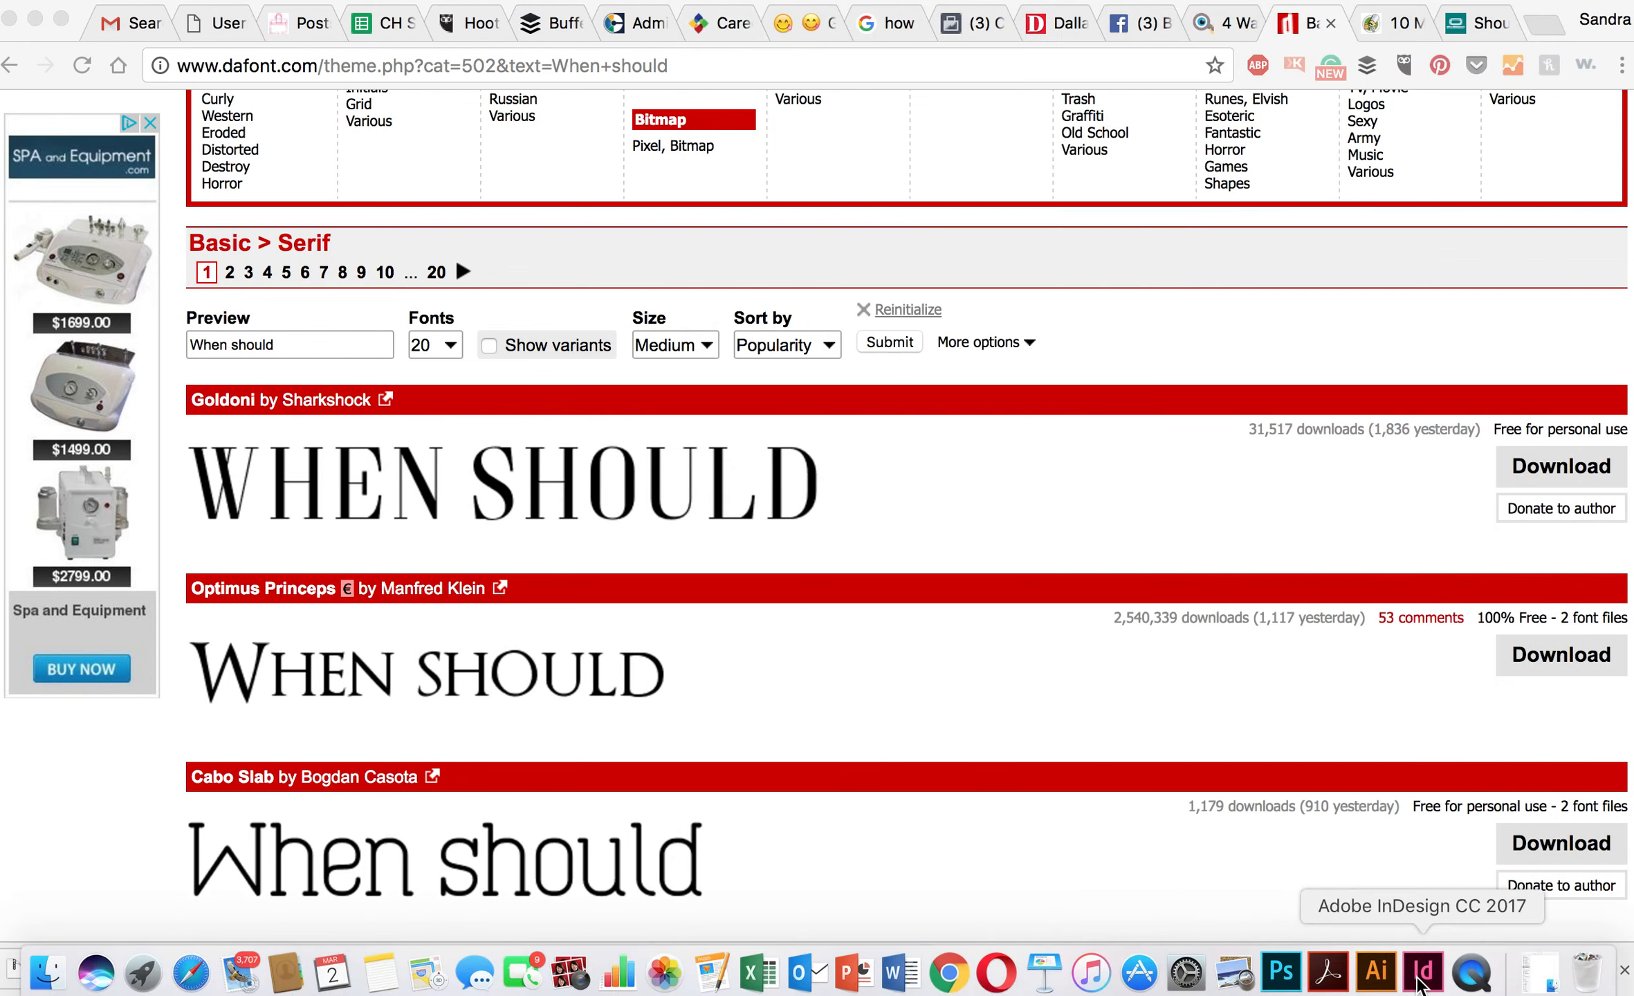
Return to InDesign and set the entire subheading to the Goldoni font.
{"action": "left_click", "coordinate": [1420, 972]}
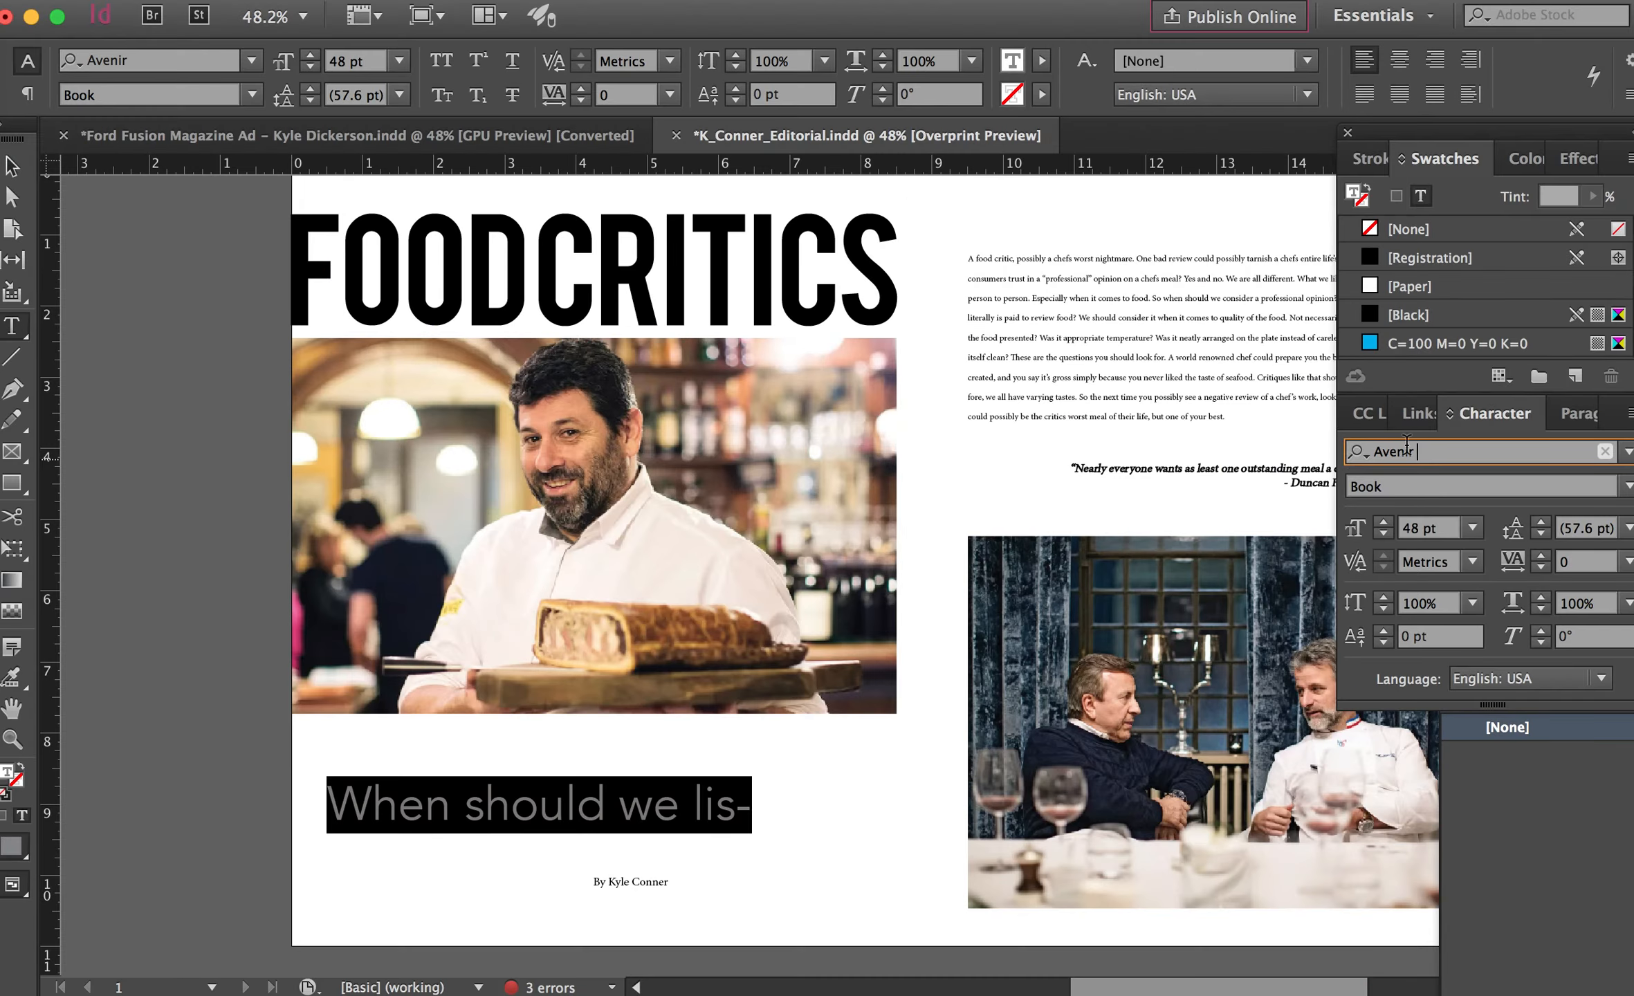
{"action": "double_click", "coordinate": [1402, 456]}
{"action": "type", "text": "gol"}
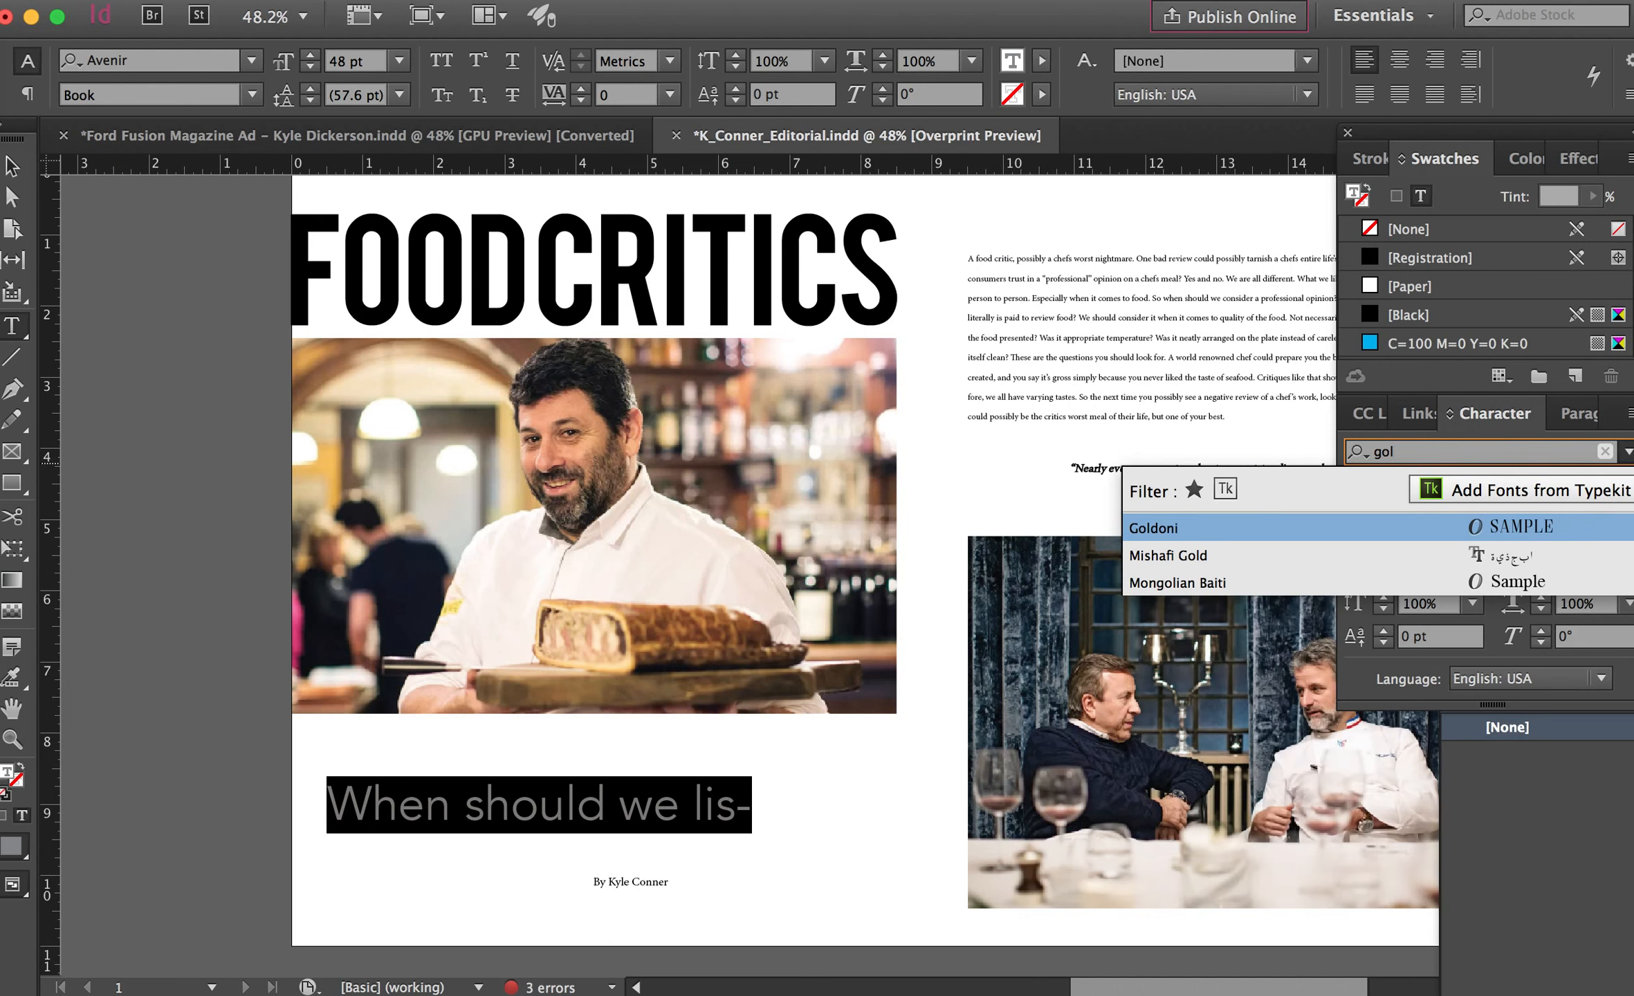
{"action": "left_click", "coordinate": [1274, 530]}
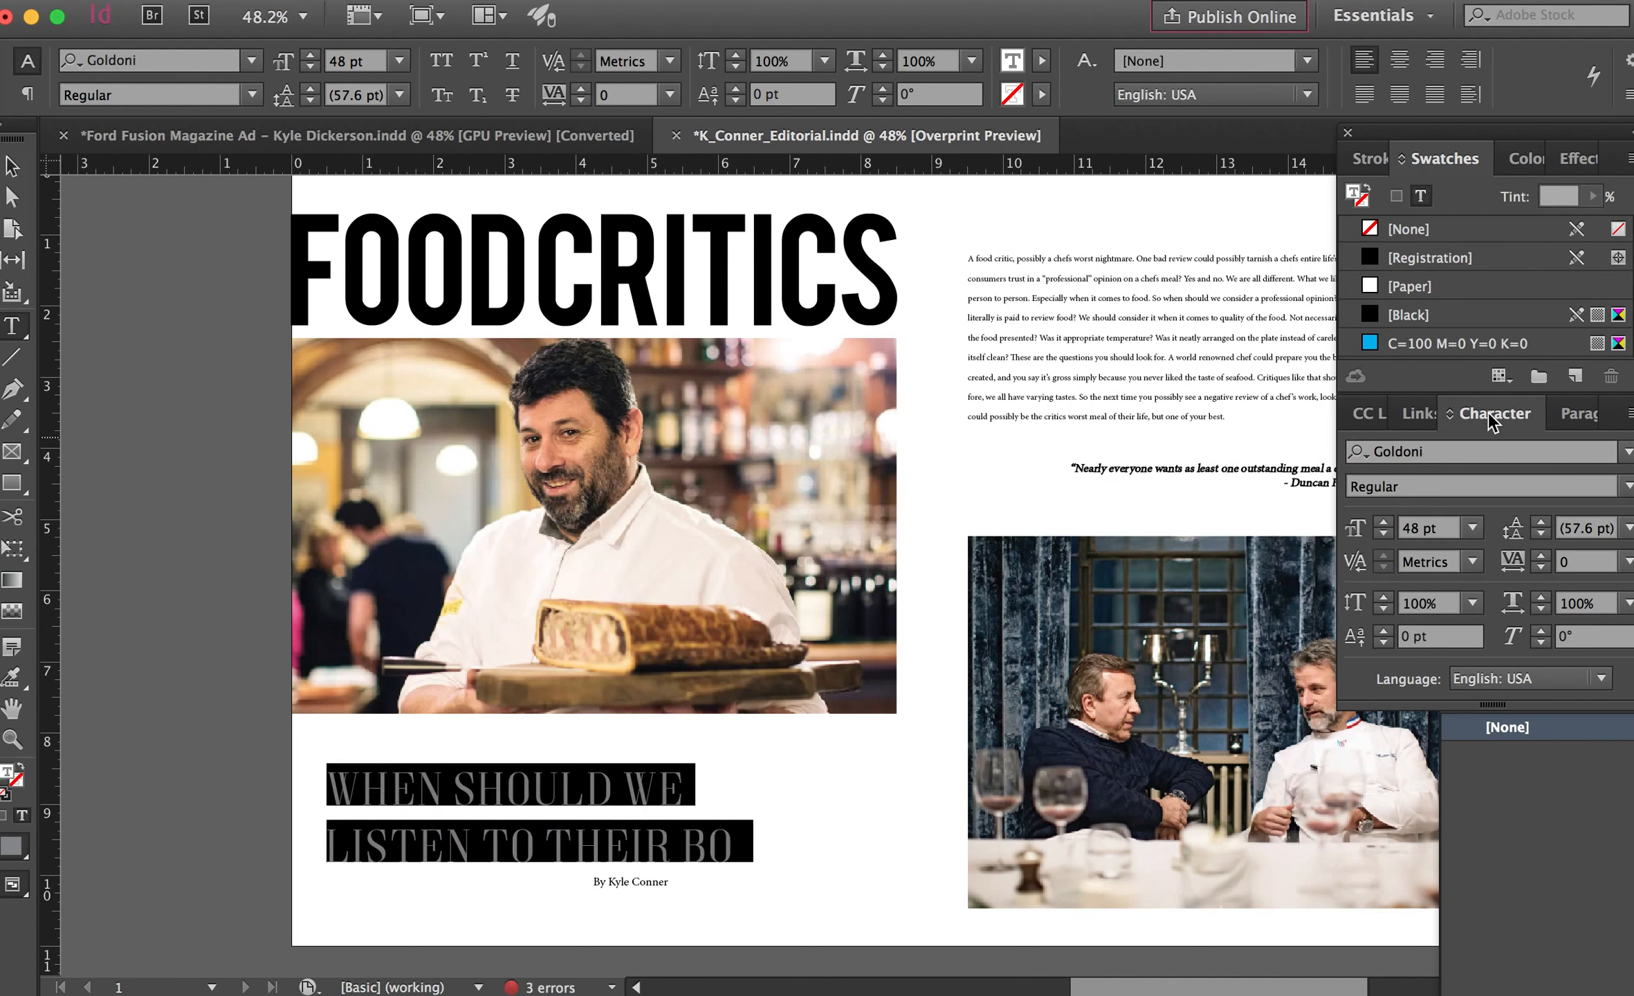
Try the subheading text at a font size of 30 pt.
{"action": "left_click", "coordinate": [1447, 526]}
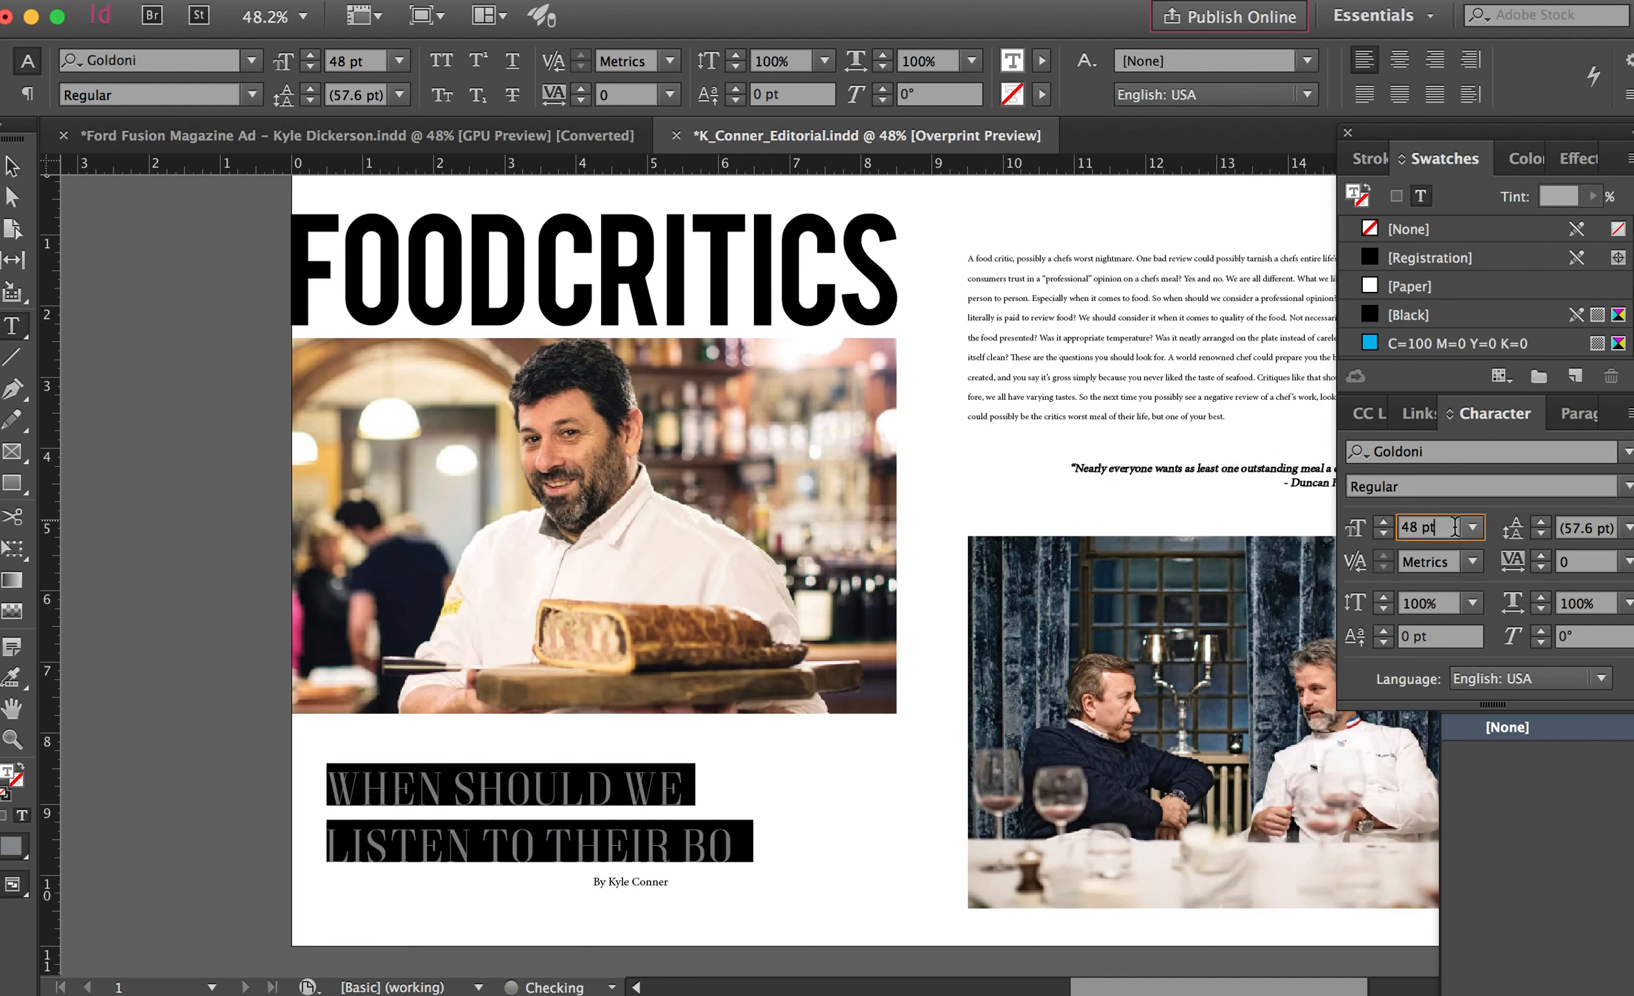
{"action": "type", "text": "30"}
{"action": "key", "text": "Return"}
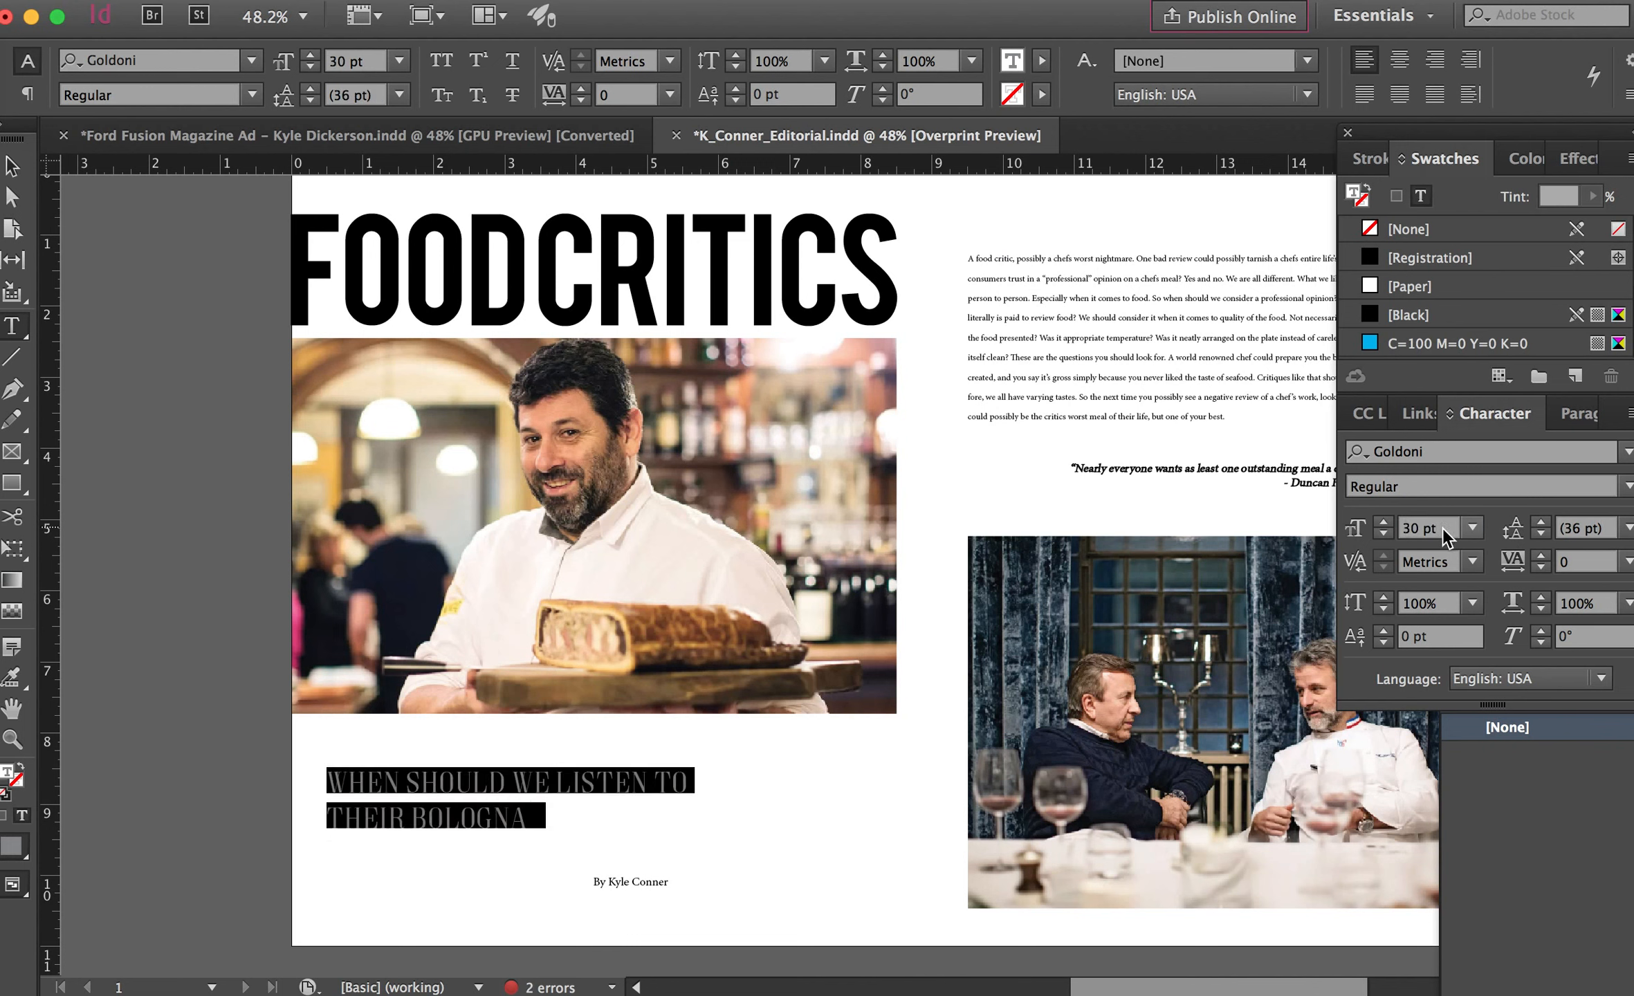
Set the subheading's font size to 45 pt and widen its text frame to about 7.44 in.
{"action": "left_click", "coordinate": [1448, 528]}
{"action": "double_click", "coordinate": [1448, 528]}
{"action": "type", "text": "45"}
{"action": "key", "text": "Return"}
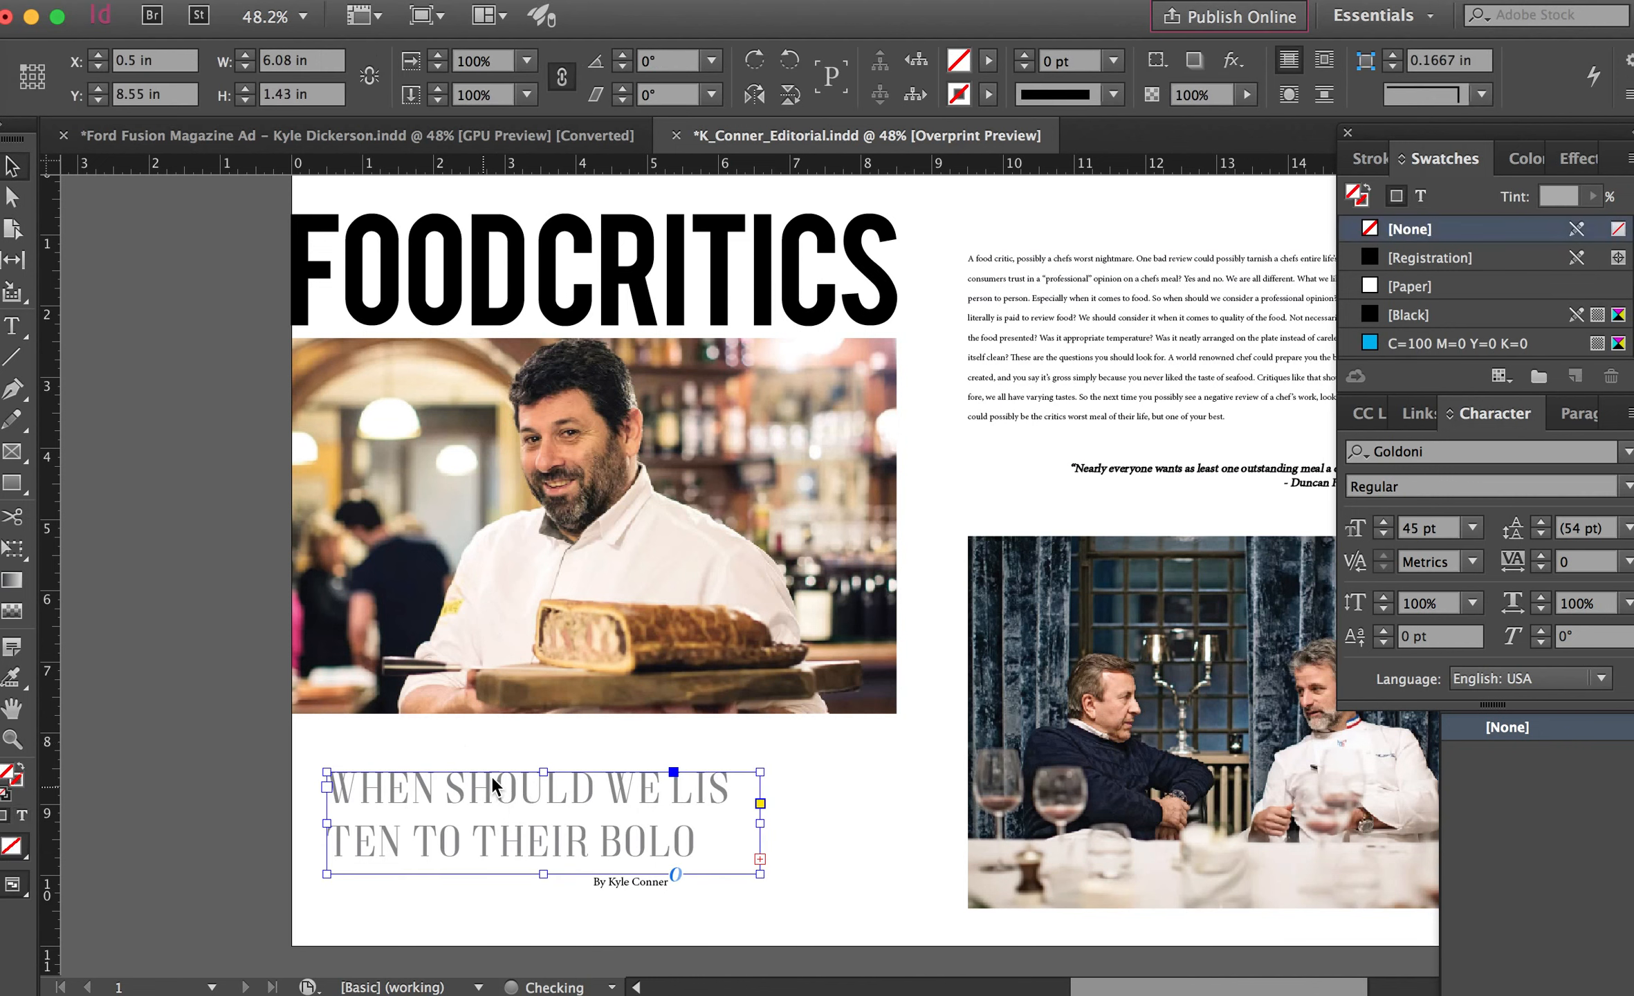
{"action": "left_click_drag", "start_coordinate": [760, 824], "coordinate": [856, 826]}
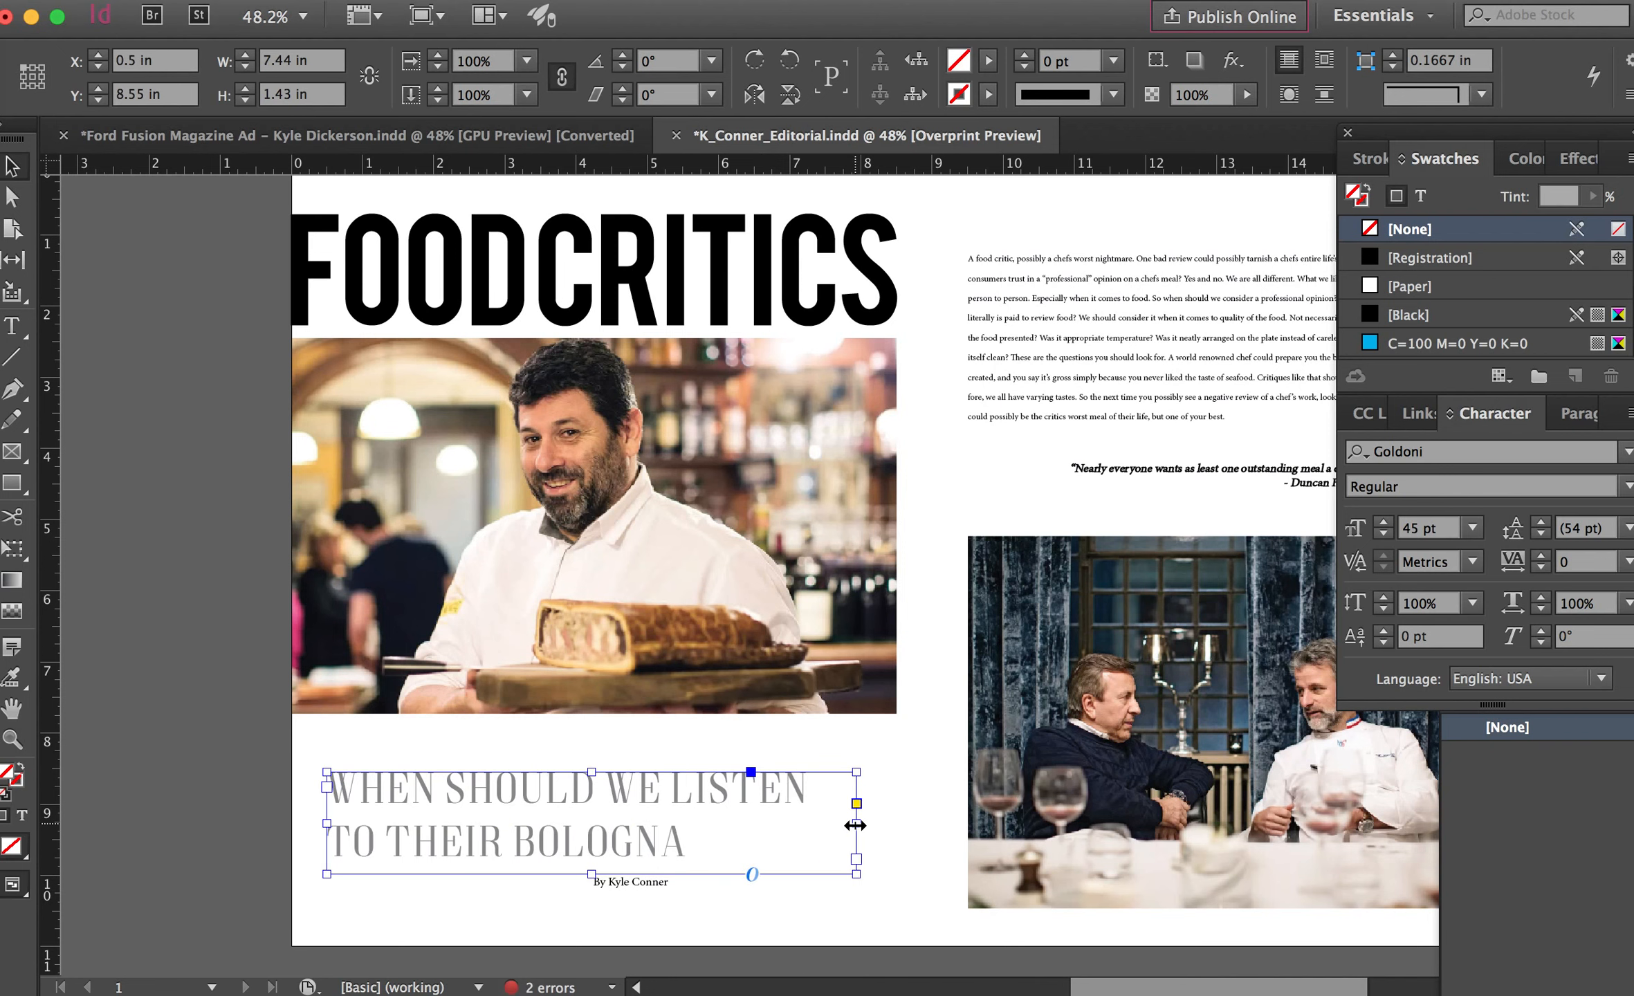
Set the leading of the entire two-line subheading to 45 pt.
{"action": "scroll", "coordinate": [164, 682], "scroll_direction": "down", "scroll_amount": 2}
{"action": "left_click", "coordinate": [15, 329]}
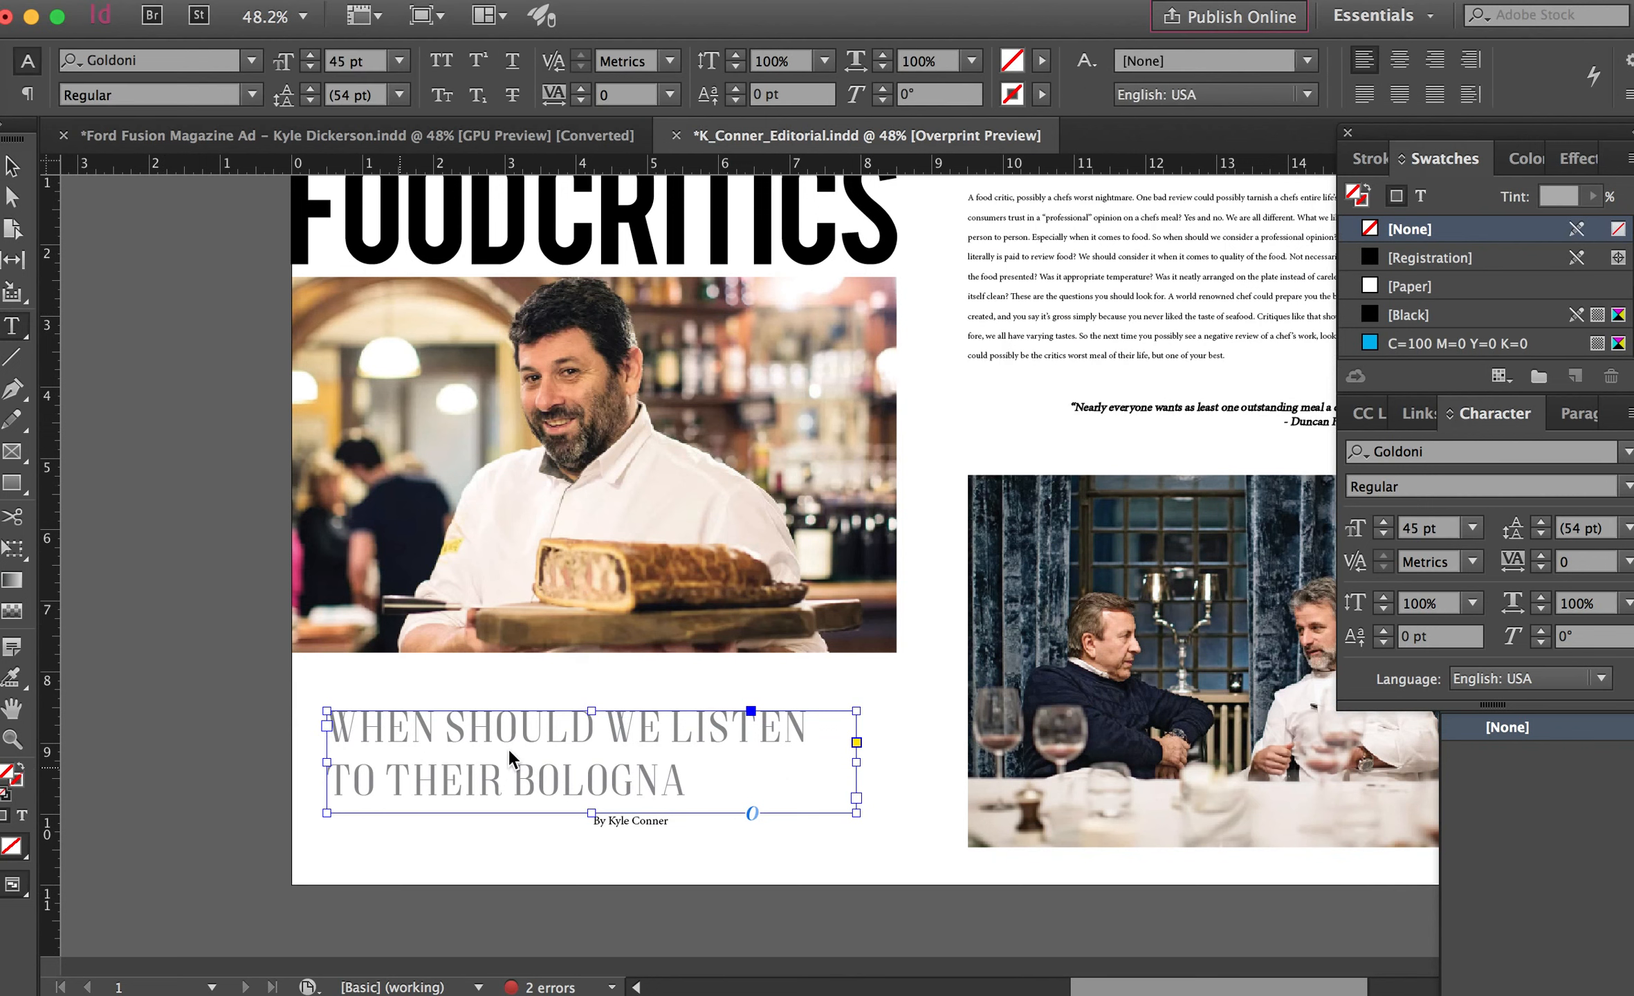
{"action": "left_click", "coordinate": [483, 726]}
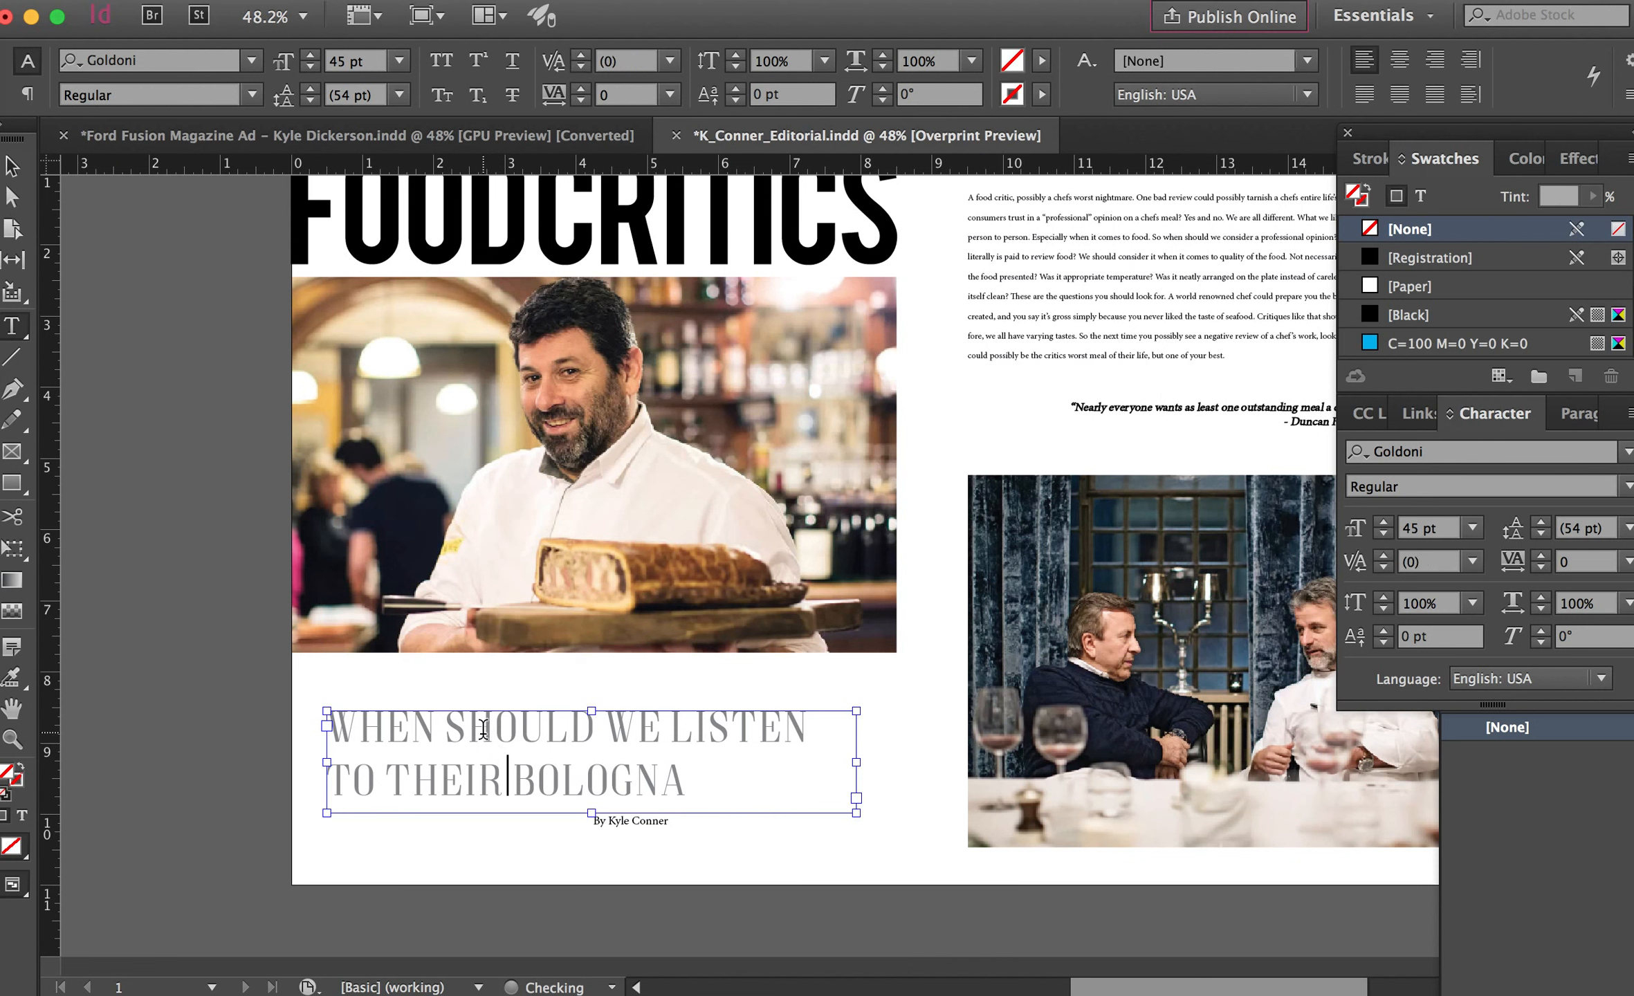
{"action": "left_click", "coordinate": [483, 728]}
{"action": "key", "text": "super+a"}
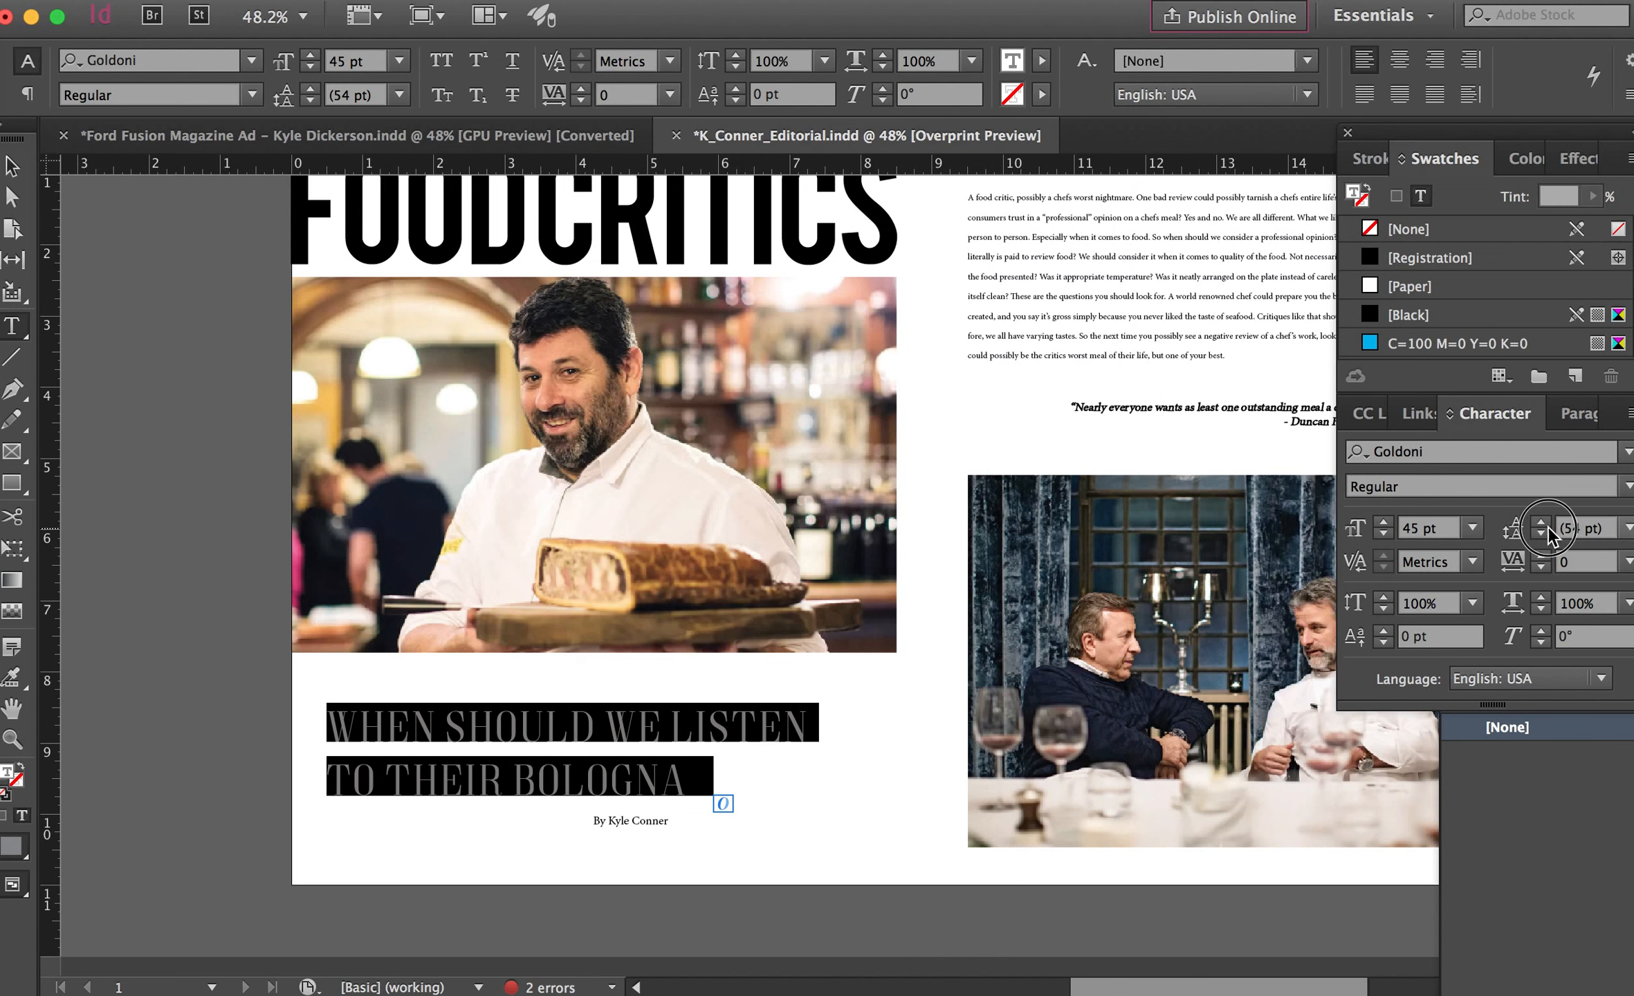
{"action": "left_click", "coordinate": [1600, 529]}
{"action": "type", "text": "45"}
{"action": "key", "text": "Return"}
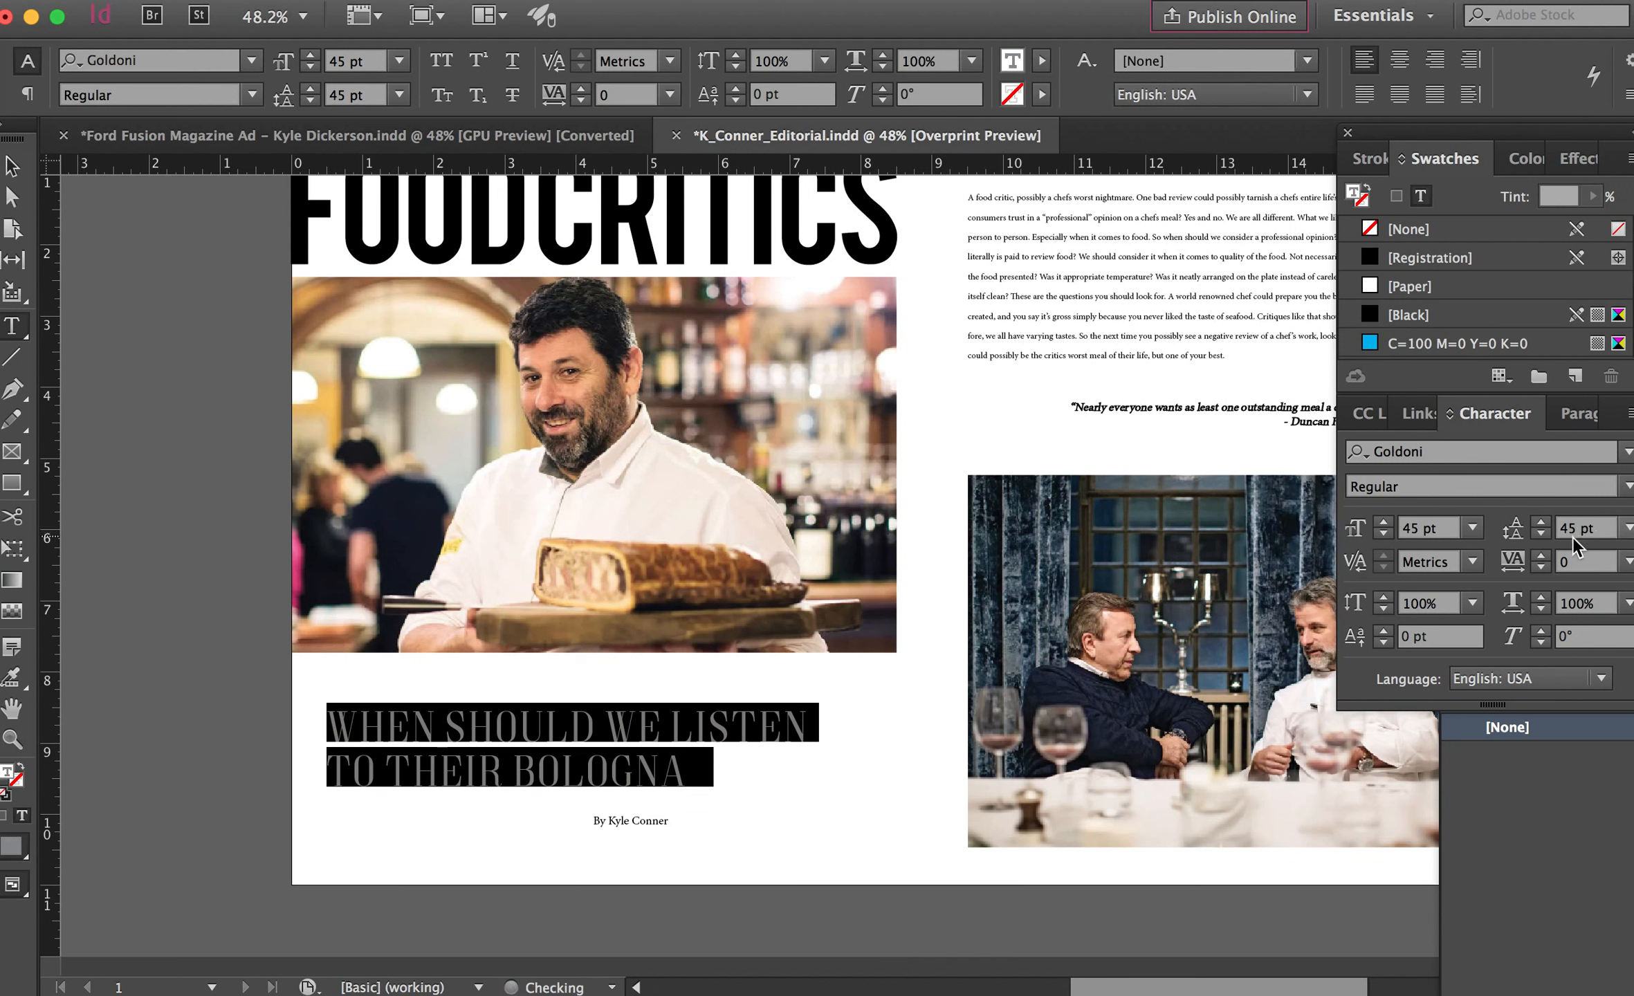